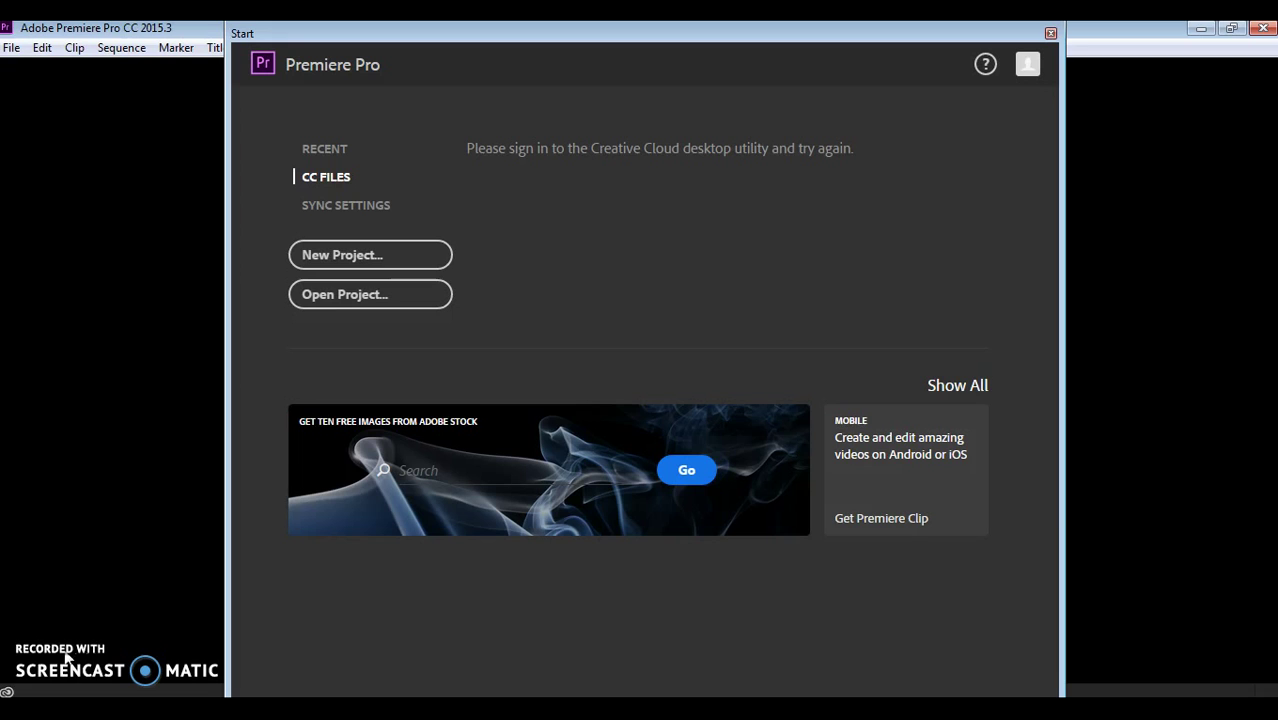
Step: Create a new project named Tutorial2, stored in the Premiere Tutorial 2 folder inside PR-Tutorials, with scratch disks kept the same as the project
click(393, 258)
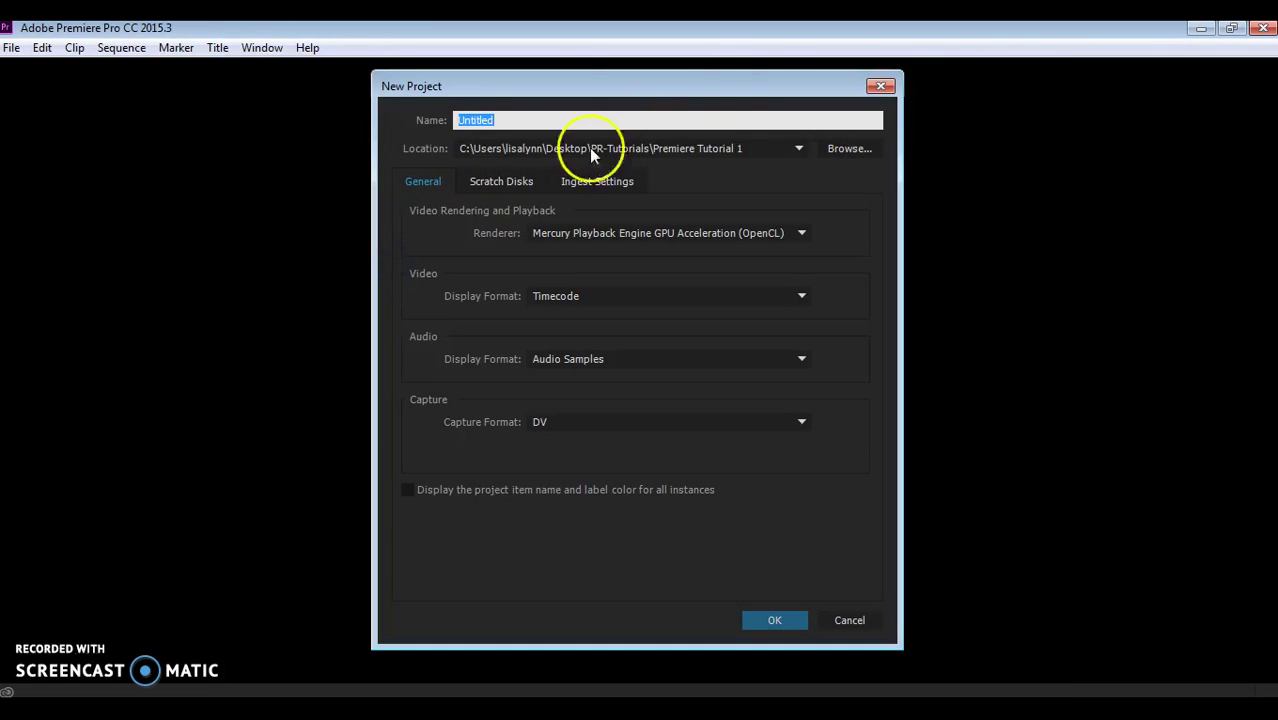
text(Tutorial2)
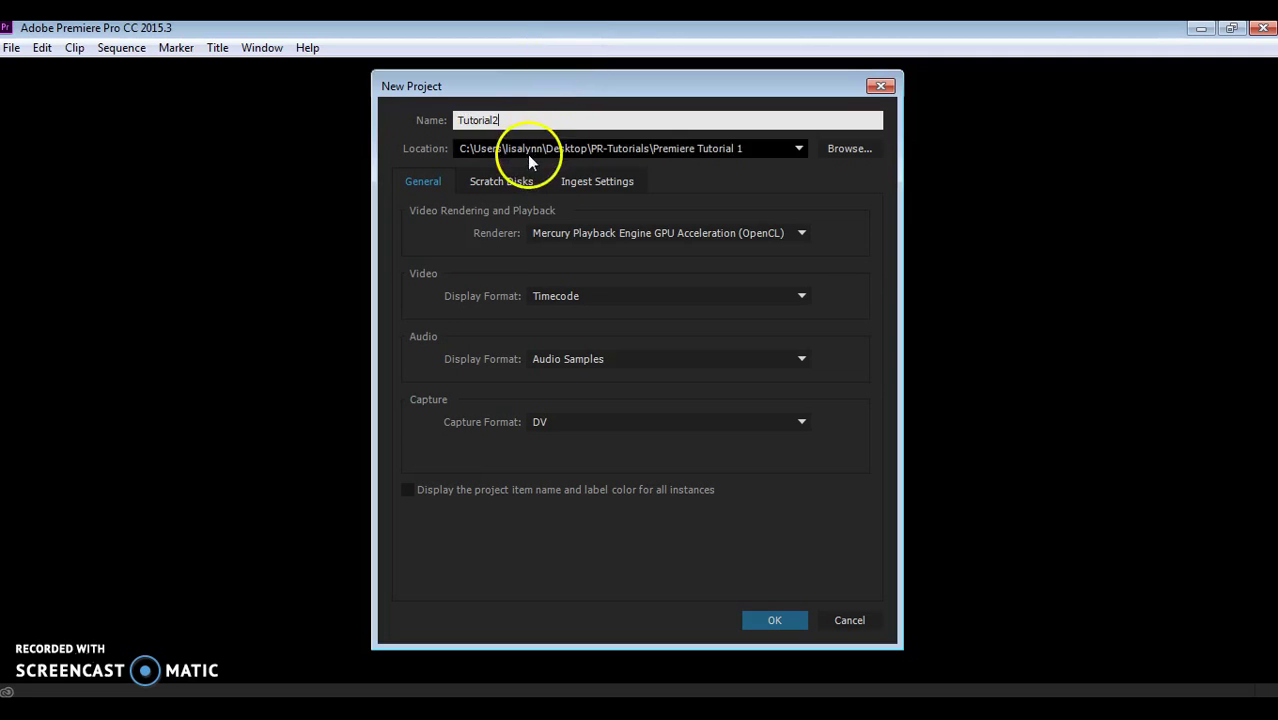
click(838, 148)
click(519, 140)
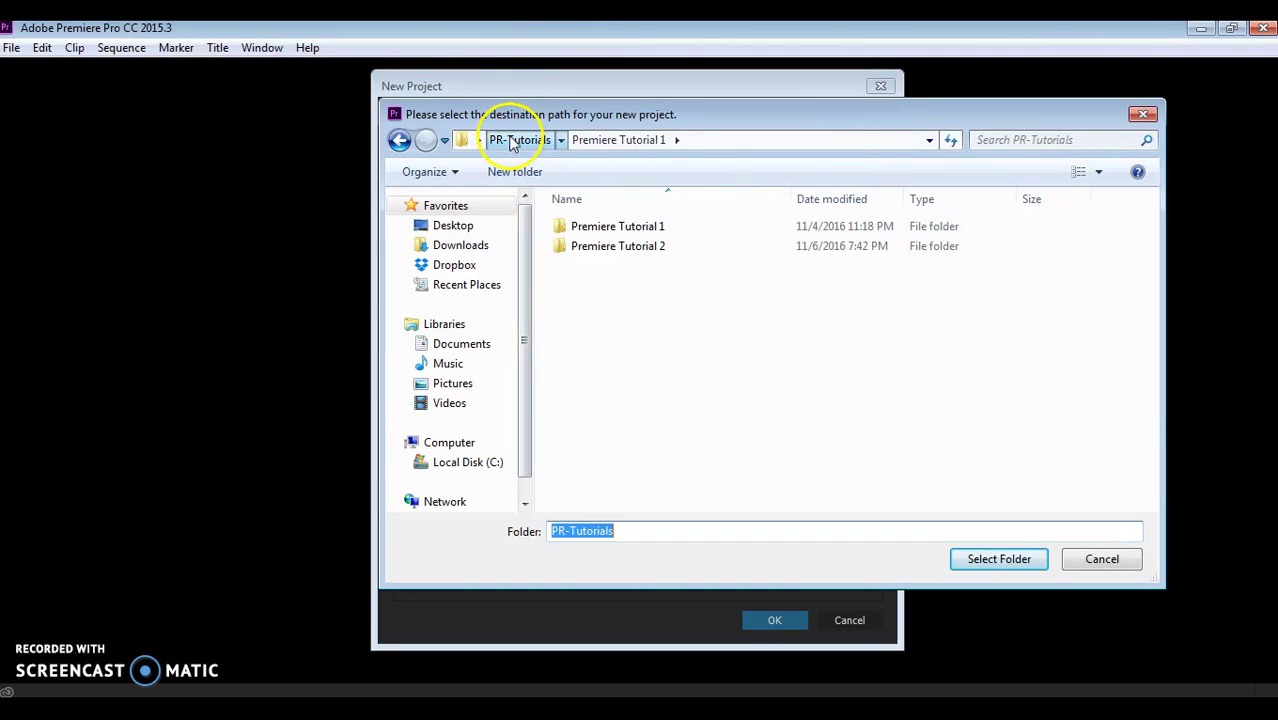
double_click(584, 248)
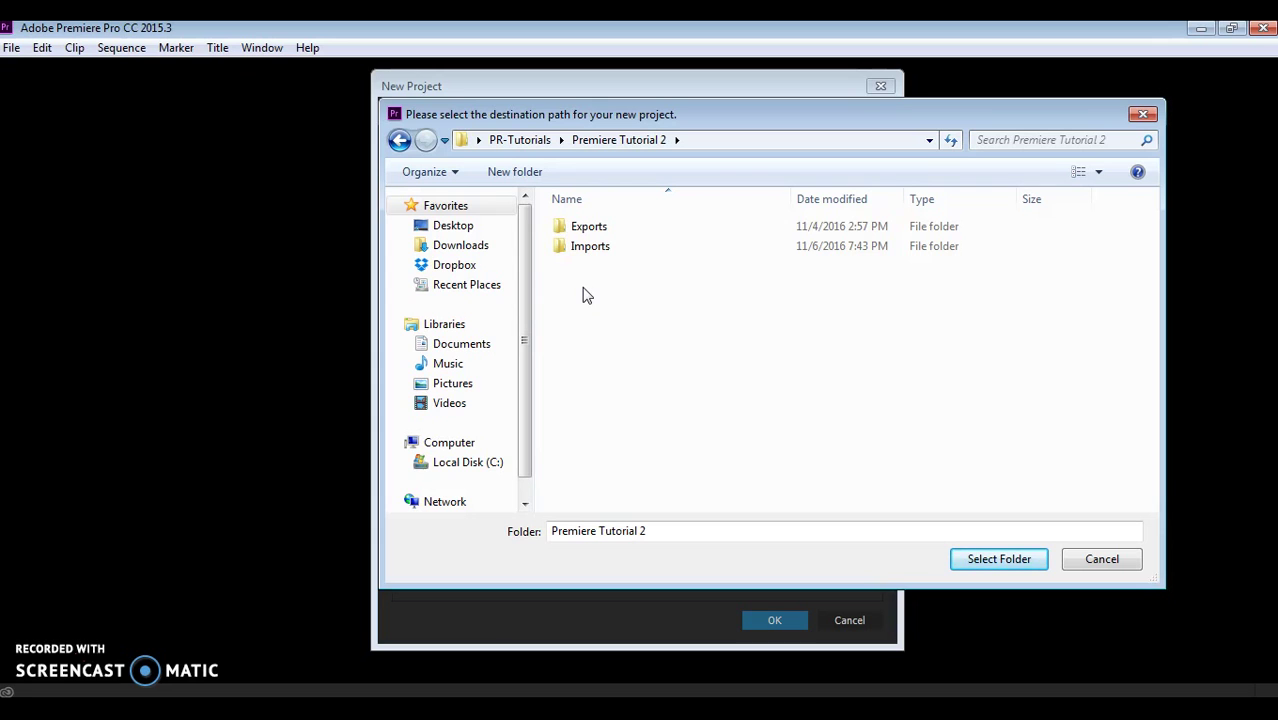
click(1025, 560)
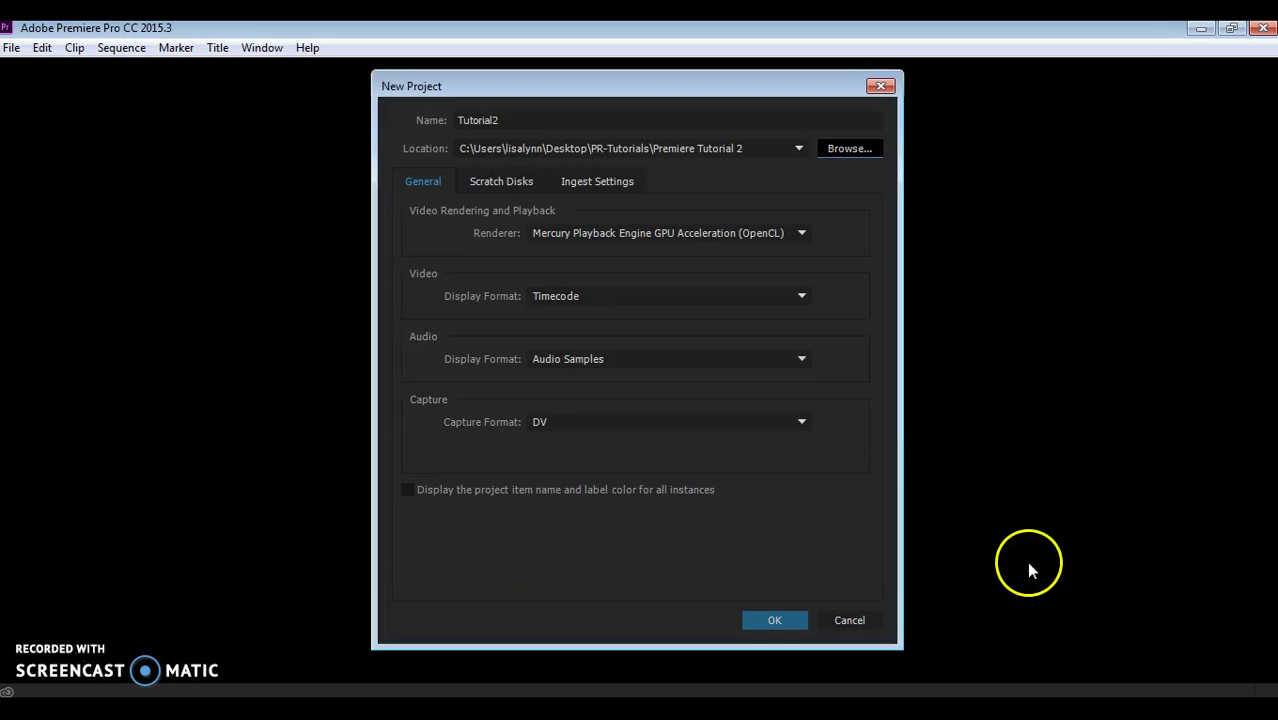
click(474, 181)
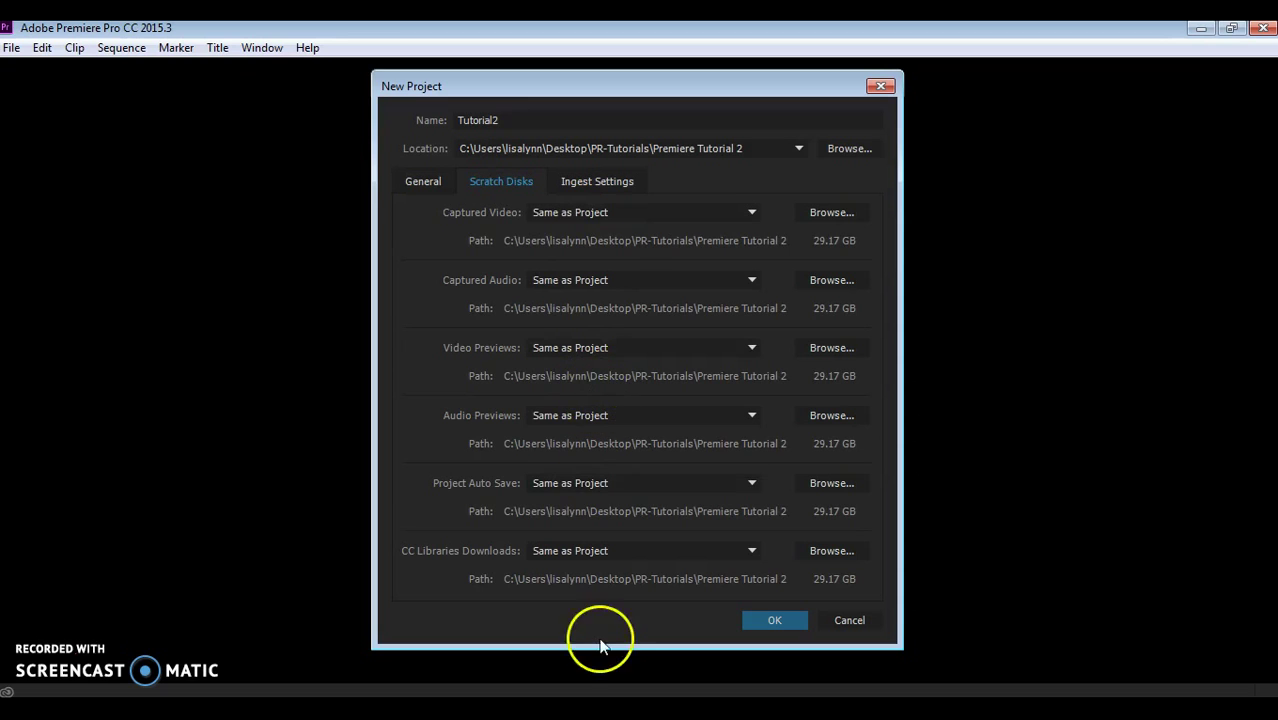
click(420, 182)
click(775, 622)
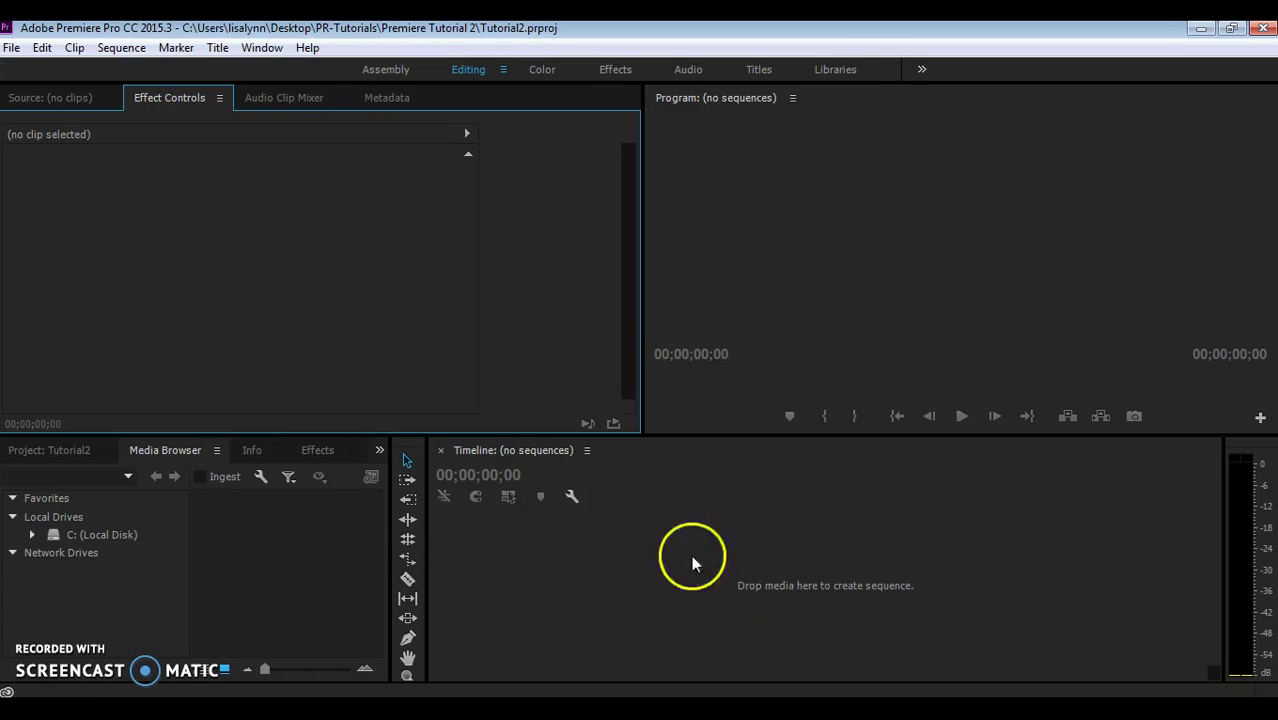
Step: Create a new sequence, Sequence 01, using the DV - PAL Standard 48kHz preset
click(102, 54)
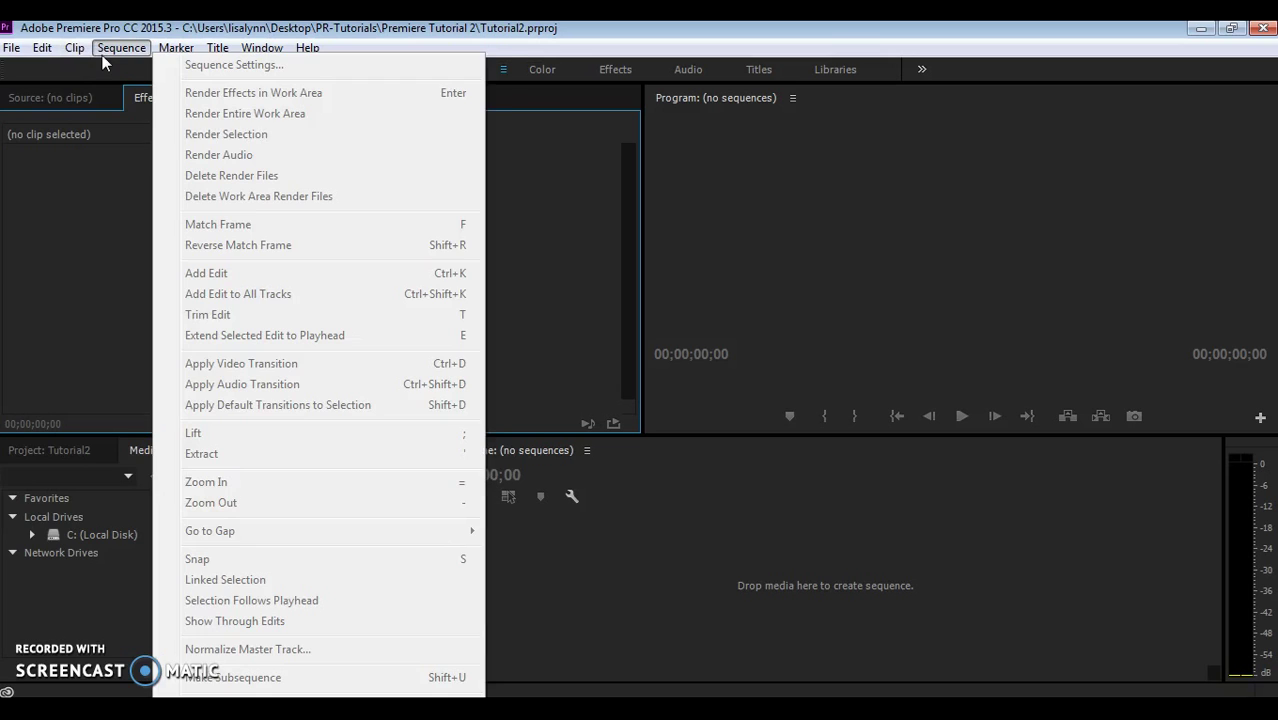
click(11, 48)
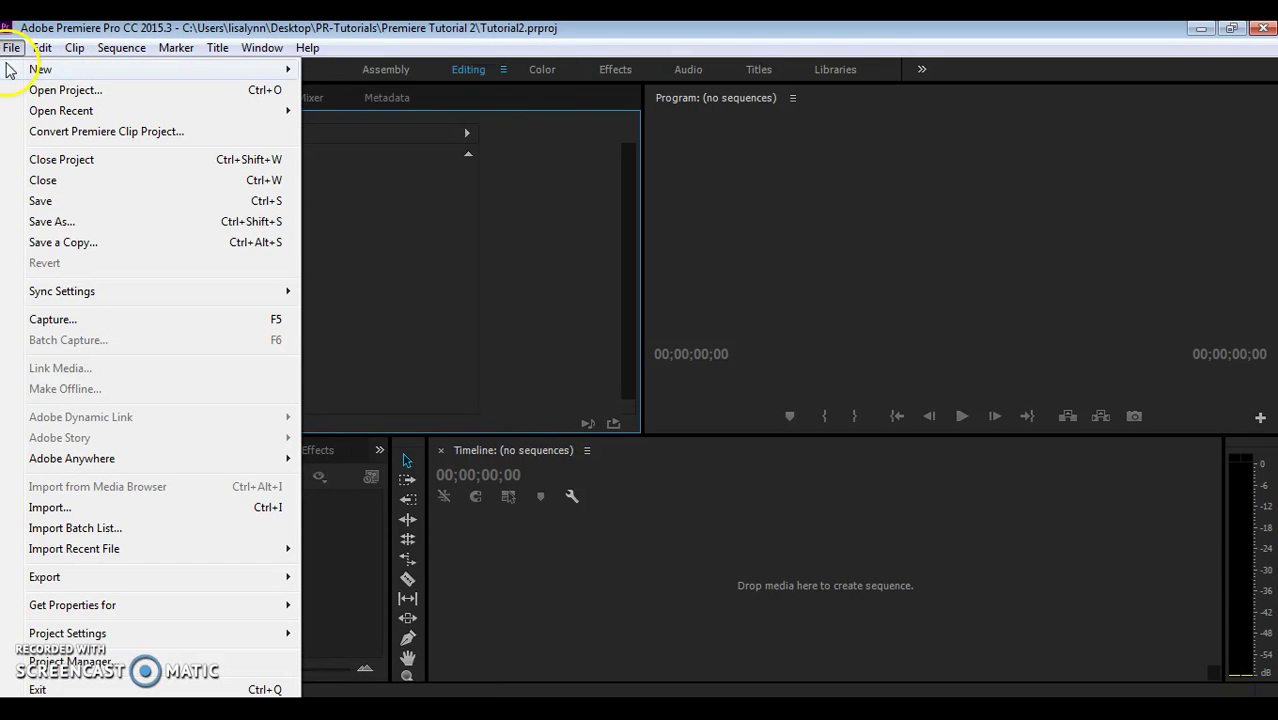
click(40, 69)
click(394, 88)
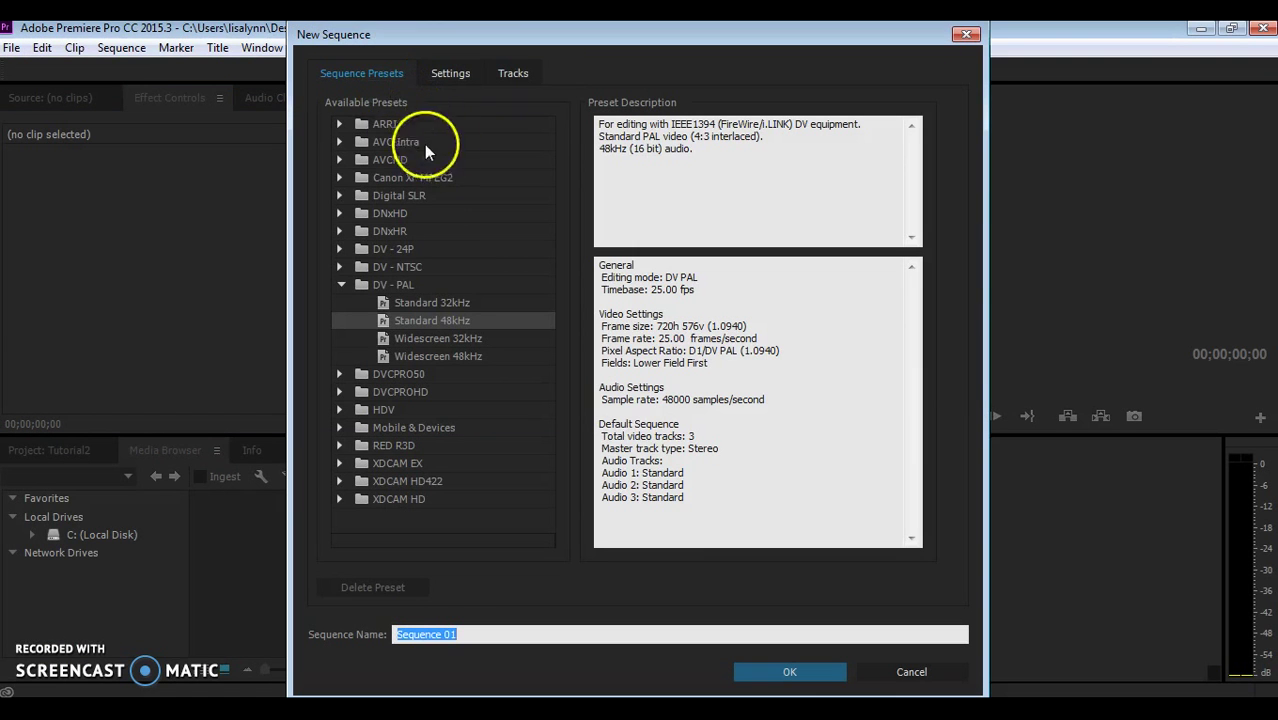
click(824, 675)
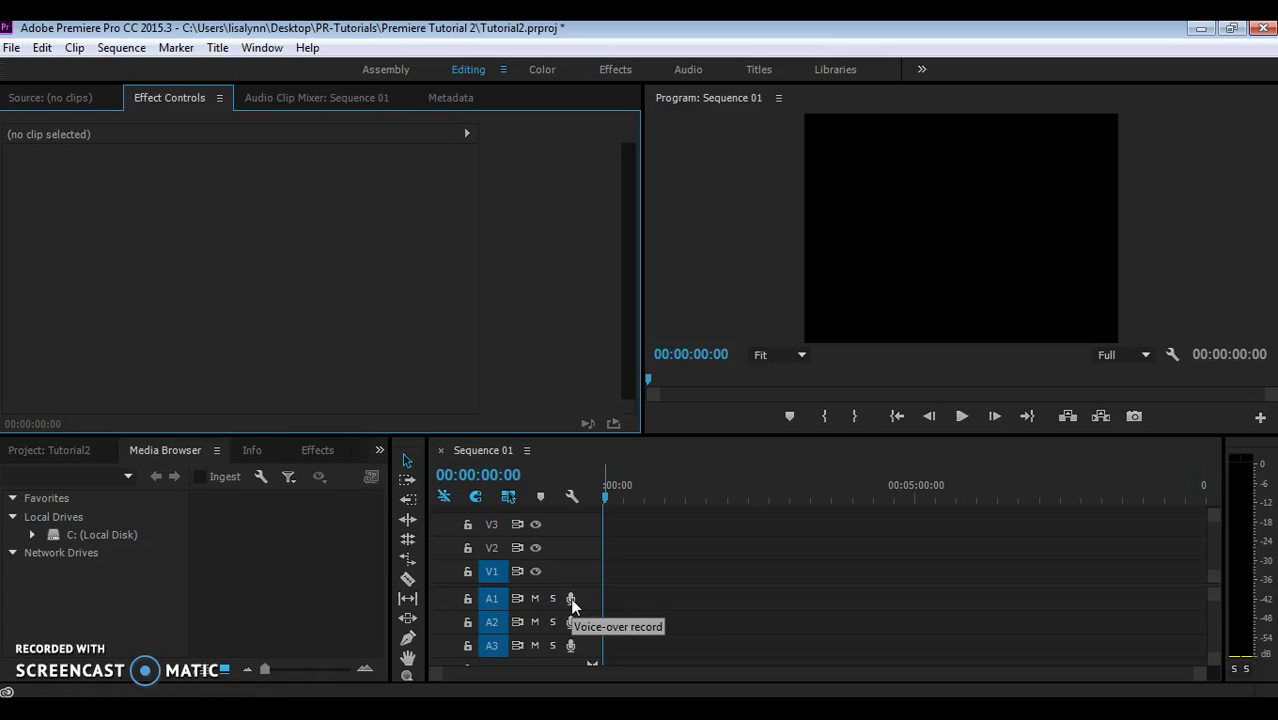
Step: Record a voice-over of about 5 seconds on audio track A1
click(571, 600)
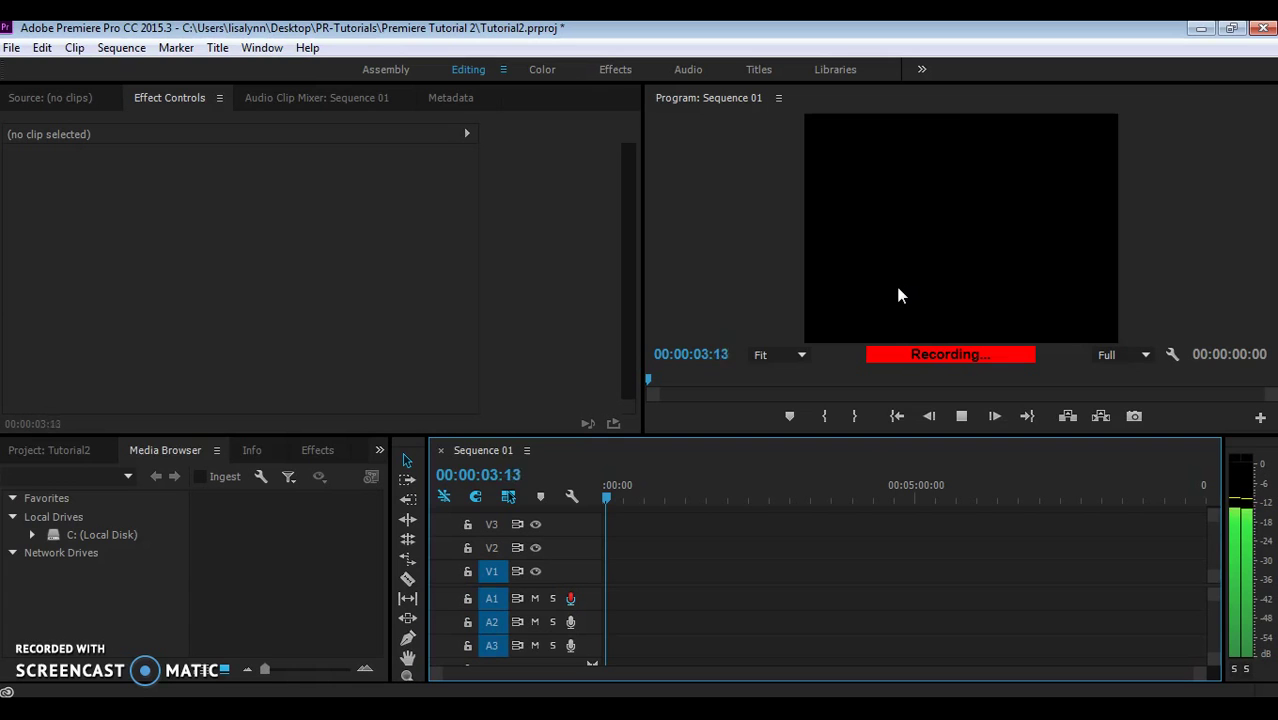
click(570, 599)
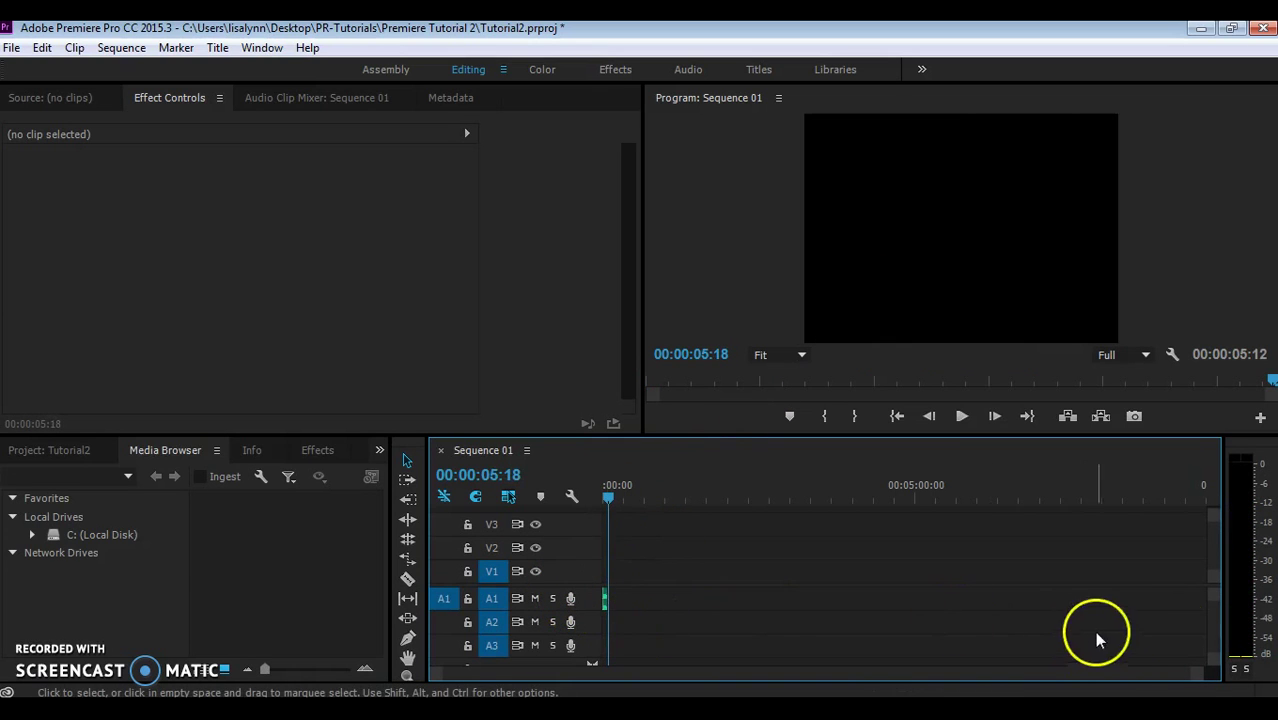
drag(1192, 677, 884, 686)
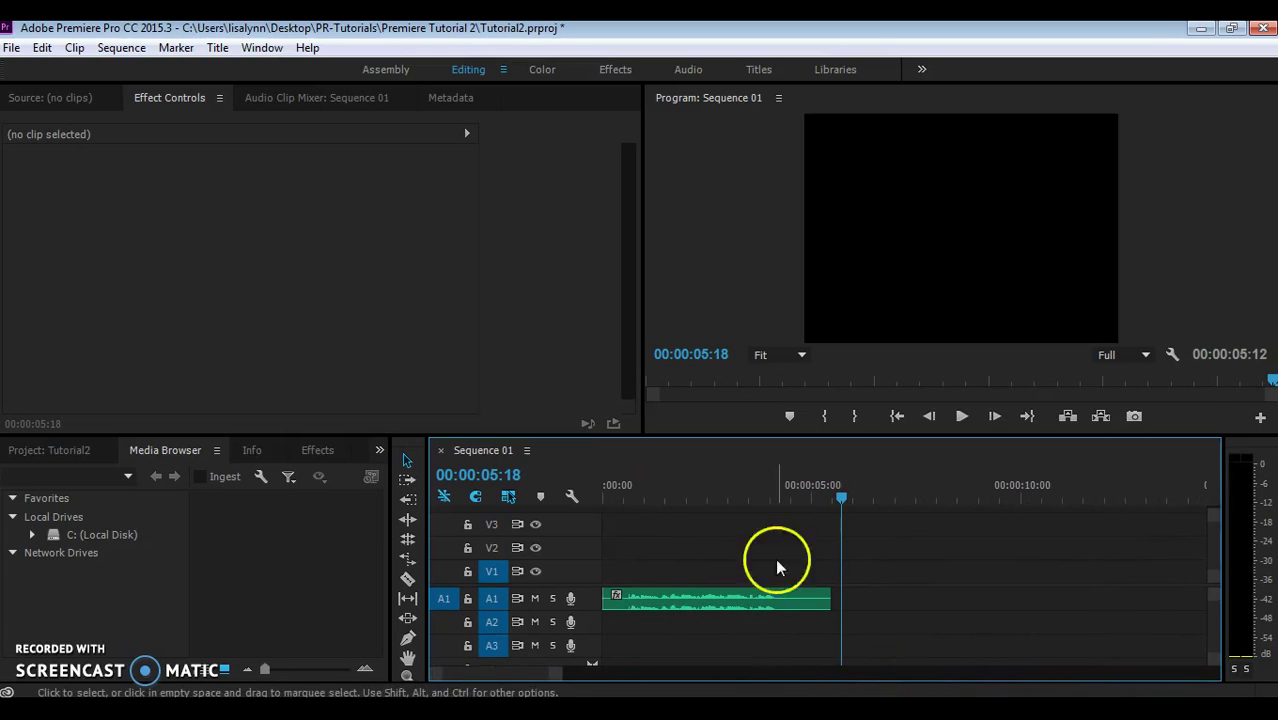
Step: Play back the recorded voice-over from near its start and check its audio file among the project items
click(618, 485)
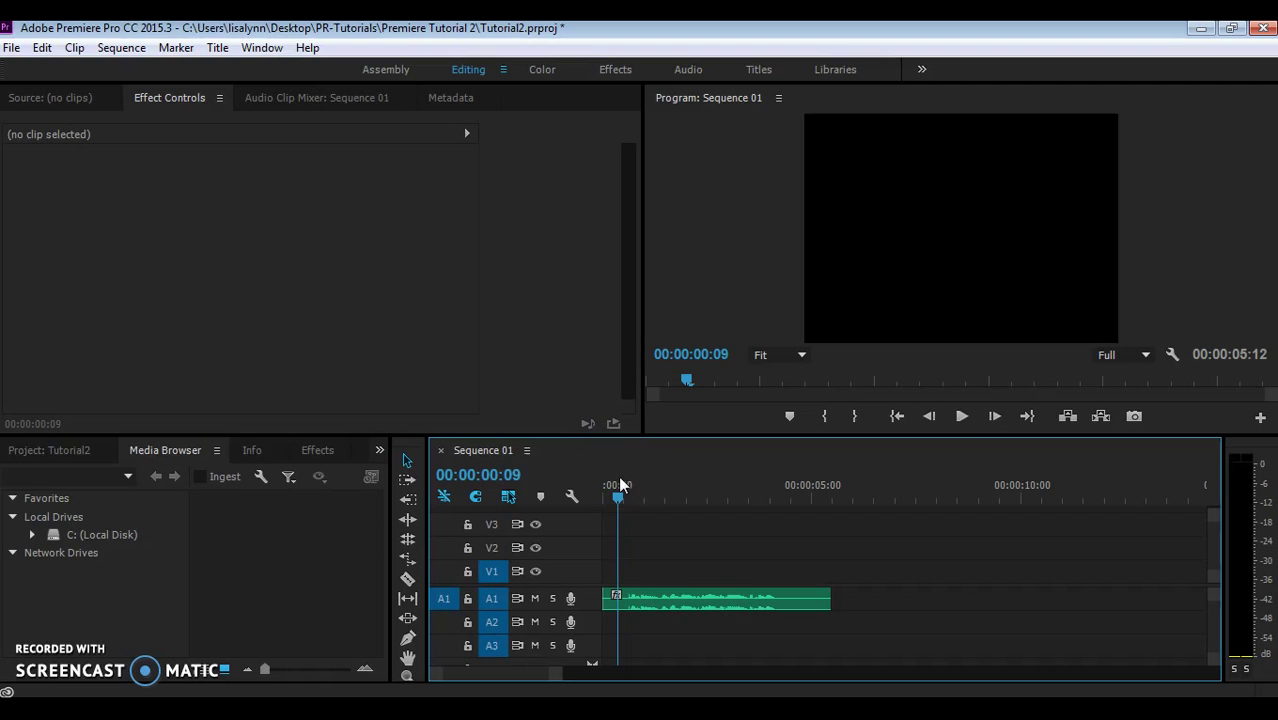
key(space)
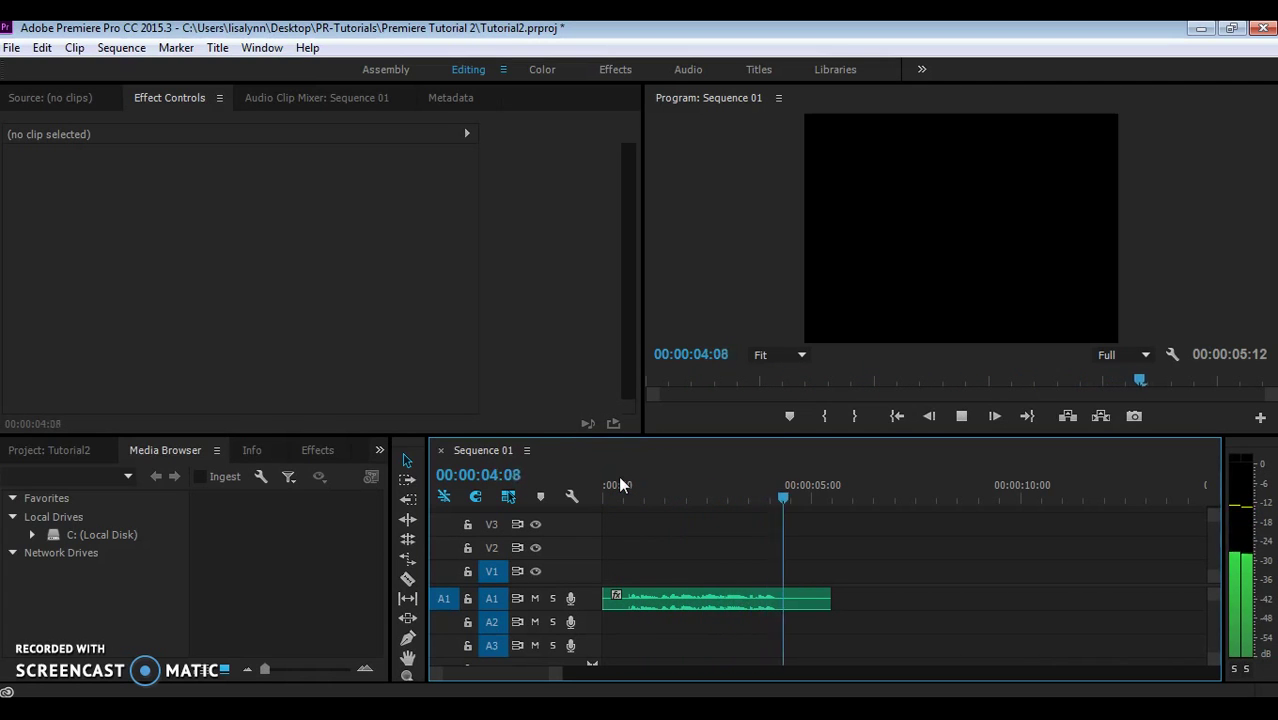
key(space)
click(958, 627)
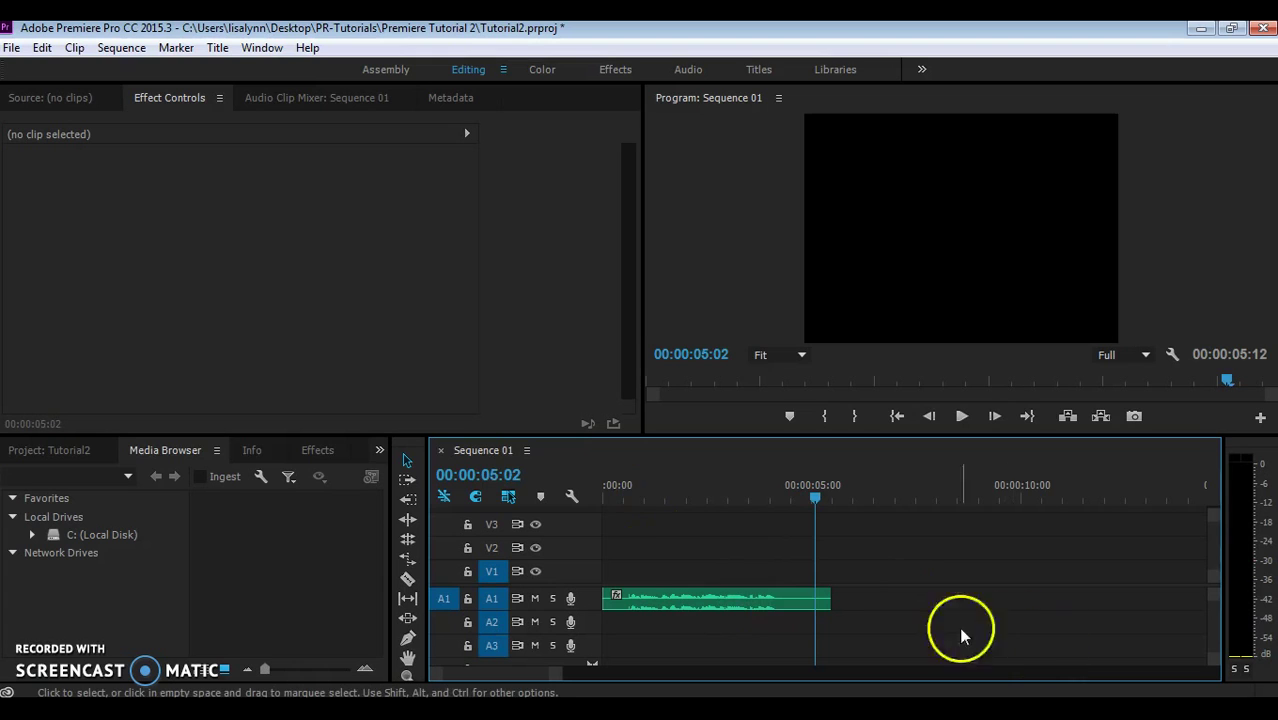
click(47, 451)
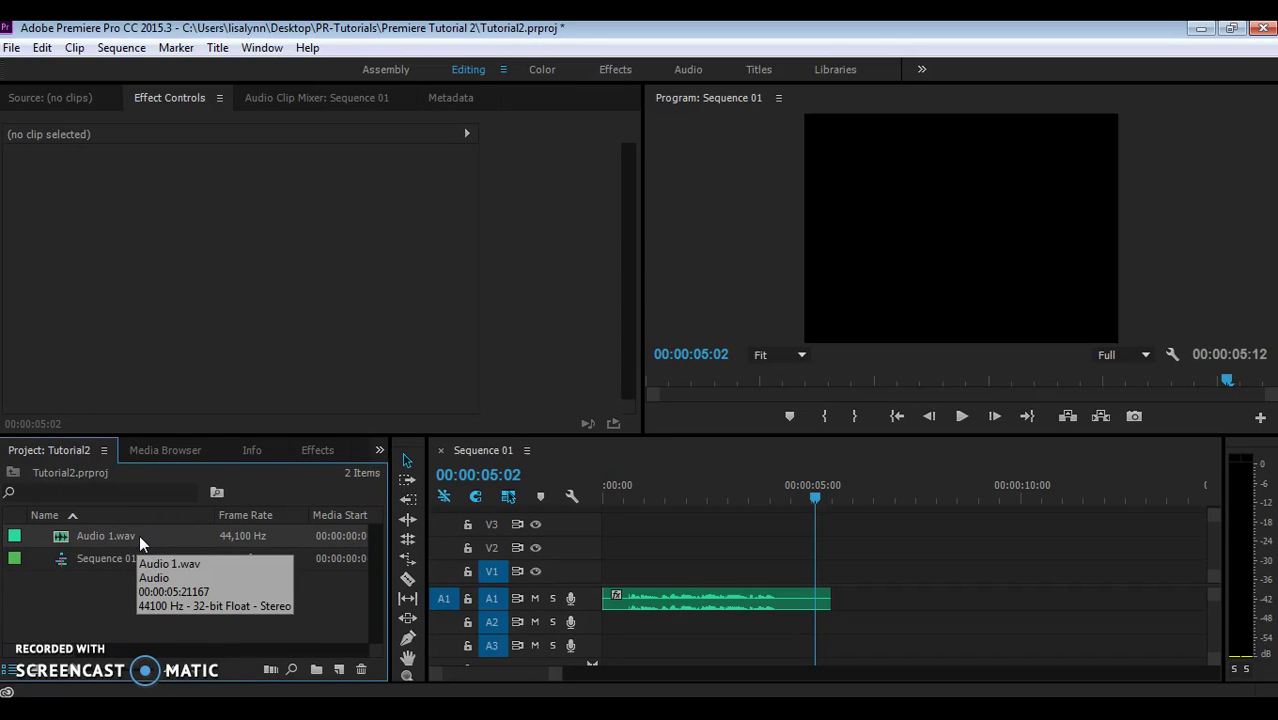
Step: Delete the voice-over clip from track A1 and close Sequence 01 in the timeline
click(786, 589)
key(Delete)
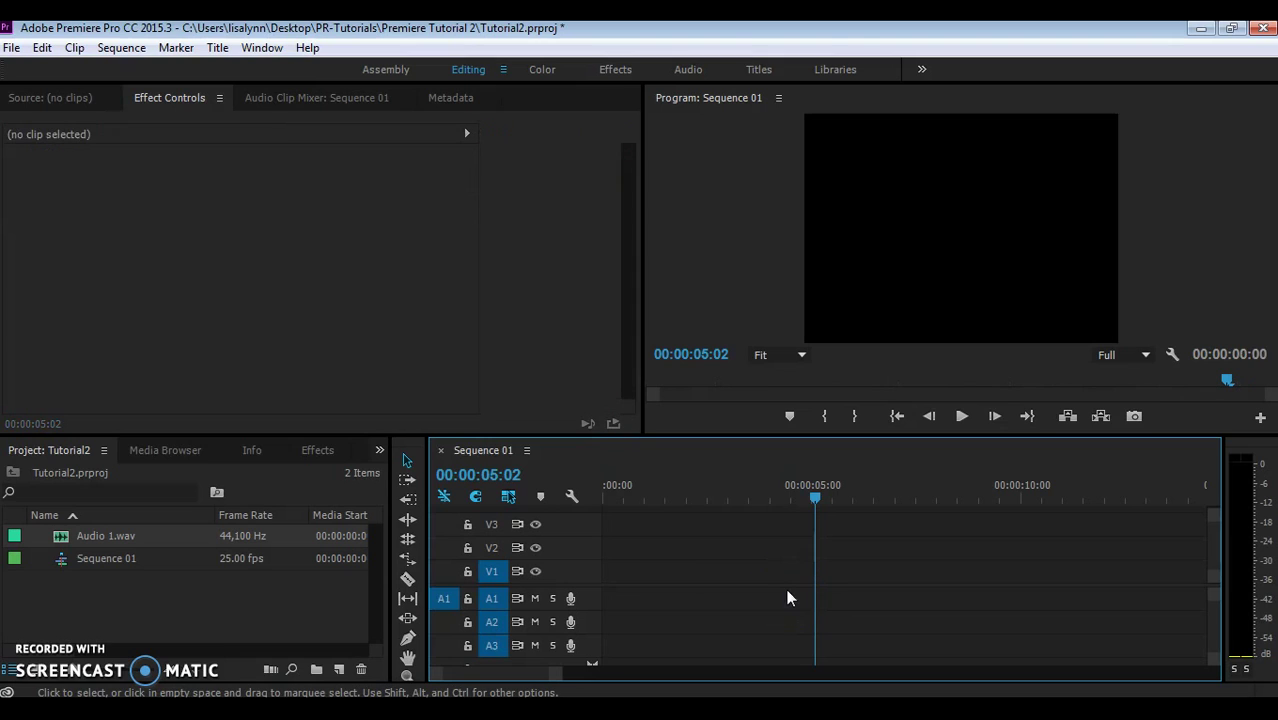
click(441, 450)
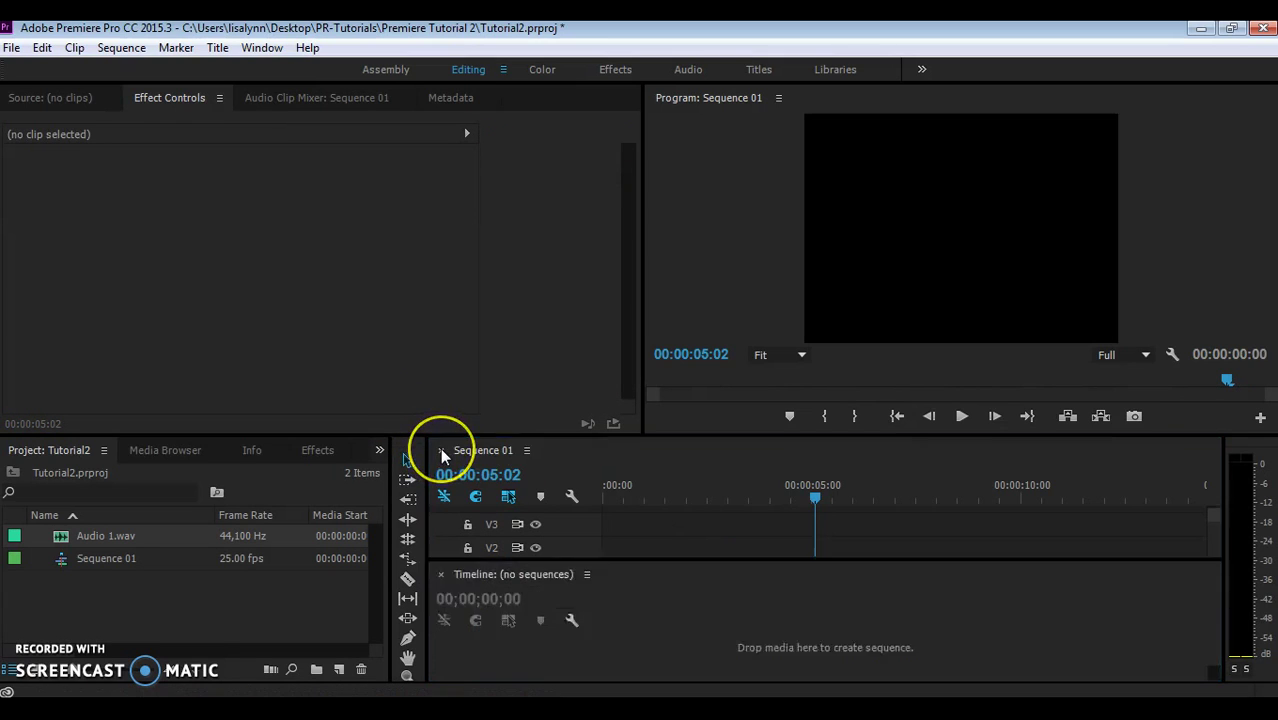
click(441, 451)
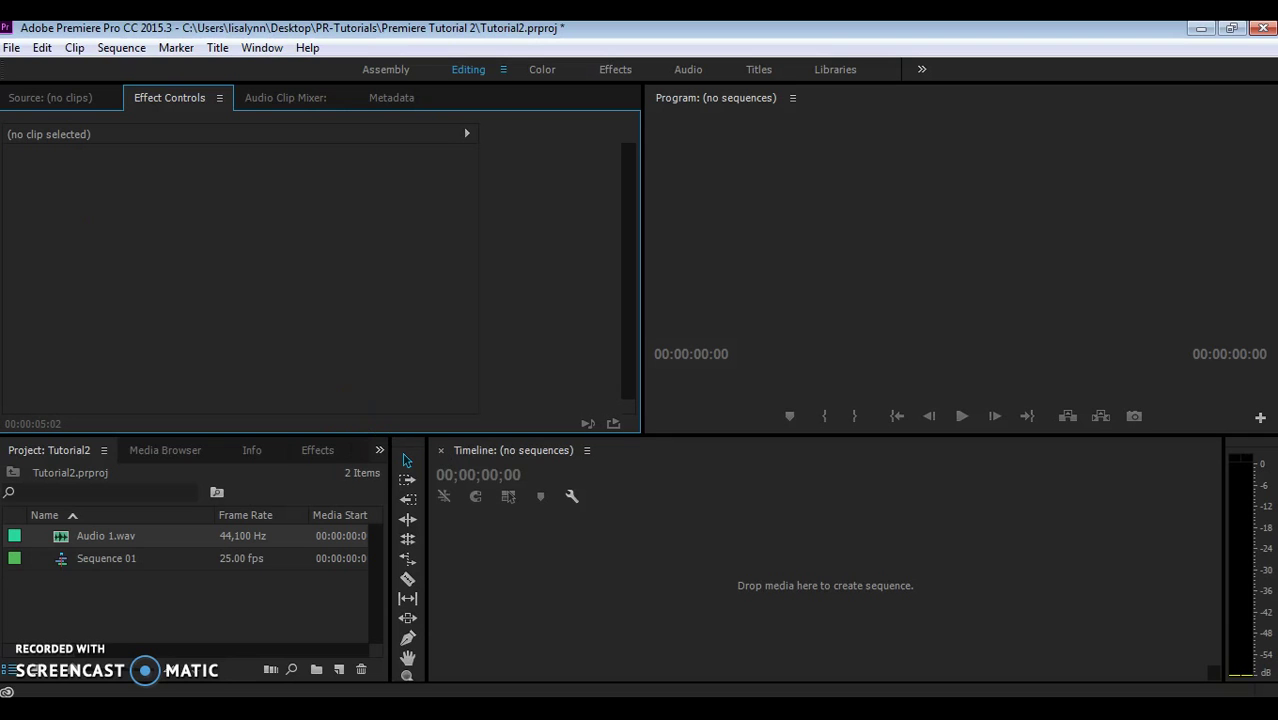
Step: Import all the video clips and images from the MurrowHallTutorial folder in Premiere Tutorial 2's Imports folder
click(12, 48)
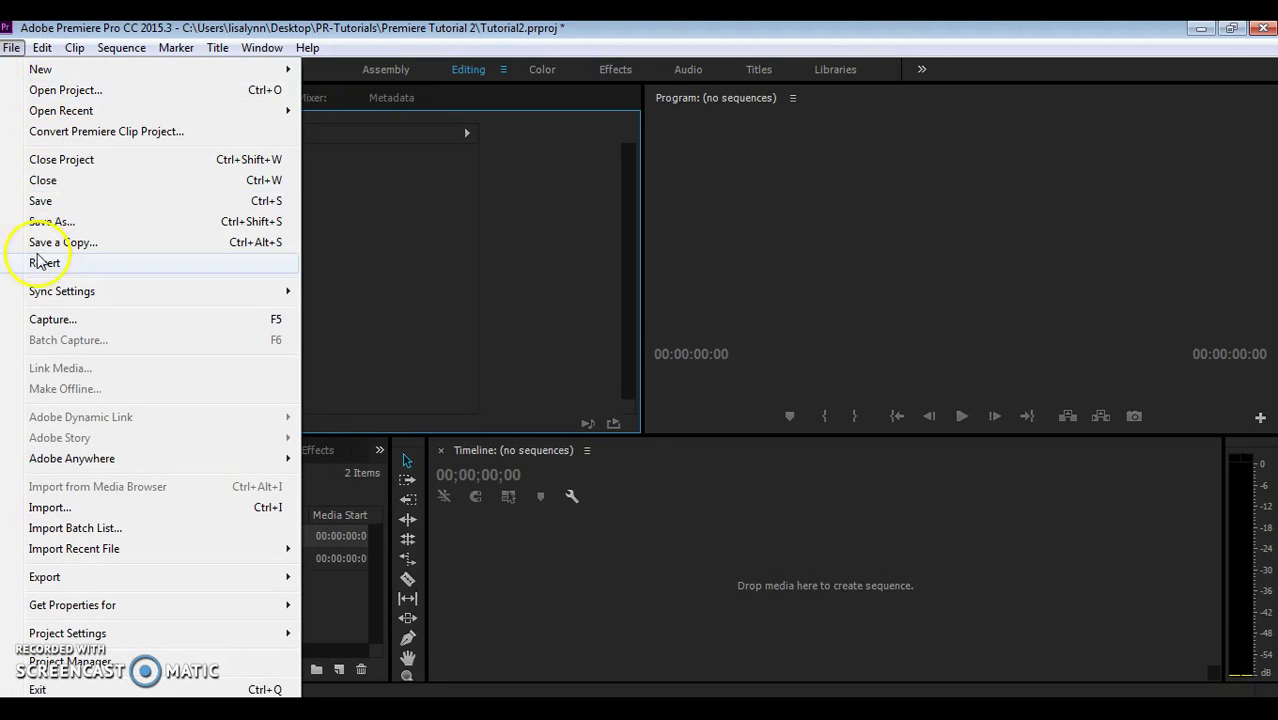
click(45, 507)
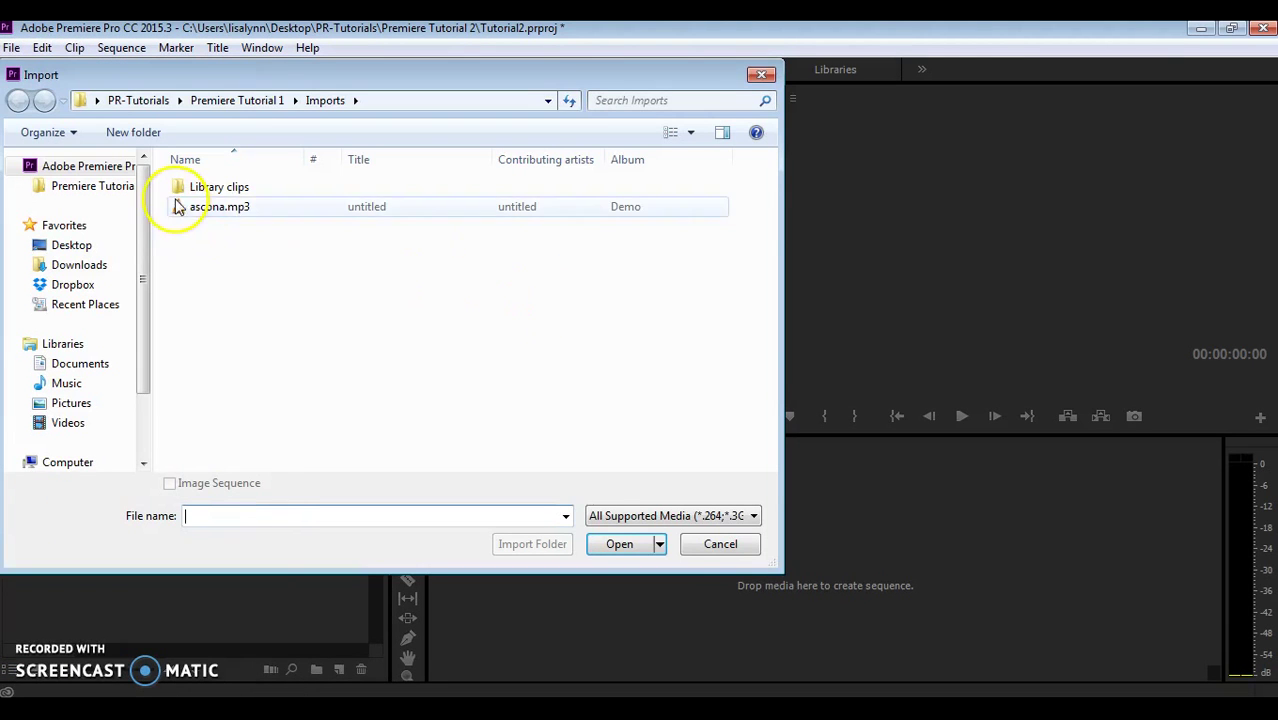
click(145, 100)
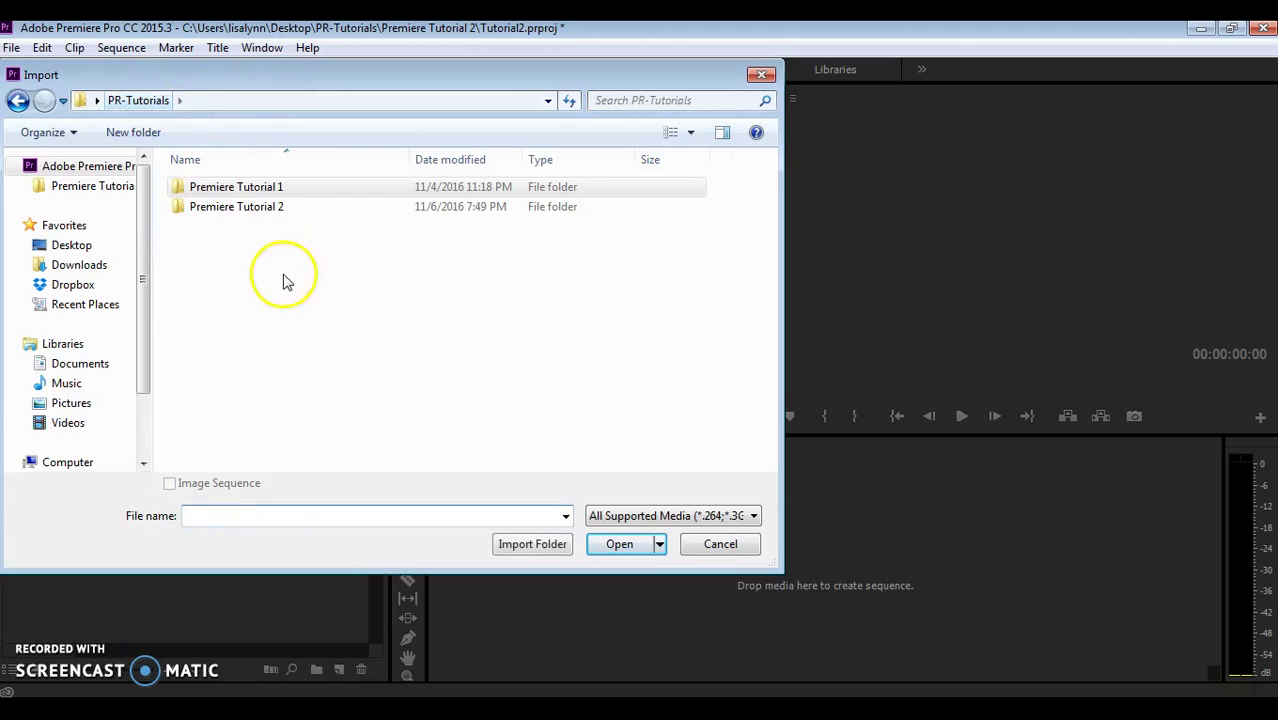
double_click(278, 208)
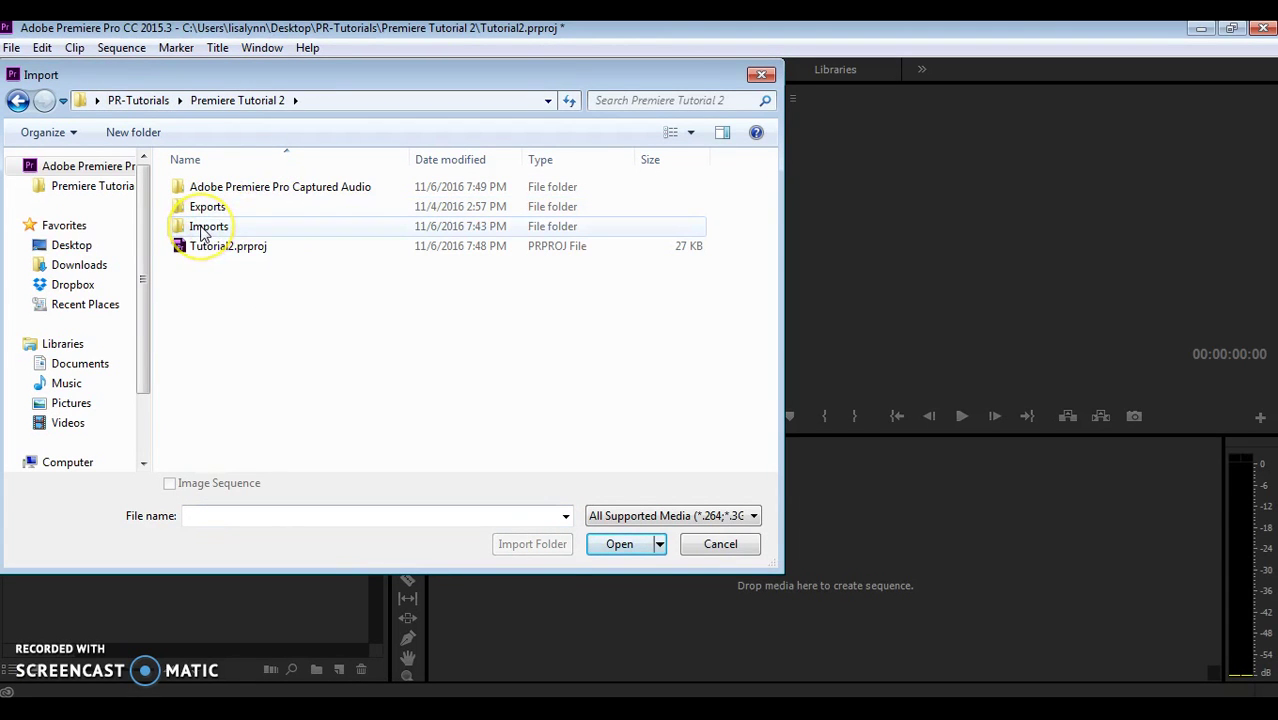
double_click(205, 228)
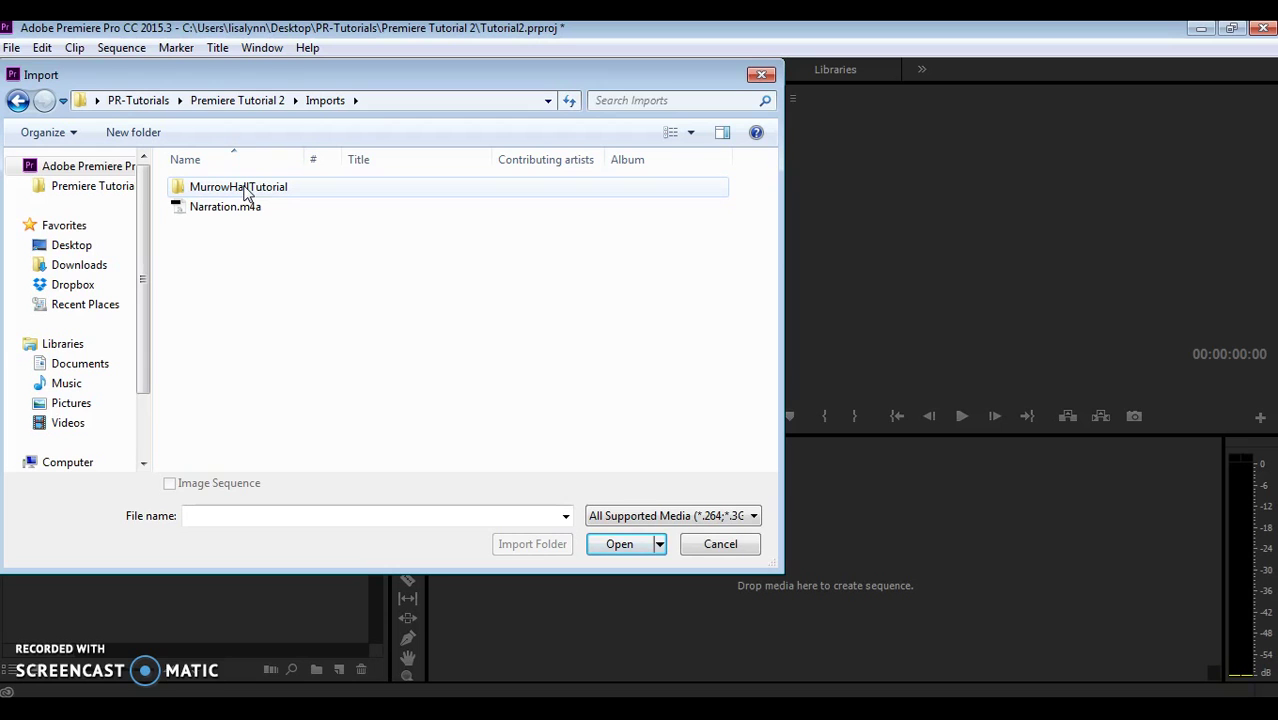
double_click(245, 192)
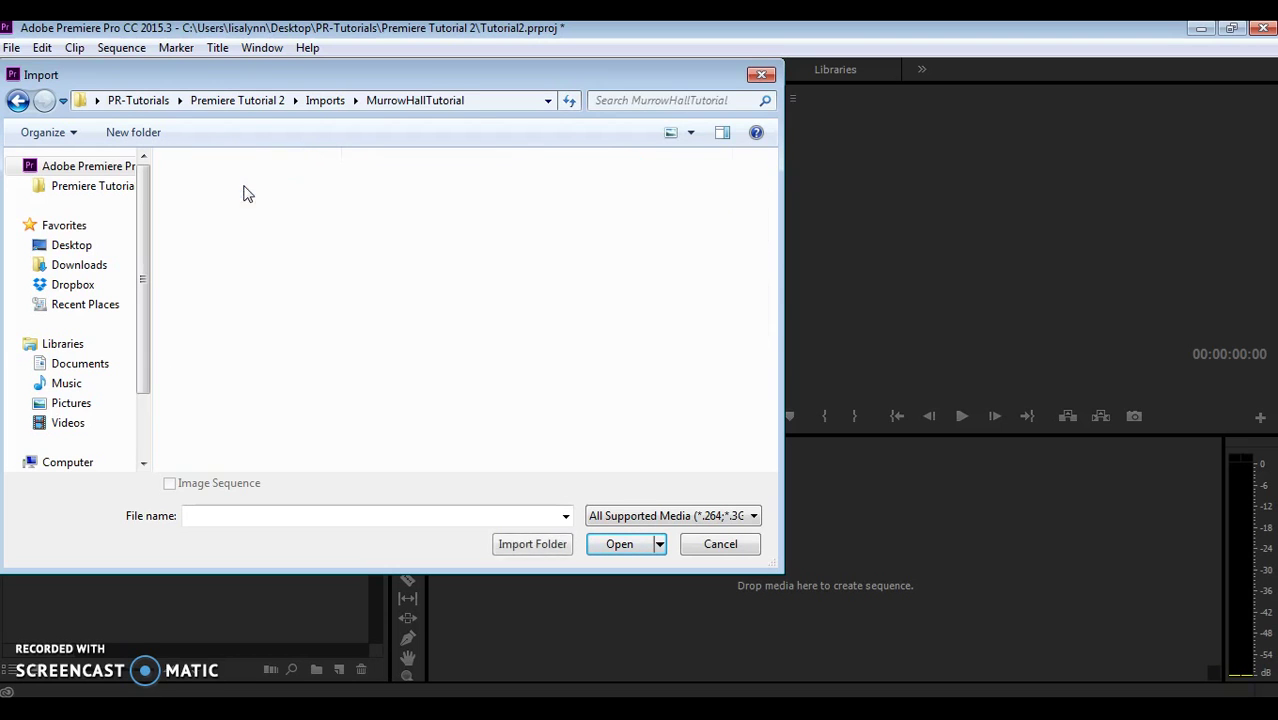
click(228, 200)
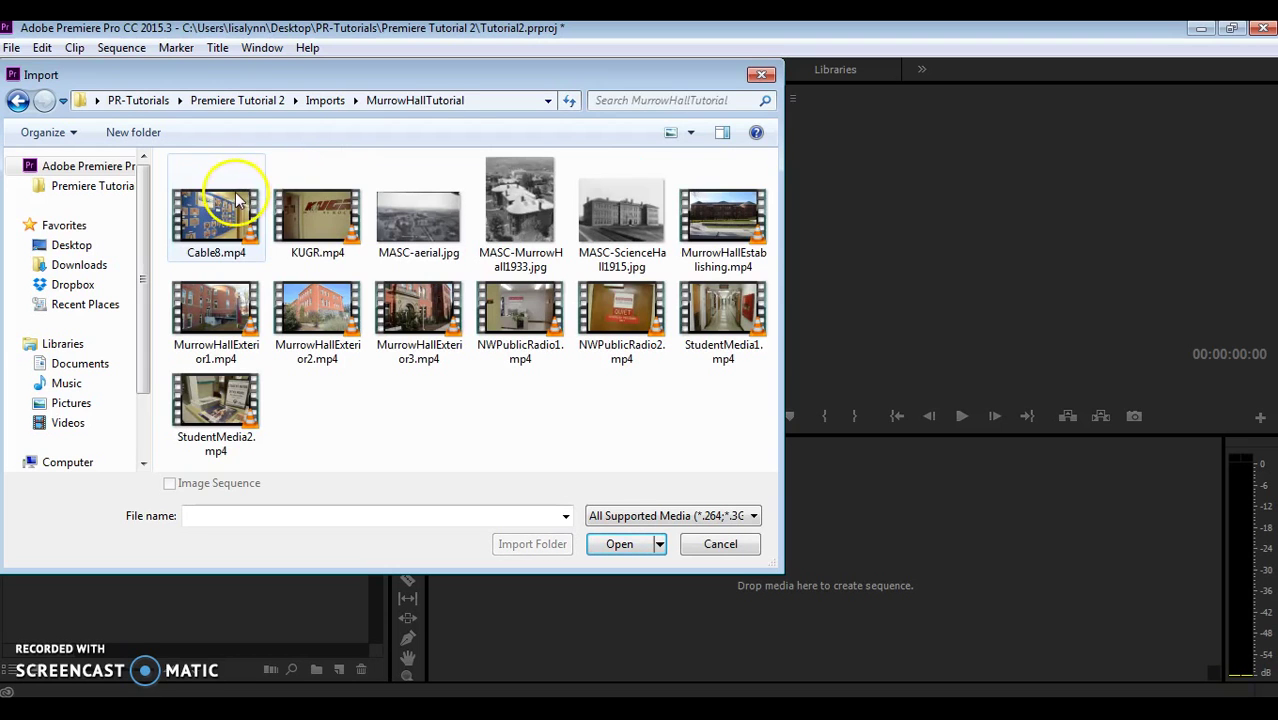
shift+click(212, 412)
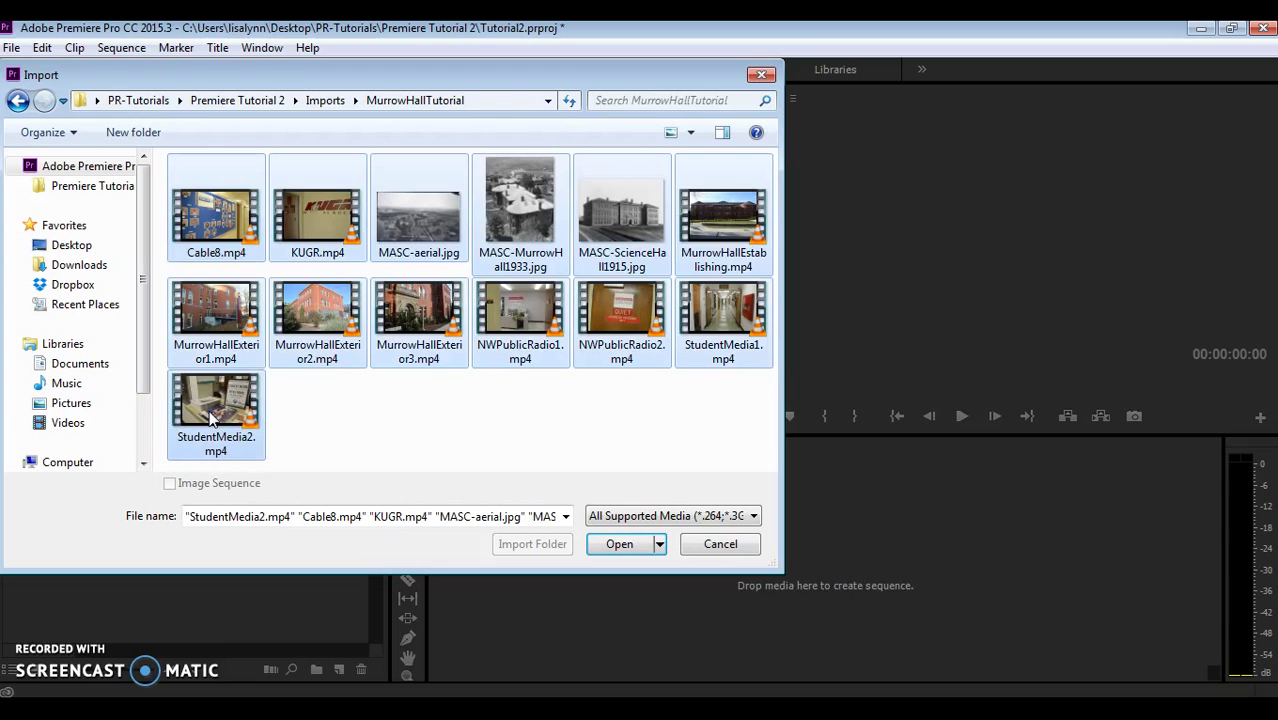
click(628, 548)
click(628, 548)
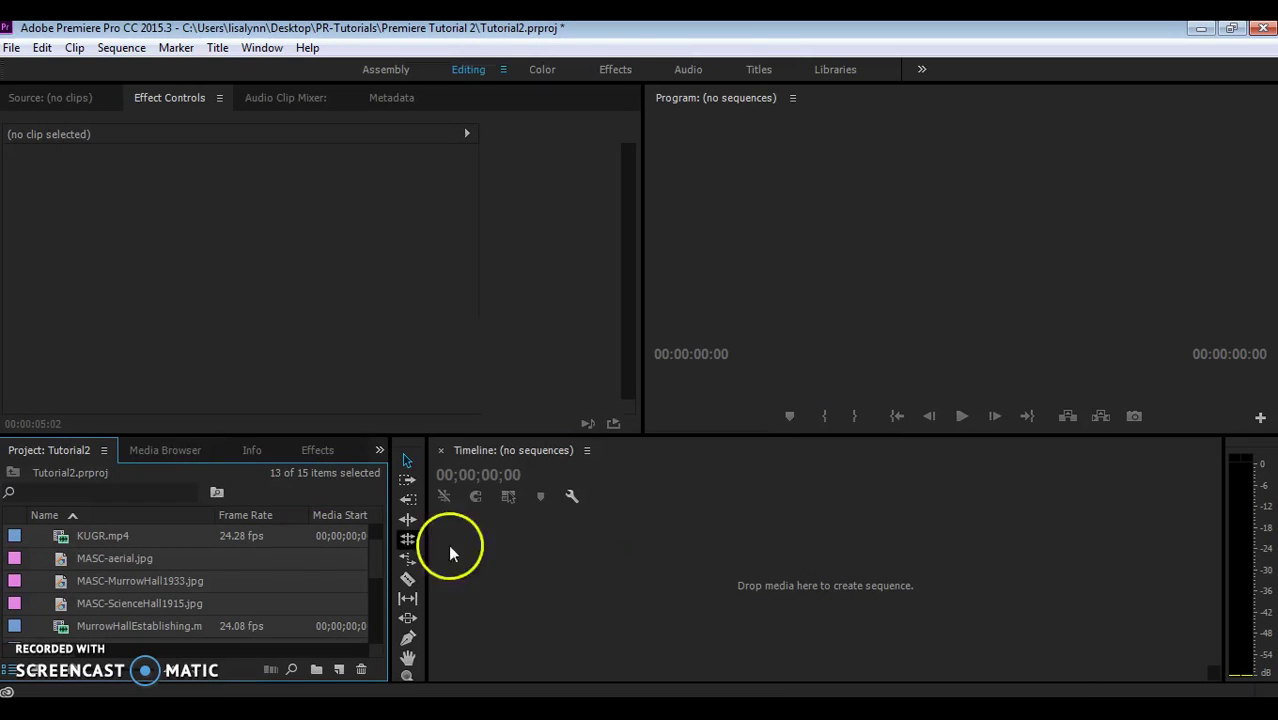
drag(371, 556, 365, 515)
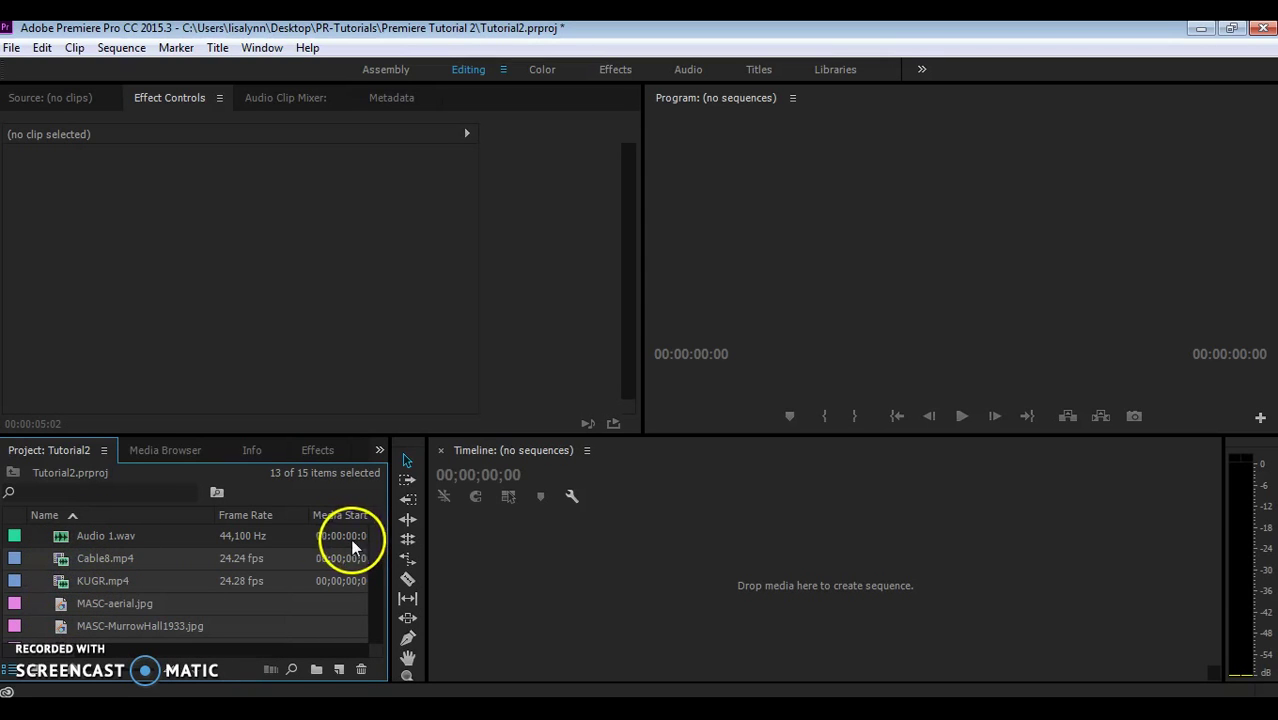
Step: Import the audio file Narration.m4a from the Imports folder into the project
click(15, 48)
click(40, 503)
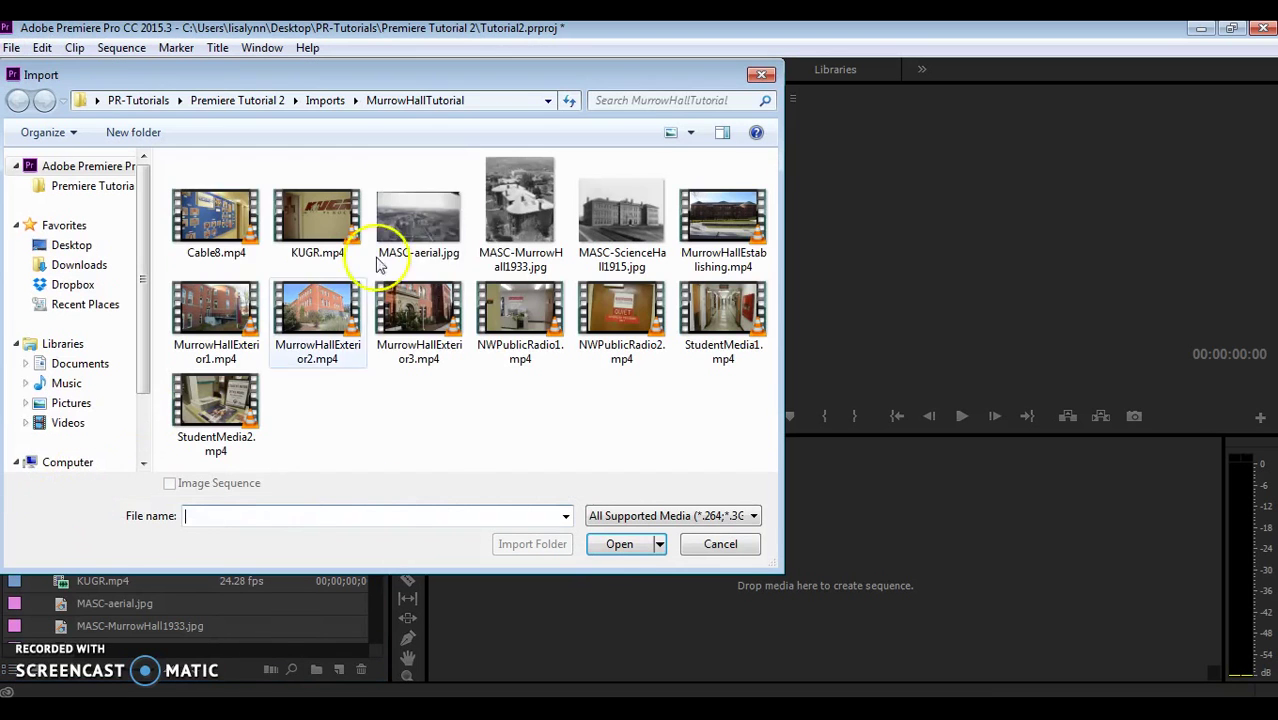
click(325, 100)
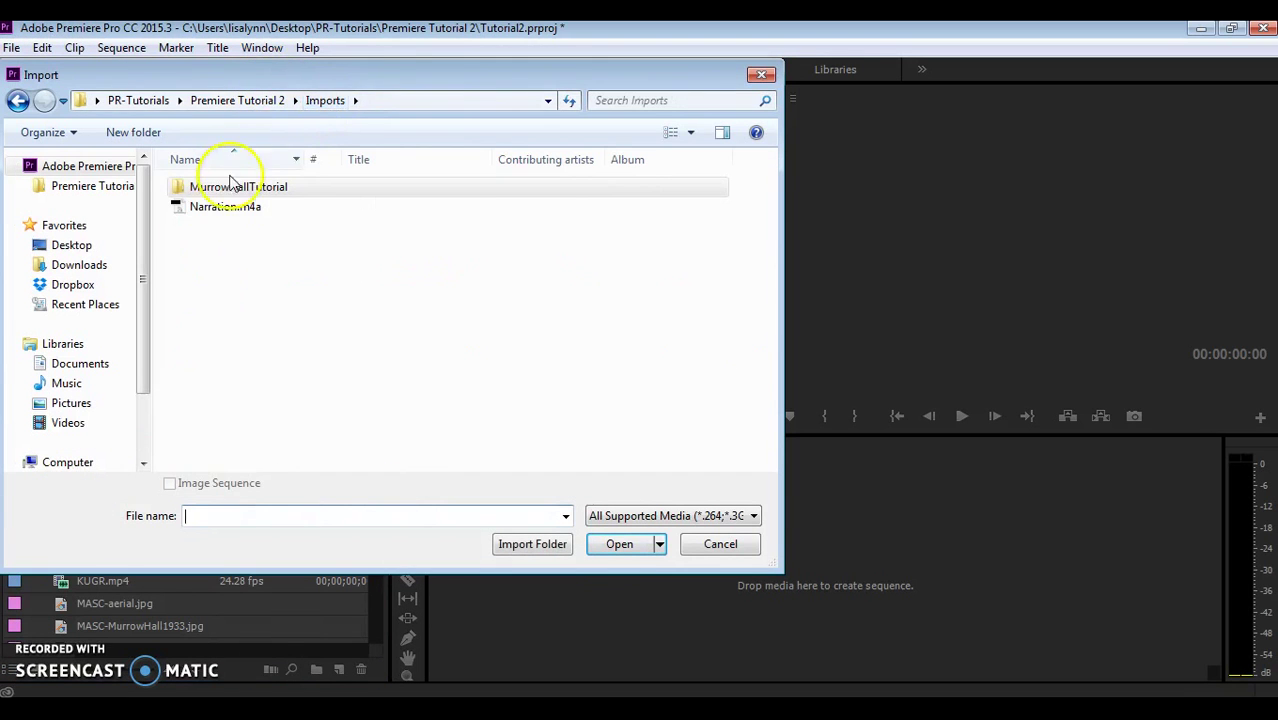
click(228, 206)
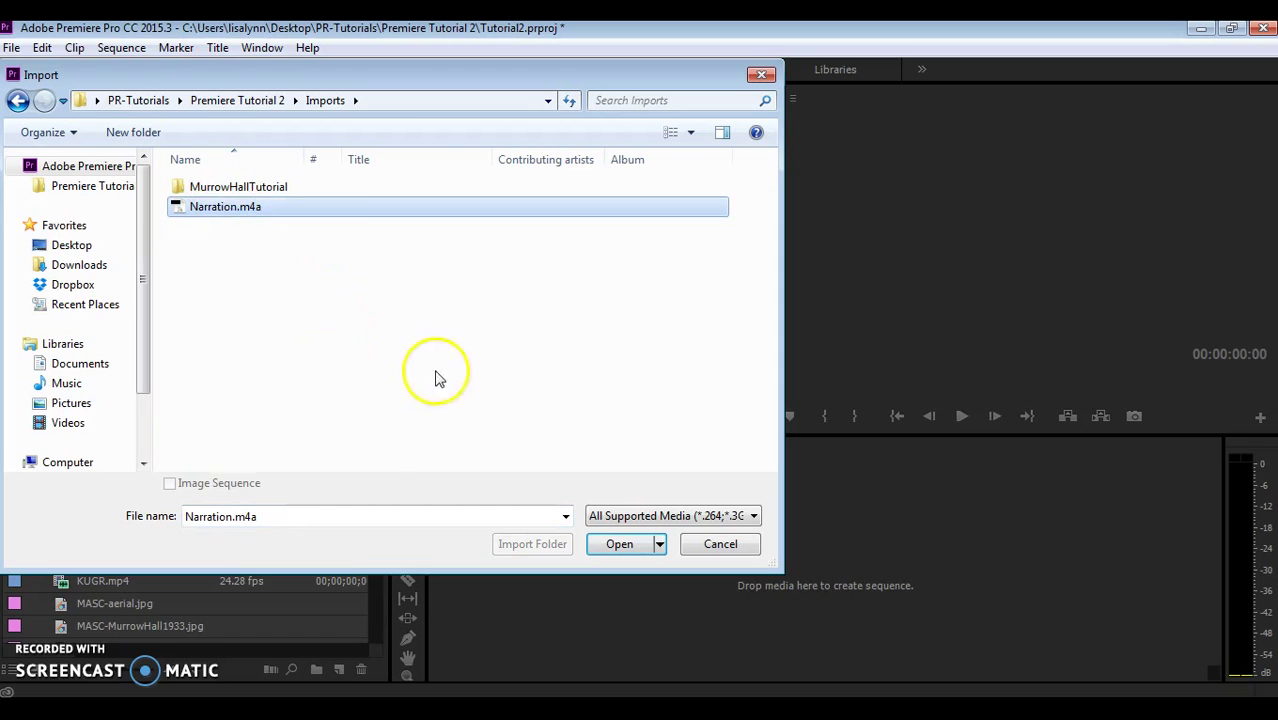
click(620, 544)
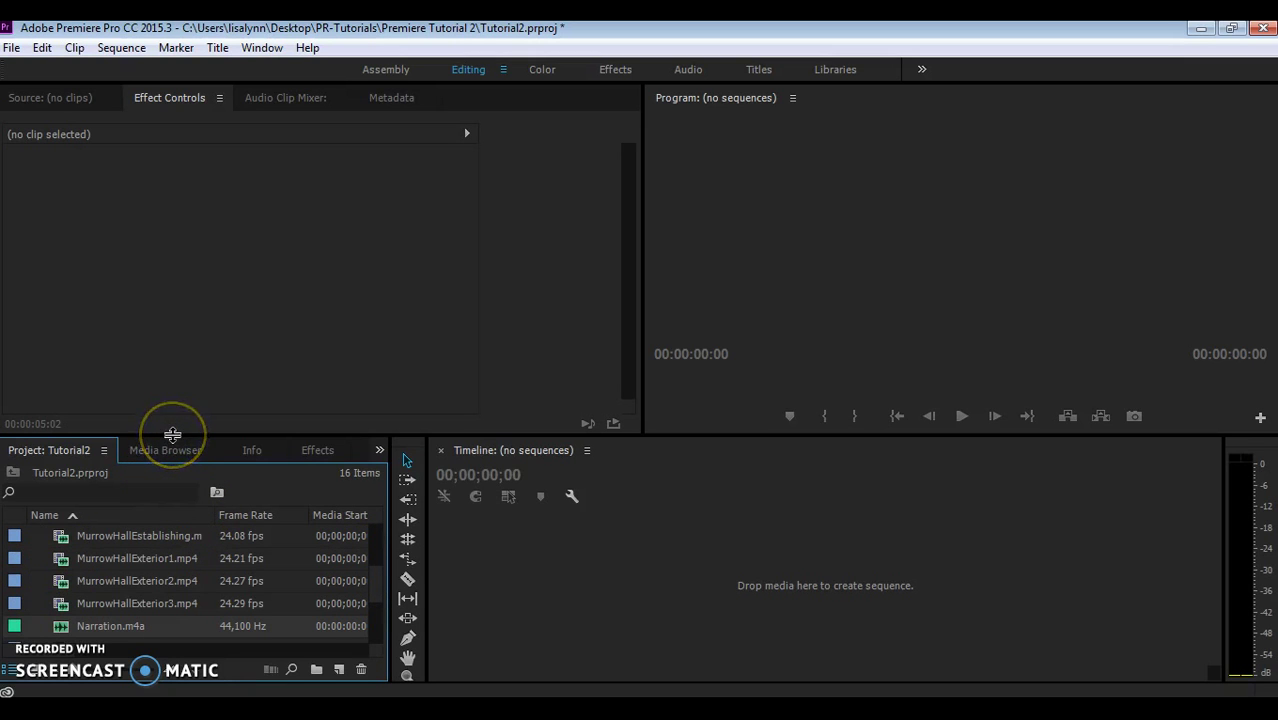
Step: Enlarge the project item area vertically and create a bin named Historic Images
drag(171, 431, 184, 321)
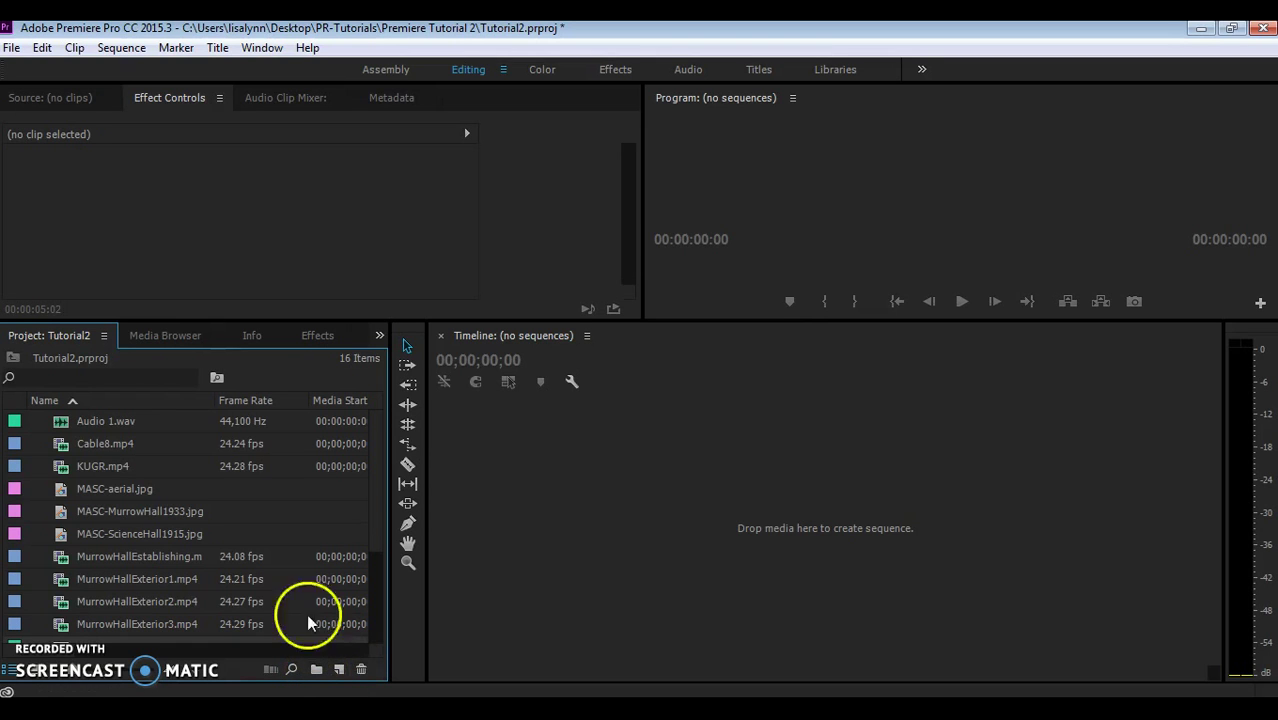
click(12, 47)
mouse_move(30, 70)
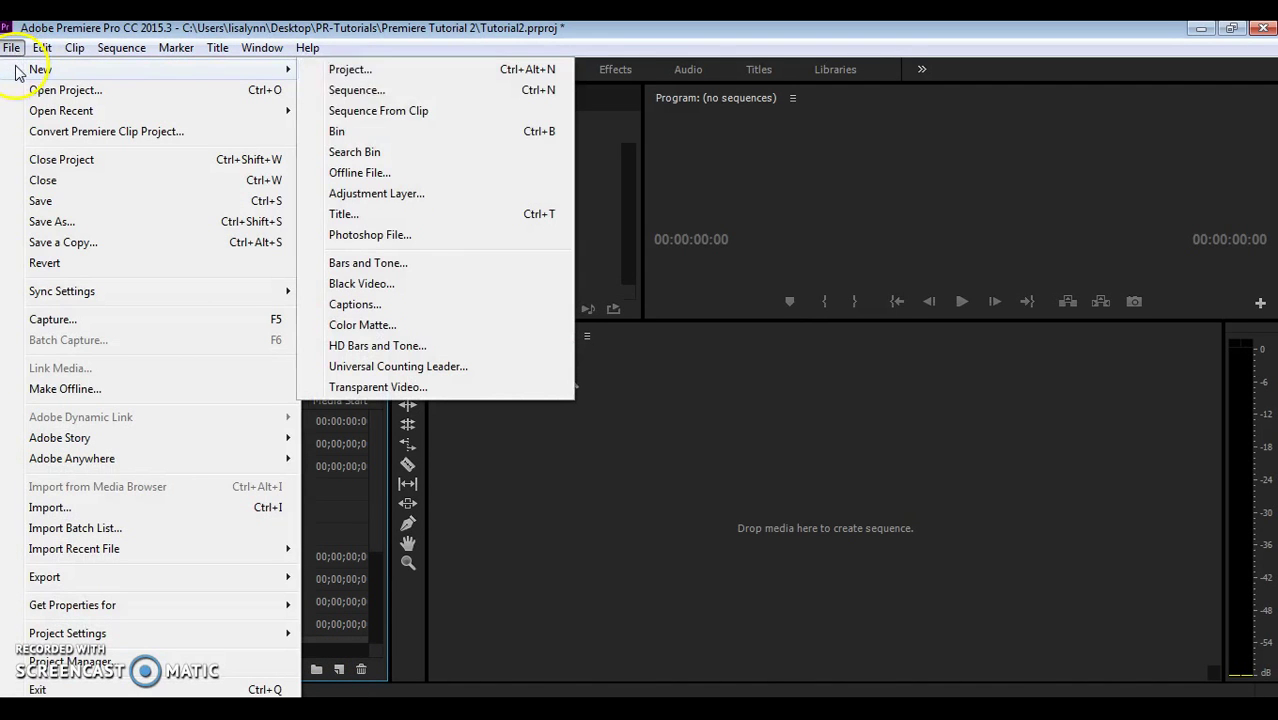
click(340, 131)
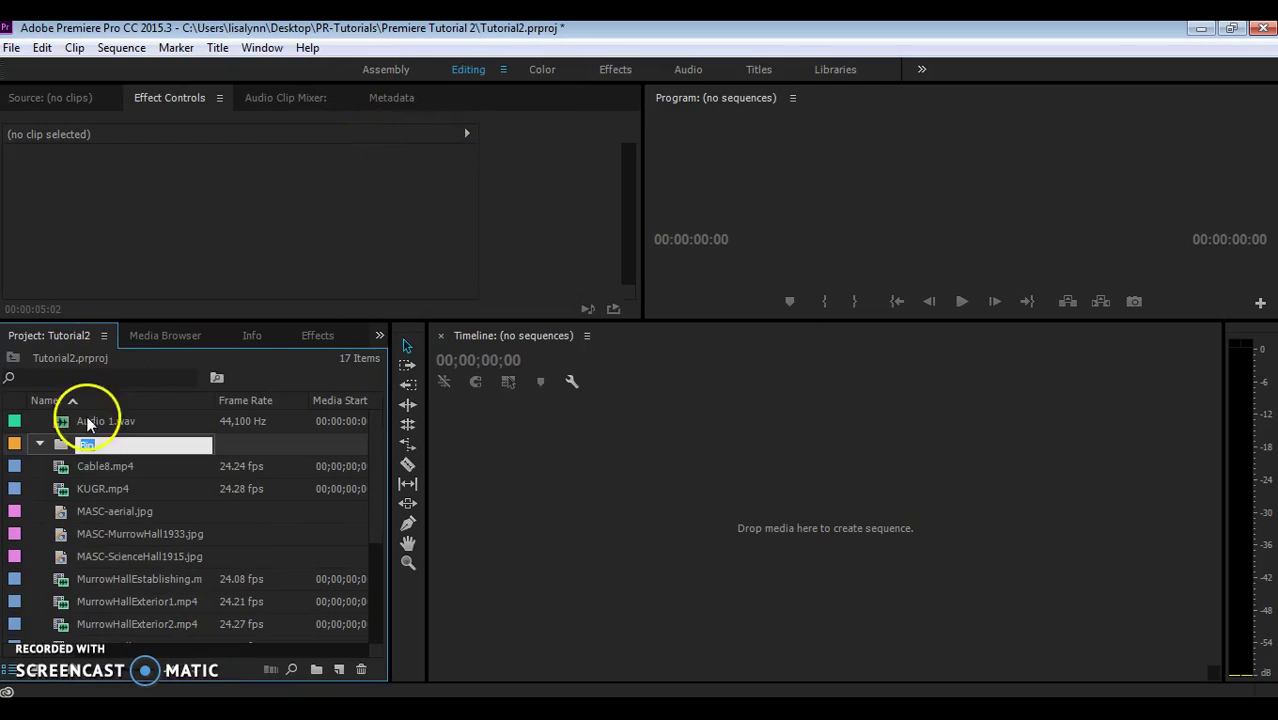
text(Historic Im)
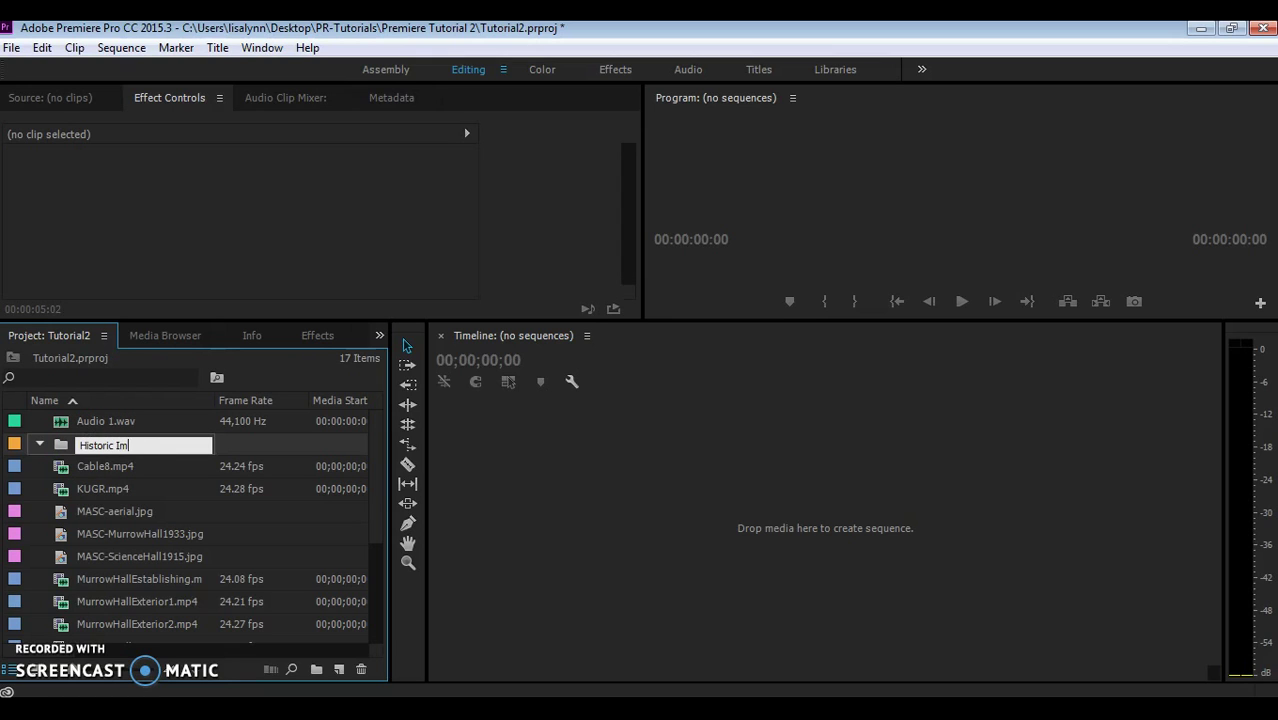
text(ages)
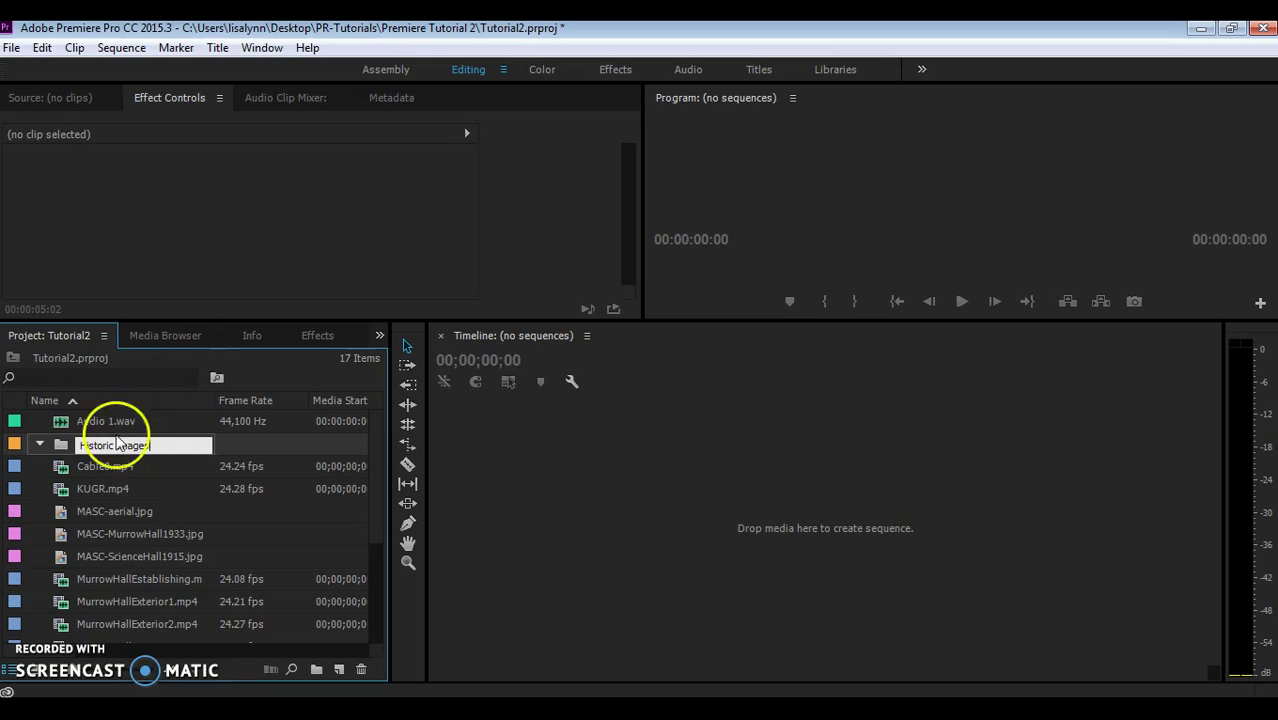
click(169, 421)
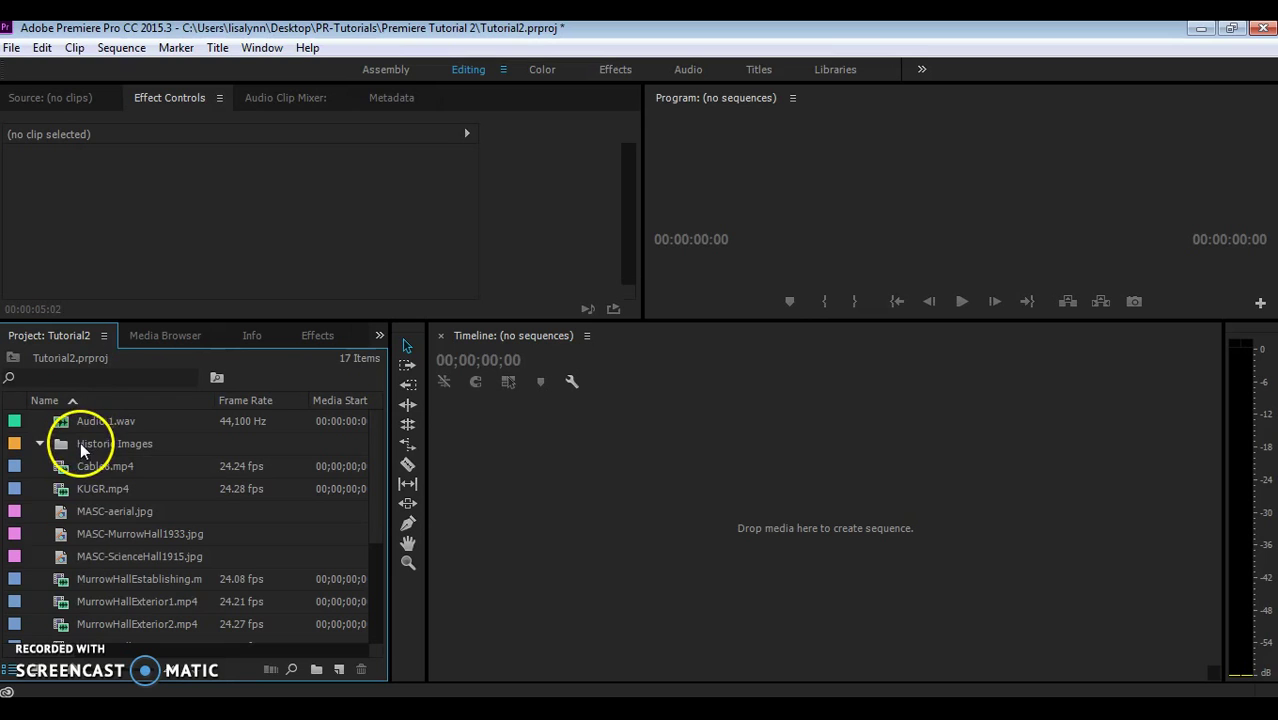
Step: Move the images MASC-aertial.jpg, MASC-MurrowHall1933.jpg and MASC-ScienceHall1915.jpg into the Historic Images bin and collapse it
click(62, 512)
shift+click(57, 556)
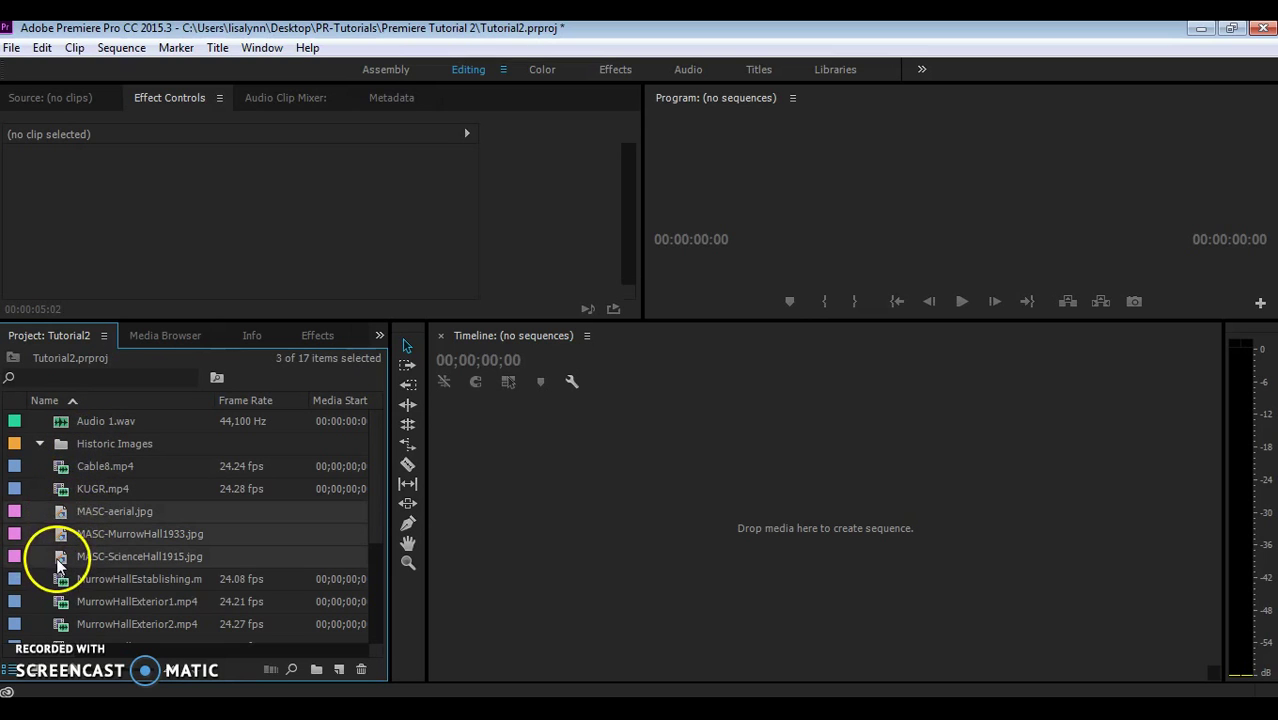
drag(61, 509, 62, 445)
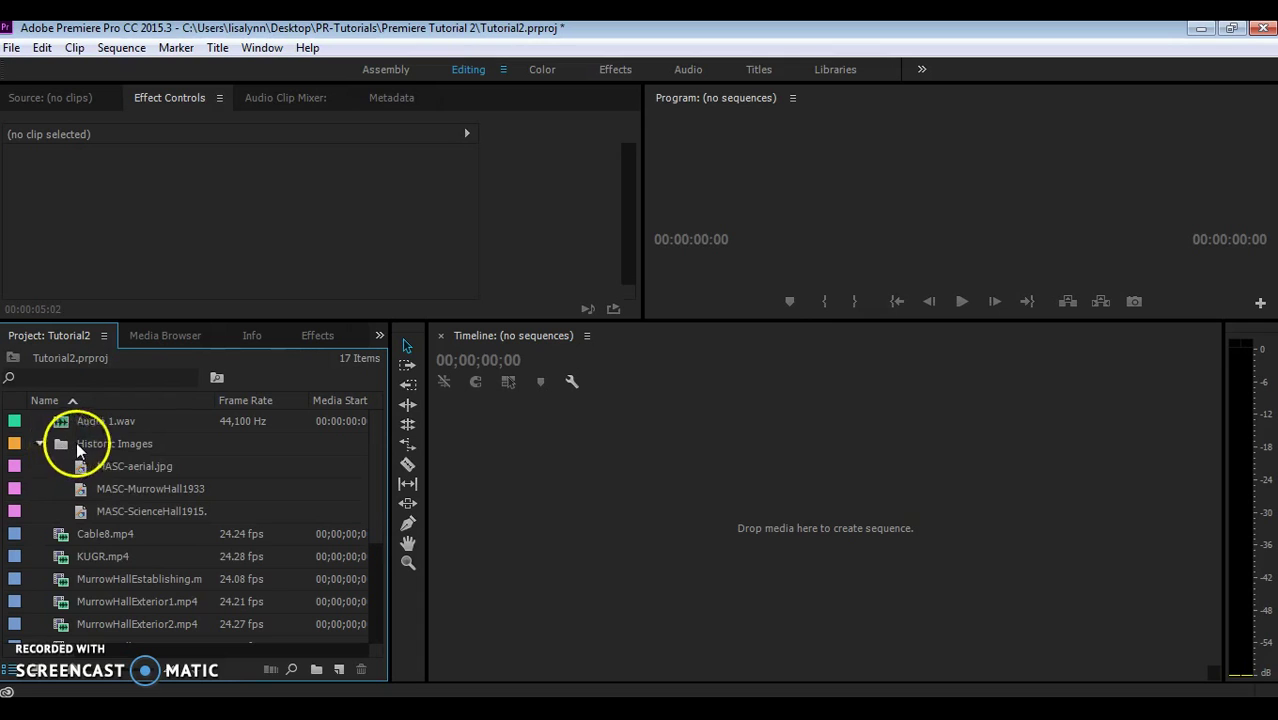
click(40, 444)
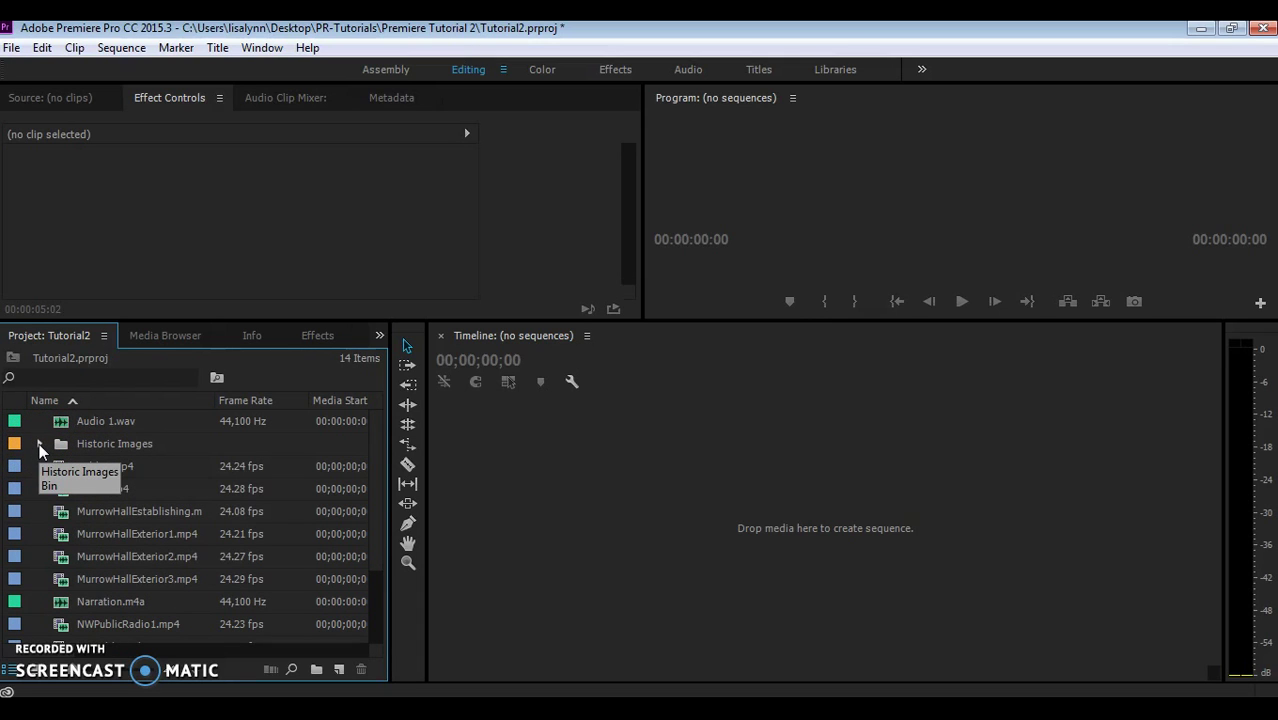
Step: Create two more bins in the project, named Murrow Exterior and Murrow Interior
click(316, 670)
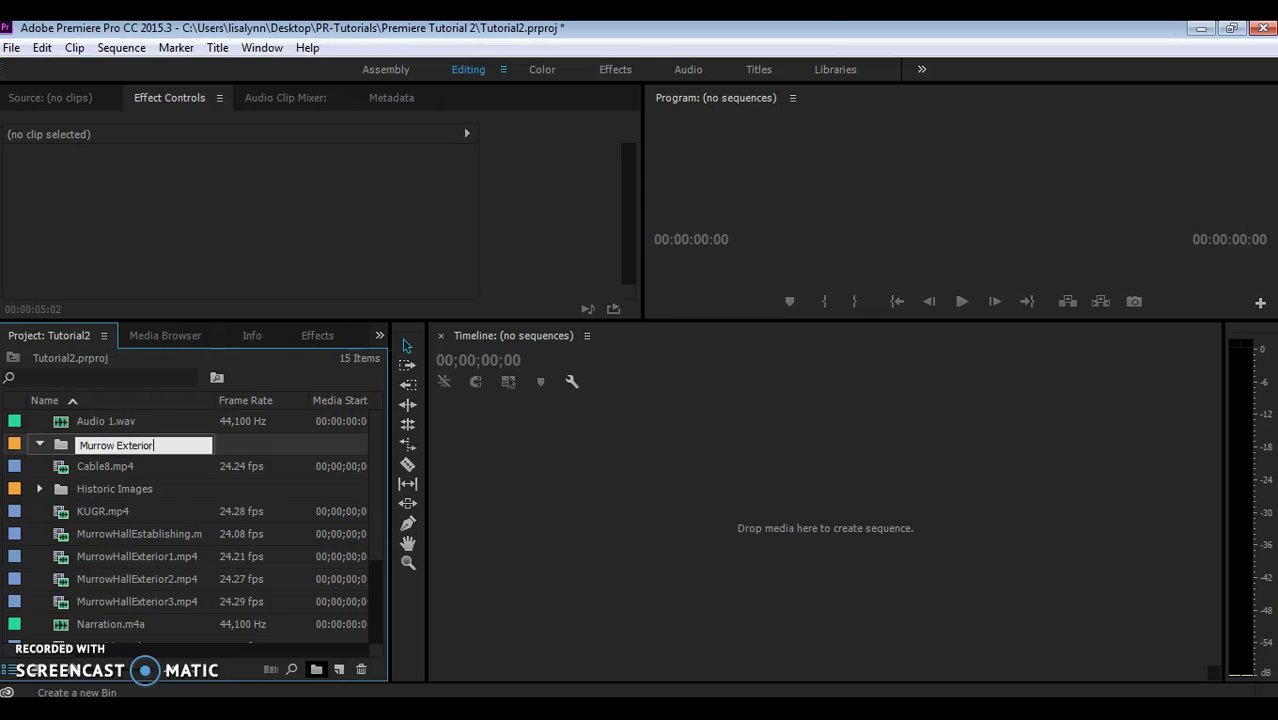
click(192, 519)
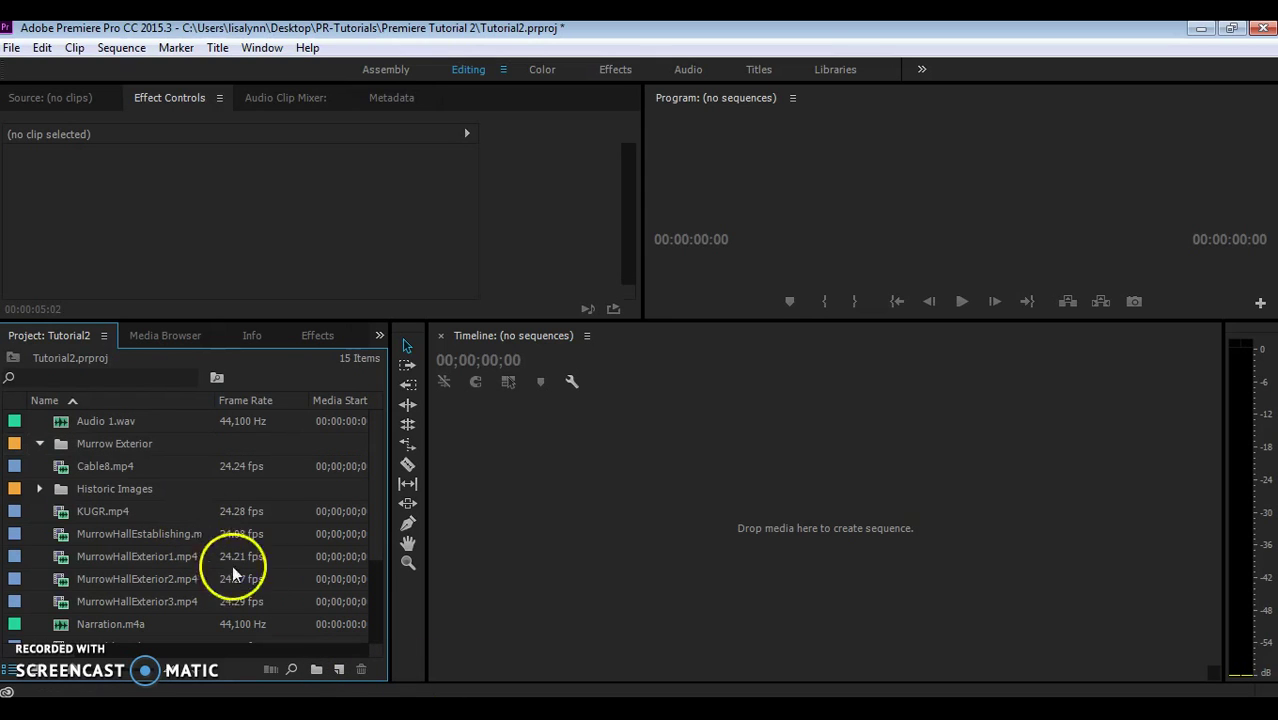
click(316, 669)
text(Murrow Interior)
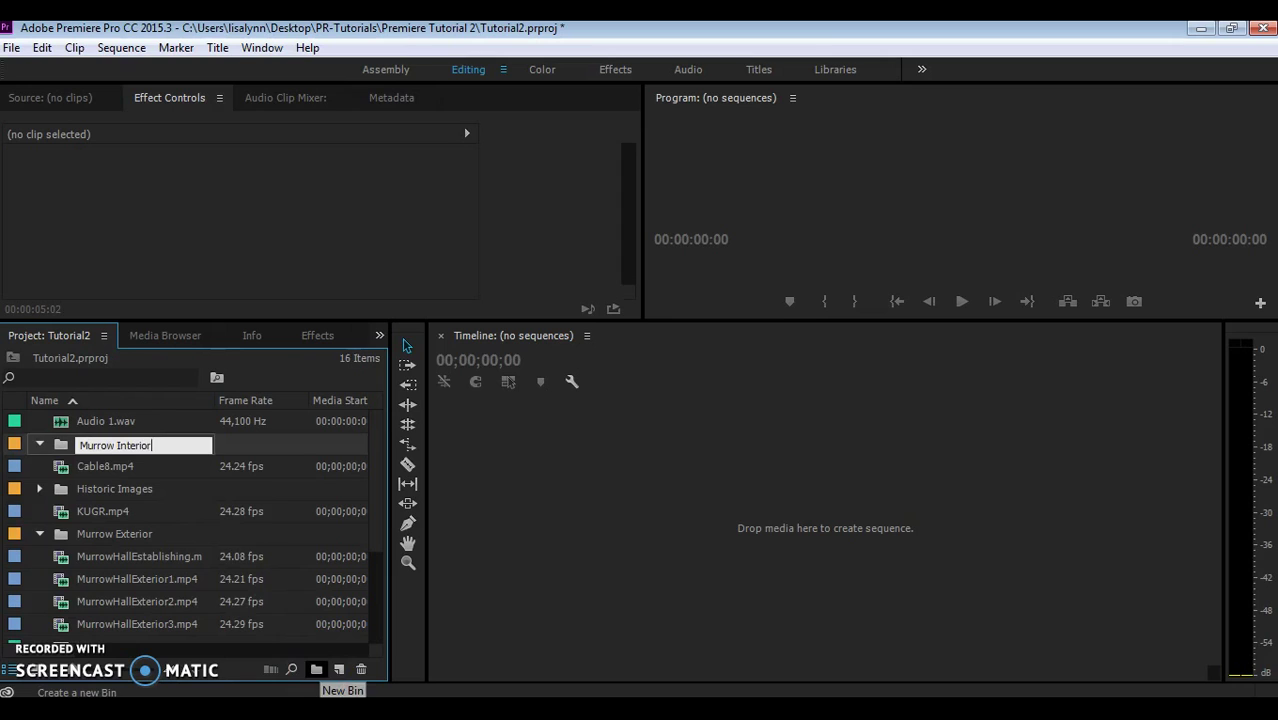
key(Return)
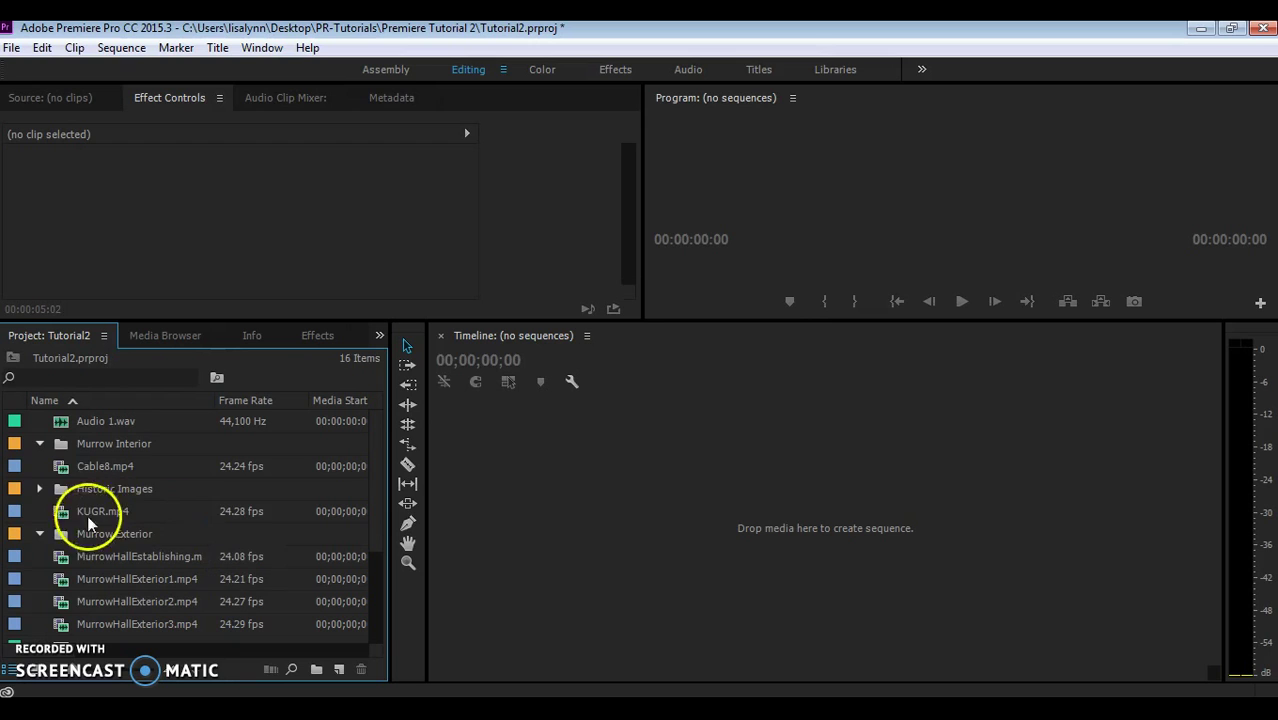
Step: Preview Cable8.mp4 in the source monitor at 00;00;00;14 and move the clip into the Murrow Interior bin
double_click(61, 465)
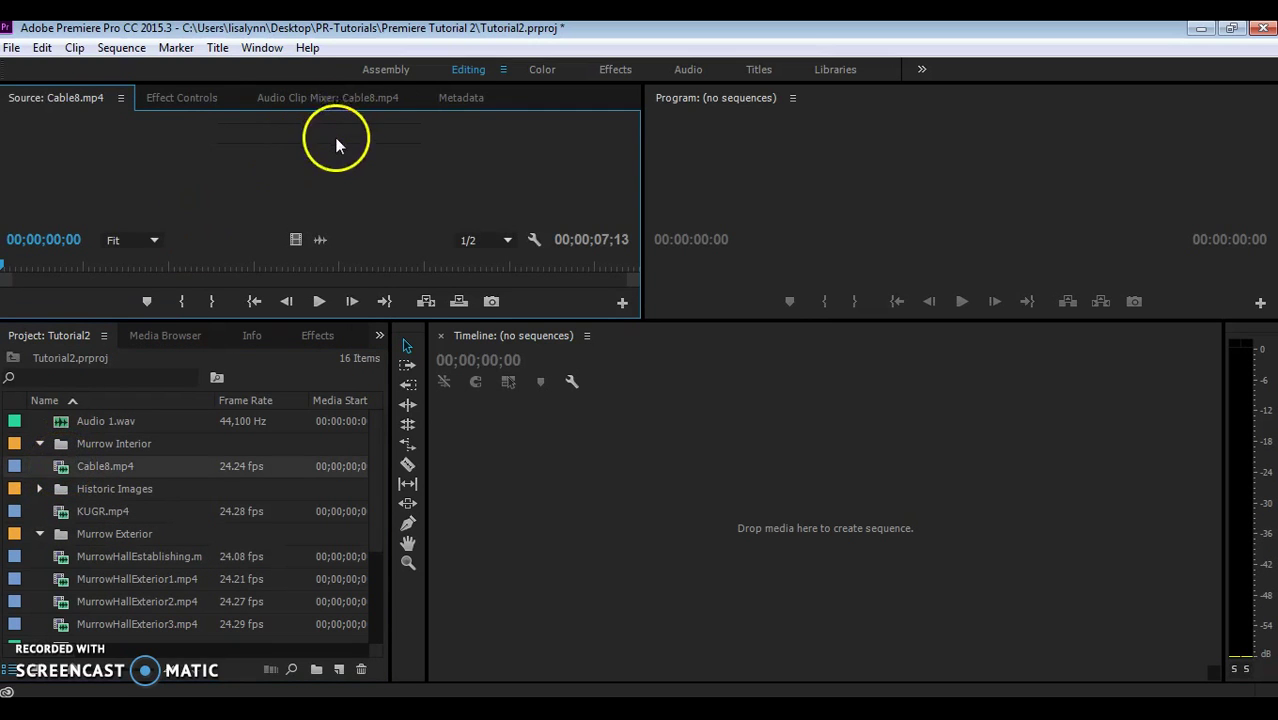
drag(355, 320, 342, 548)
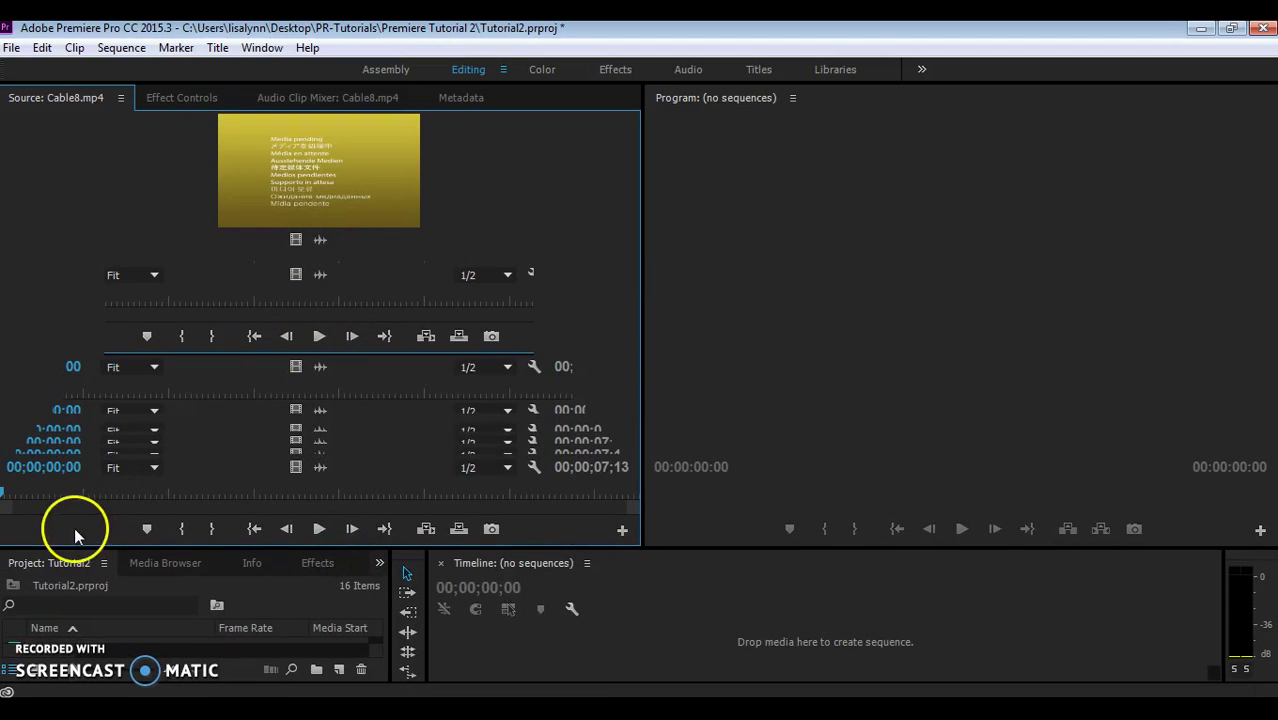
drag(2, 490, 40, 442)
drag(422, 545, 448, 338)
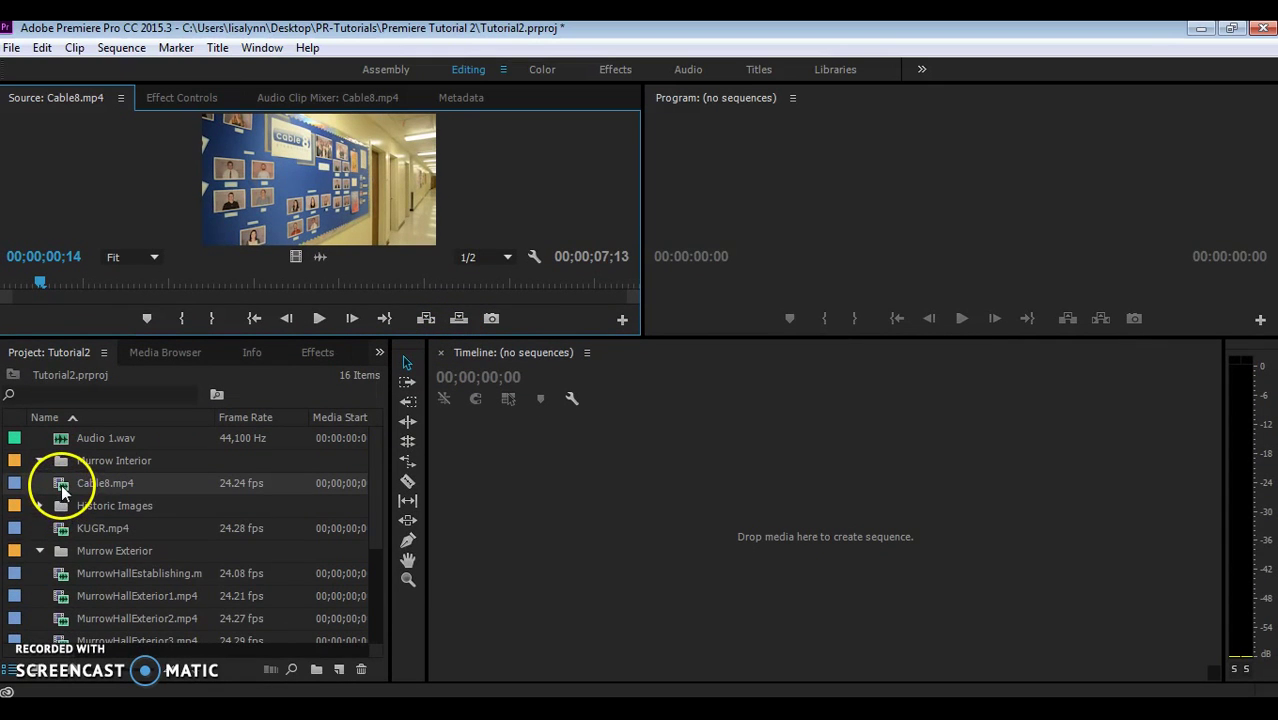
drag(61, 488, 61, 462)
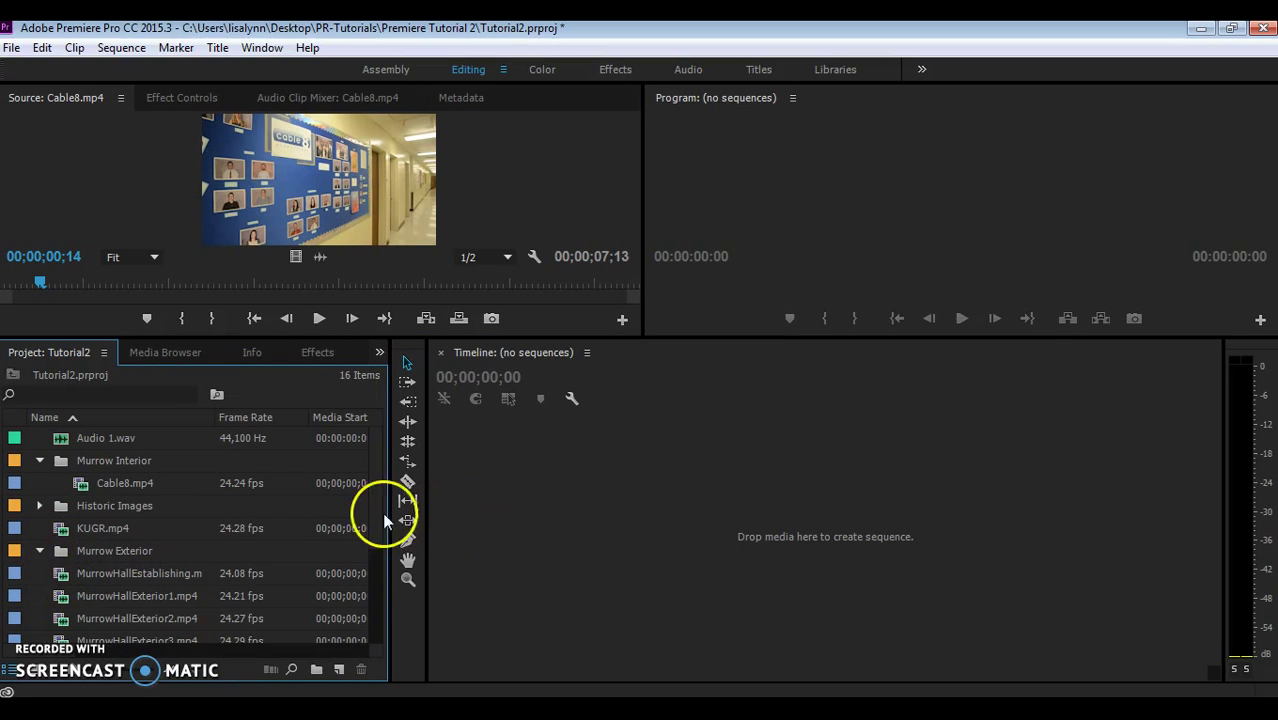
Step: Move the MurrowHallEstablishing clip and MurrowHallExterior1 to 3 into the Murrow Exterior bin and collapse it
drag(378, 525, 377, 554)
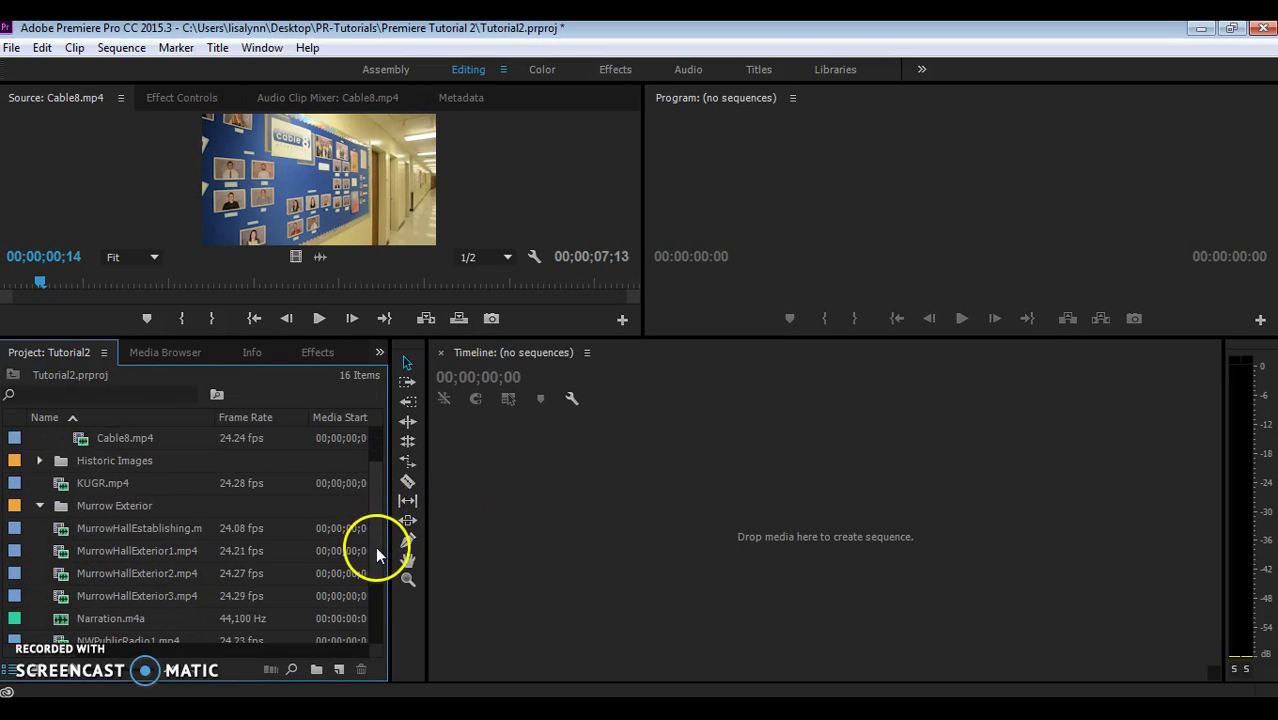
click(66, 531)
shift+click(63, 598)
drag(68, 535, 60, 507)
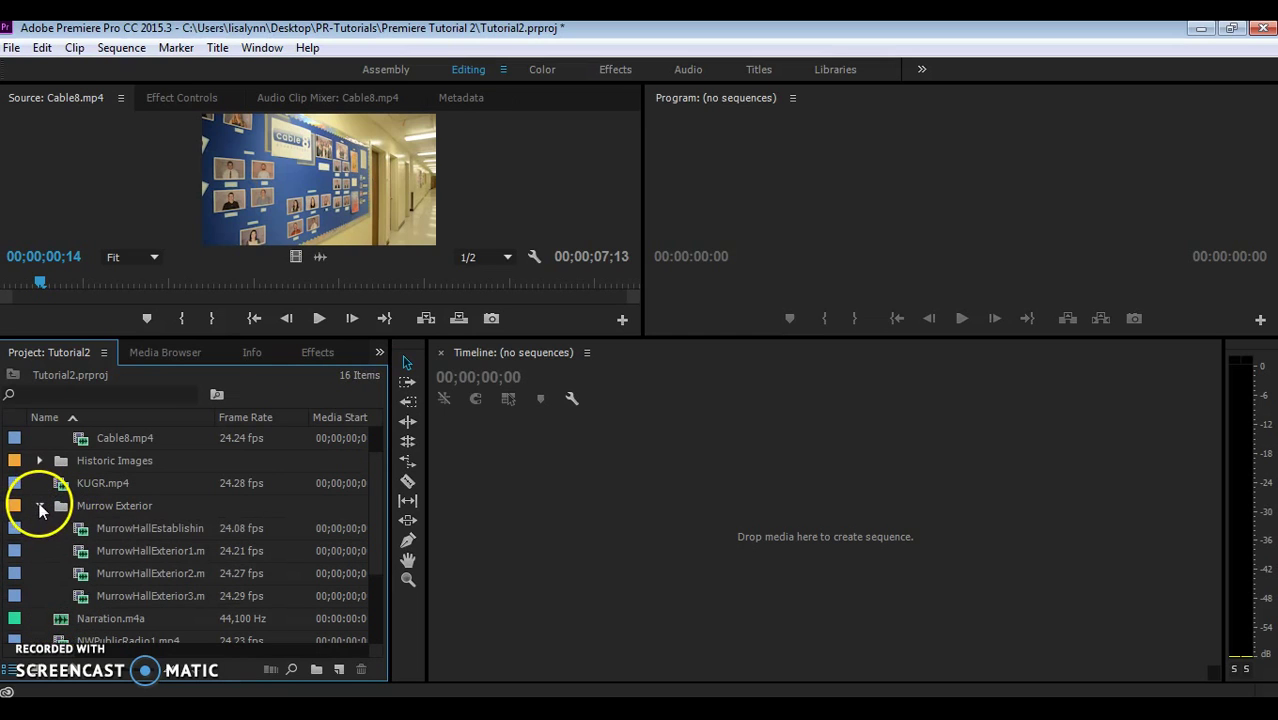
click(38, 506)
Step: Move NWPublicRadio1.mp4, NWPublicRadio2.mp4 and KUGR.mp4 into the Murrow Interior bin
click(78, 551)
shift+click(80, 579)
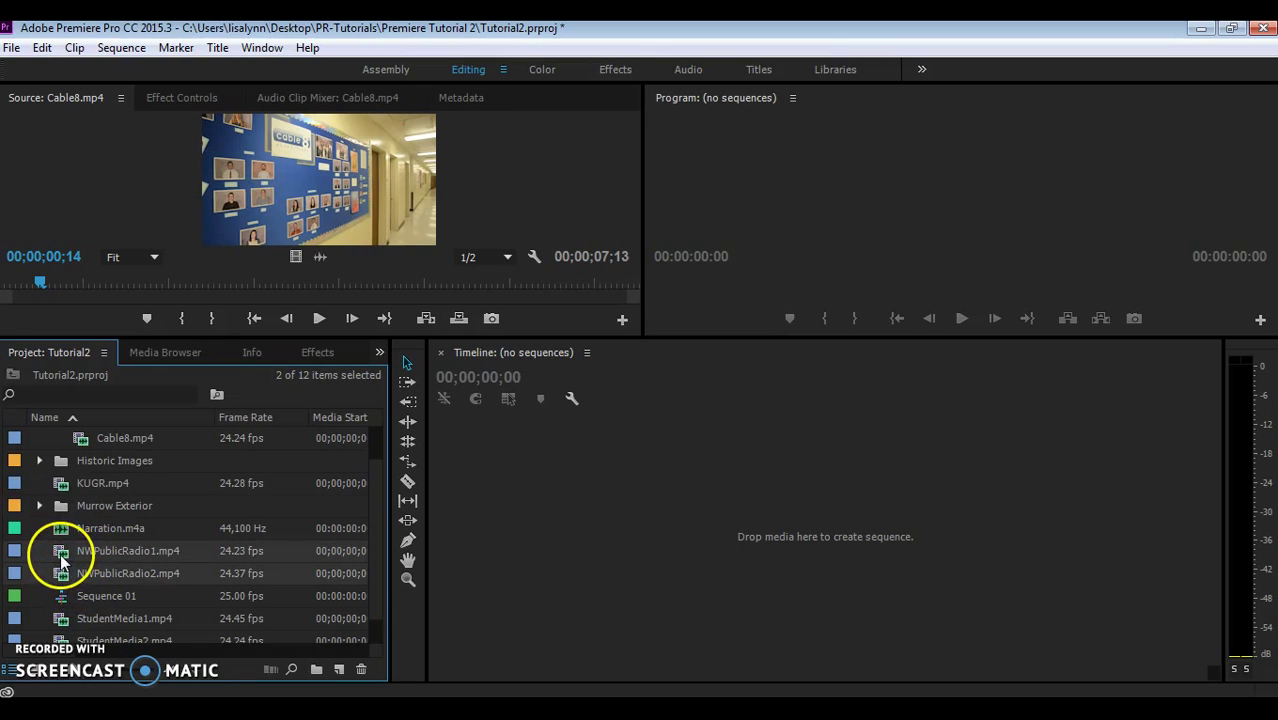
drag(62, 553, 90, 475)
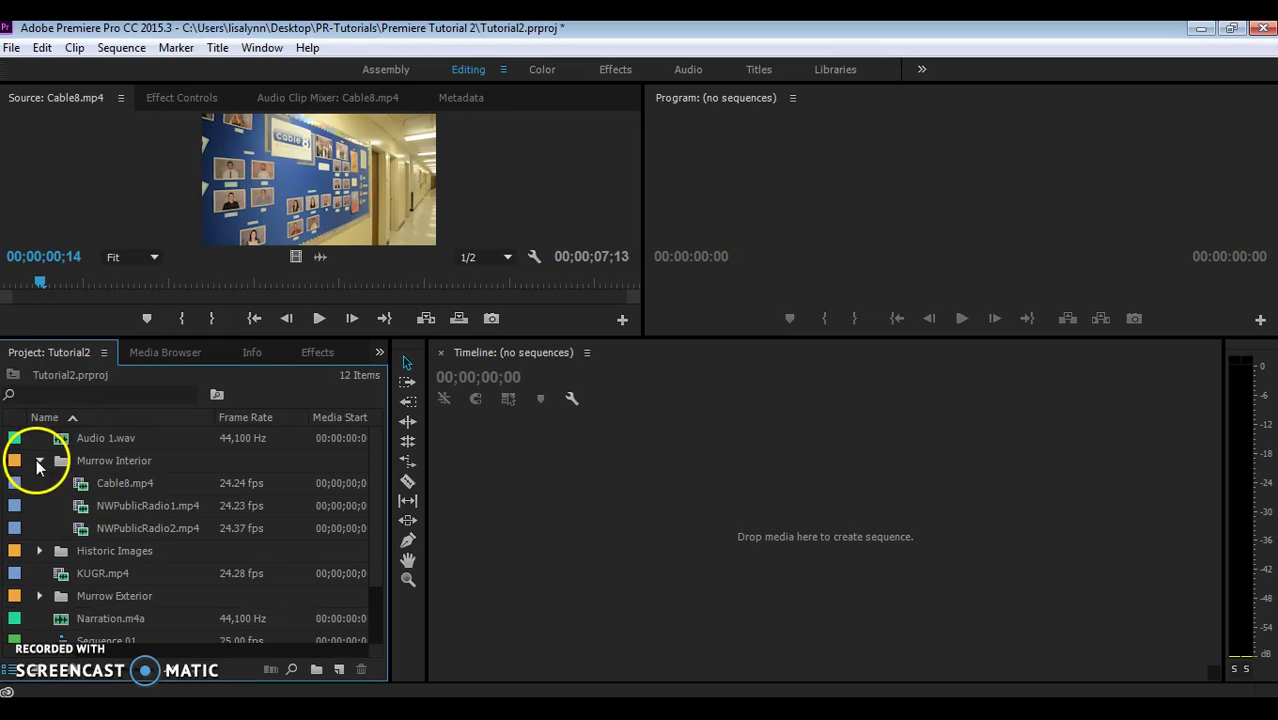
drag(377, 474, 365, 543)
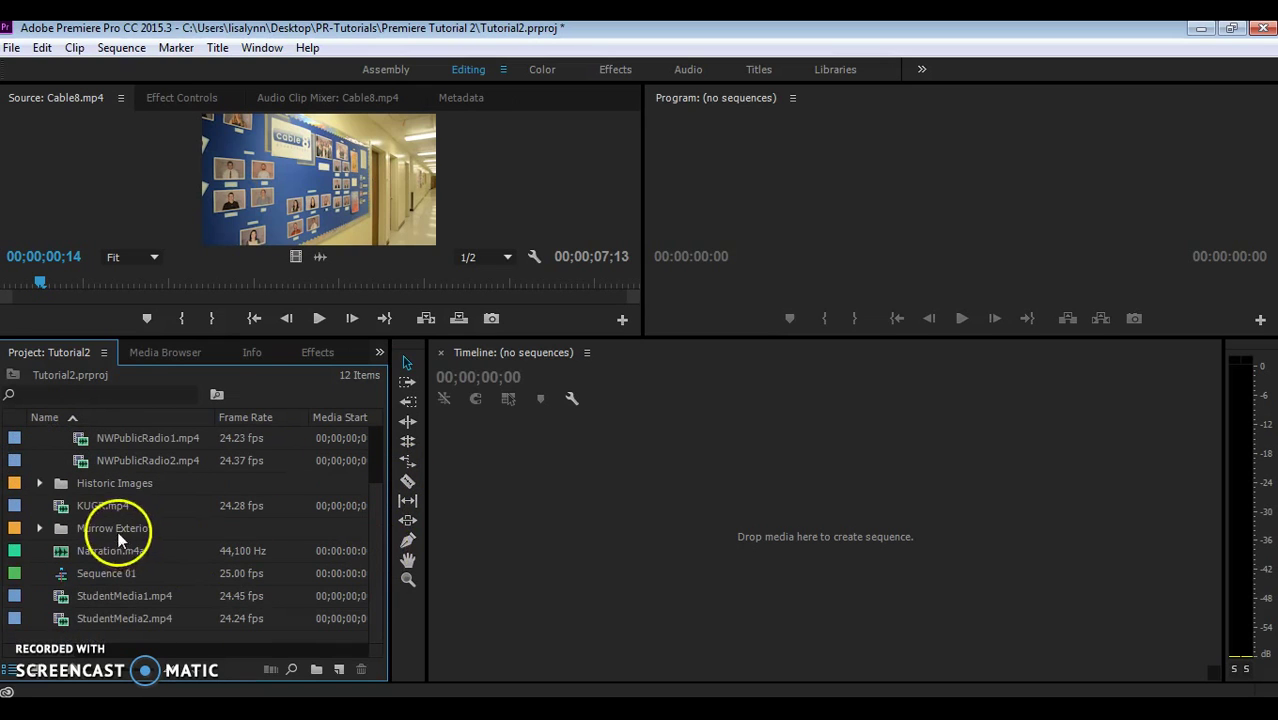
click(81, 510)
drag(63, 509, 85, 450)
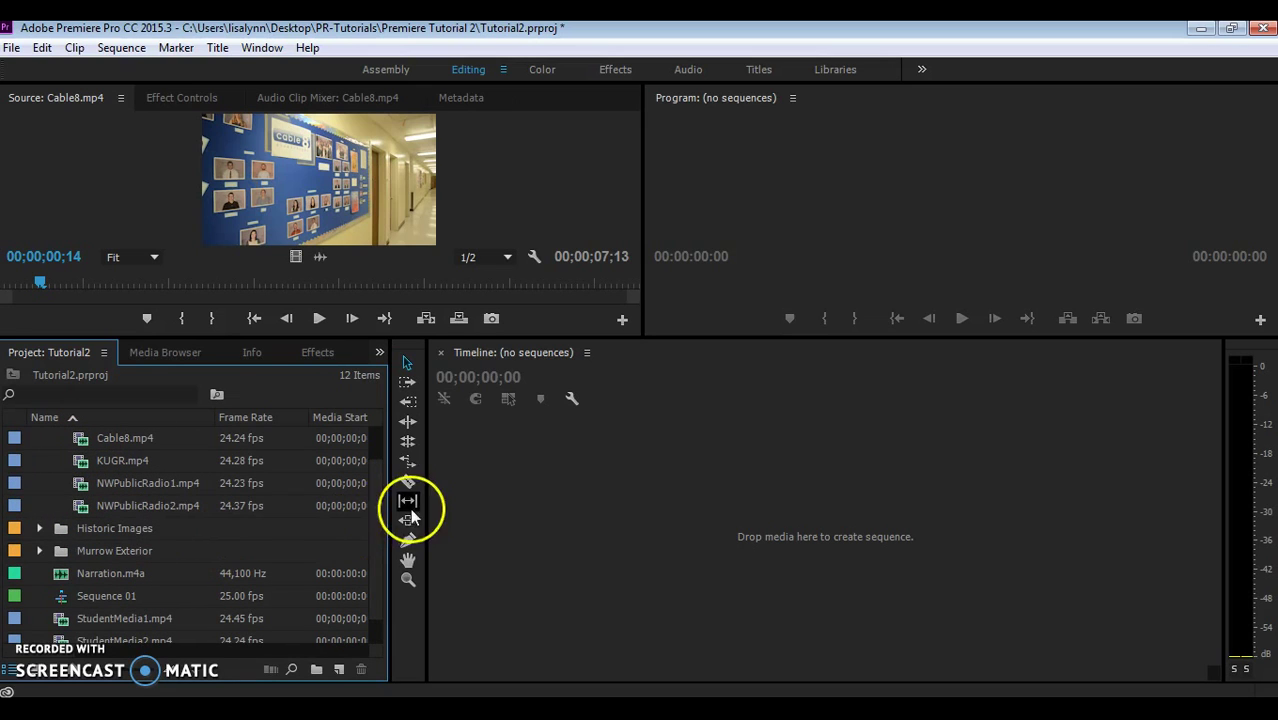
Step: Move StudentMedia1.mp4 and StudentMedia2.mp4 into the Murrow Interior bin and collapse it
drag(380, 520, 378, 557)
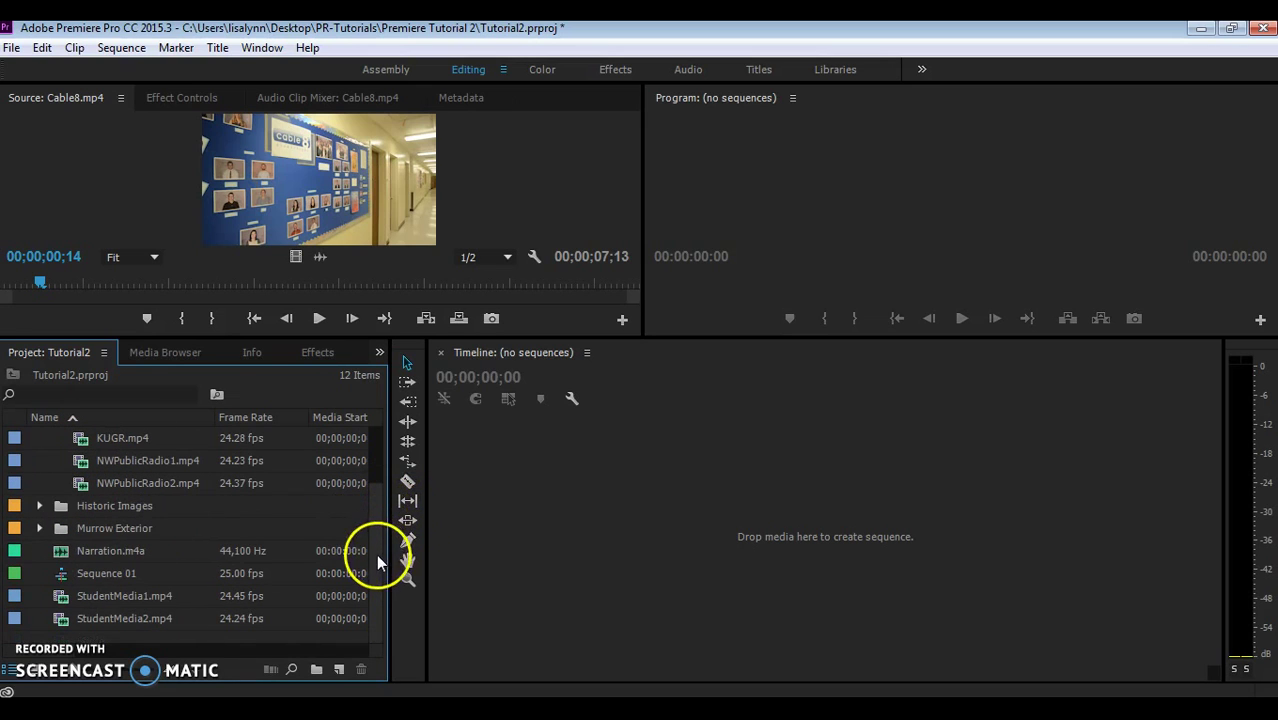
click(110, 600)
shift+click(112, 618)
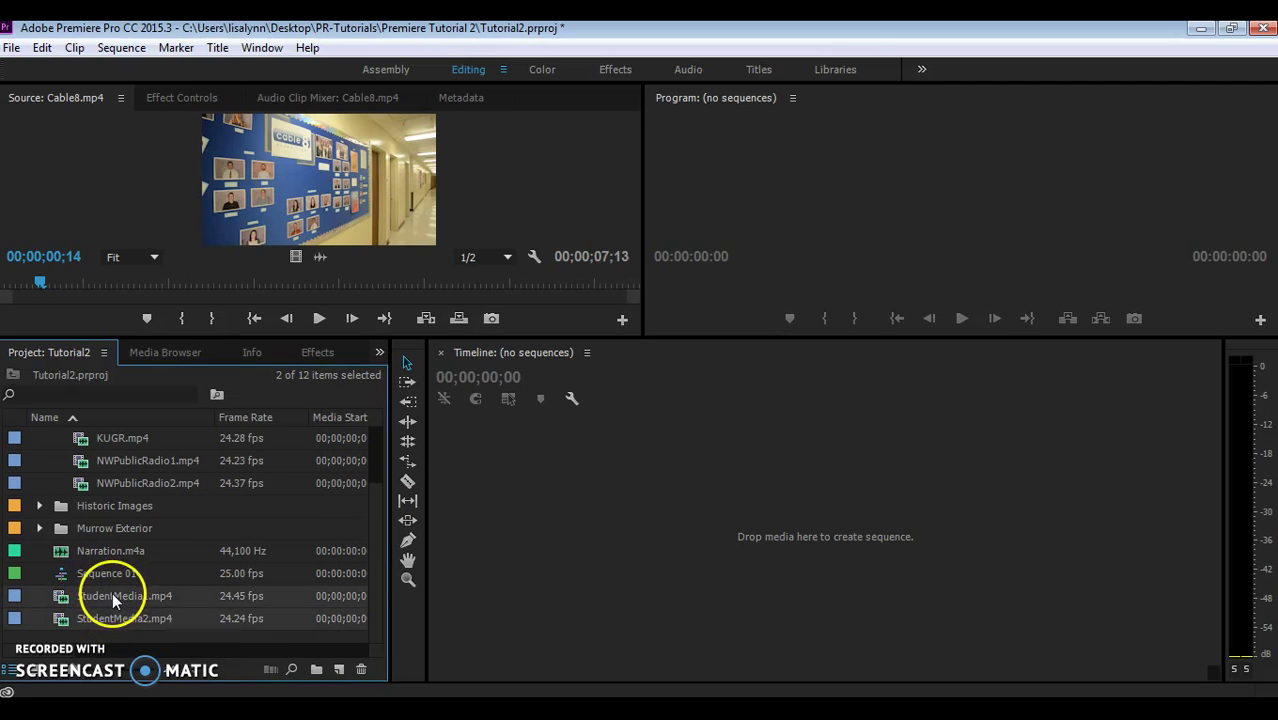
drag(112, 600, 120, 458)
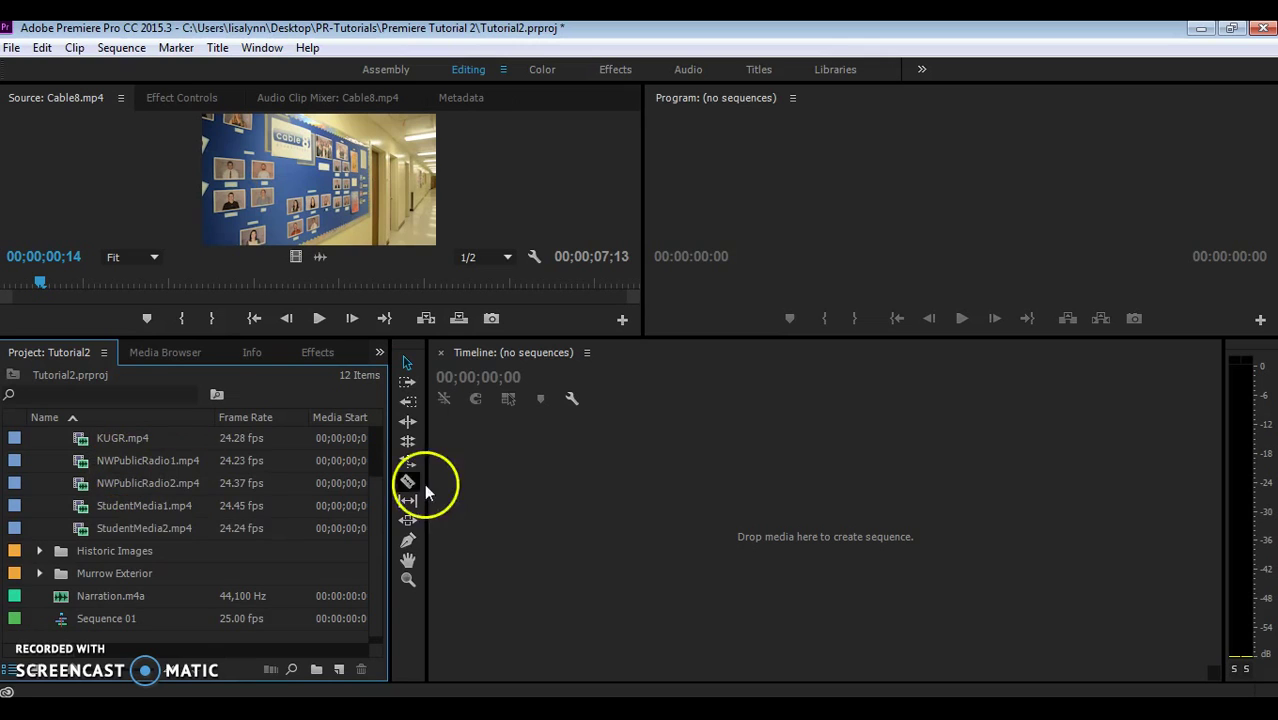
drag(375, 481, 375, 438)
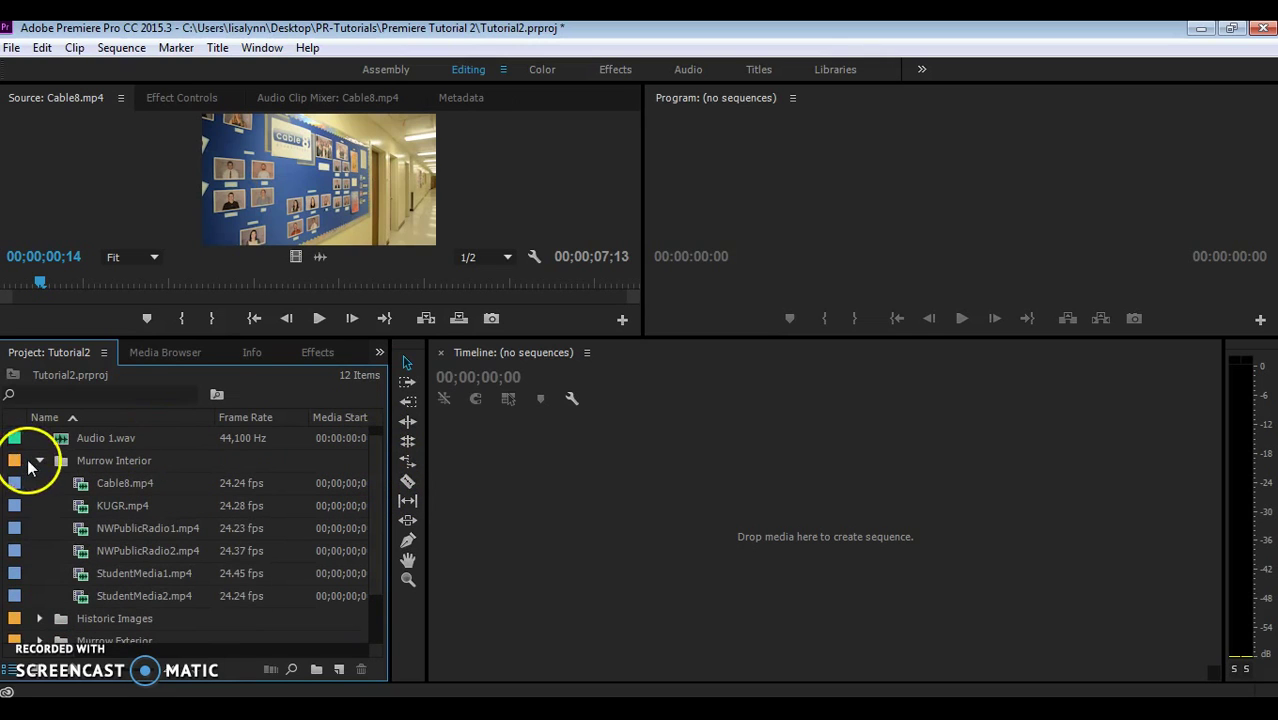
click(40, 464)
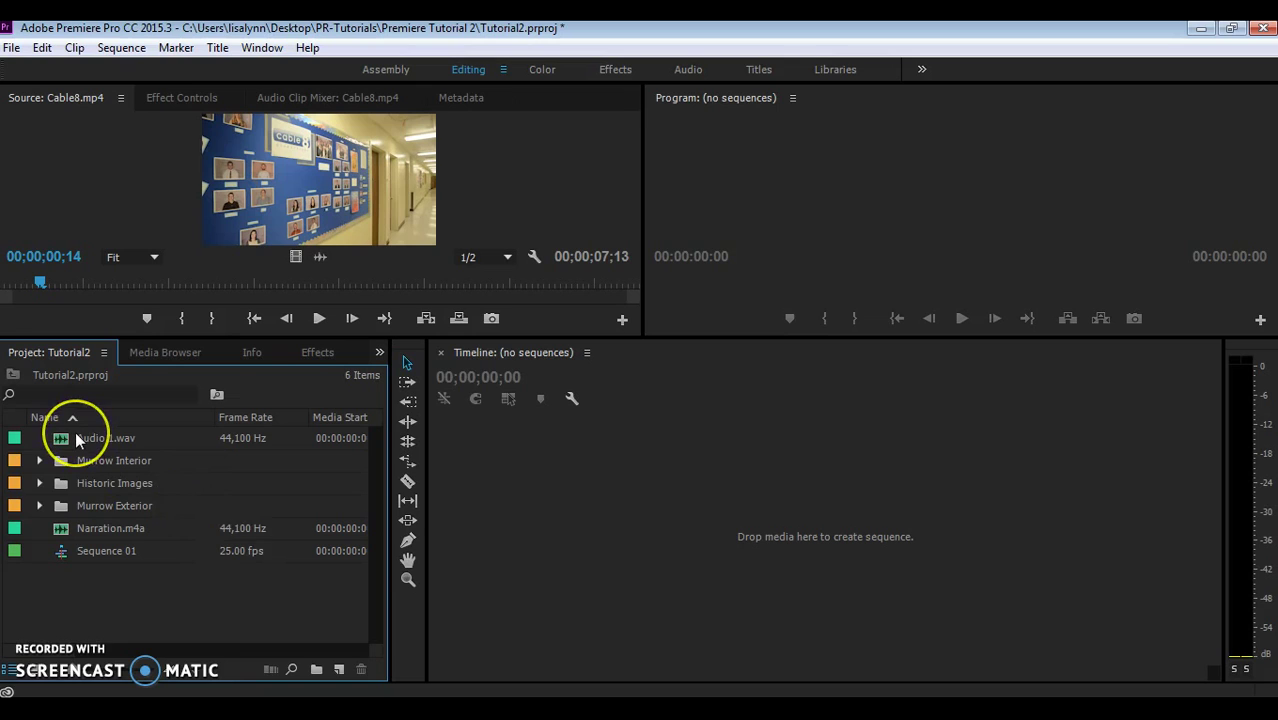
Step: Delete Audio 1.wav and Sequence 01 from the project
right_click(77, 440)
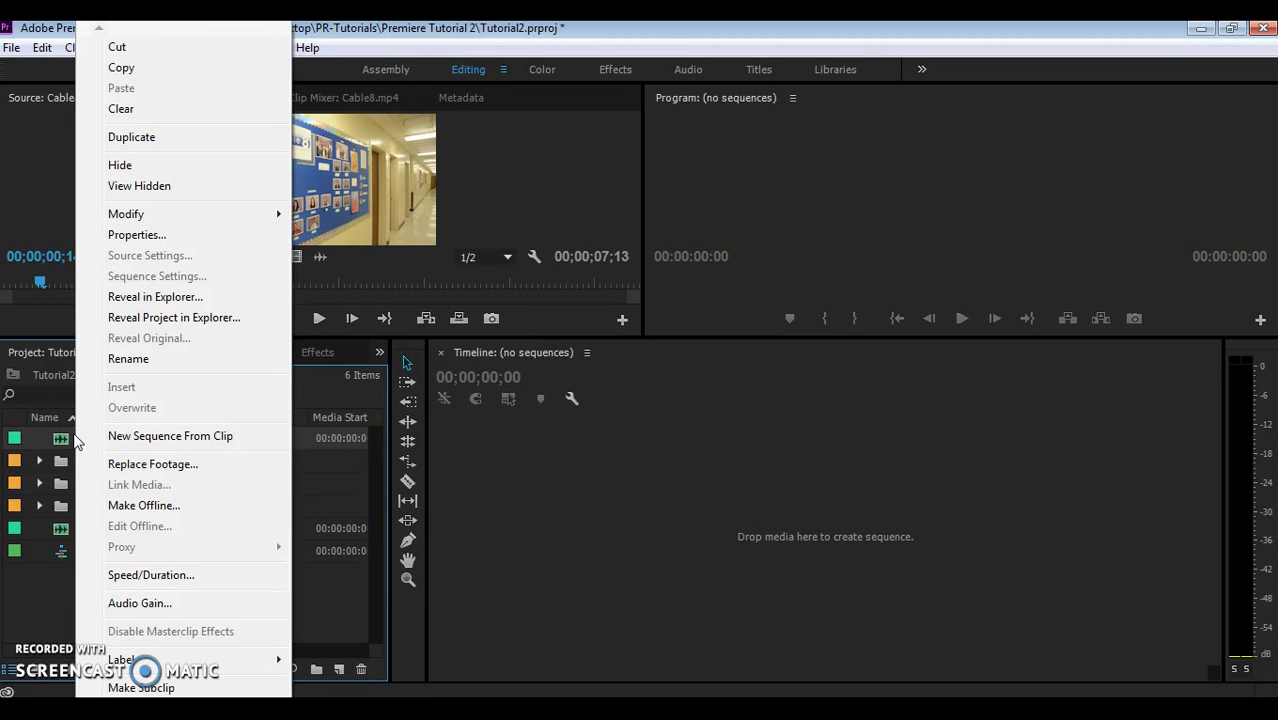
click(34, 586)
click(115, 437)
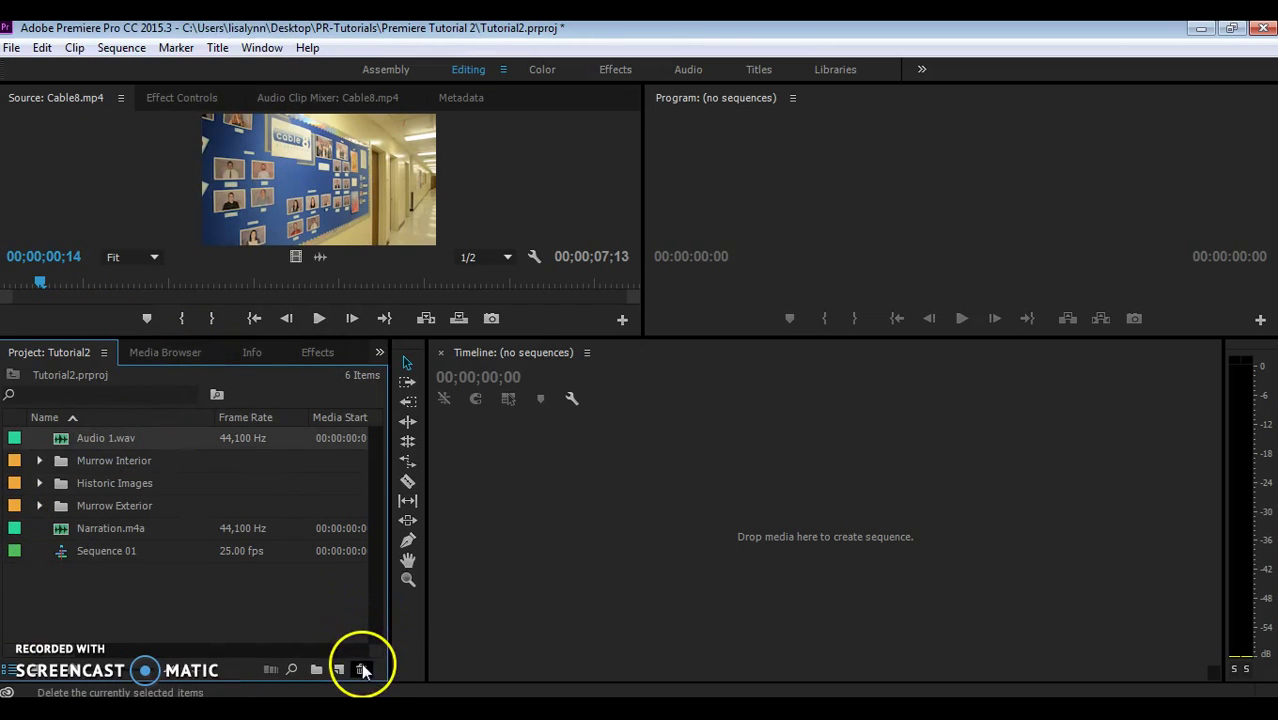
click(361, 669)
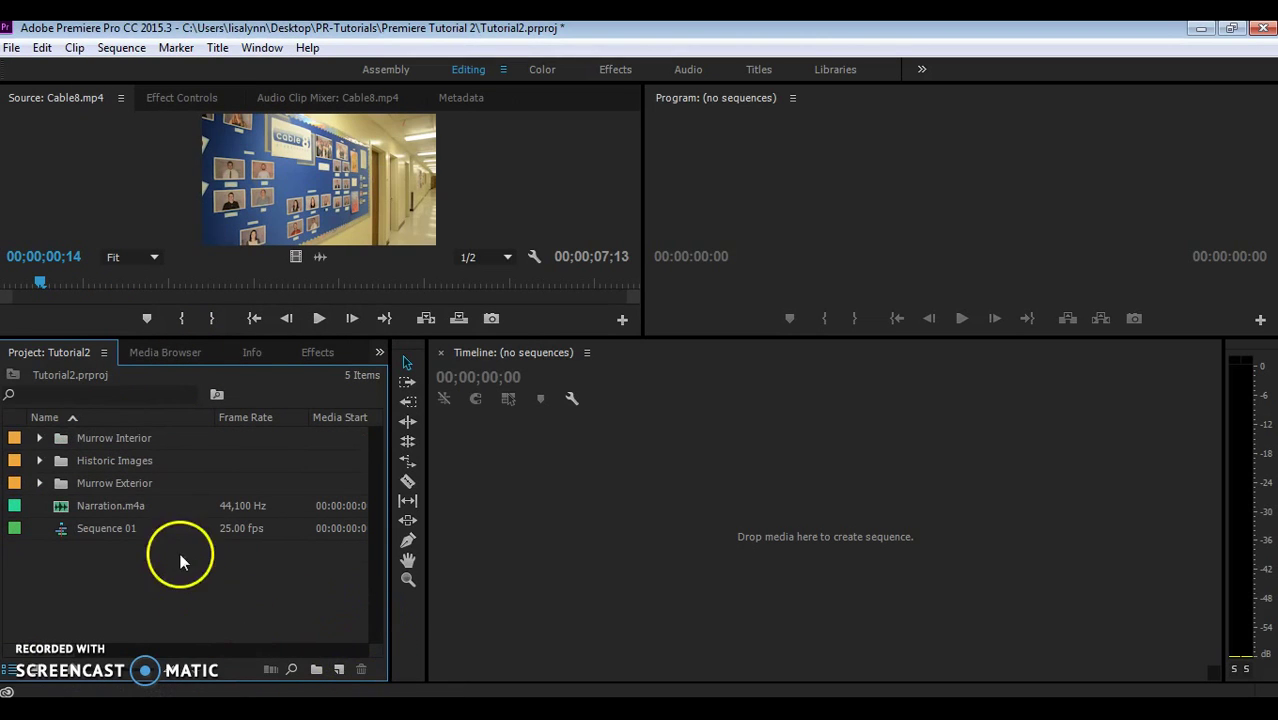
click(116, 533)
click(361, 669)
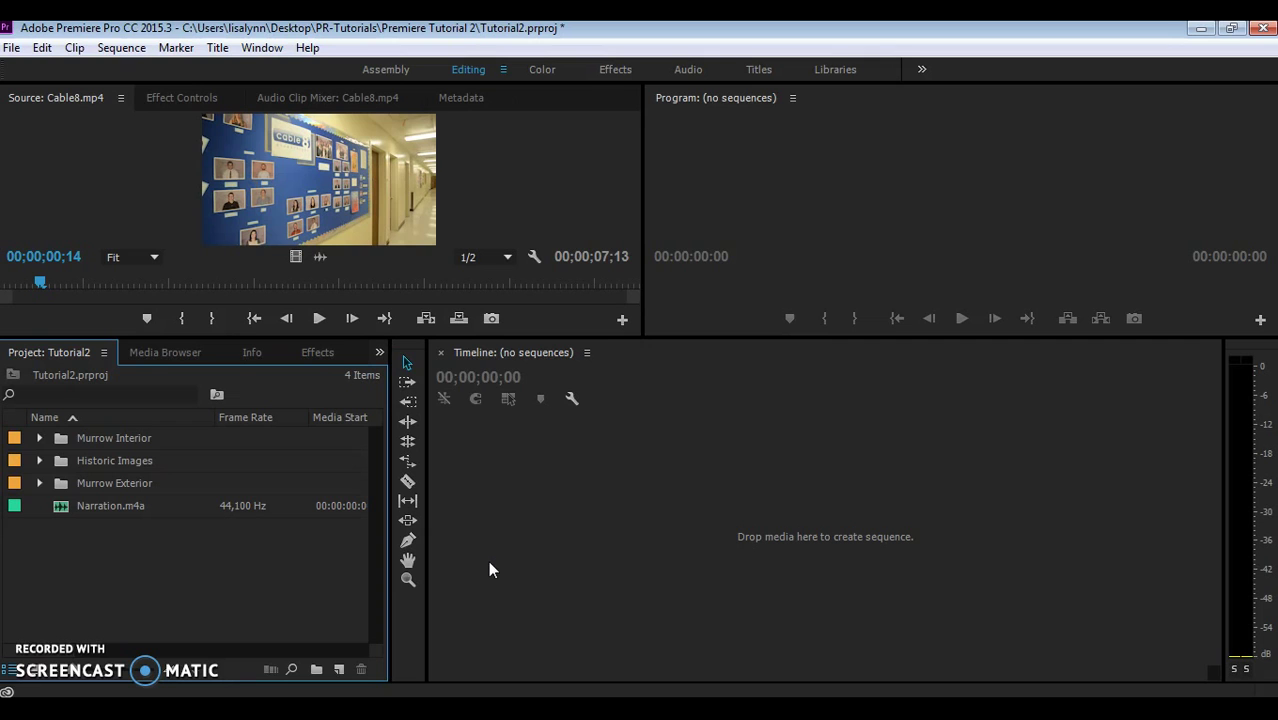
Step: Start a new sequence based on the HDV 720p24 preset
click(14, 49)
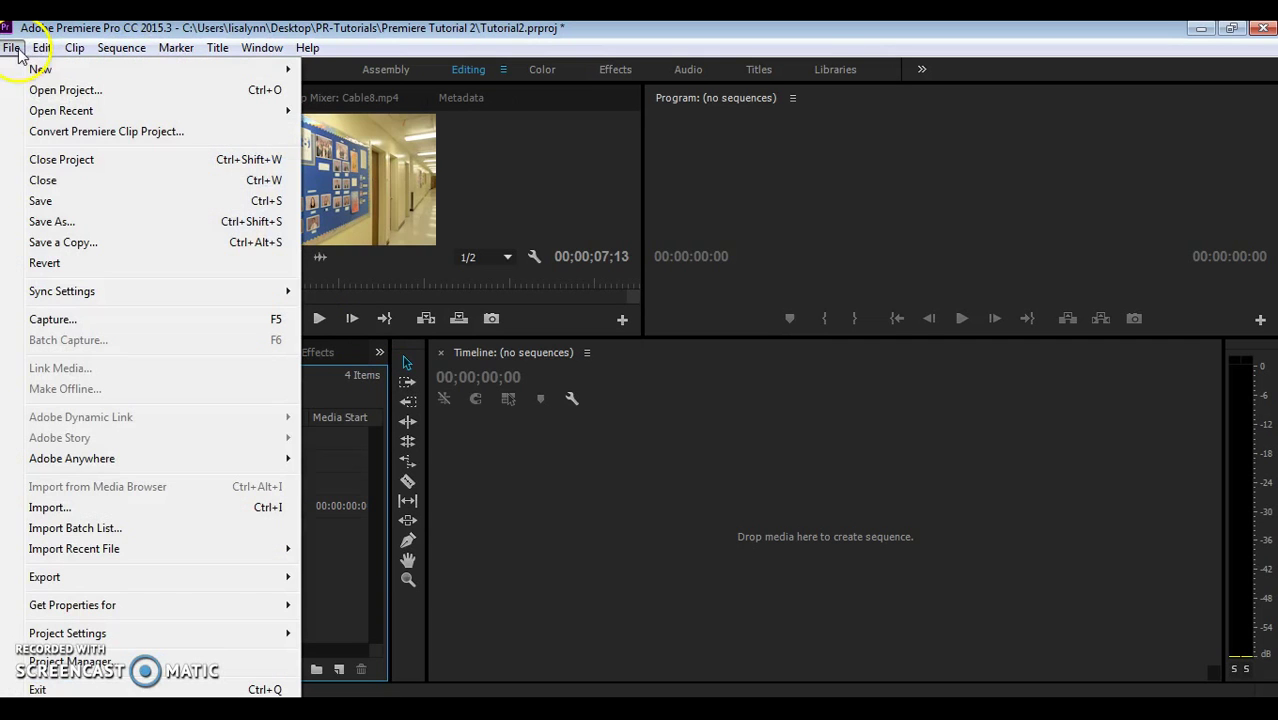
mouse_move(40, 69)
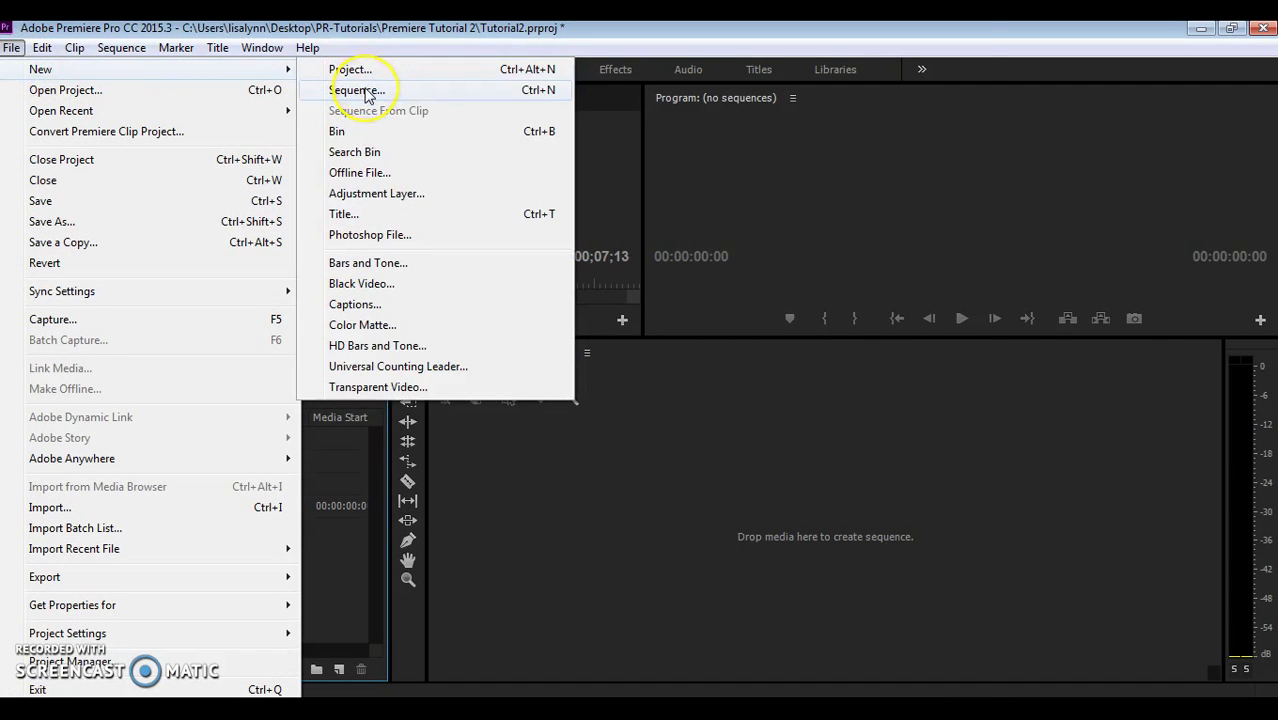
click(358, 89)
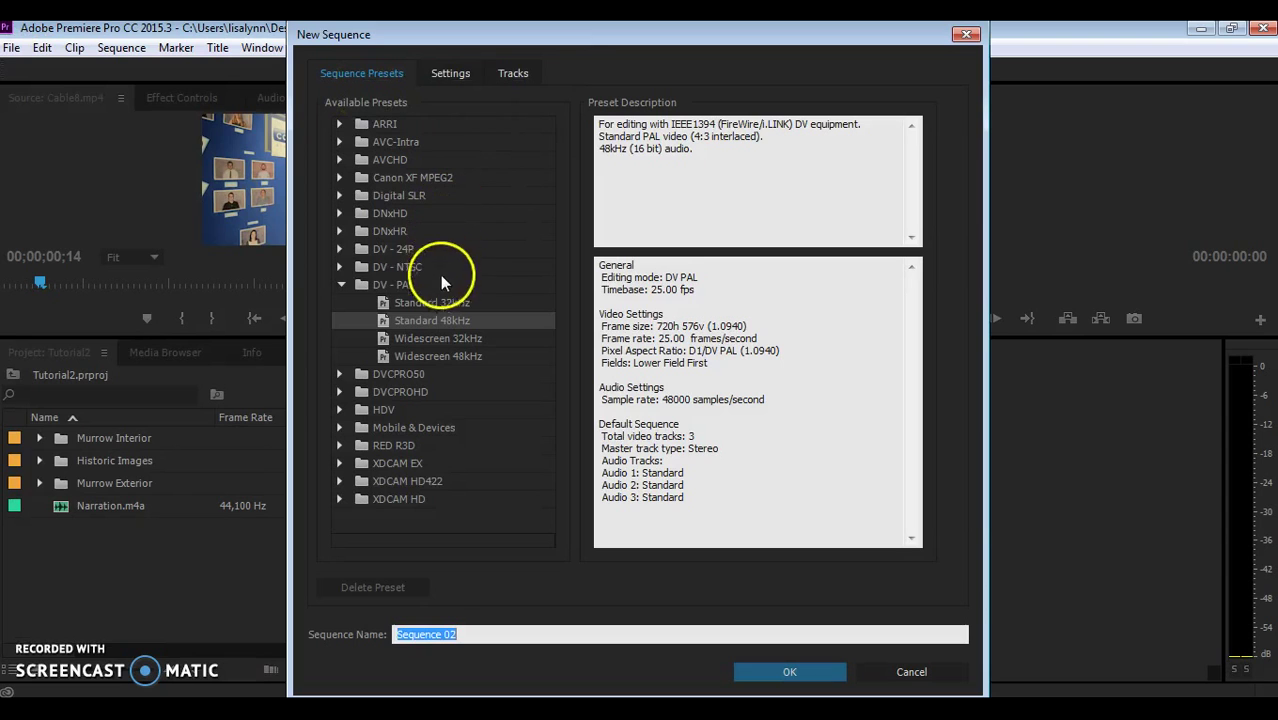
click(341, 286)
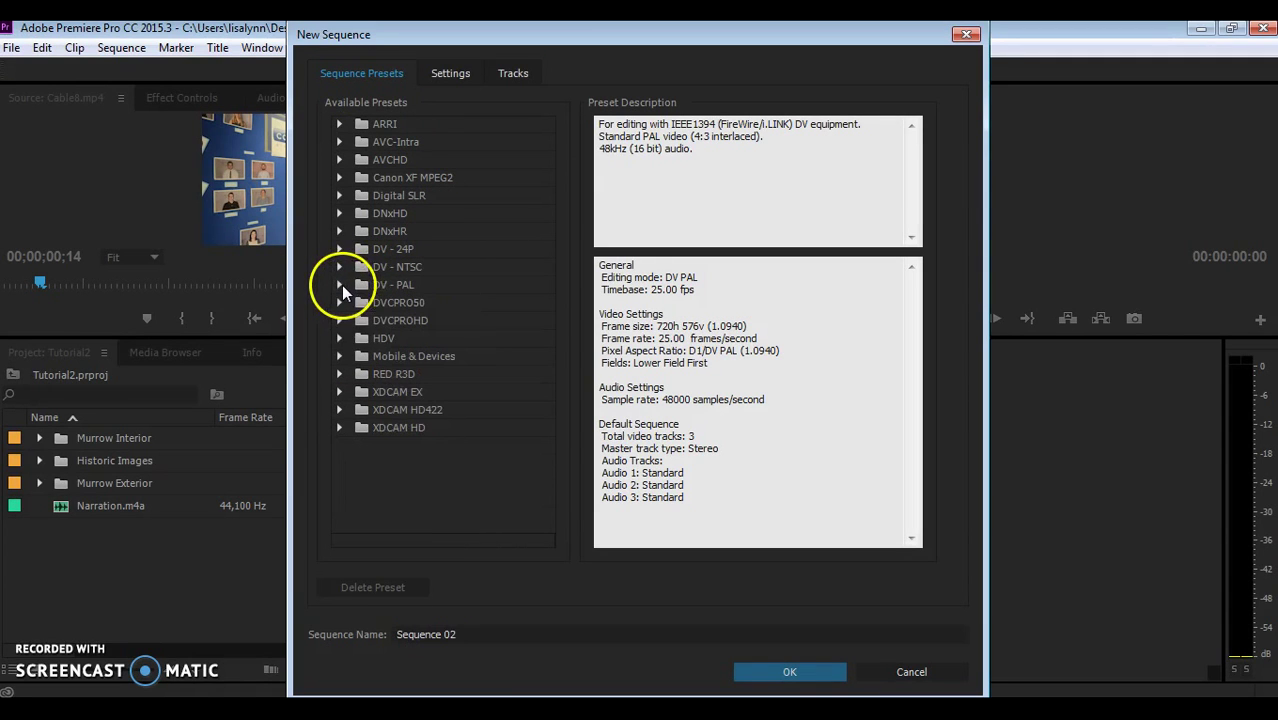
click(339, 339)
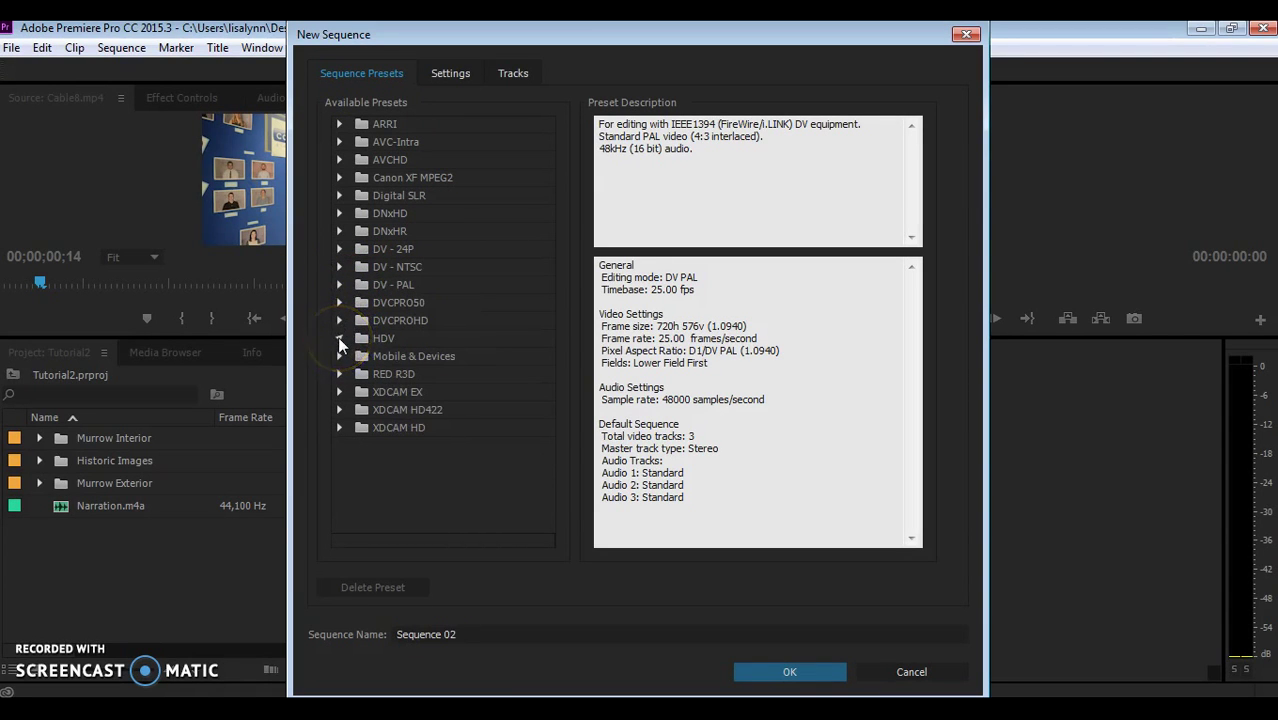
click(414, 446)
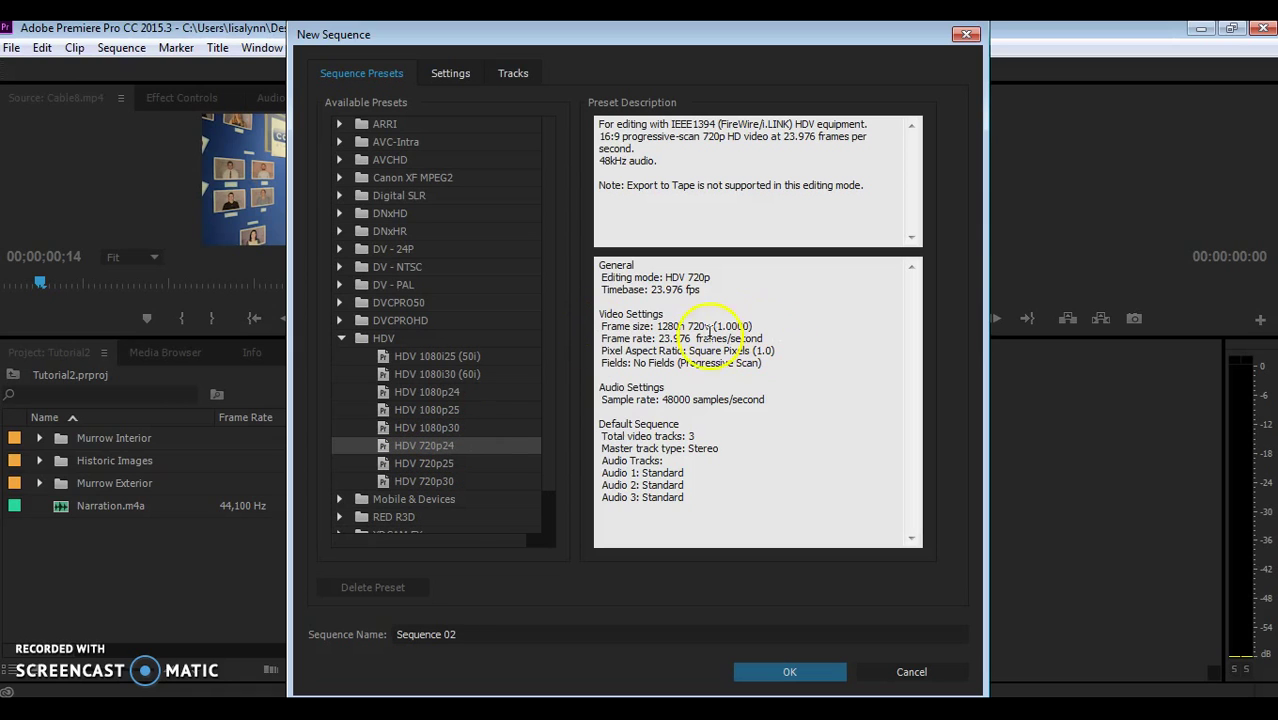
drag(657, 326, 716, 320)
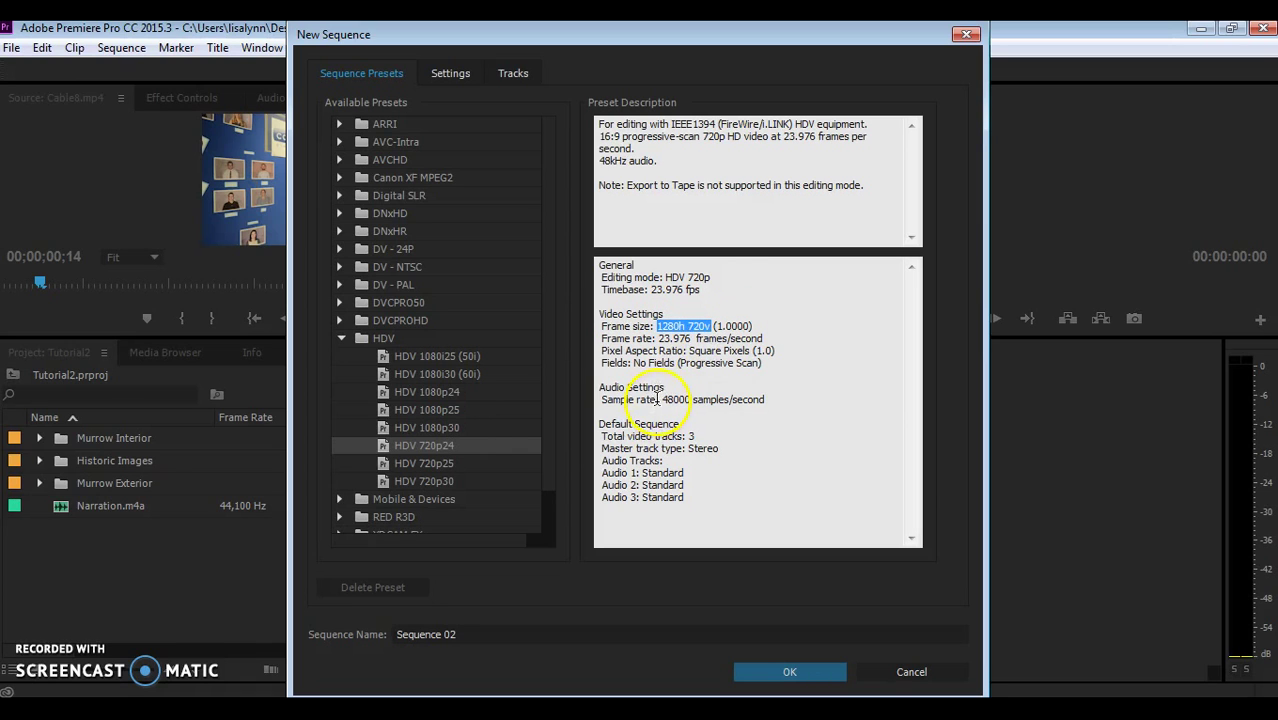
click(755, 675)
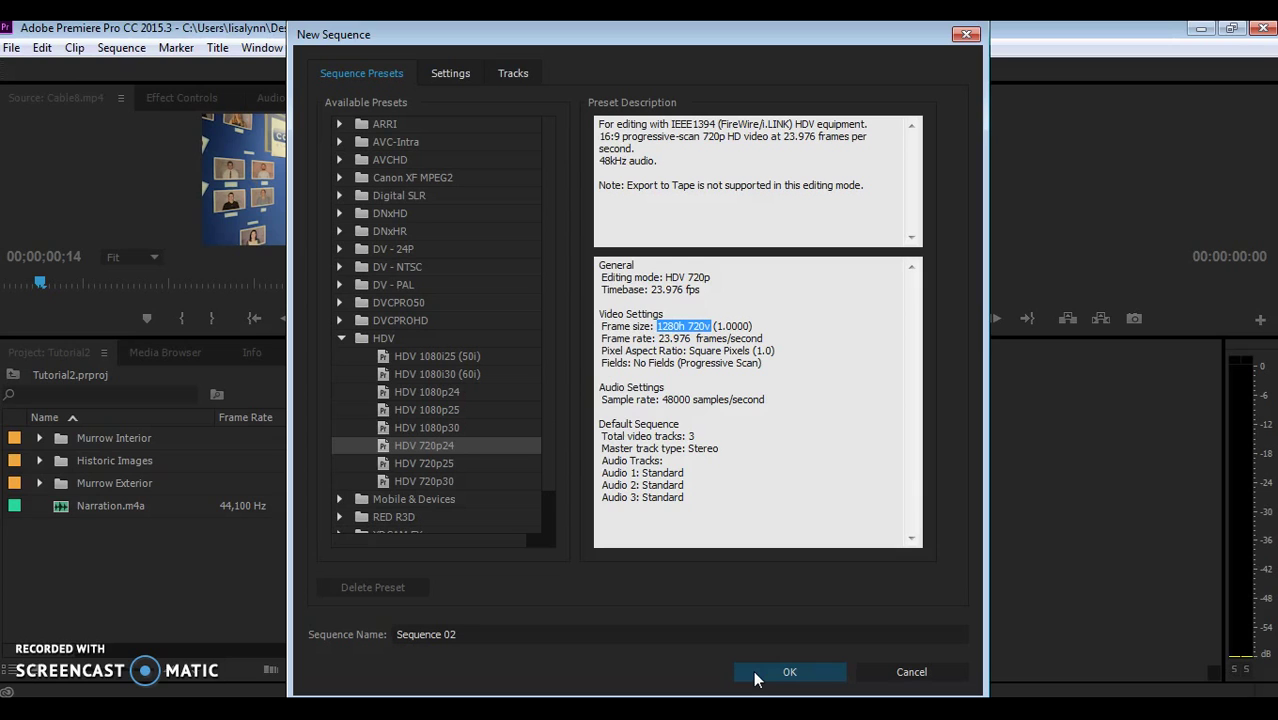
Step: Set the new sequence to Custom editing mode with a 960 by 540 frame size and create it
click(443, 78)
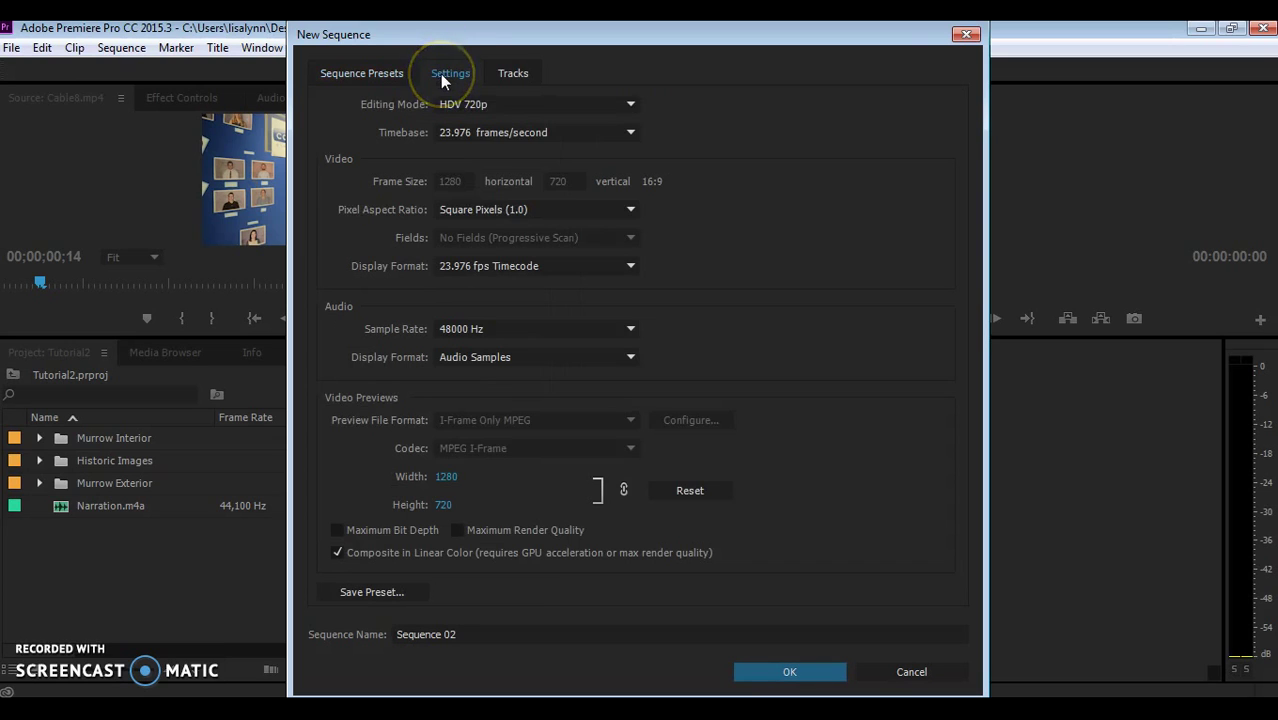
click(507, 110)
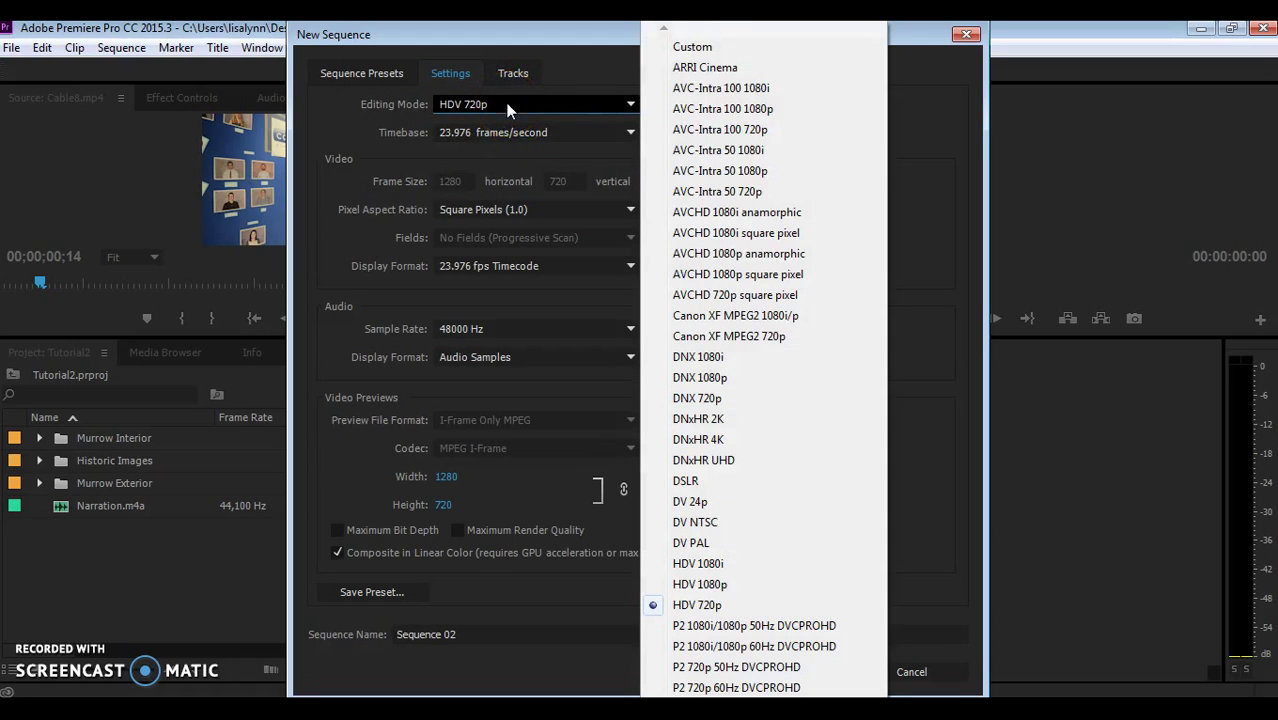
click(697, 47)
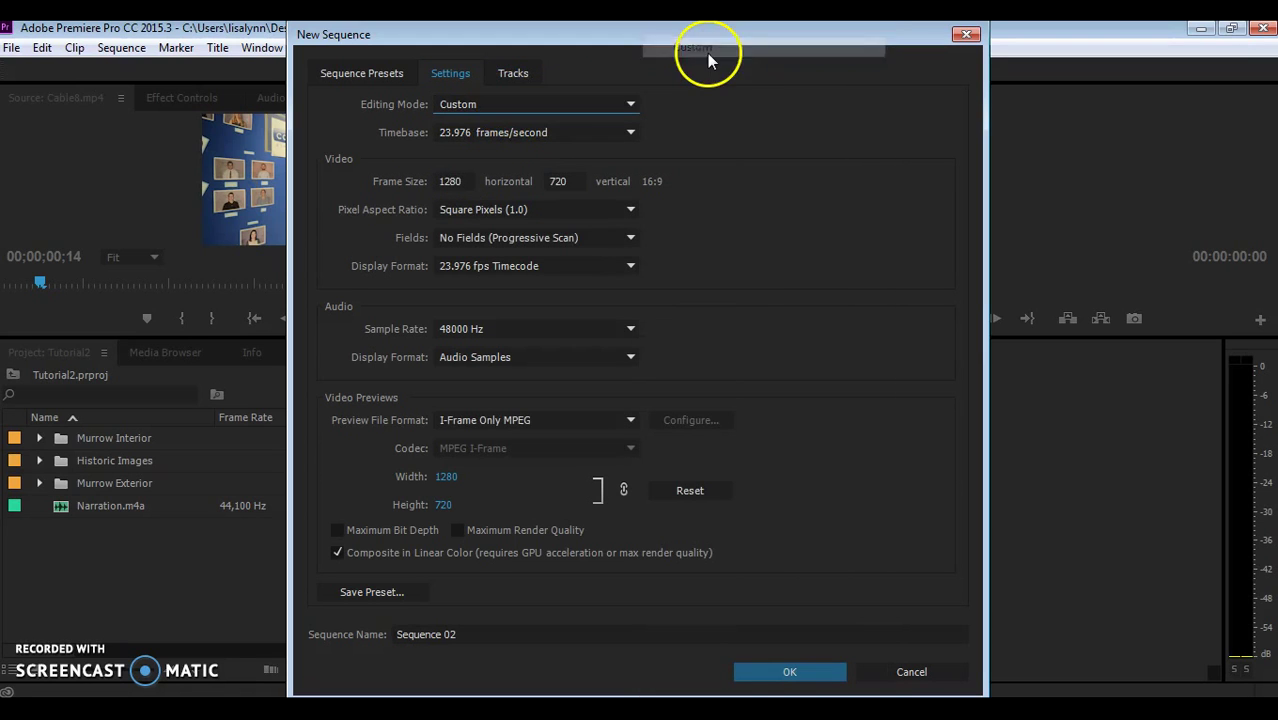
click(455, 181)
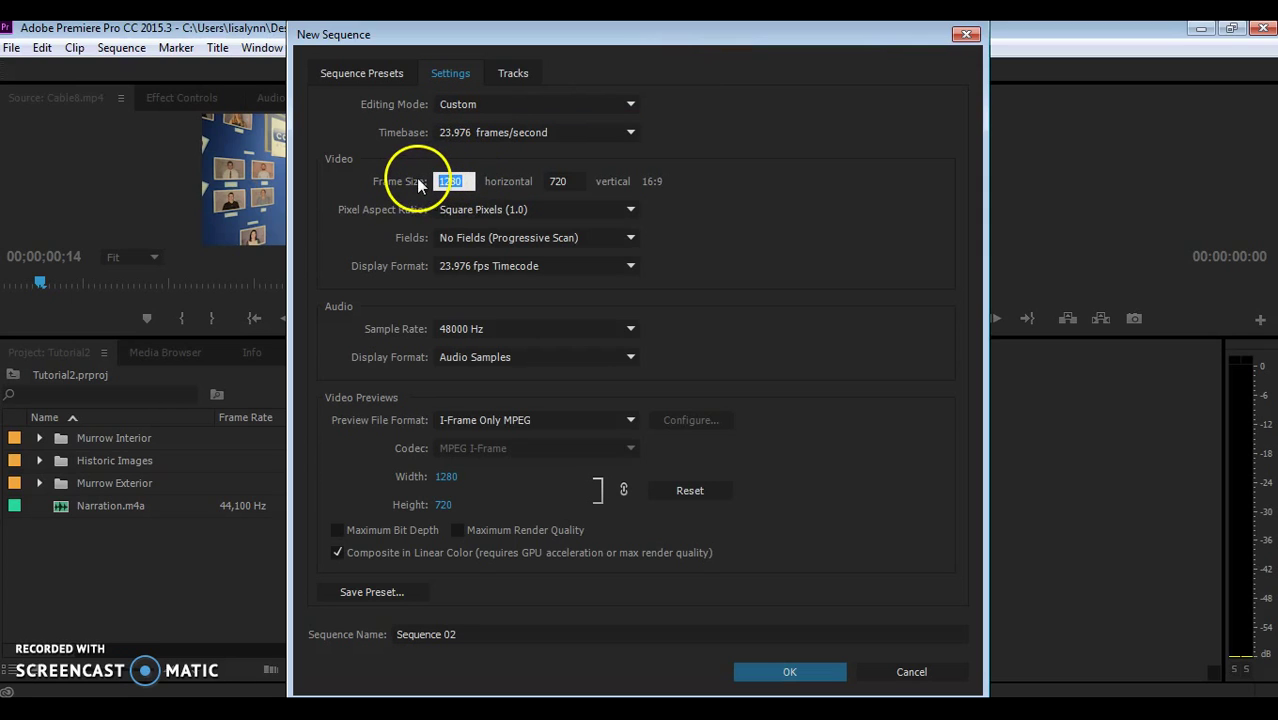
click(558, 180)
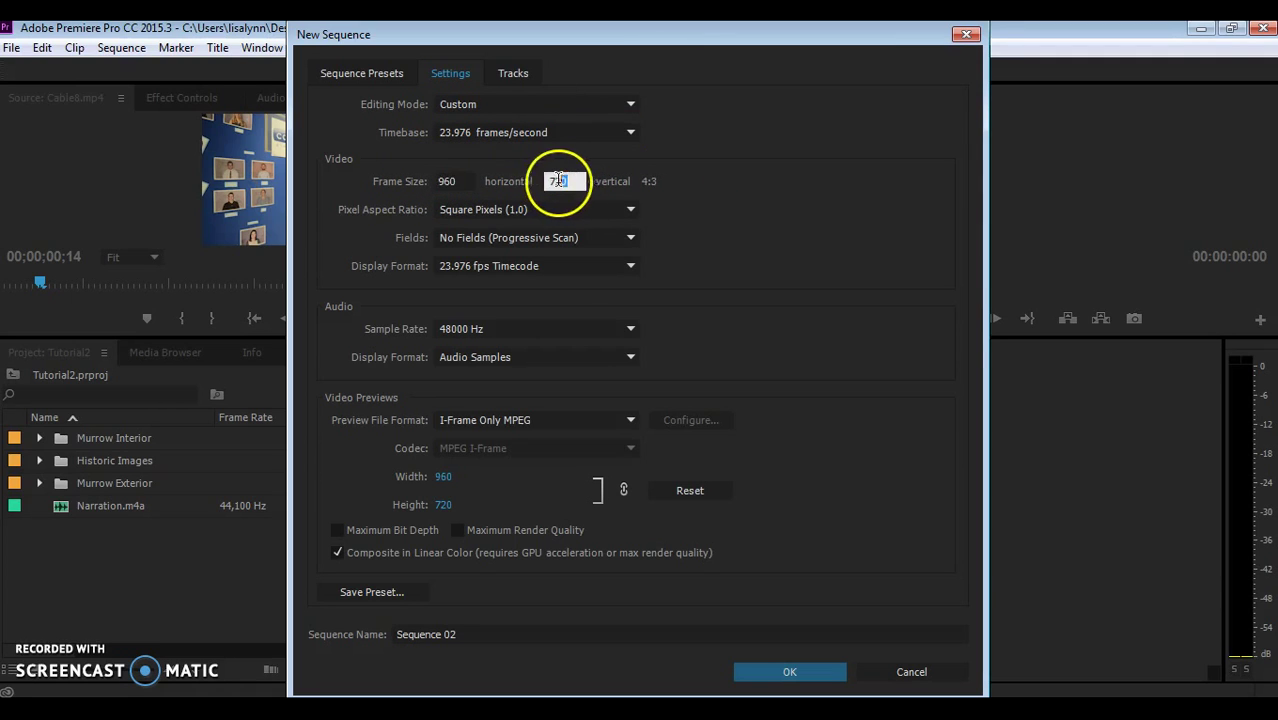
text(540)
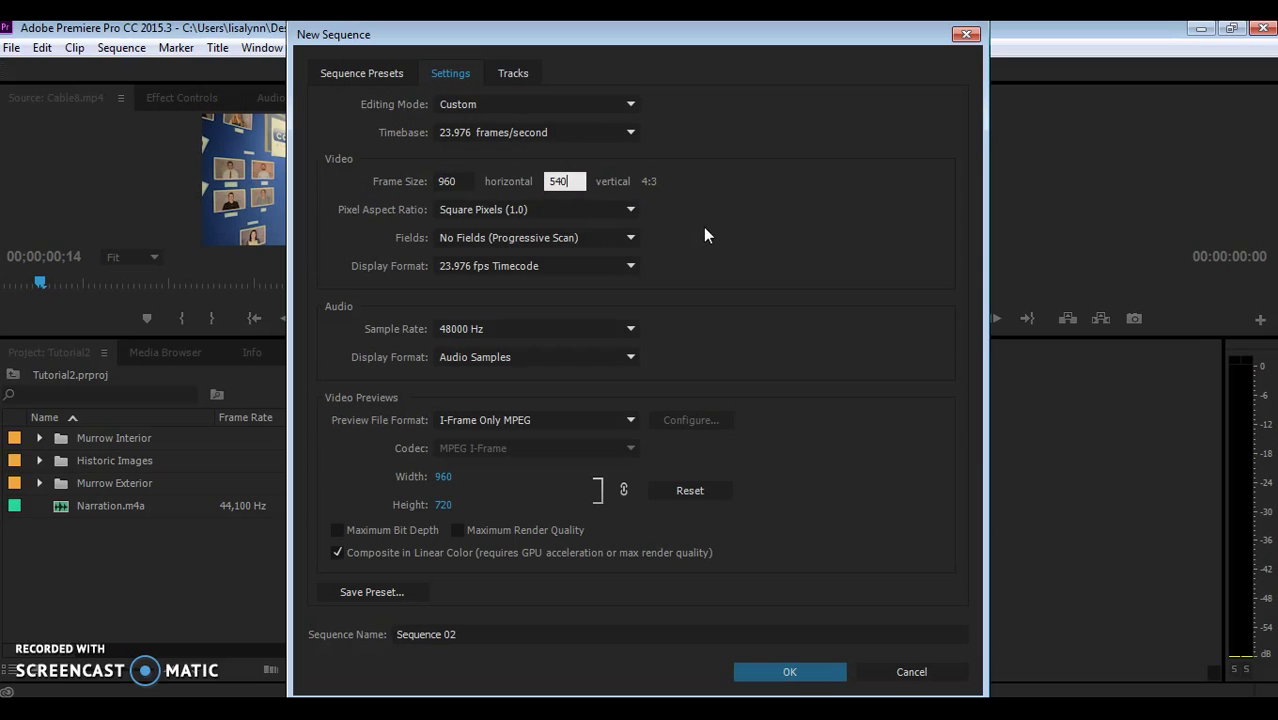
click(789, 671)
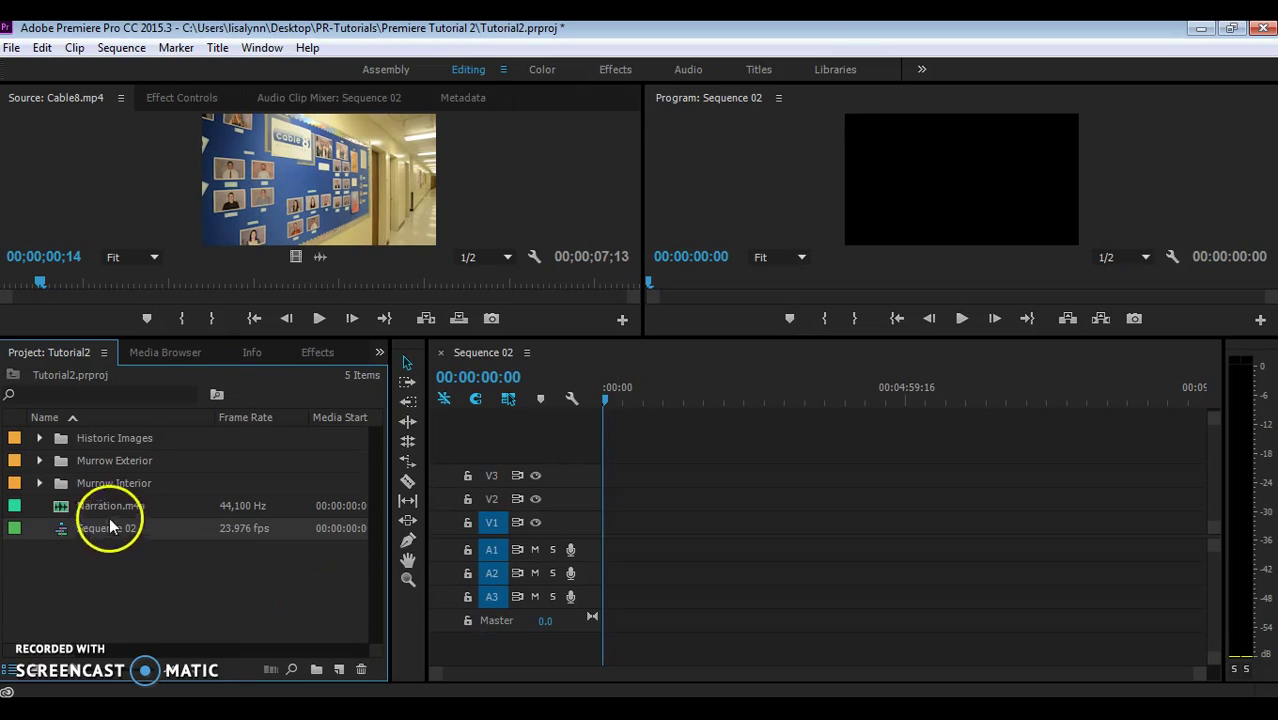
Step: Place Narration.m4a at the start of audio track A1 and trim the clip's beginning to 00:00:03:09
drag(62, 508, 612, 548)
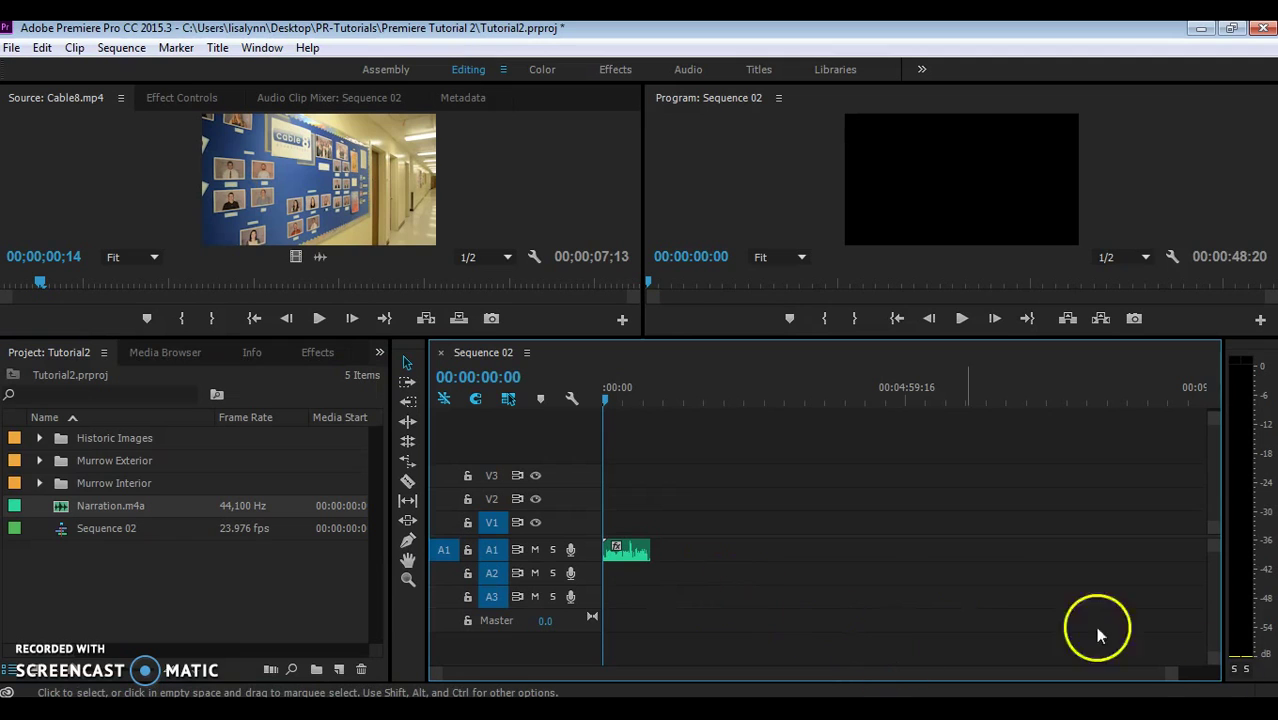
drag(1160, 675, 915, 670)
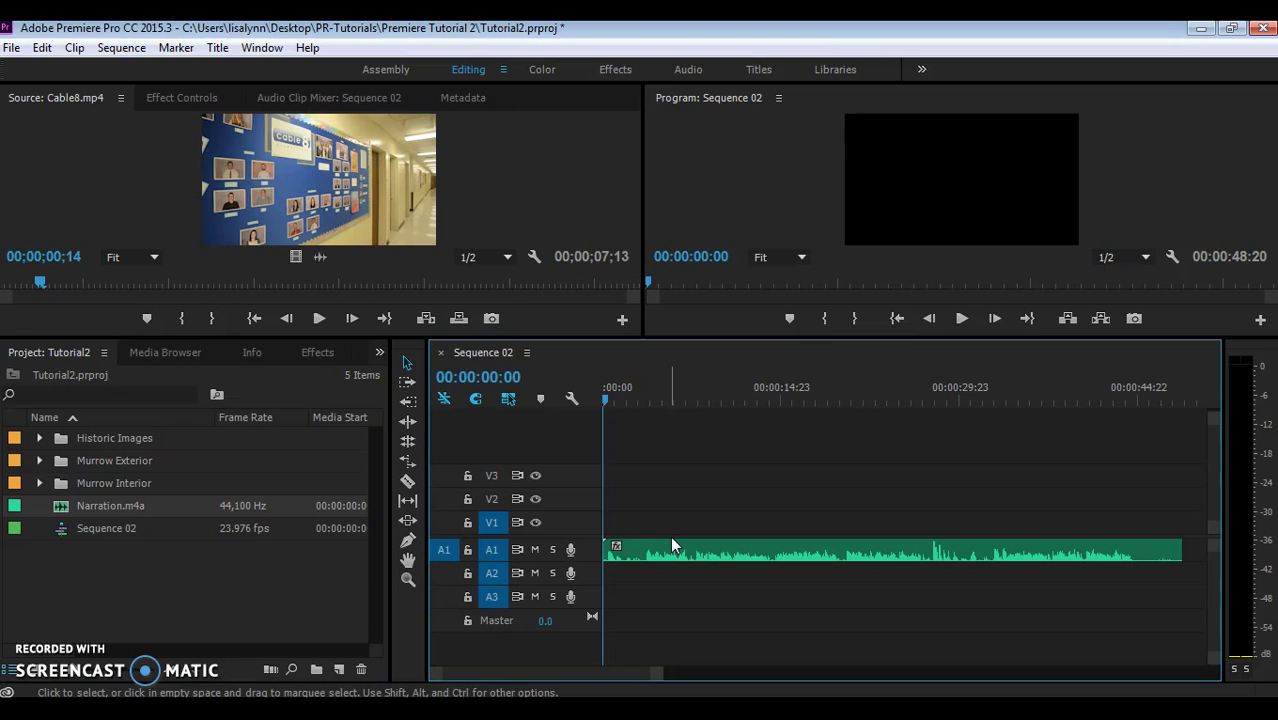
key(space)
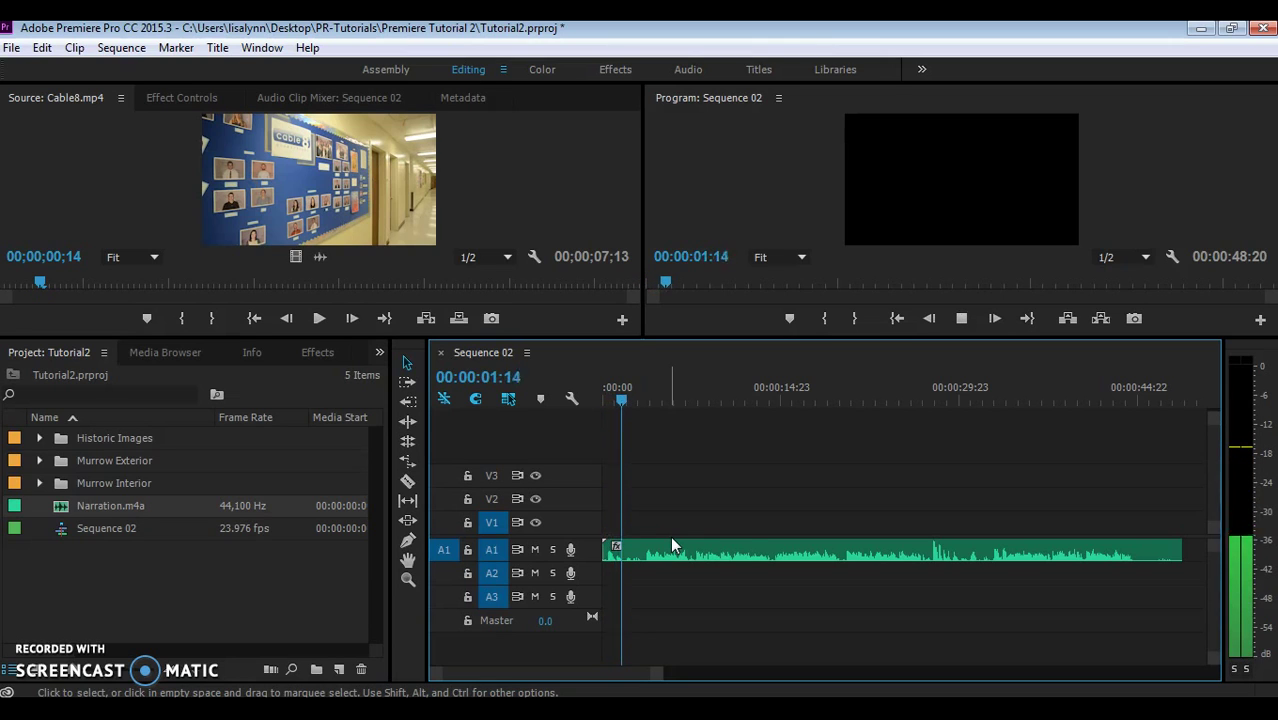
key(space)
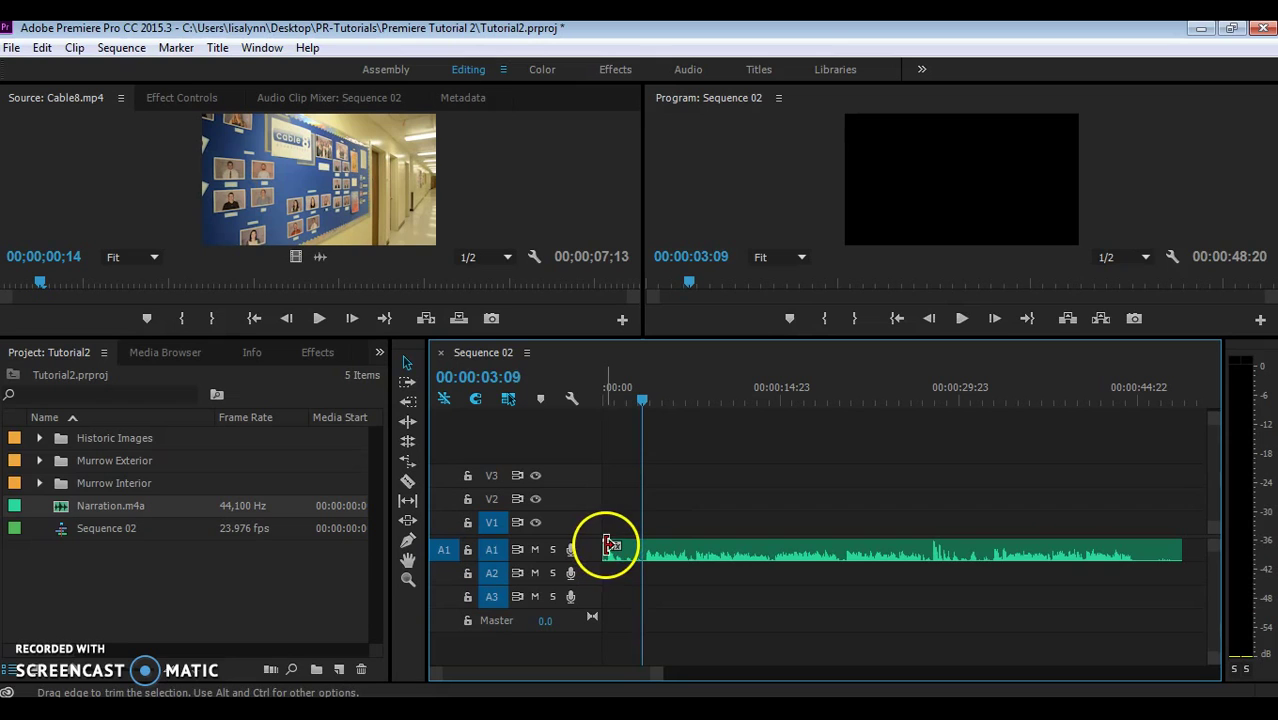
drag(569, 562, 565, 612)
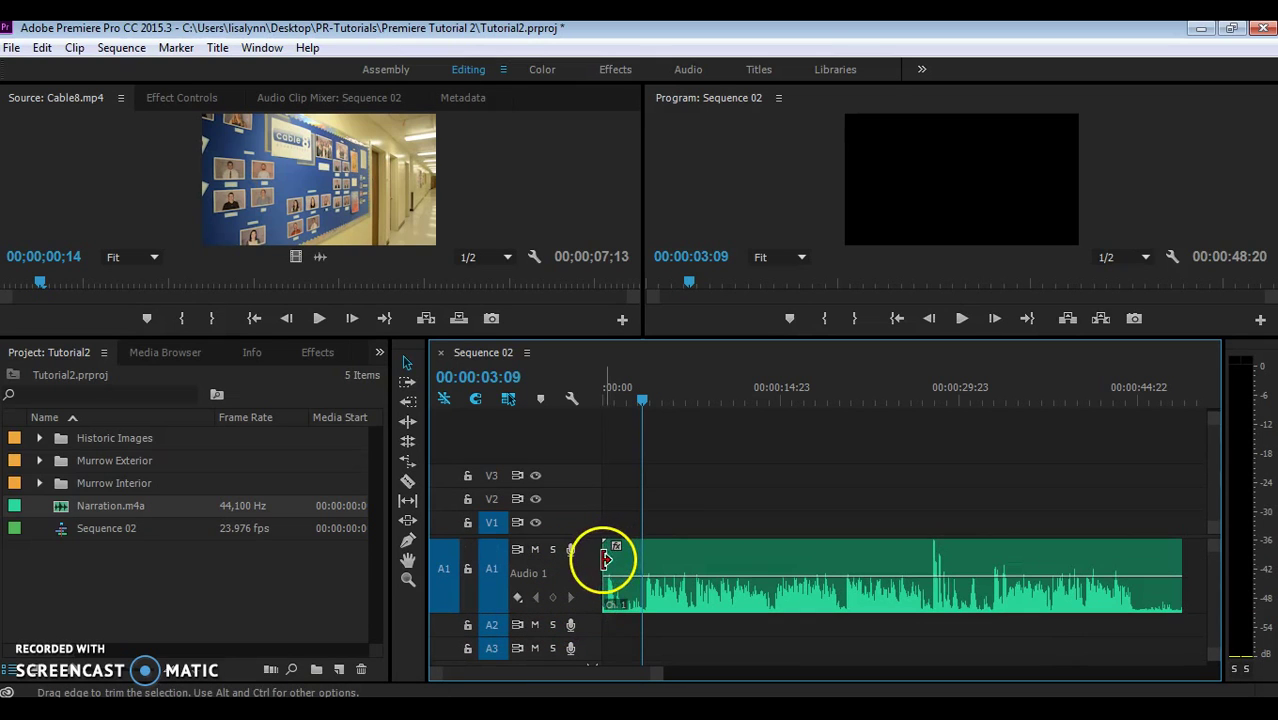
drag(607, 560, 638, 560)
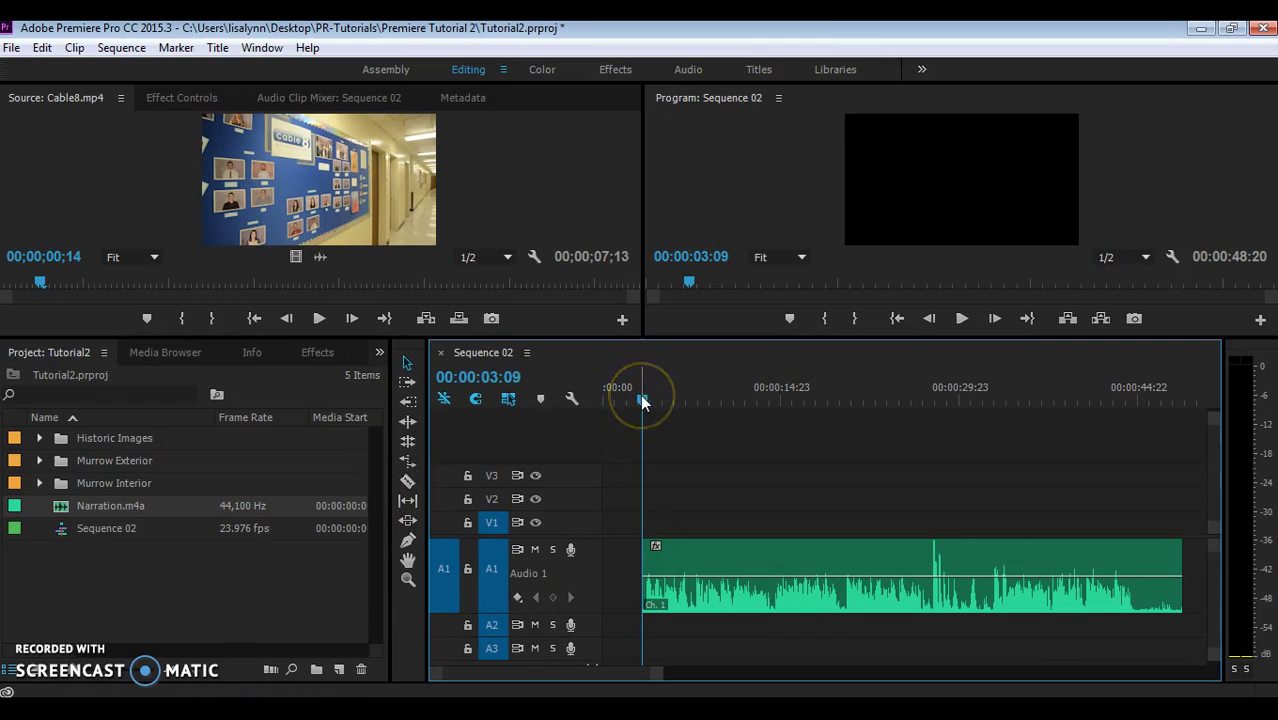
Step: Play through the narration to find the mistake and split the clip at 00:00:27:17 with the Razor tool
key(space)
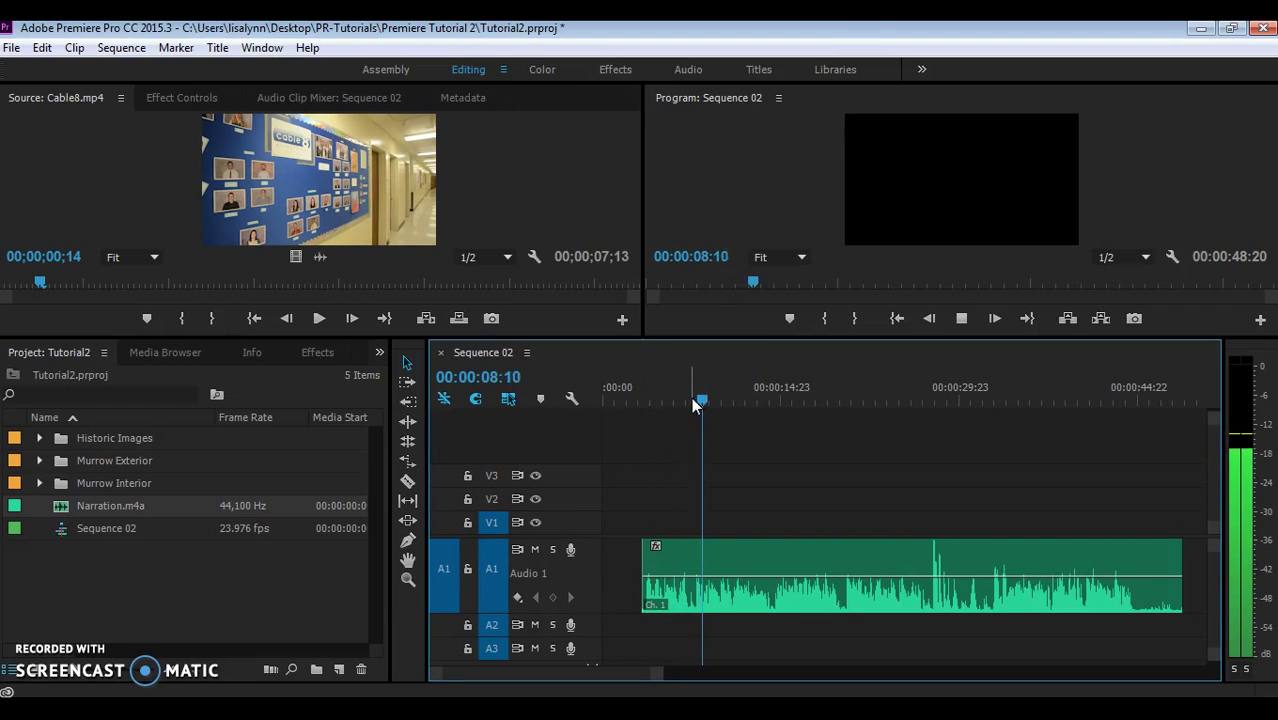
click(732, 400)
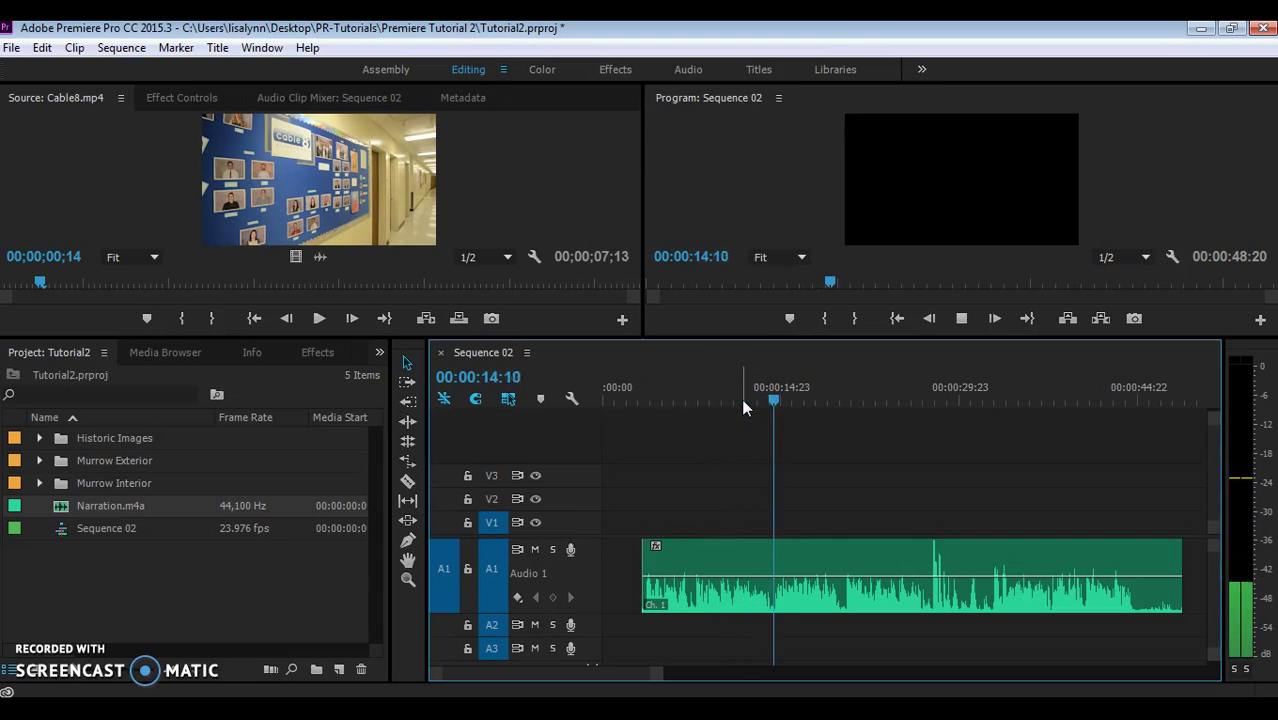
click(801, 401)
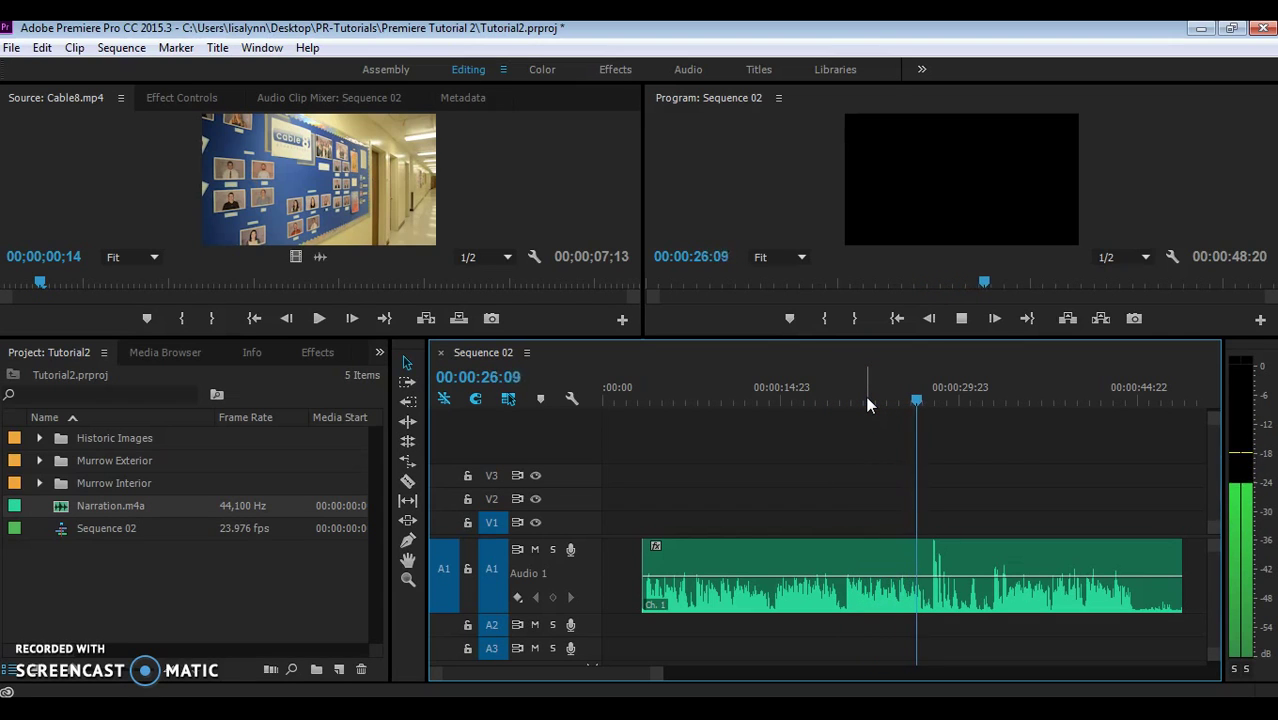
key(space)
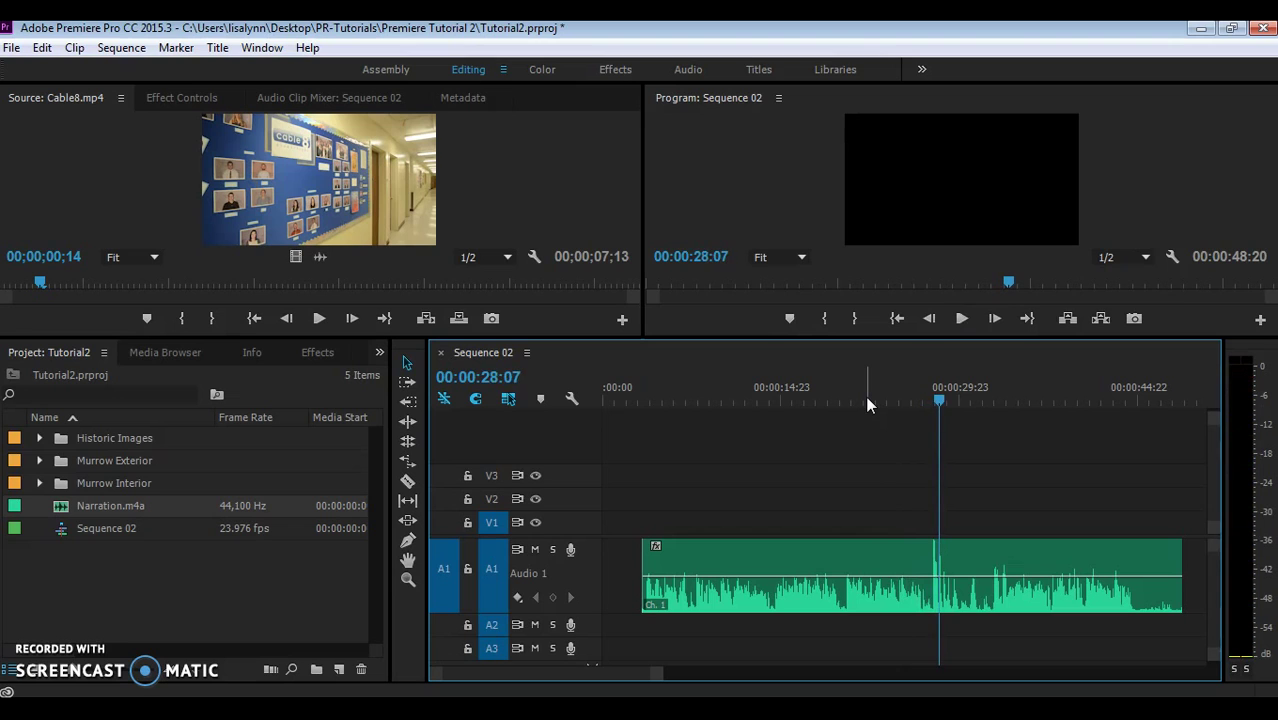
drag(940, 398, 933, 396)
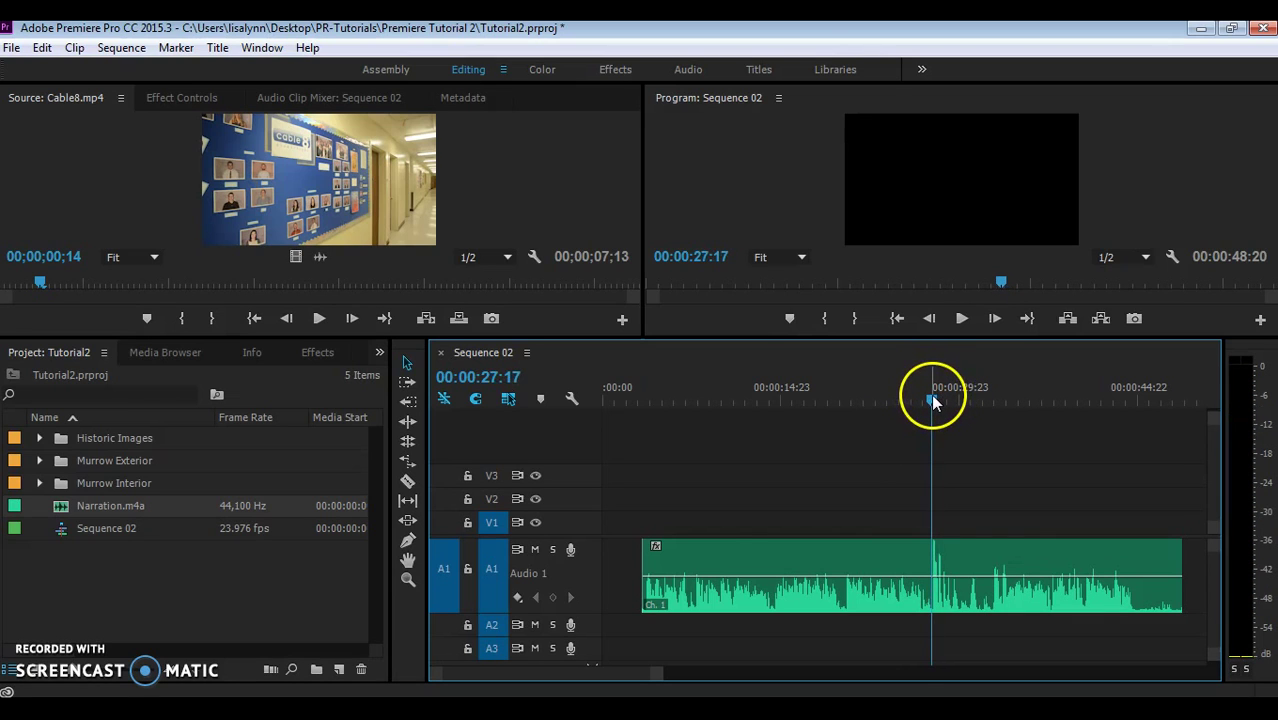
click(407, 481)
click(933, 565)
Step: Play past the flawed passage and split the second narration section at 00:00:32:15
key(space)
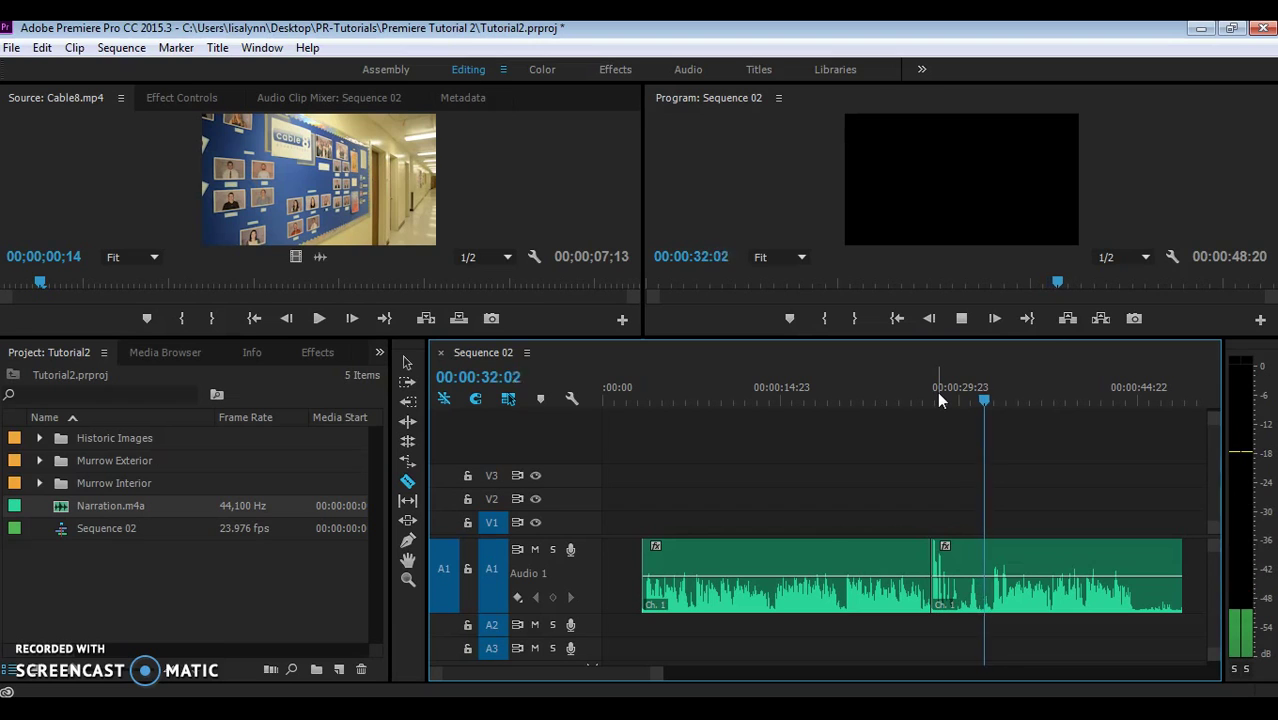
key(space)
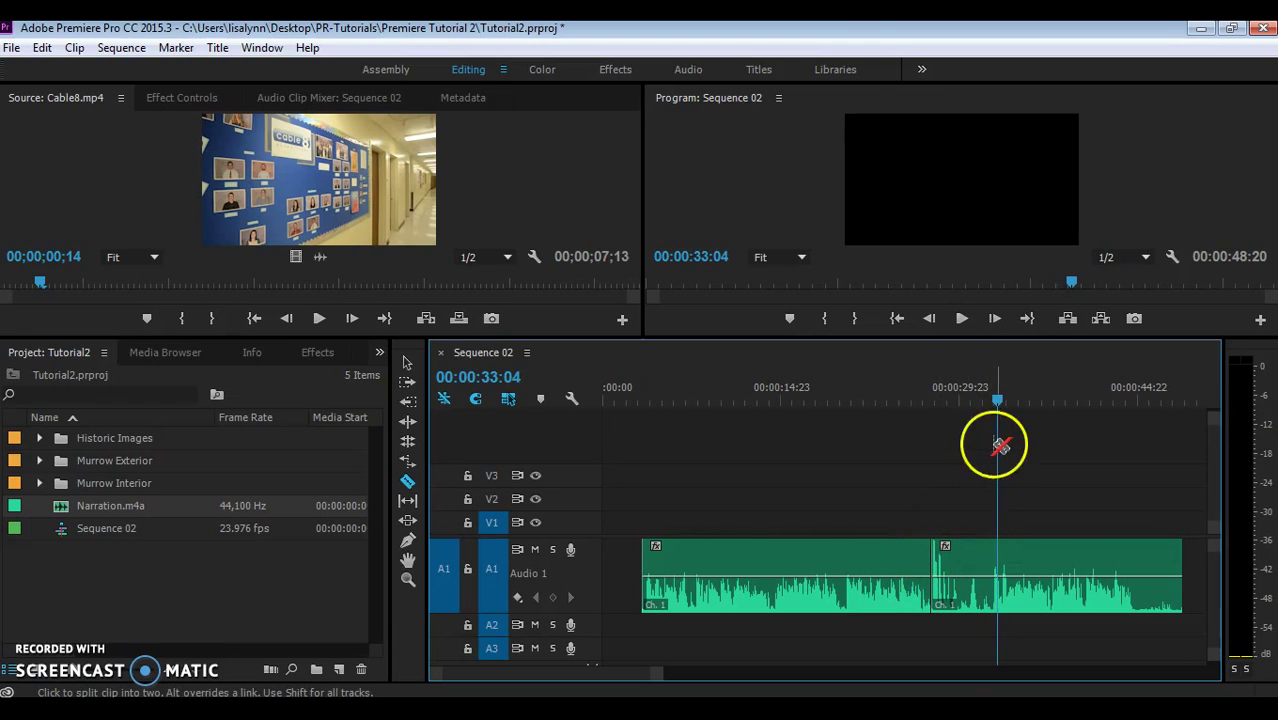
drag(998, 401, 990, 401)
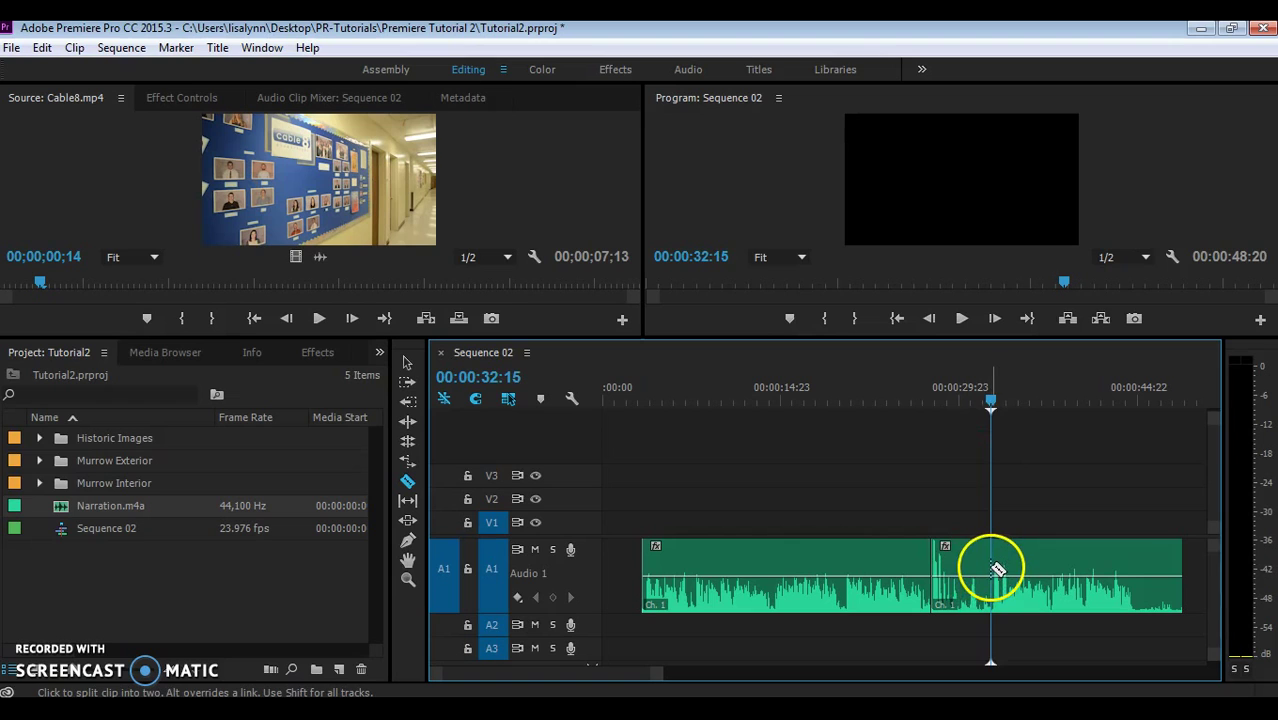
Step: Delete the narration section between the two cuts and move the remaining section back to close the gap
click(405, 365)
click(963, 560)
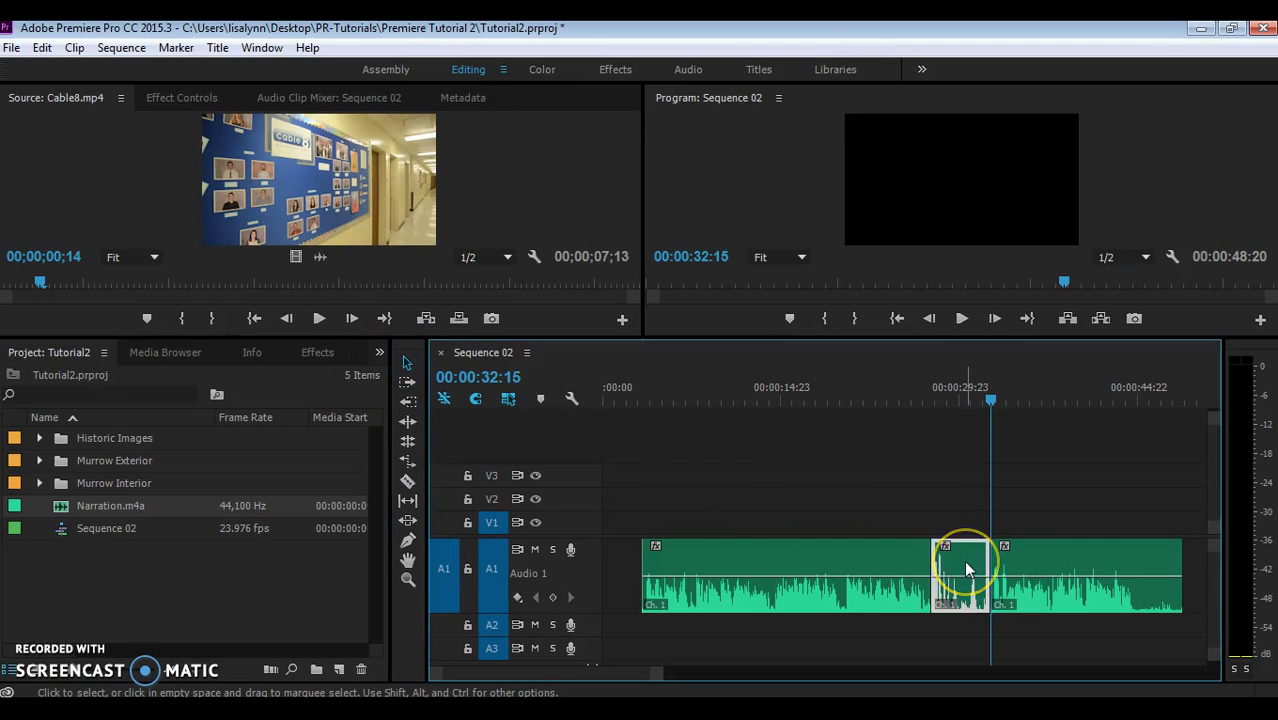
key(Delete)
drag(1084, 566, 1033, 567)
Step: Play the narration across the edit and trim the silent end of the last section back to 00:00:39:15
click(897, 391)
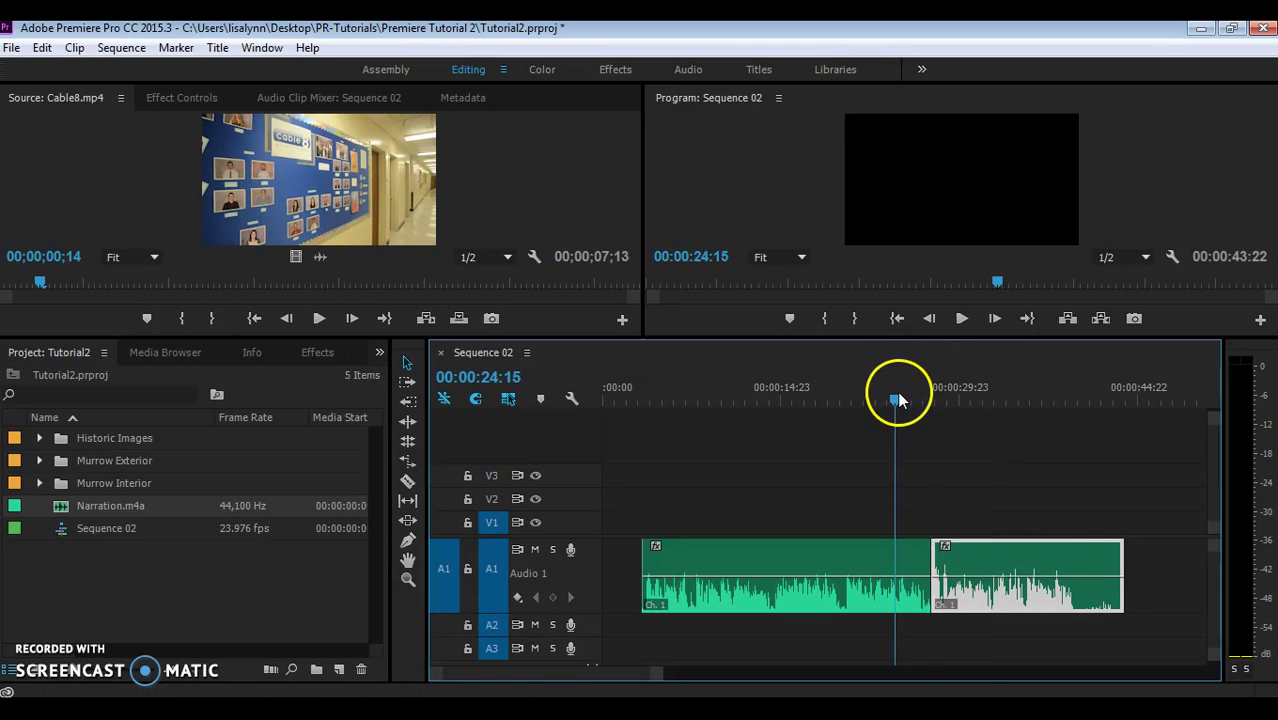
key(space)
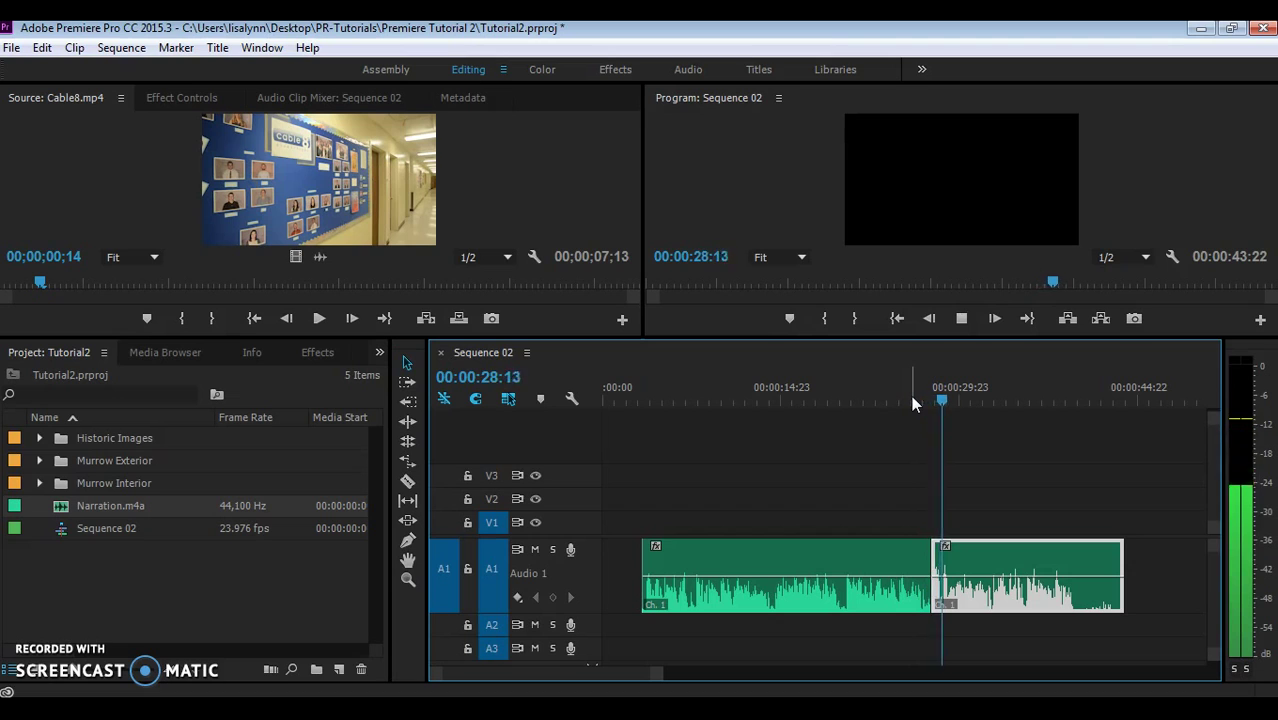
drag(967, 399, 942, 398)
key(space)
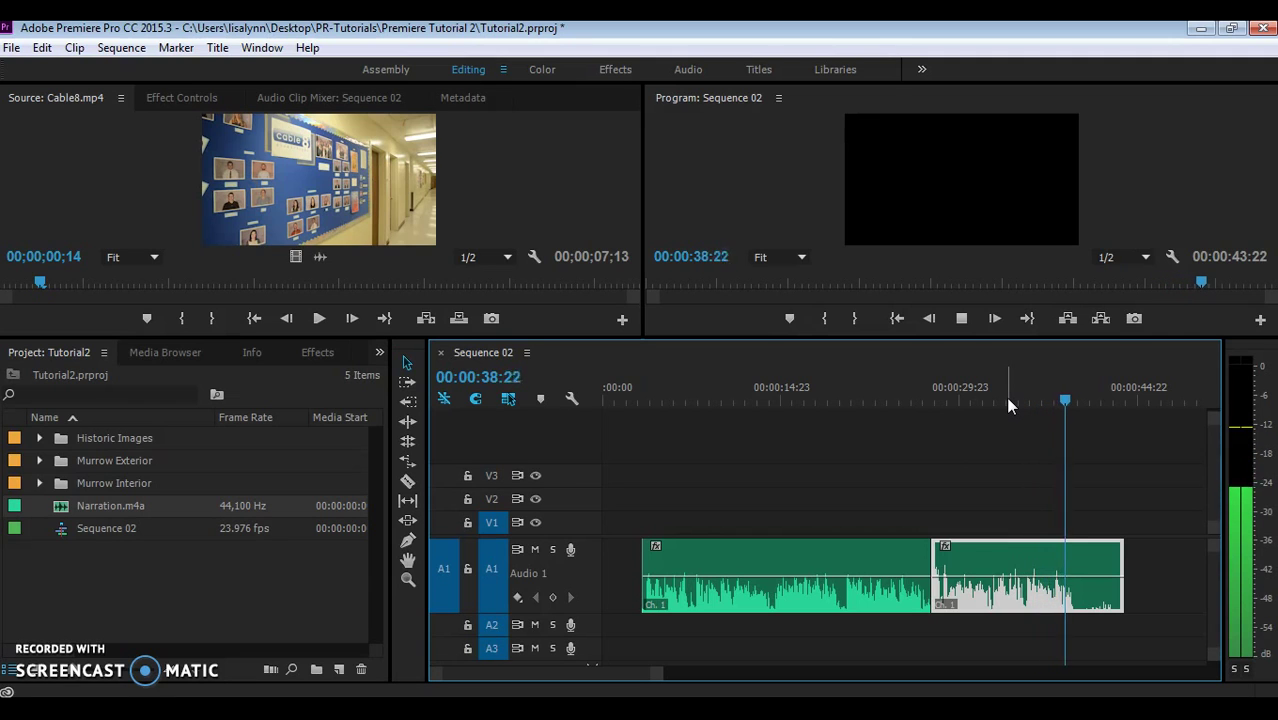
key(space)
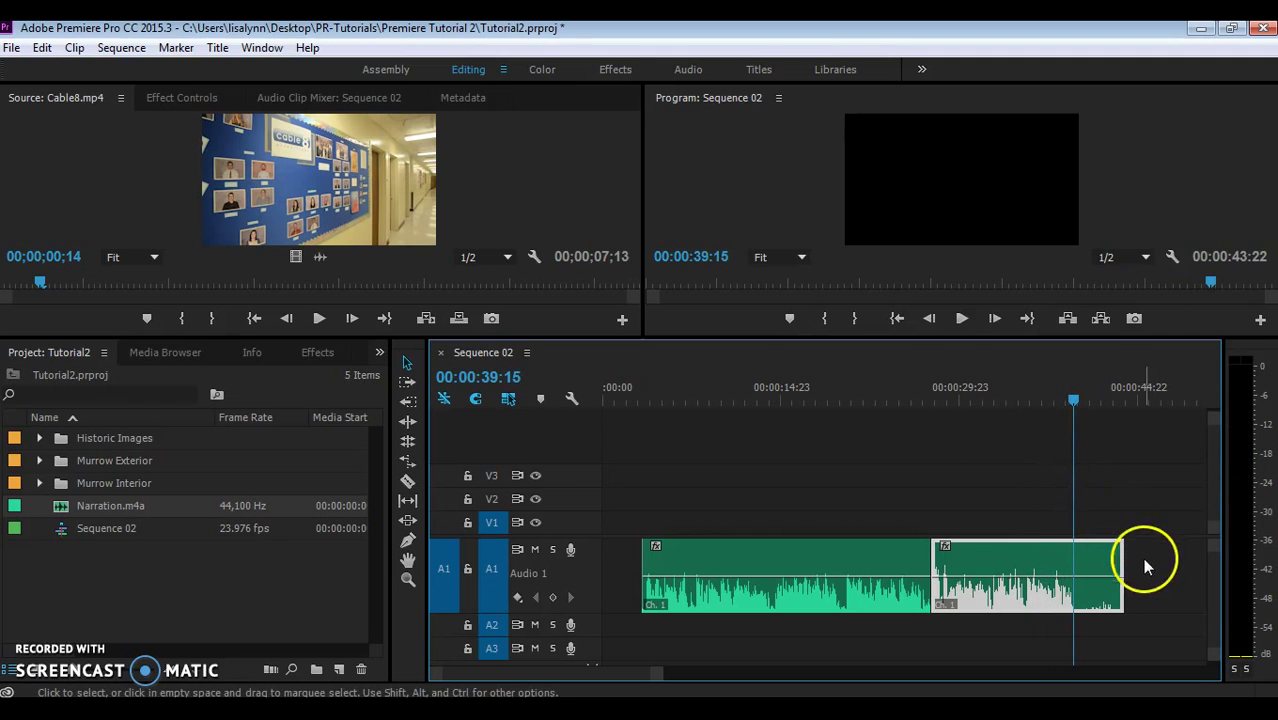
drag(1120, 580, 1076, 580)
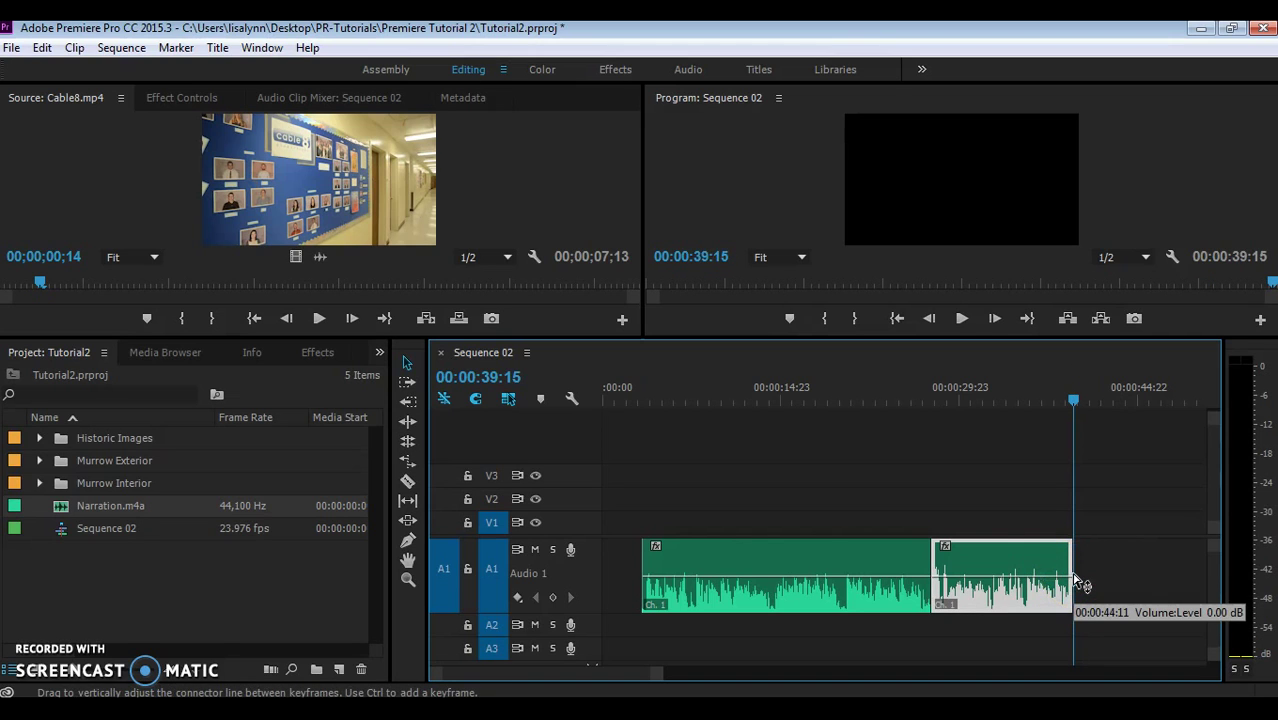
Step: Move both narration sections together to the start of the sequence and reduce the height of the Audio 1 track
shift+click(728, 568)
drag(756, 563, 699, 562)
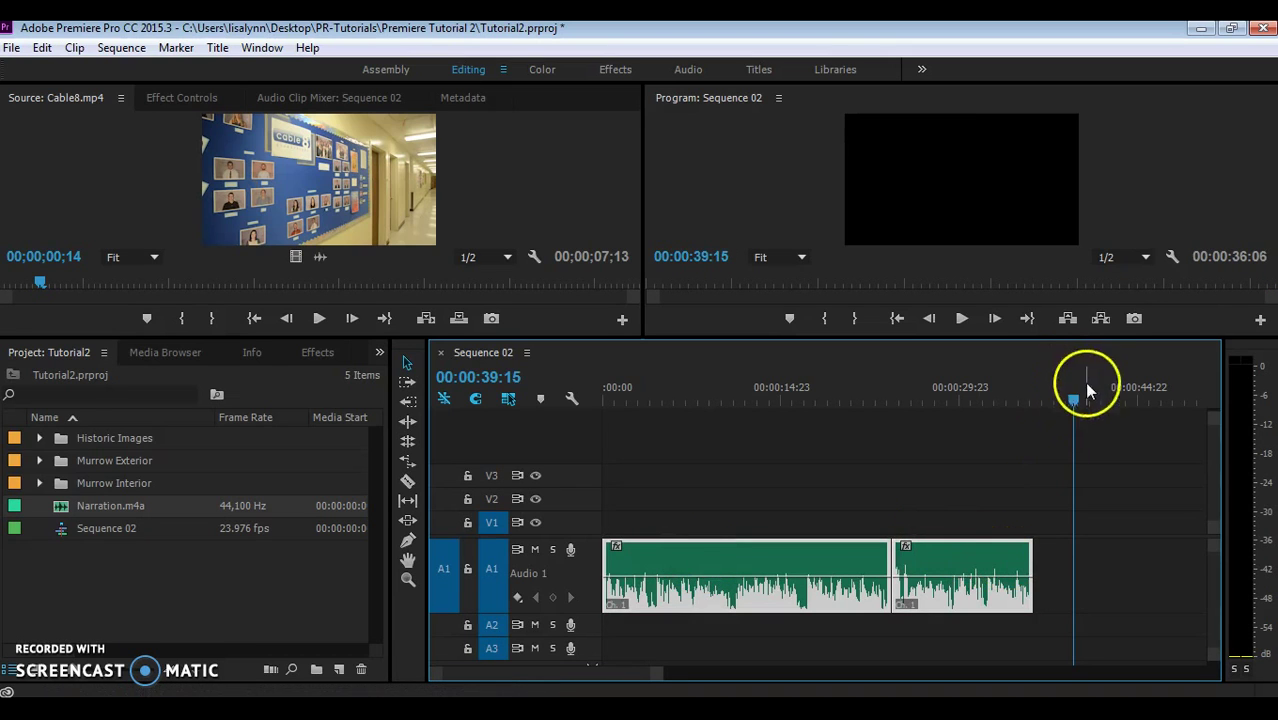
drag(525, 612, 535, 580)
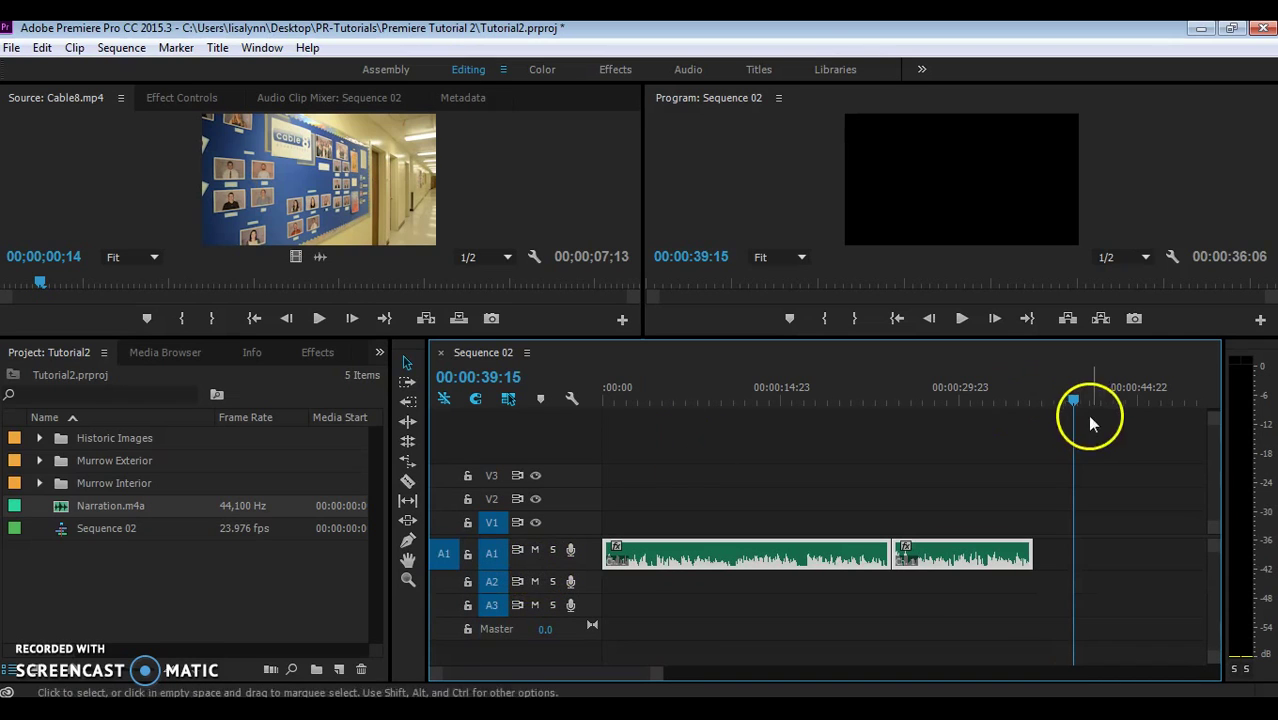
Step: Open MurrowHallEstablishing.mp4 from the Murrow Exterior bin in the Source monitor and enlarge the monitor area
drag(1074, 402, 593, 422)
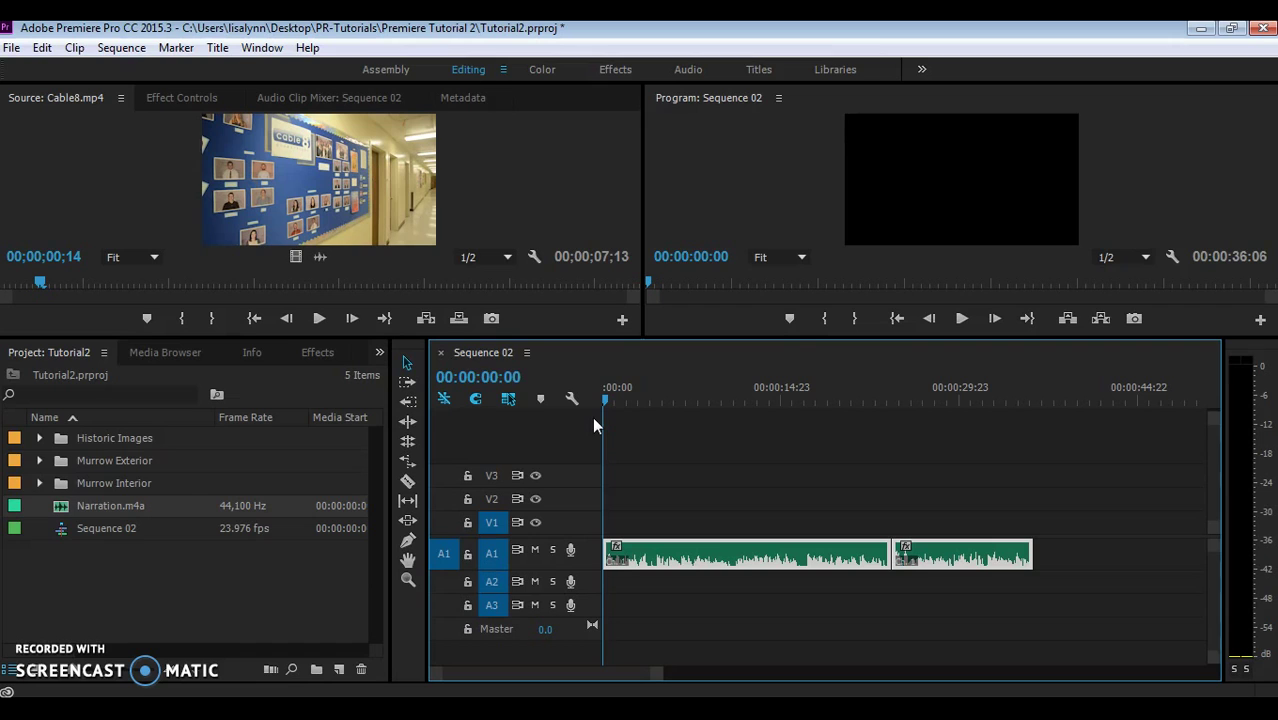
click(40, 461)
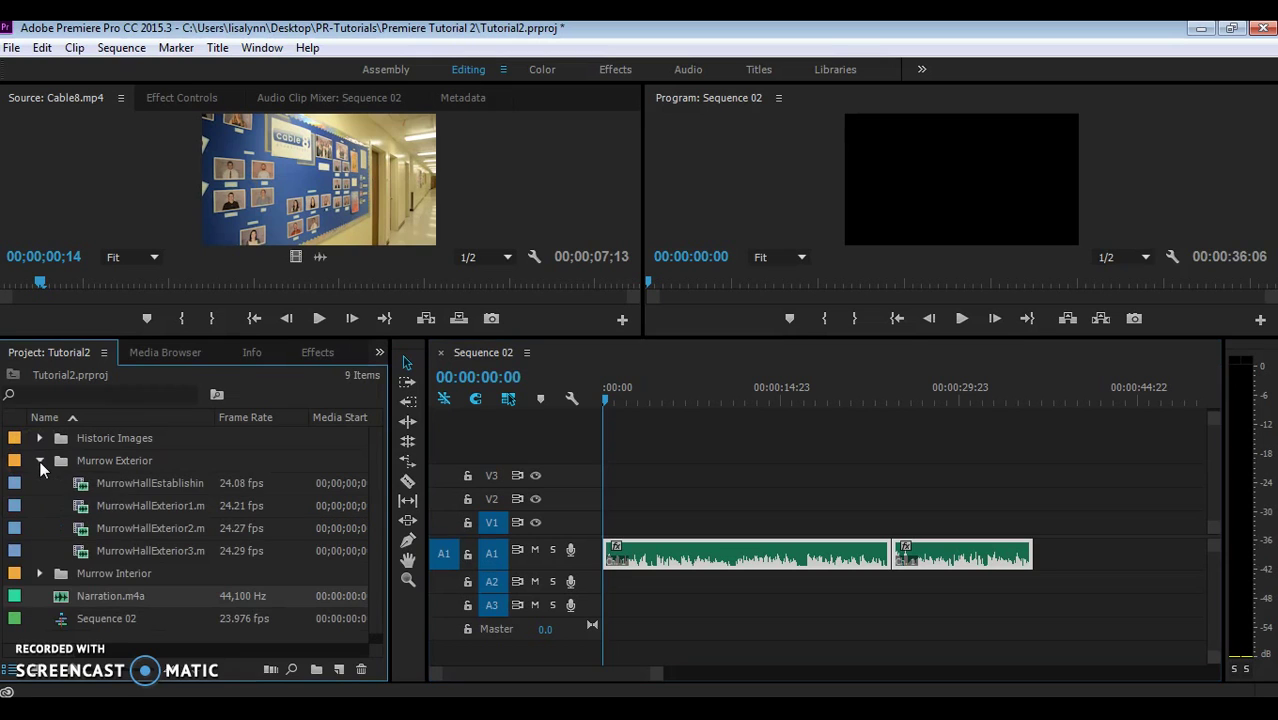
double_click(148, 484)
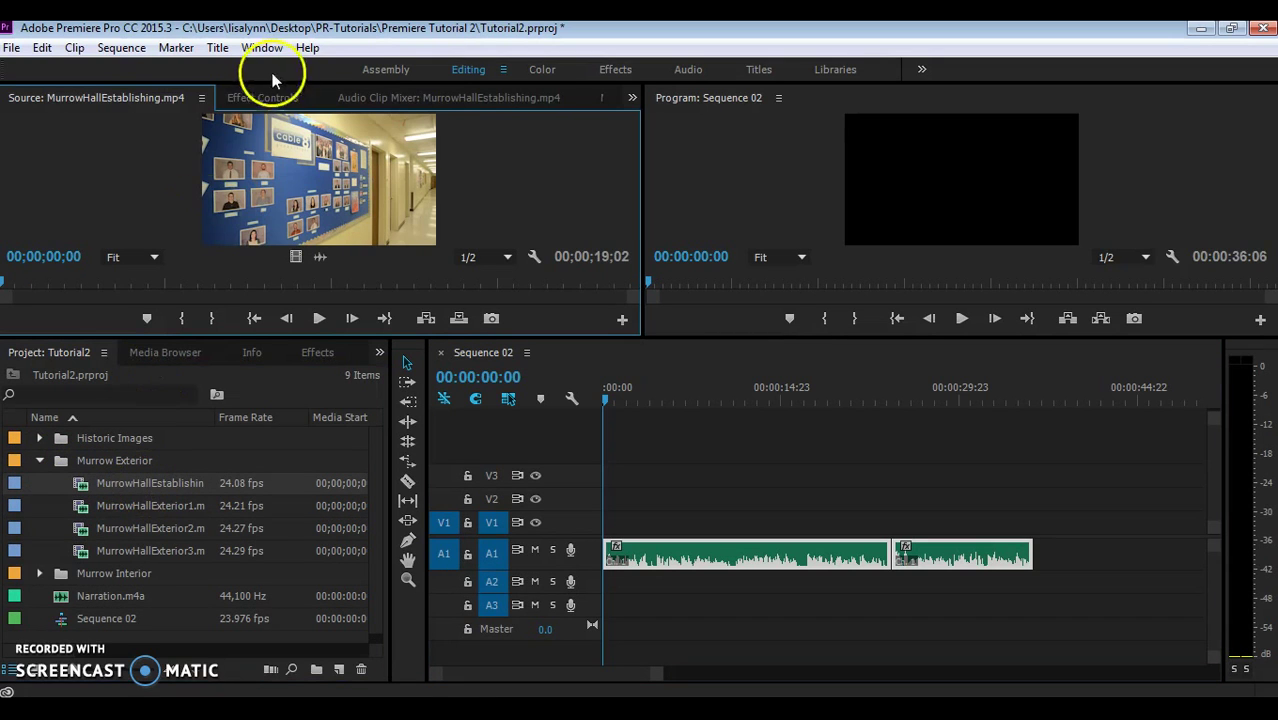
double_click(83, 485)
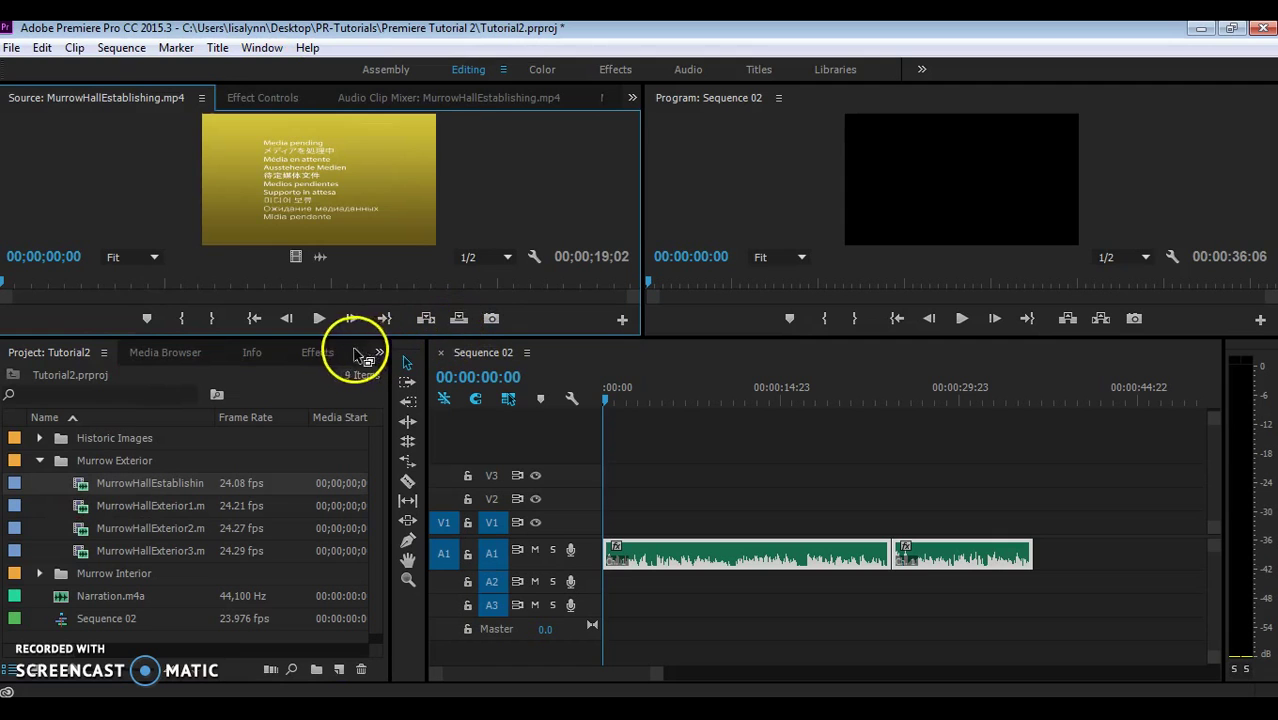
drag(354, 338, 344, 453)
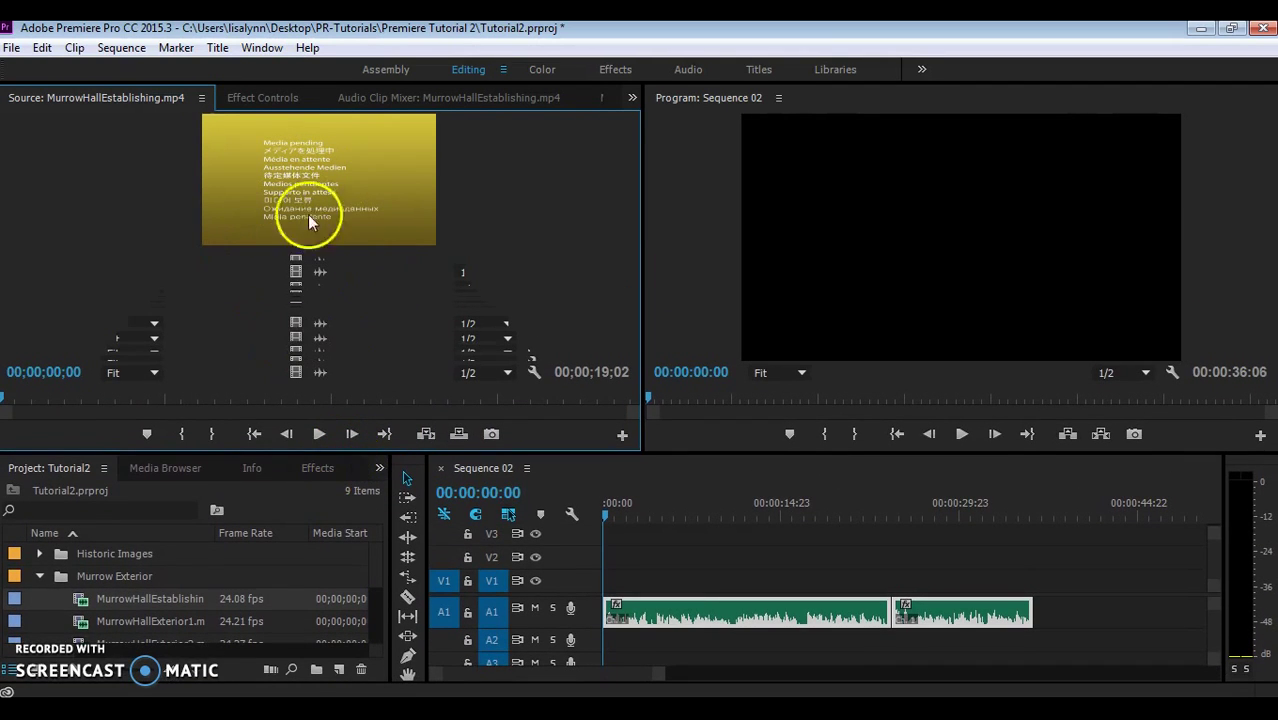
Step: Mark a section of the establishing shot with its out point at 00;00;09;03 and place only its video at the start of V1
mouse_move(5, 400)
mouse_down()
mouse_move(185, 388)
mouse_move(49, 380)
mouse_move(31, 388)
mouse_move(322, 395)
mouse_move(303, 393)
mouse_up()
click(183, 431)
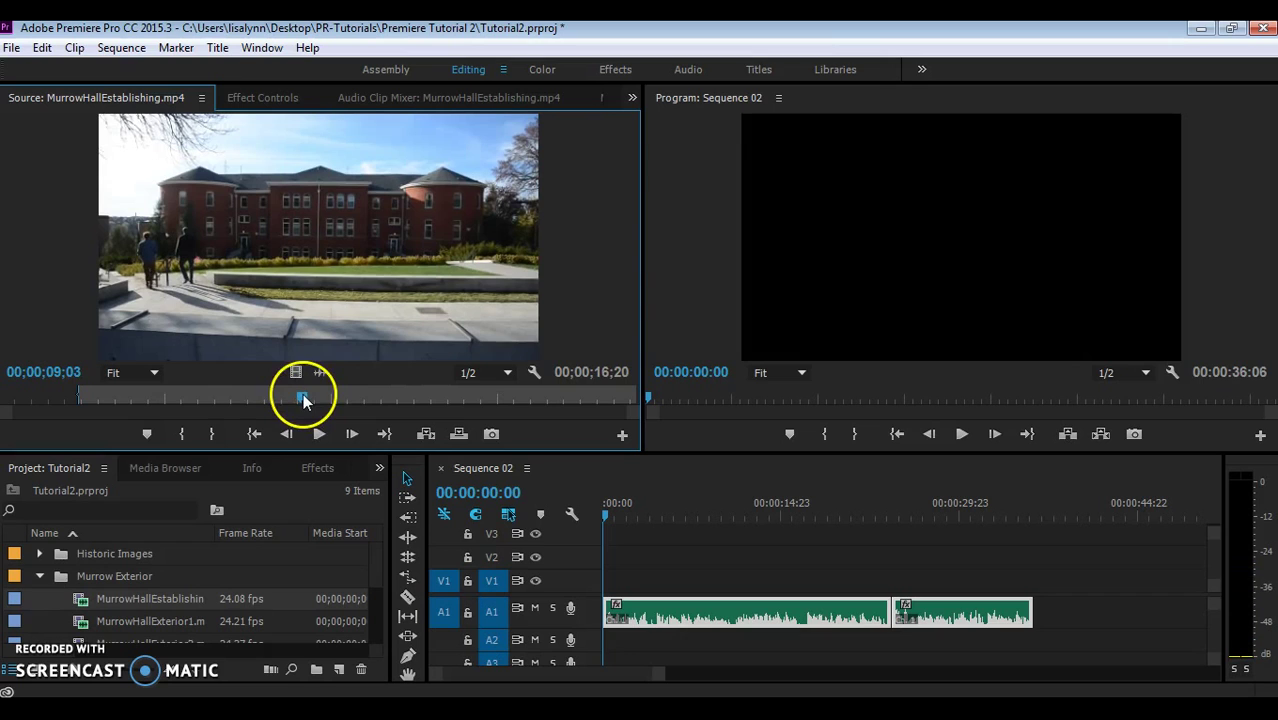
click(211, 433)
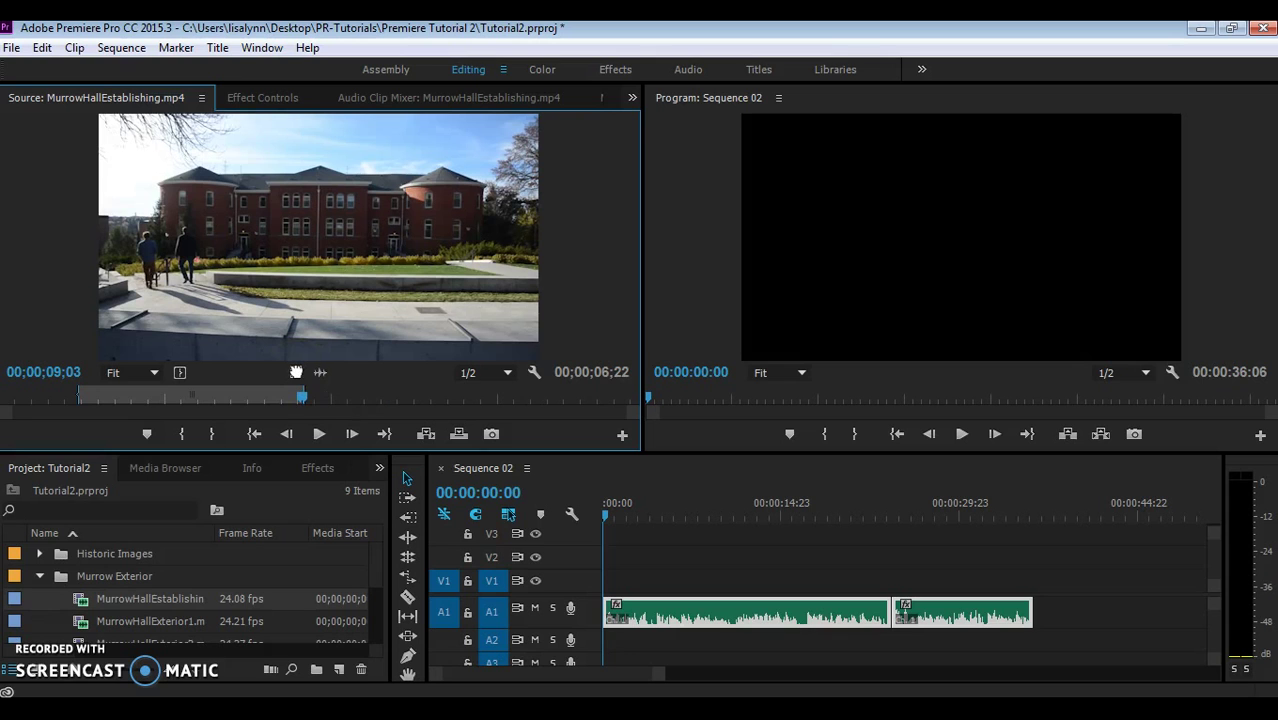
drag(302, 373, 608, 580)
mouse_move(608, 510)
mouse_down()
mouse_move(697, 513)
mouse_move(610, 515)
mouse_up()
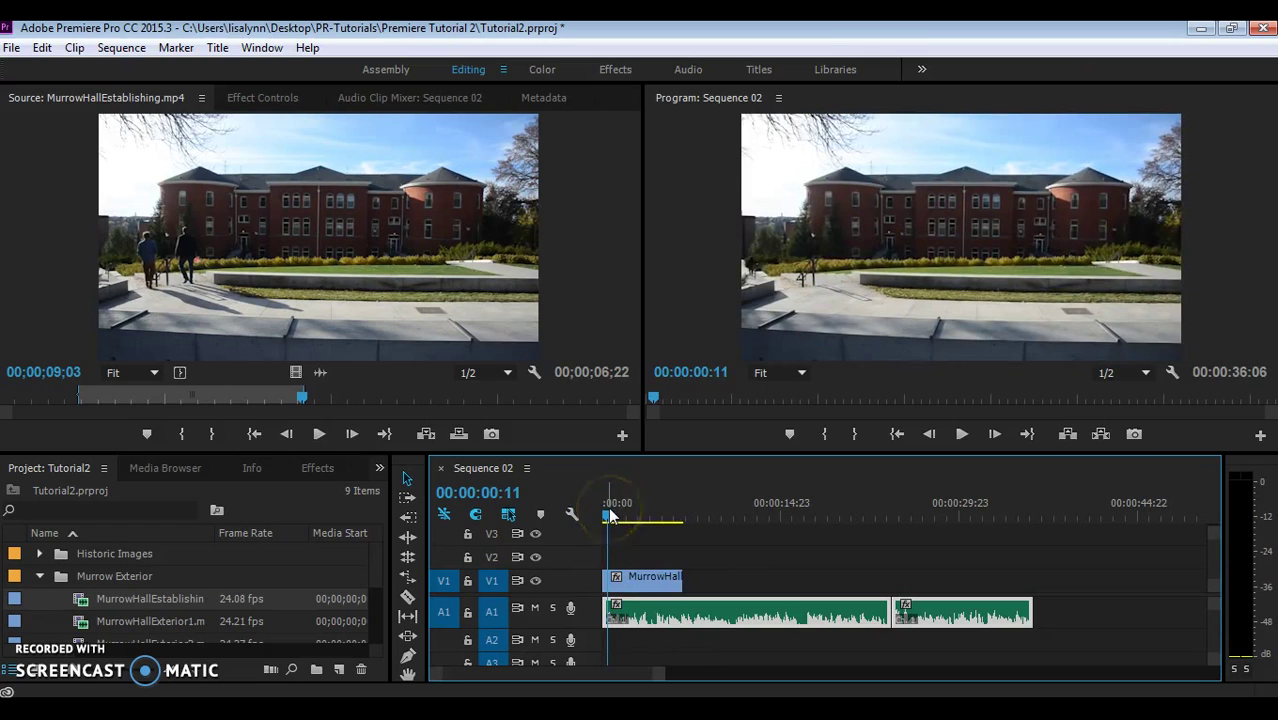
Step: Mute Audio 1, then play the establishing clip and trim its beginning so the remainder starts at 00:00:00:00
click(533, 606)
click(605, 518)
key(space)
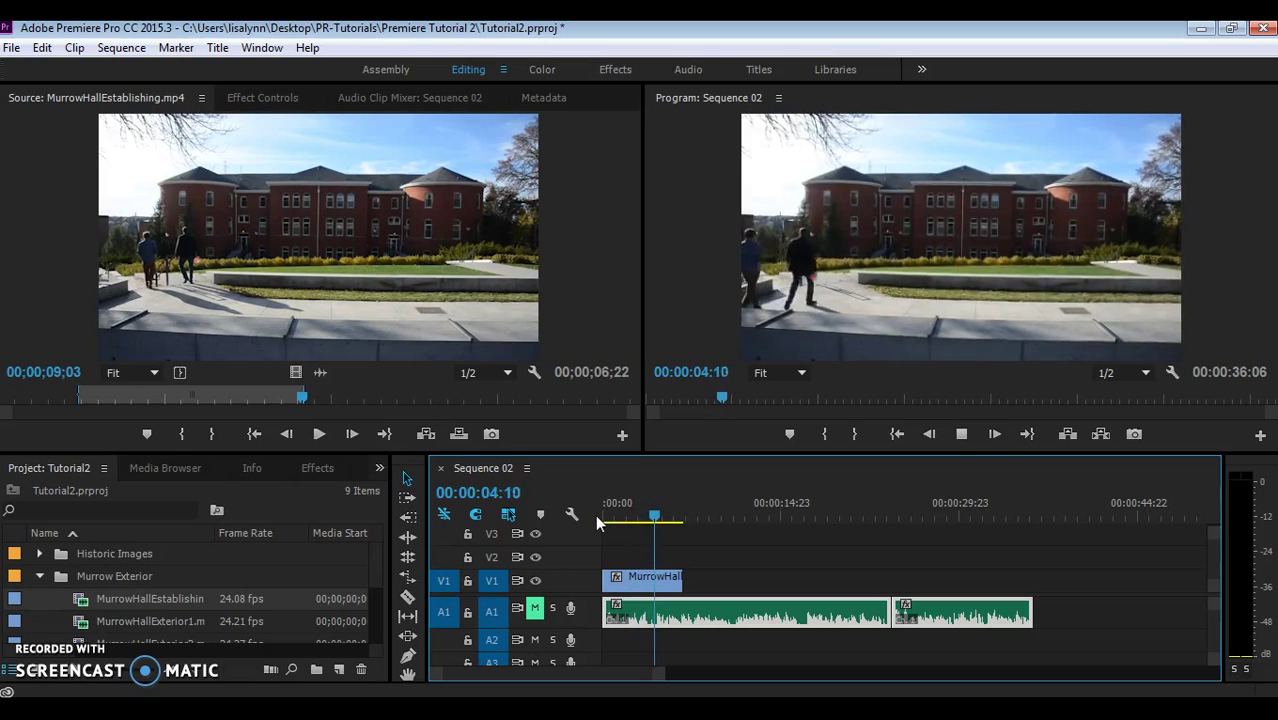
key(space)
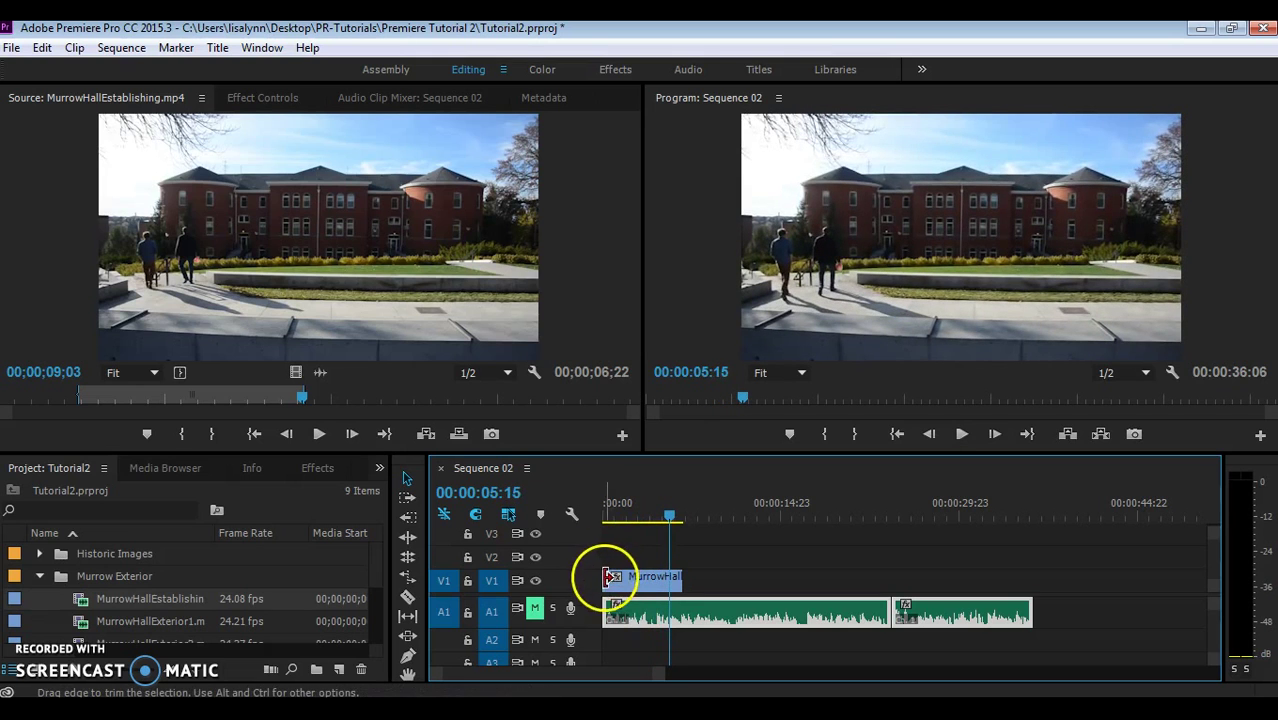
drag(622, 575, 629, 578)
drag(670, 515, 601, 515)
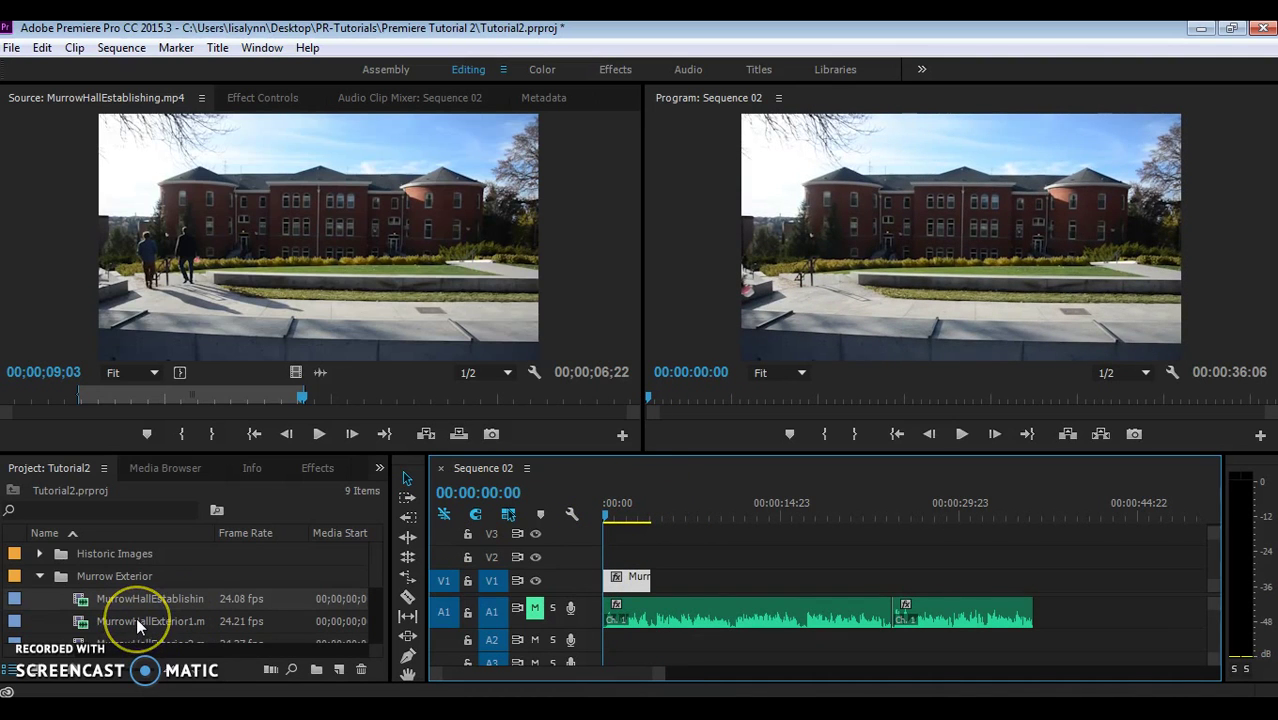
Step: Mark MurrowHallExterior1.mp4 from 00;00;02;21 to 00;00;06;29 and place only its video after the establishing clip on V1
double_click(79, 622)
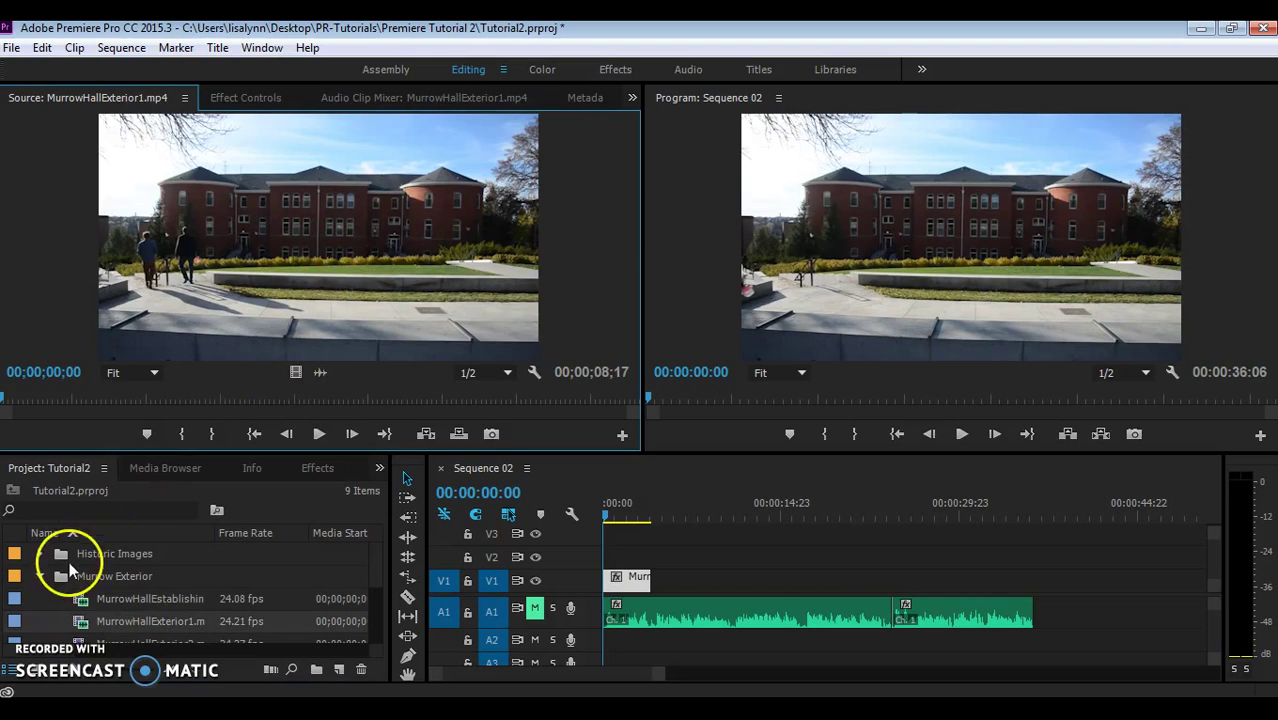
double_click(84, 628)
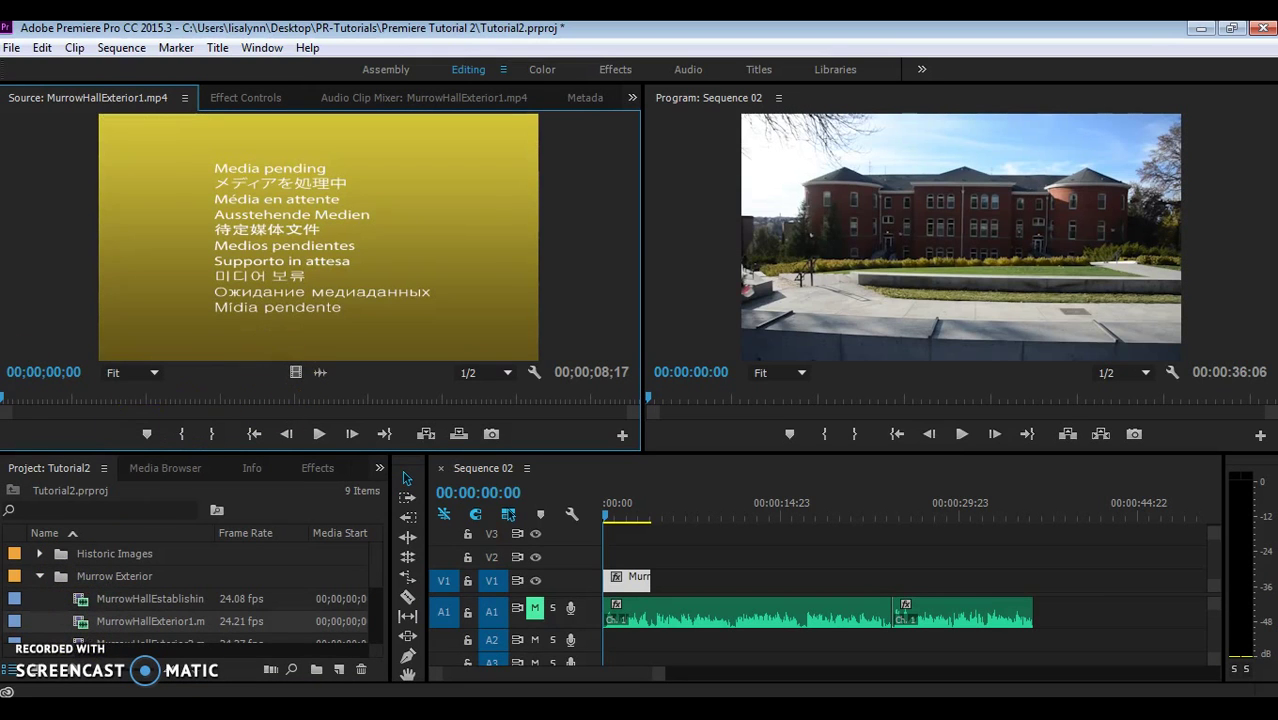
drag(5, 400, 517, 366)
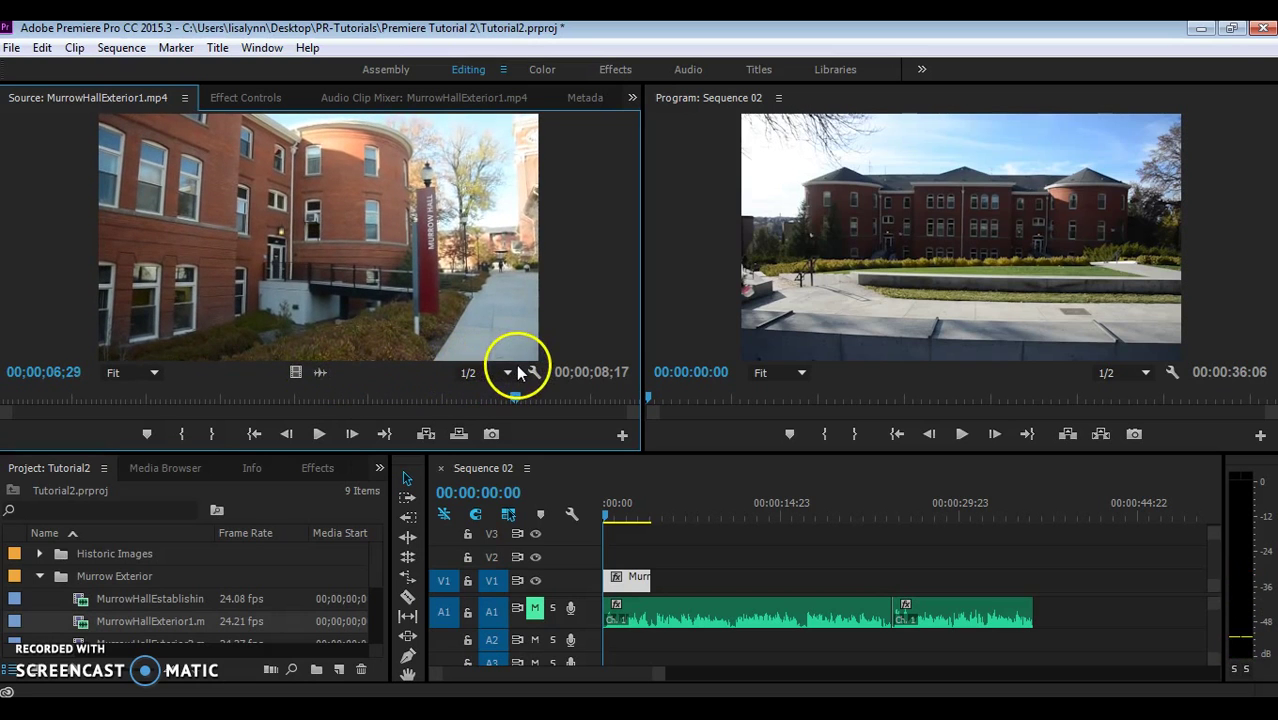
click(228, 436)
drag(517, 393, 203, 425)
click(181, 433)
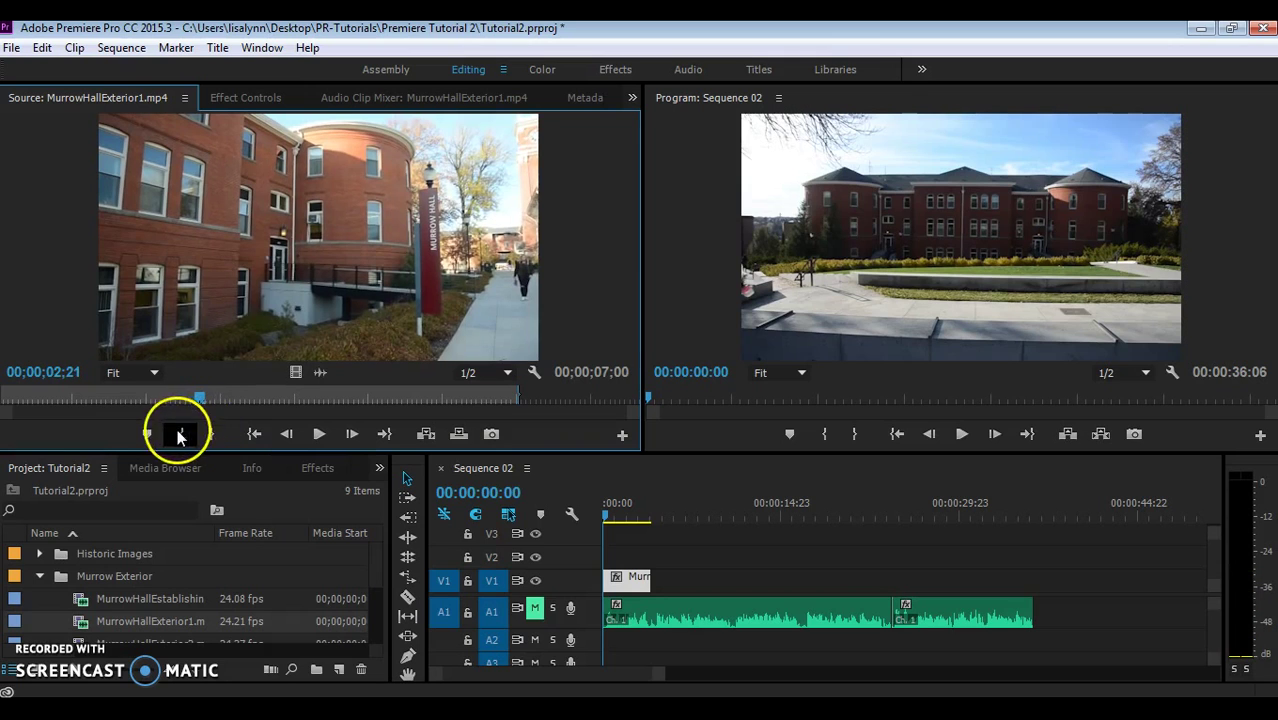
drag(277, 348, 660, 598)
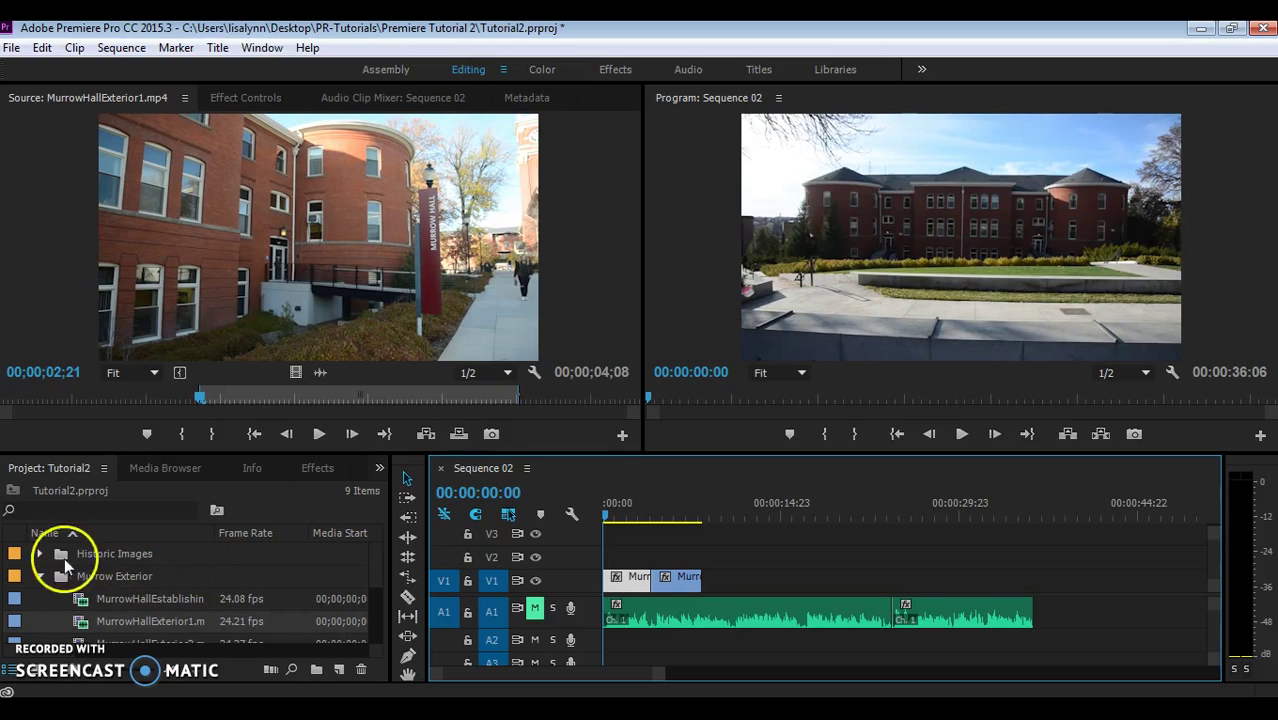
Step: Add MASC-ScienceHall1915.jpg from the Historic Images bin after the second clip on V1 and shorten its end
click(40, 577)
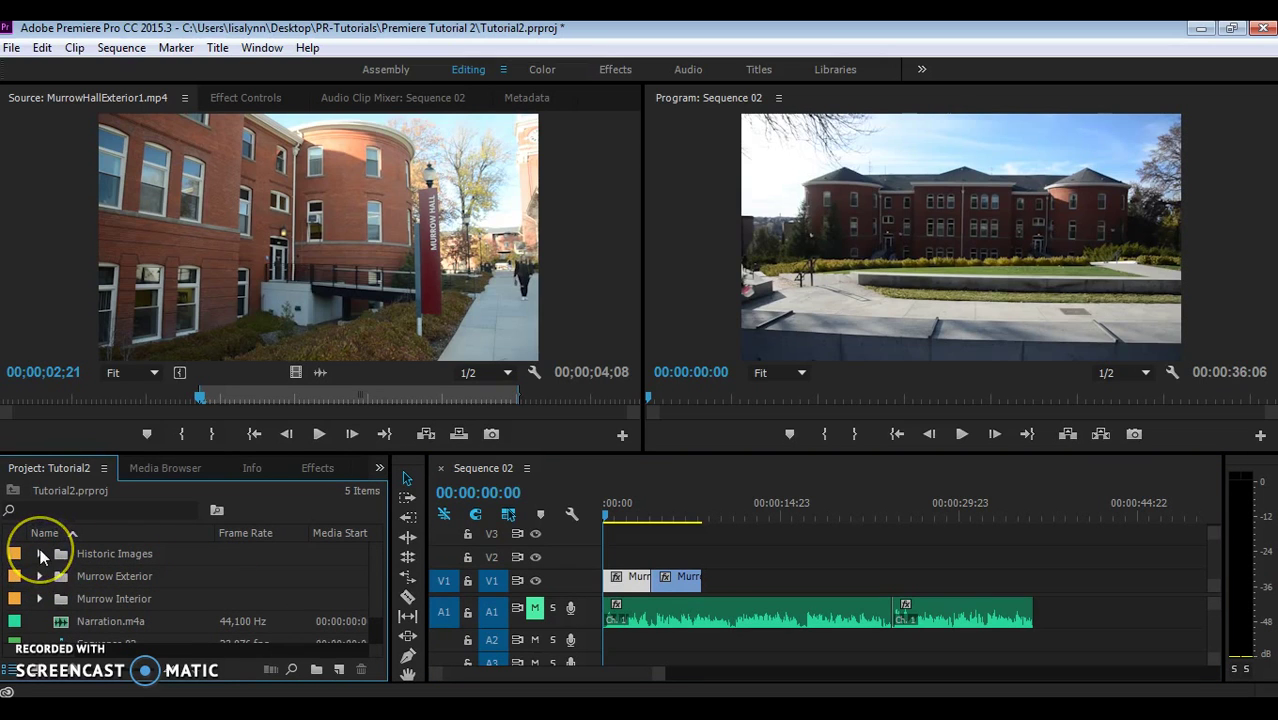
click(40, 555)
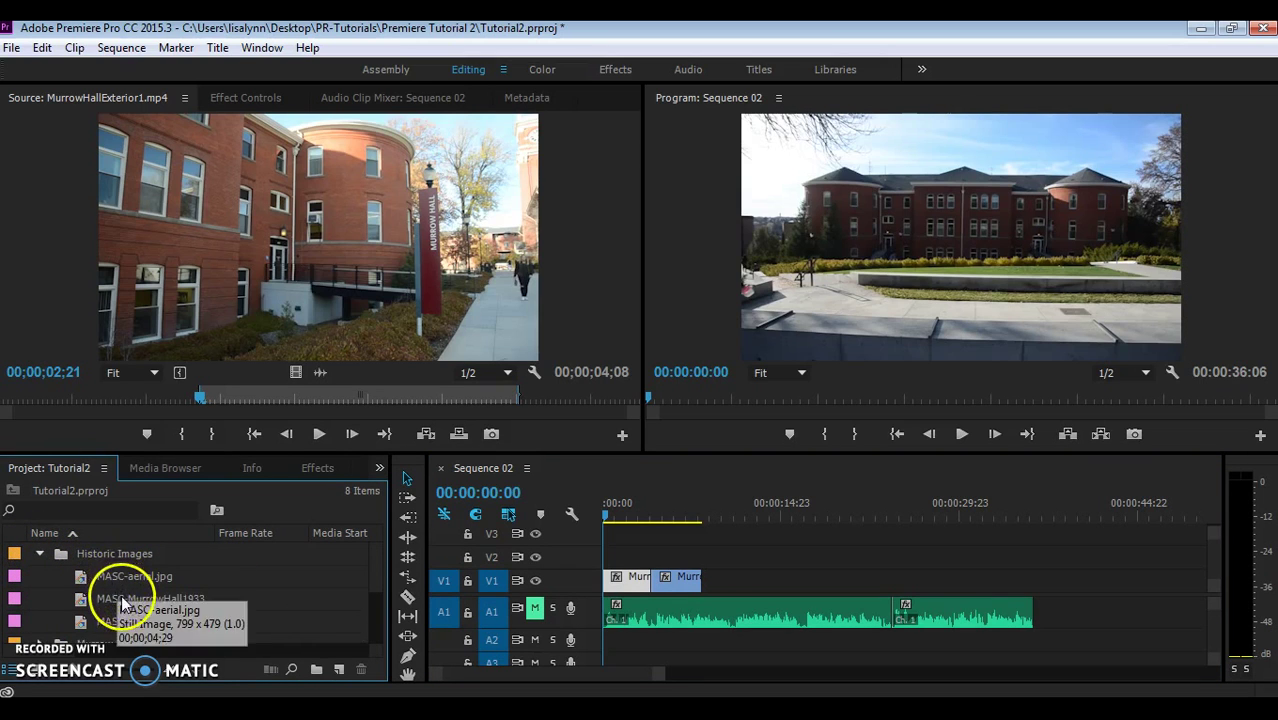
drag(133, 621, 718, 568)
click(150, 635)
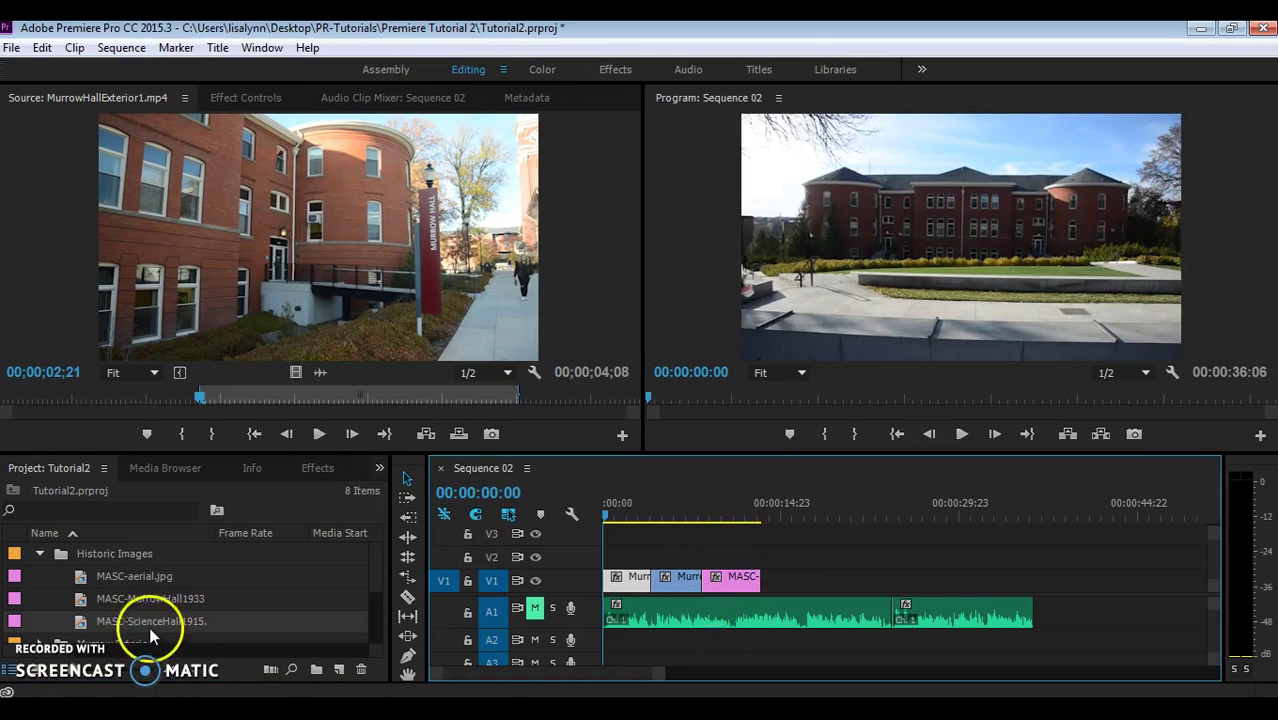
double_click(86, 620)
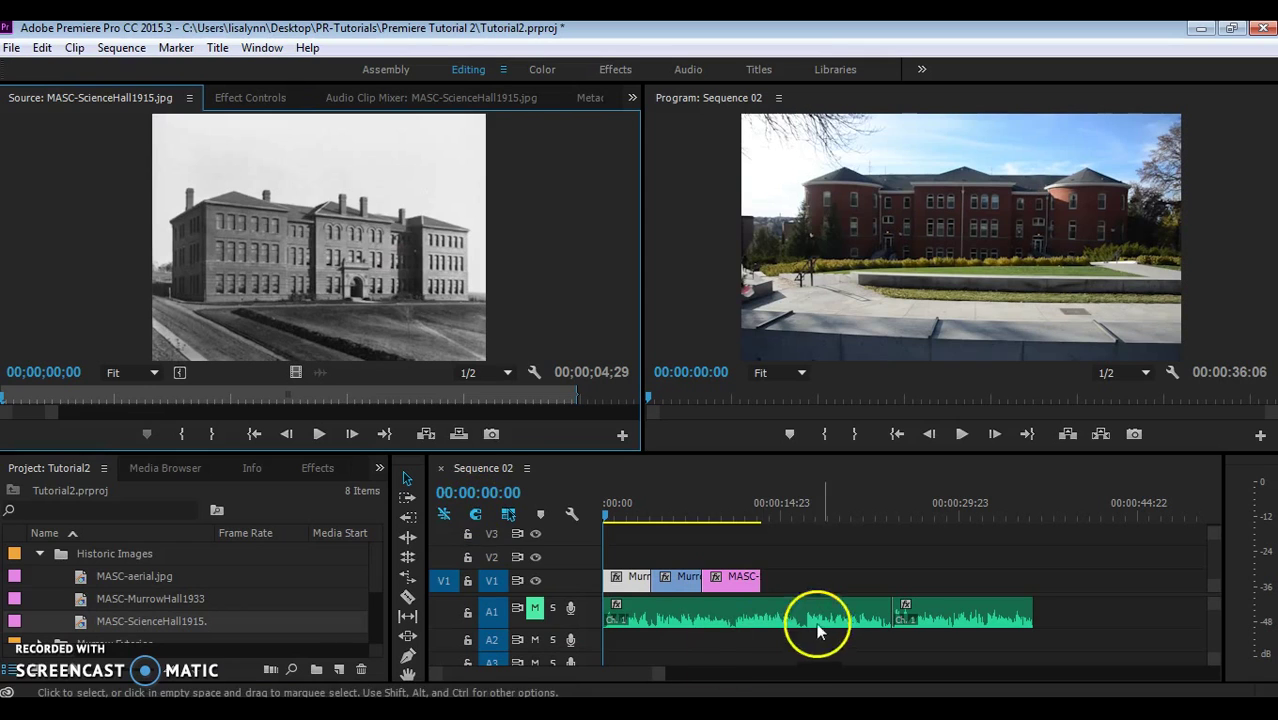
click(743, 580)
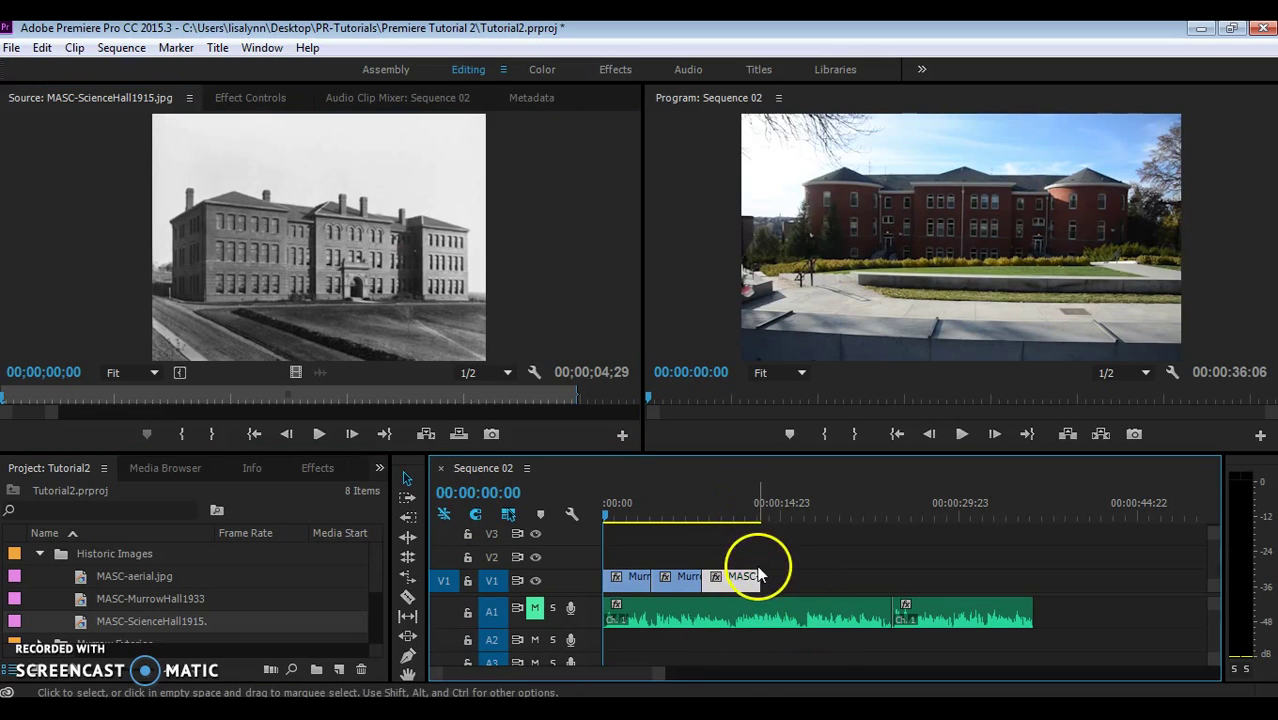
drag(756, 579, 742, 577)
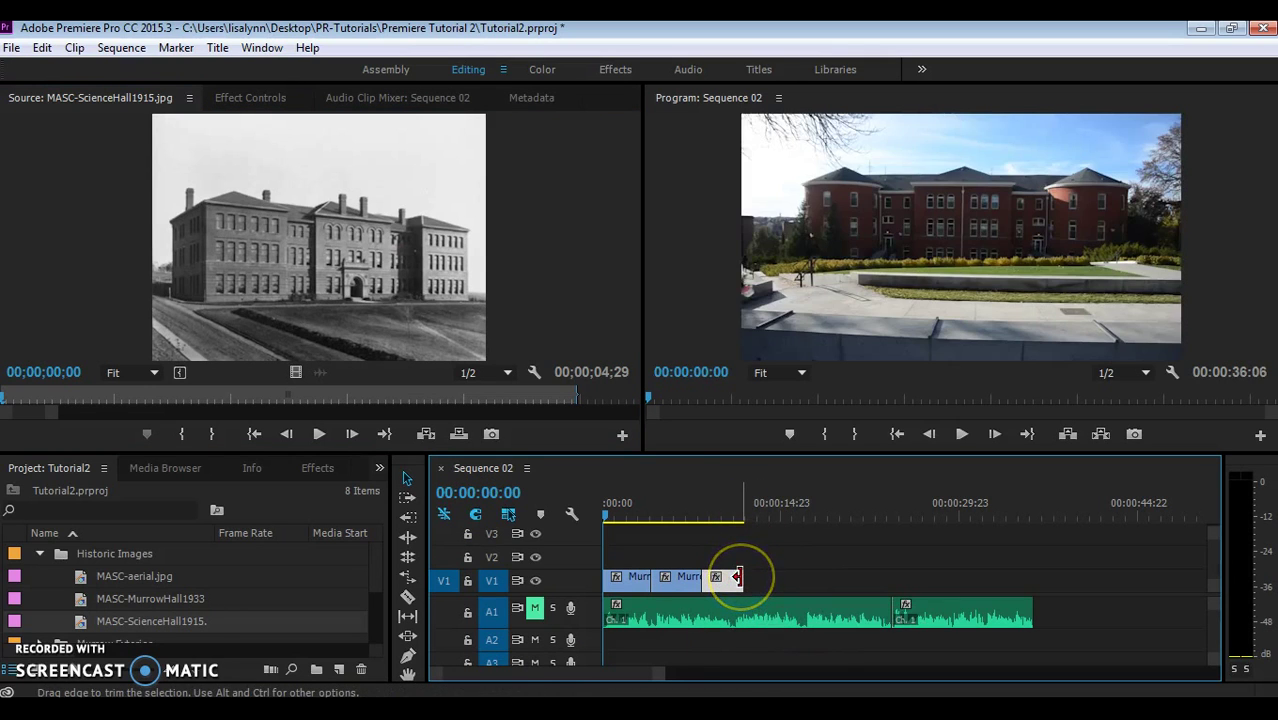
Step: Scrub through the first three clips in the sequence up to 00:00:11:16 to review the order and cuts
click(721, 500)
click(677, 500)
click(723, 500)
click(618, 502)
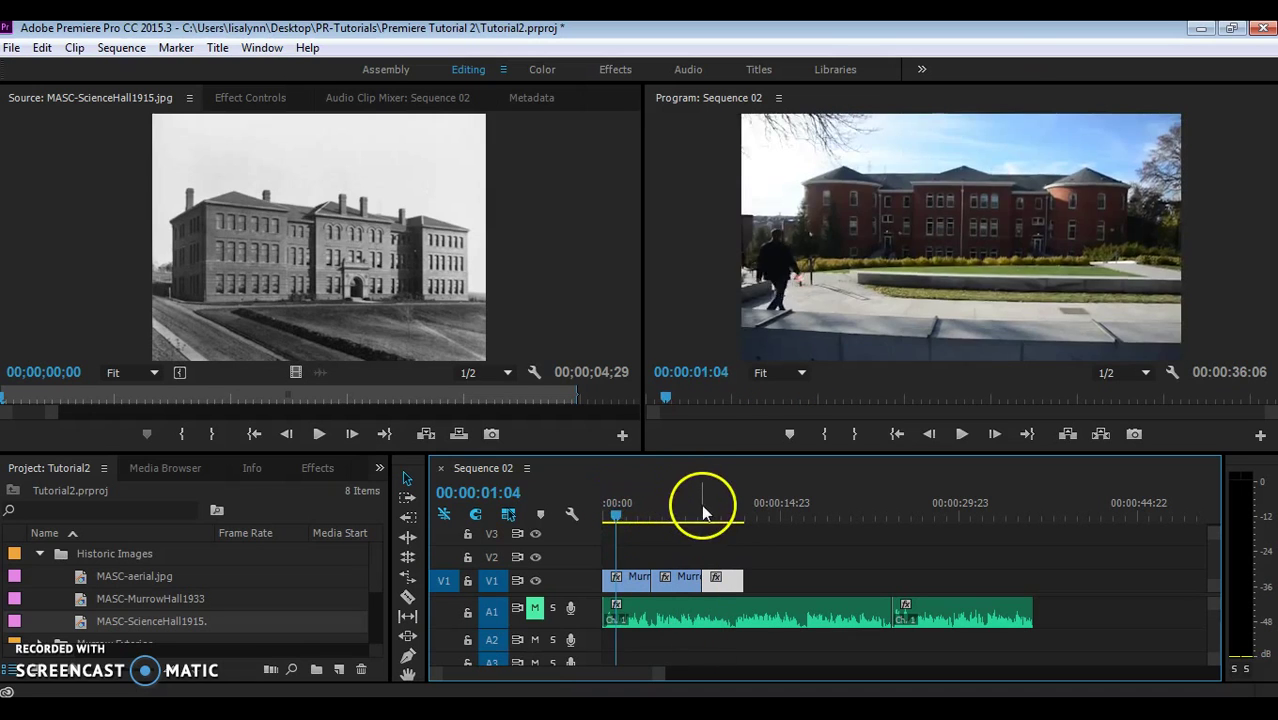
click(710, 503)
click(738, 513)
drag(737, 511, 741, 511)
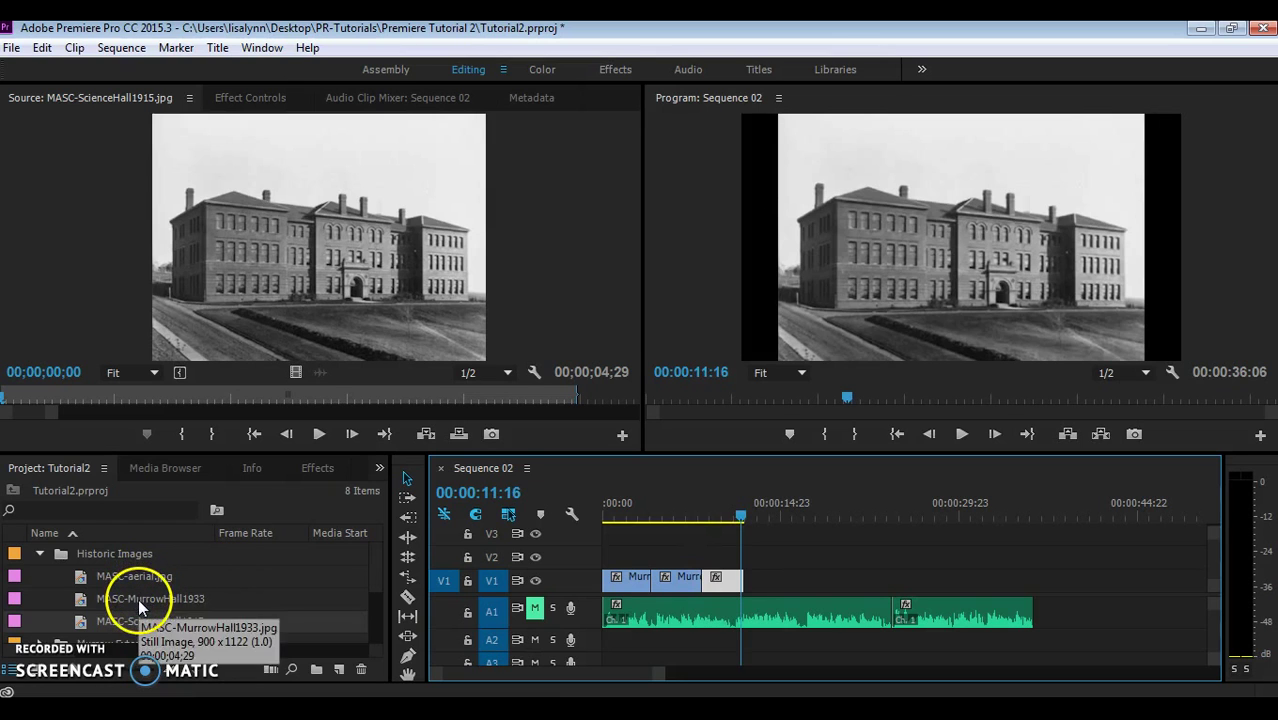
Step: Add MASC-aerial.jpg and MASC-MurrowHall1933.jpg in that order after the Science Hall image, and trim the 1933 image to 00:00:04:02
drag(134, 576, 758, 590)
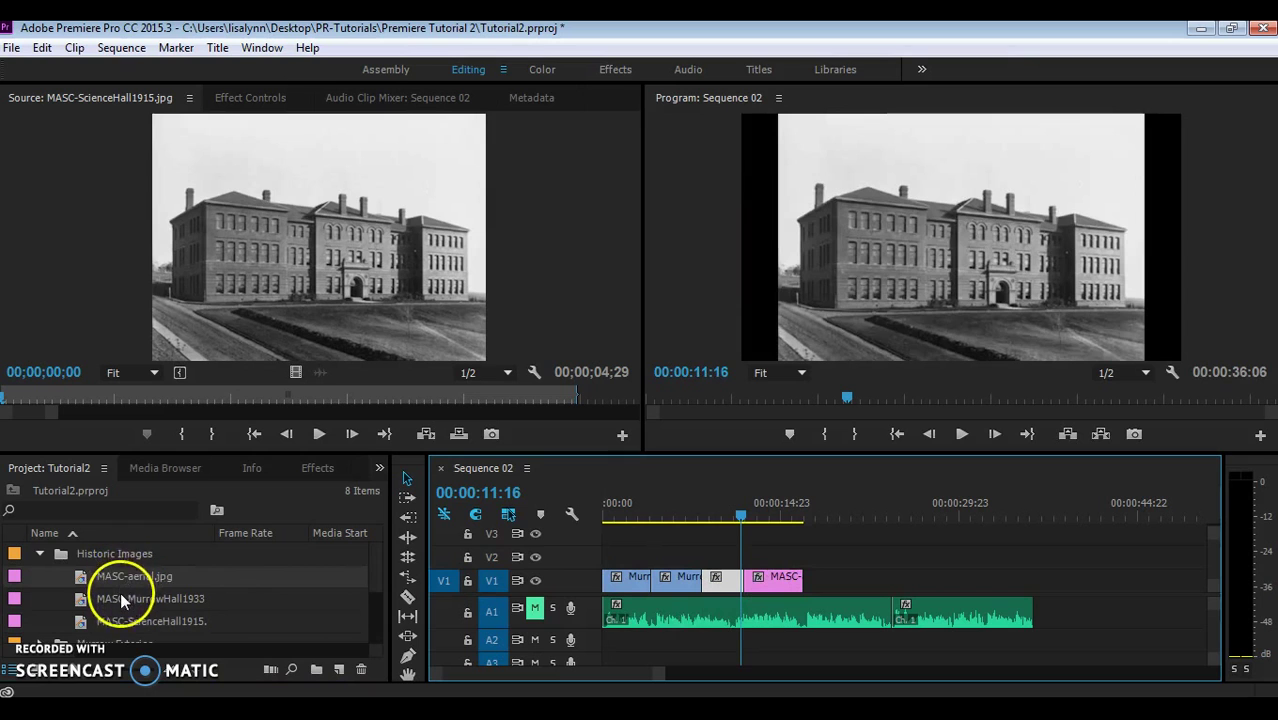
drag(120, 600, 807, 587)
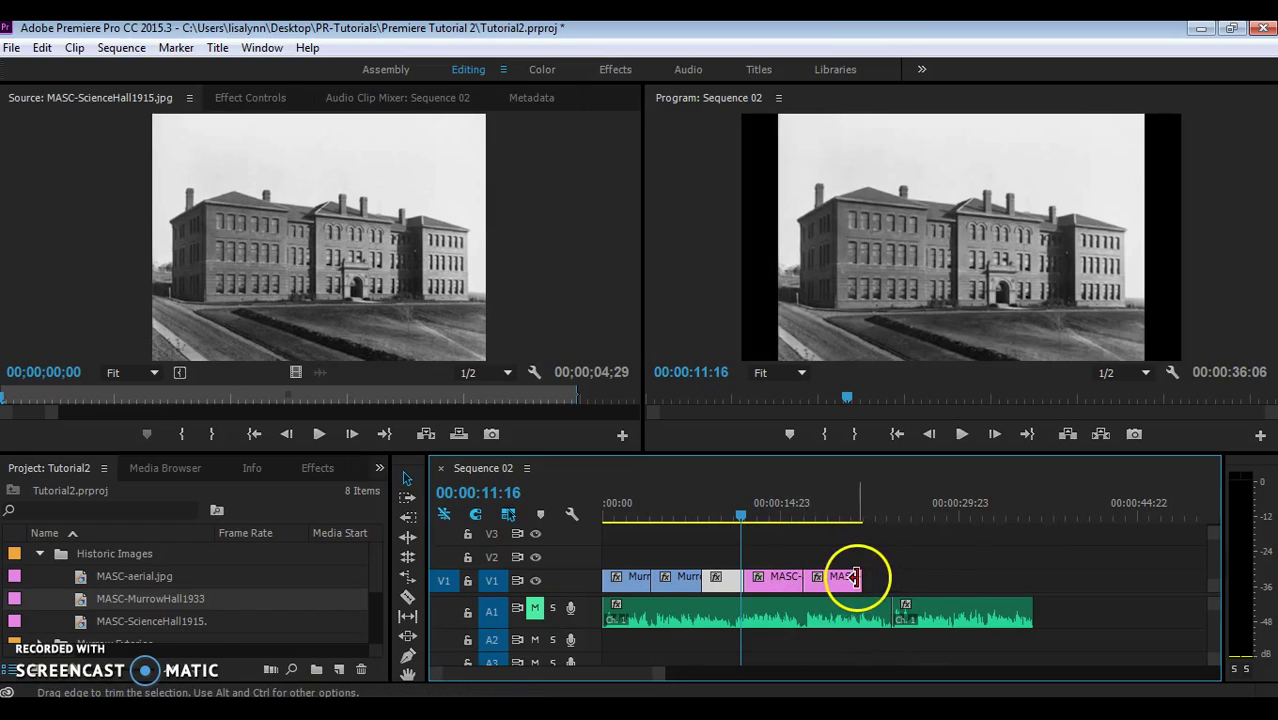
drag(848, 578, 843, 578)
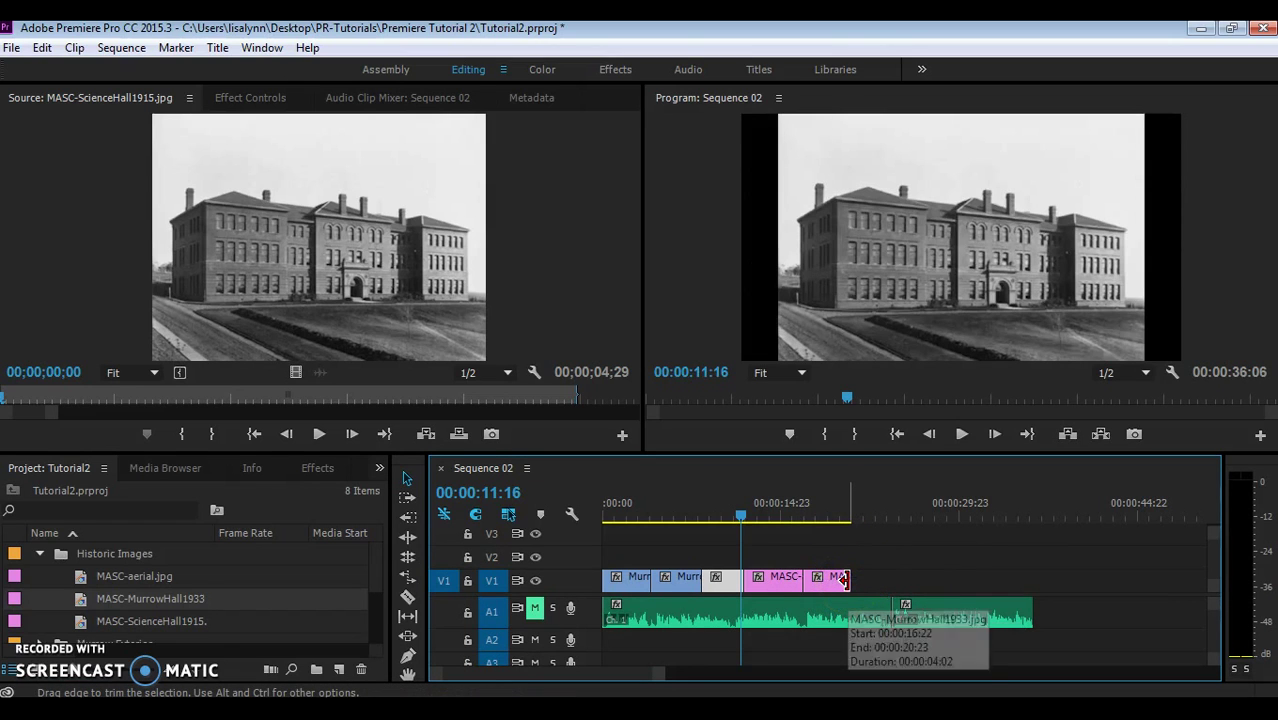
click(263, 597)
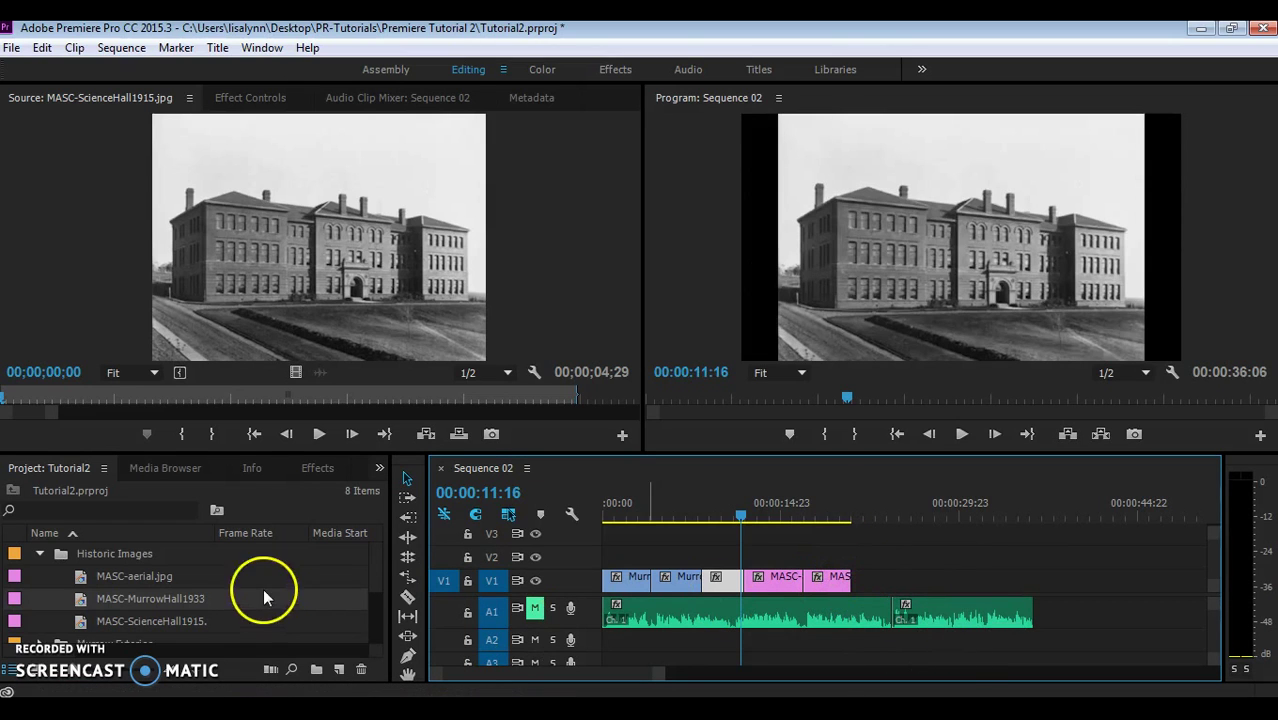
Step: Look through the Murrow Interior bin, then open MurrowHallExterior2.mp4 from the Murrow Exterior bin in the Source monitor
drag(375, 573, 378, 629)
click(37, 556)
click(42, 577)
mouse_move(371, 580)
mouse_down()
mouse_move(378, 593)
mouse_move(377, 577)
mouse_up()
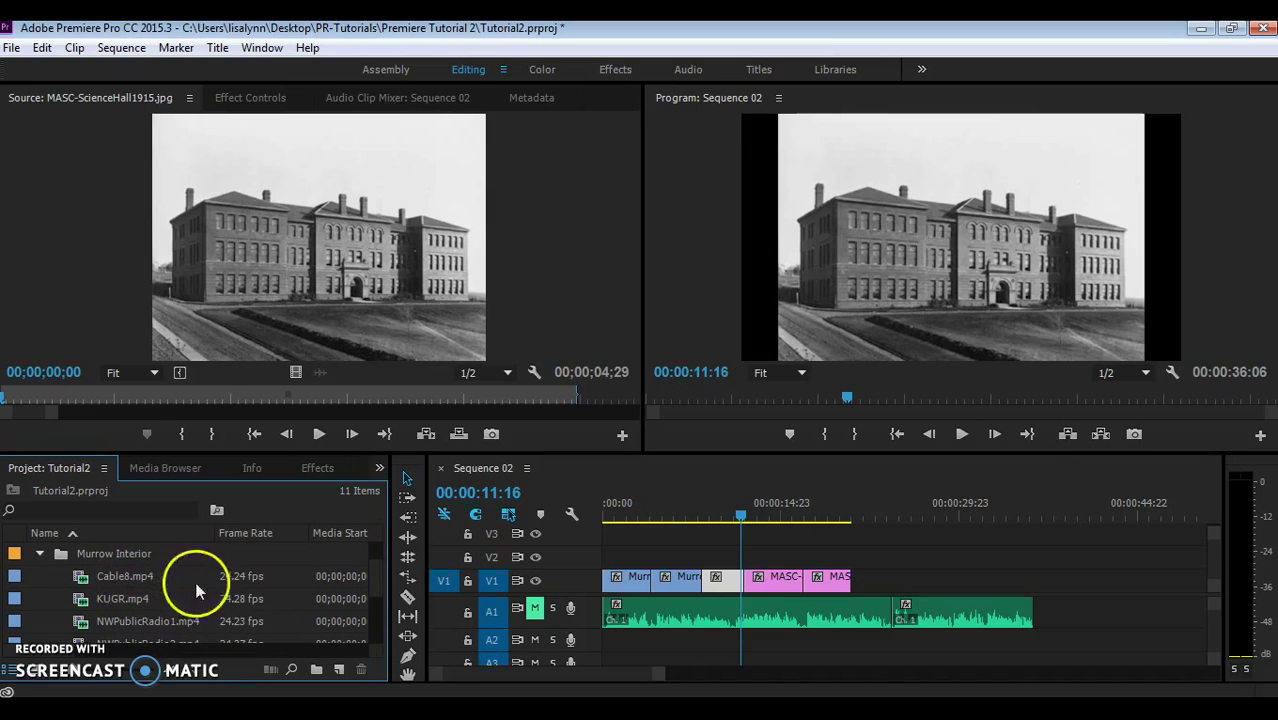
drag(377, 573, 377, 561)
click(40, 599)
click(40, 577)
drag(378, 558, 378, 570)
drag(143, 621, 92, 607)
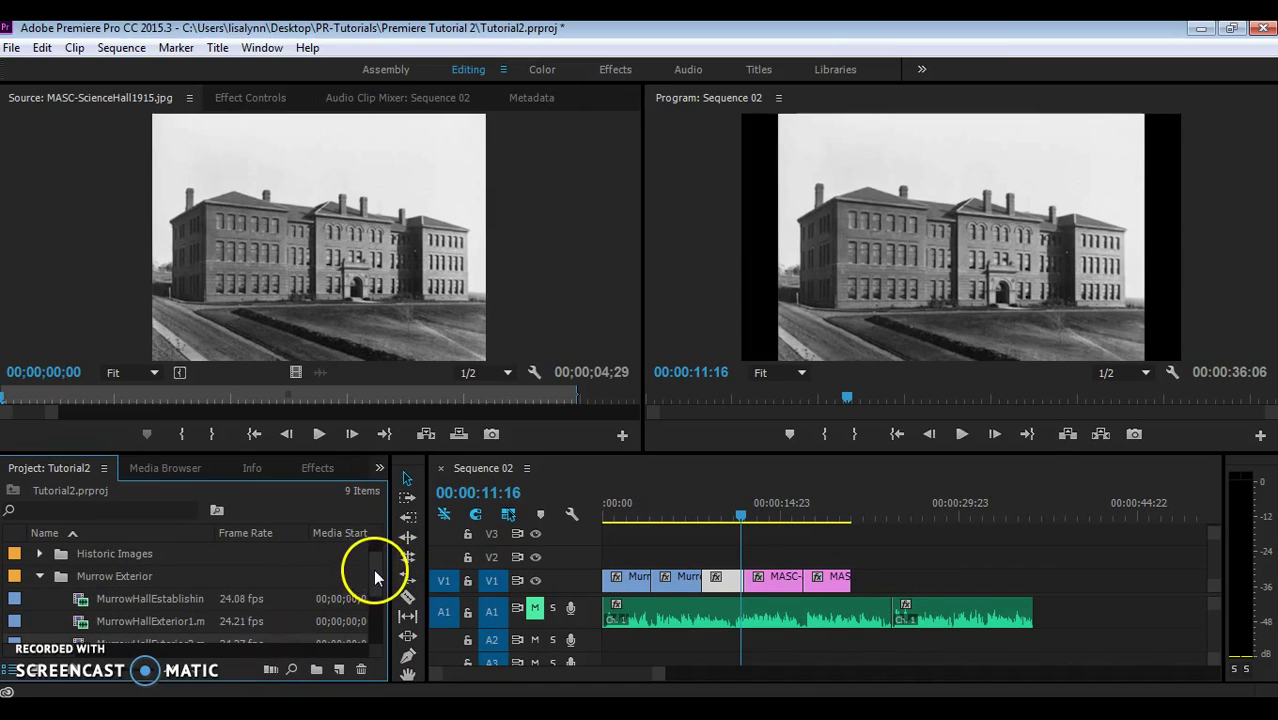
drag(374, 573, 374, 584)
double_click(84, 602)
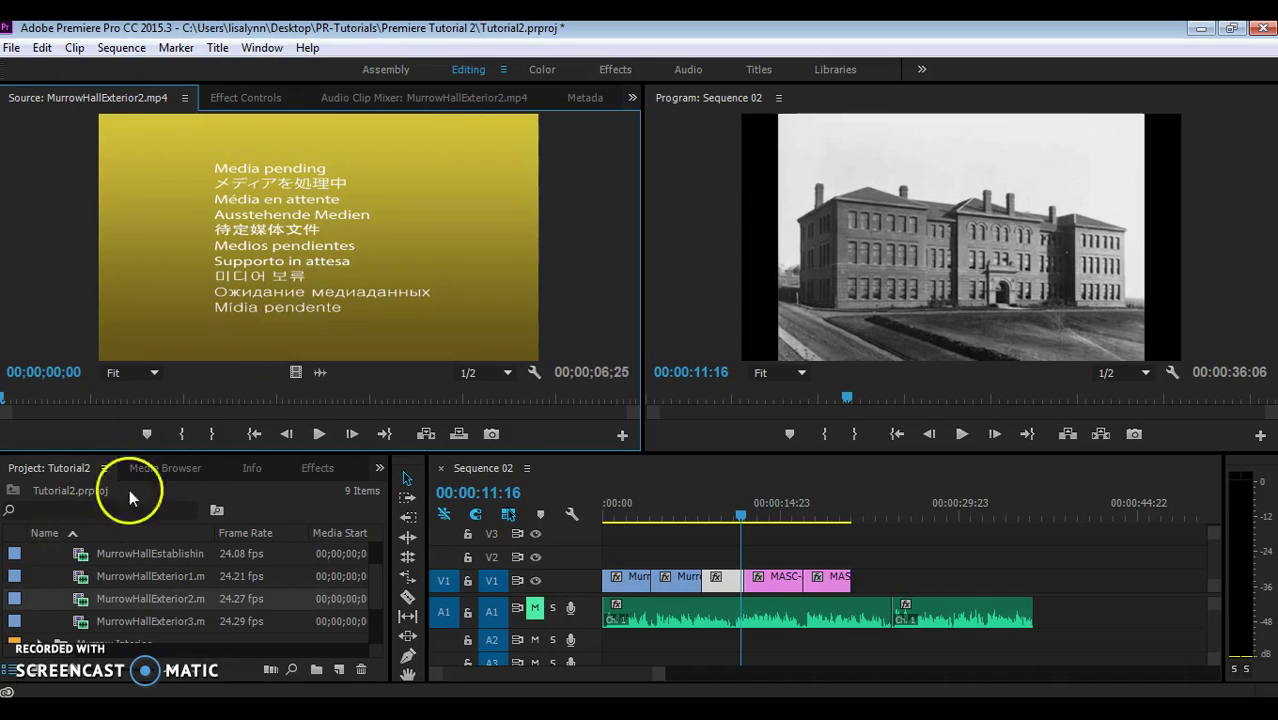
Step: Mark a 00;00;02;02 section of MurrowHallExterior2.mp4 ending at 00;00;04;05 and place only its video after the 1933 image on V1
drag(3, 400, 383, 377)
click(183, 433)
click(212, 433)
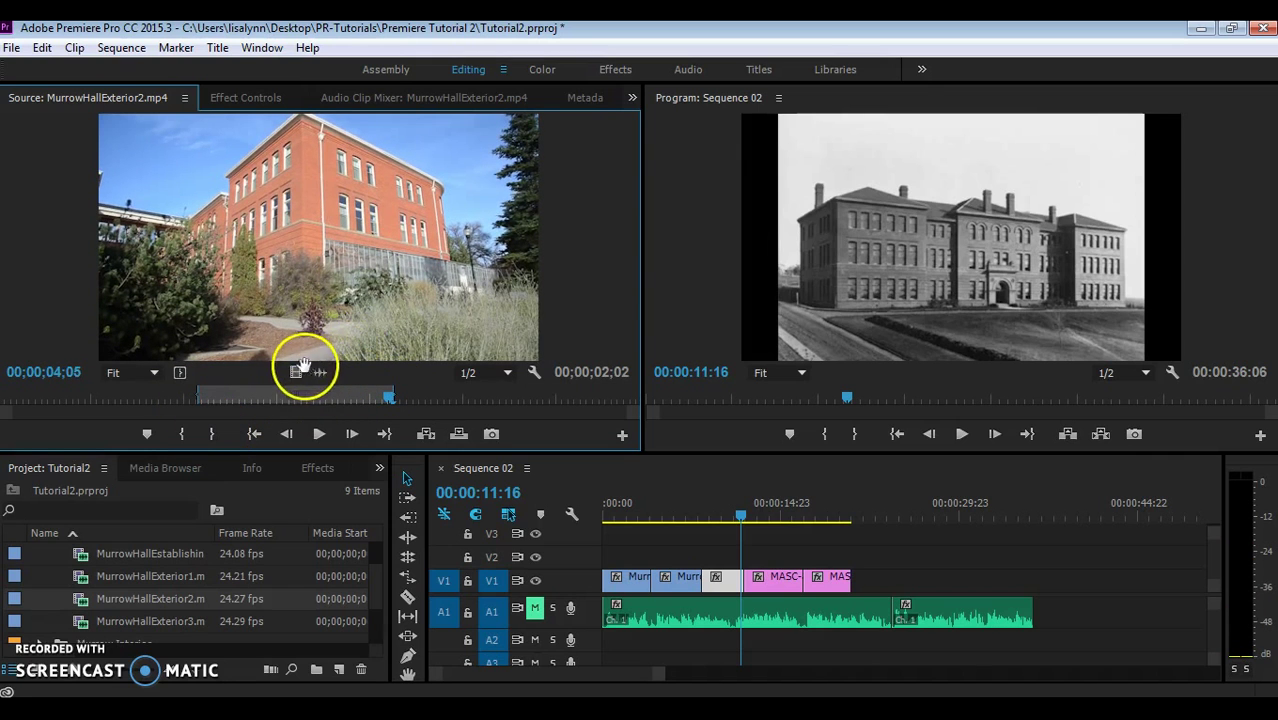
drag(295, 370, 857, 581)
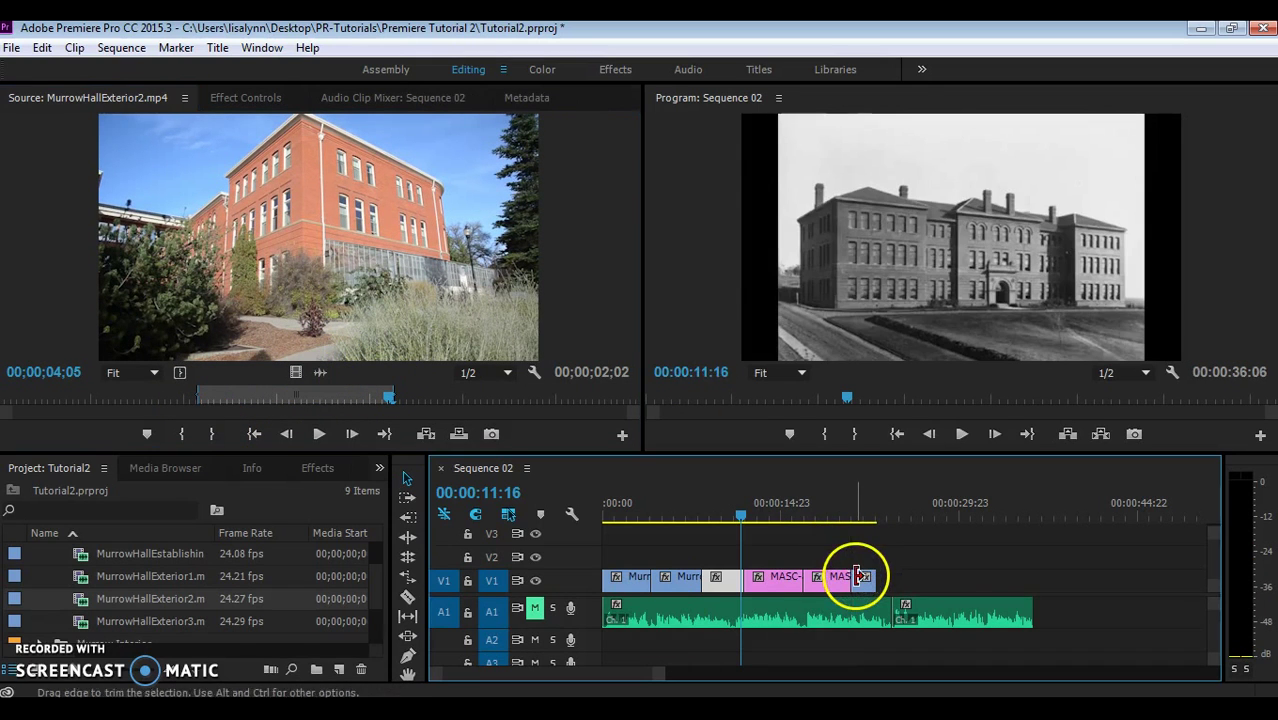
Step: Mark MurrowHallExterior3.mp4 from 00;00;01;23 to 00;00;03;27 and place only its video after MurrowHallExterior2.mp4 on V1
double_click(85, 618)
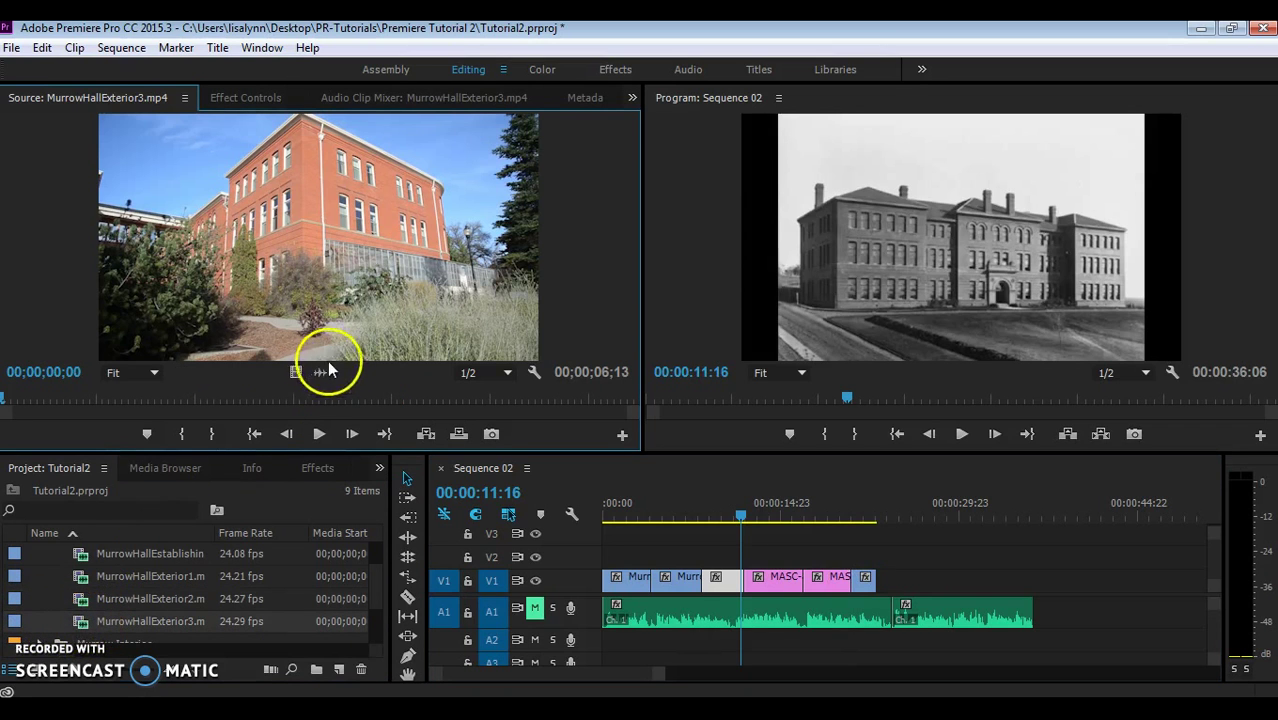
double_click(87, 620)
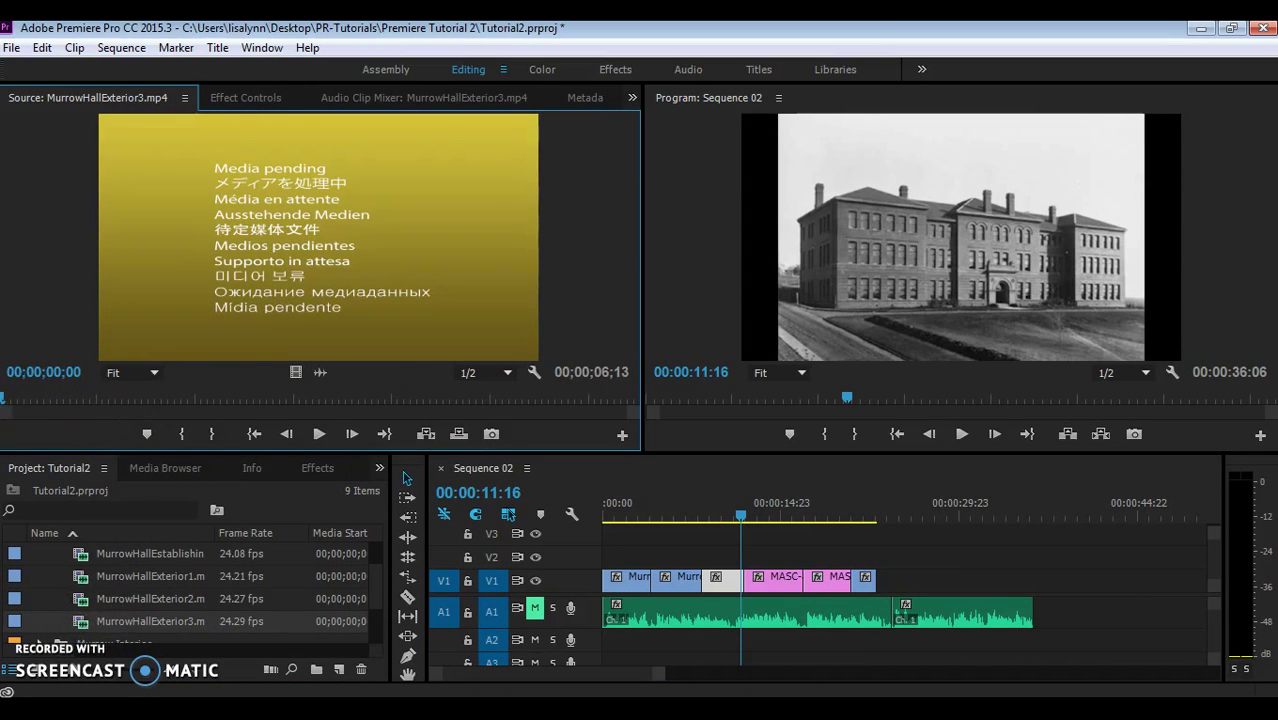
drag(14, 397, 174, 404)
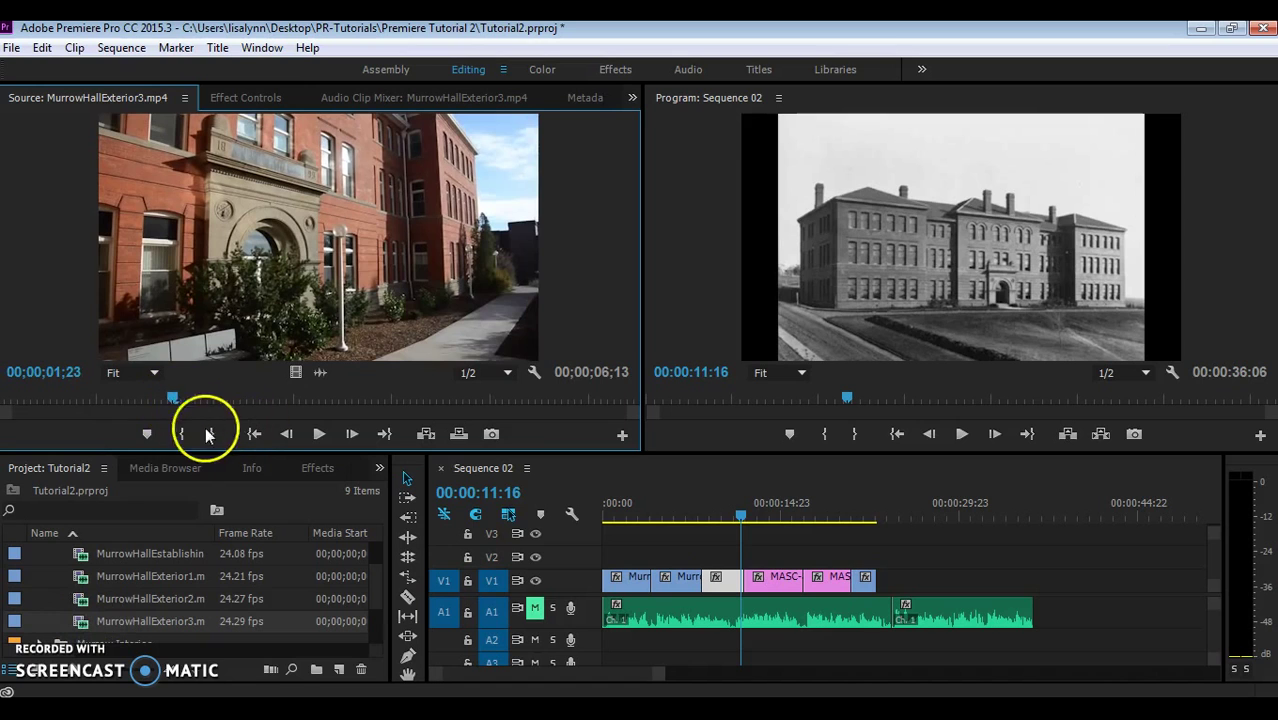
click(181, 433)
drag(172, 398, 383, 390)
click(211, 433)
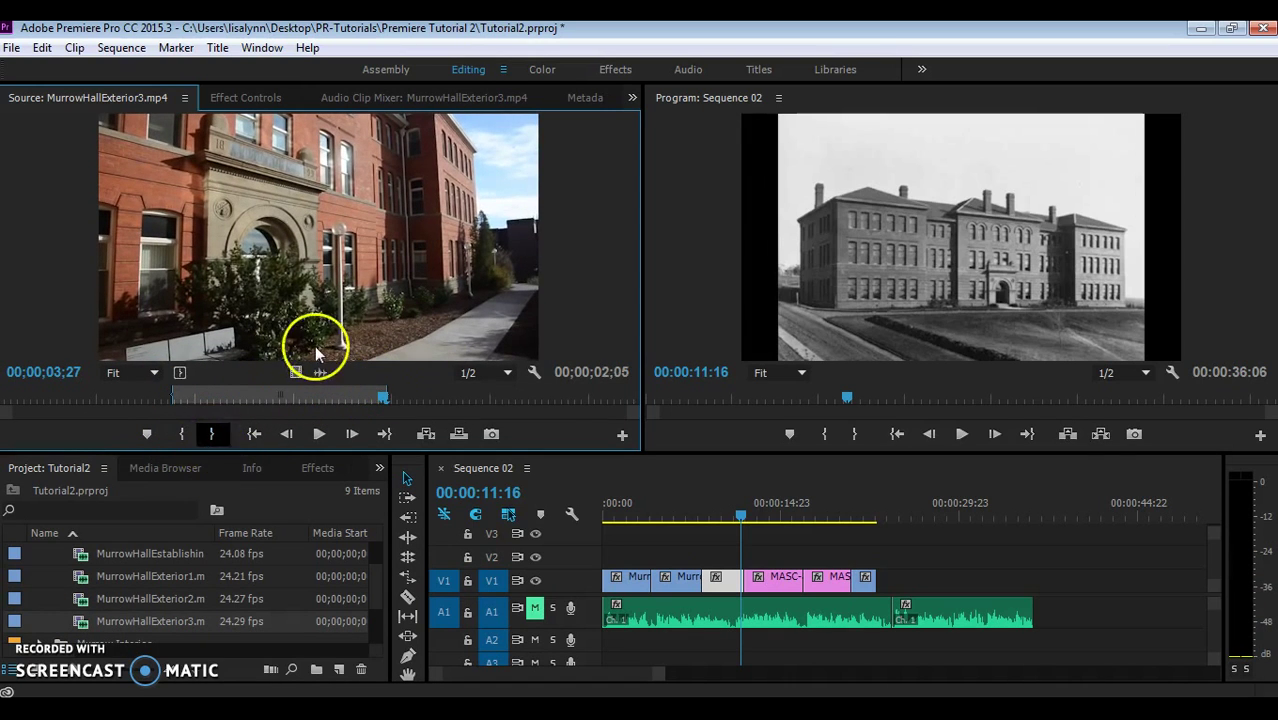
drag(300, 358, 866, 578)
Step: Expand the Murrow Interior bin and select the two exterior clips at the end of V1
drag(373, 573, 373, 605)
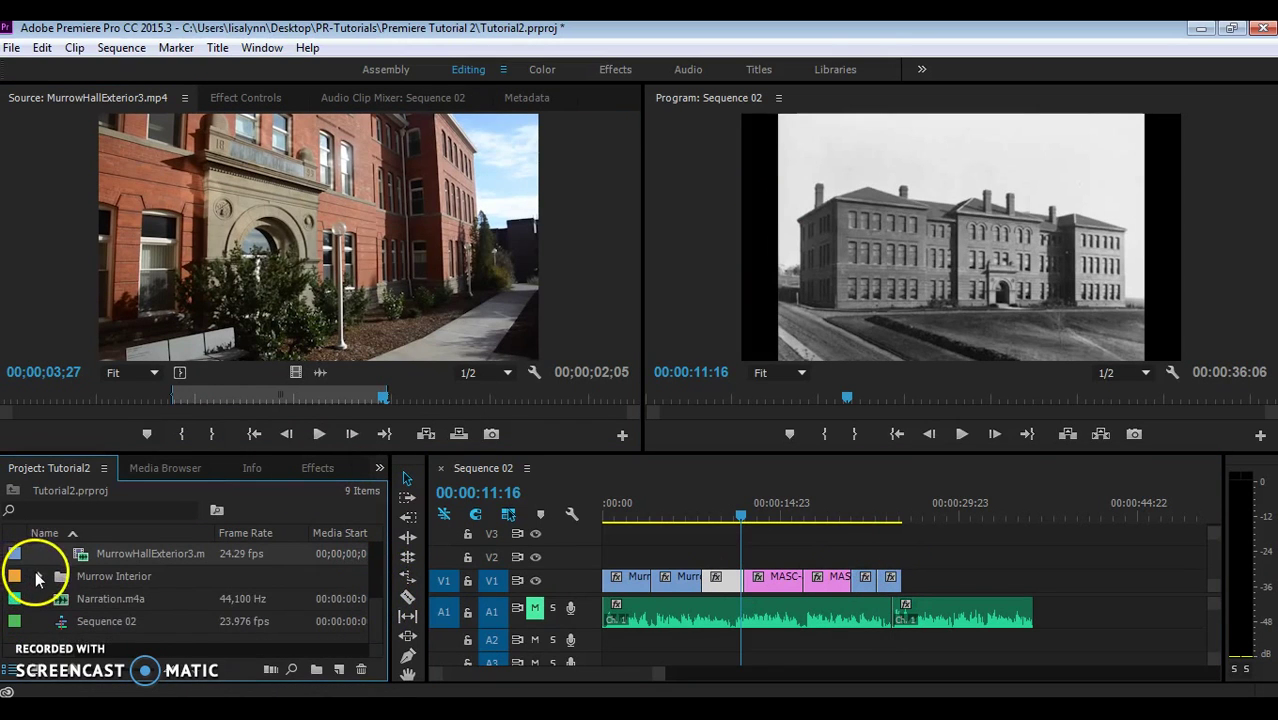
click(39, 577)
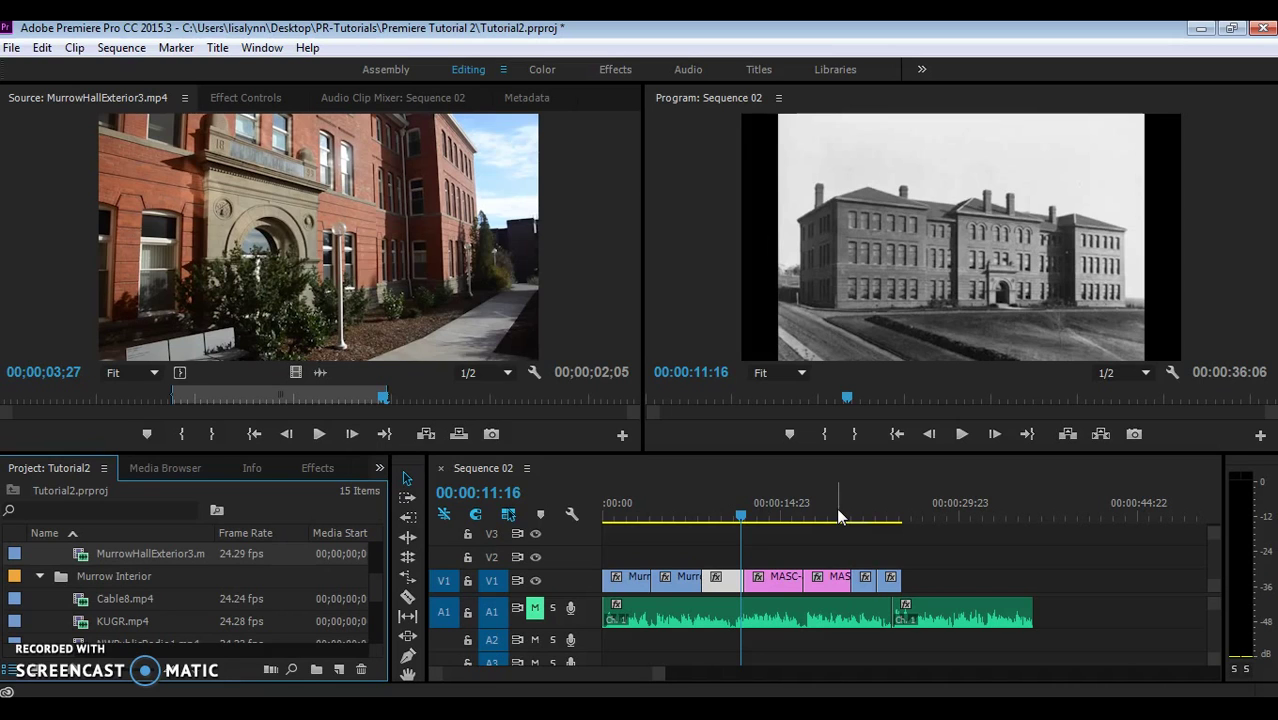
click(858, 580)
drag(847, 490, 851, 518)
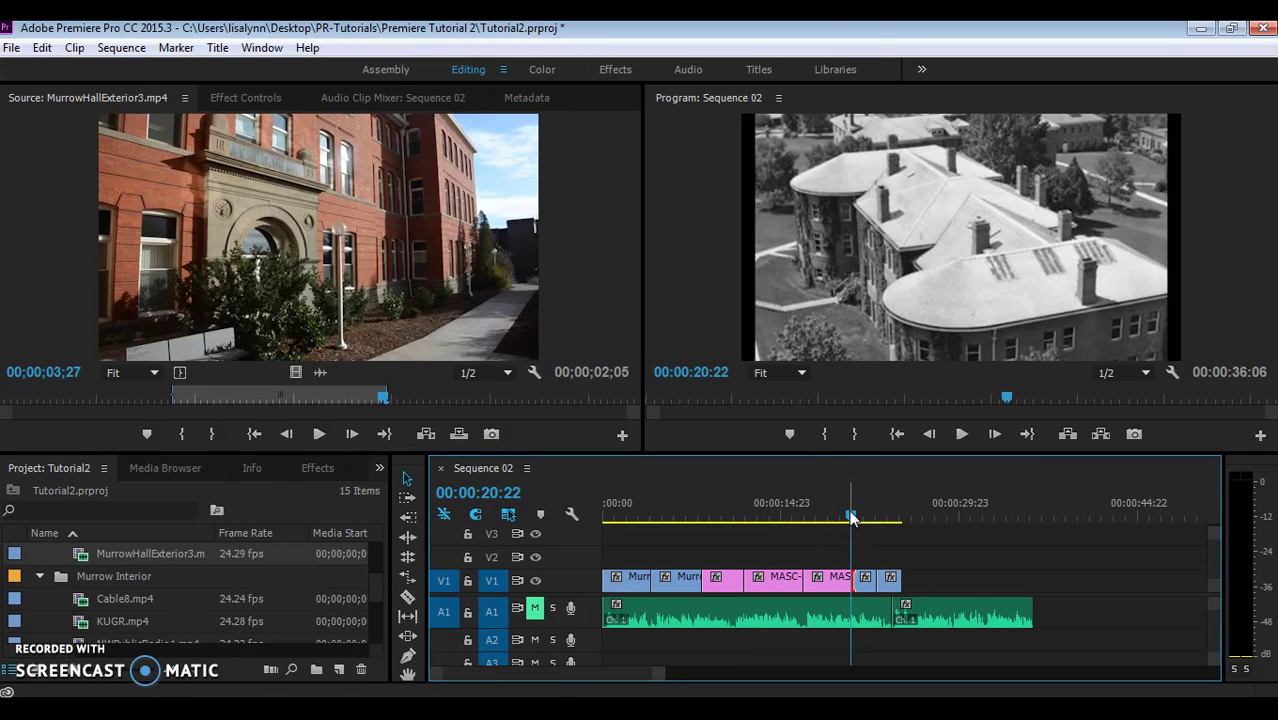
click(870, 554)
click(862, 556)
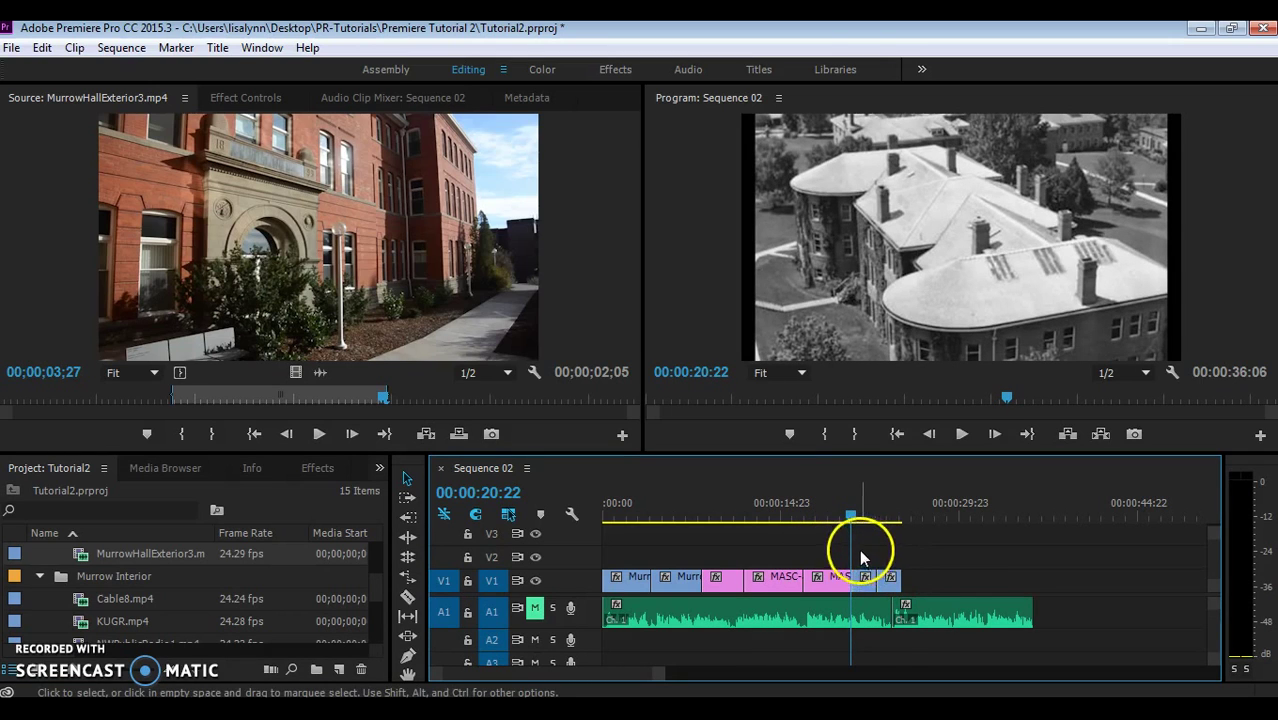
drag(861, 550, 898, 586)
click(407, 478)
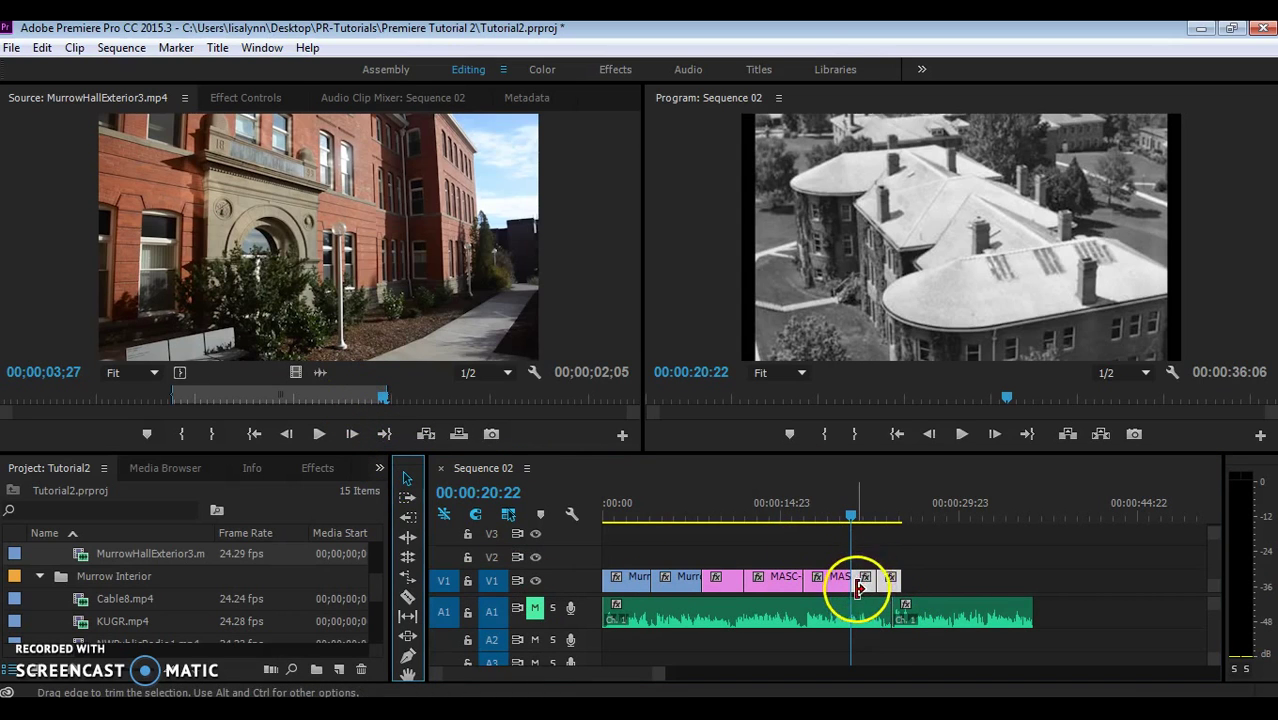
Step: Enlarge V1 to show clip thumbnails and move the two selected exterior clips to start at 00:00:24:08
drag(850, 516, 893, 520)
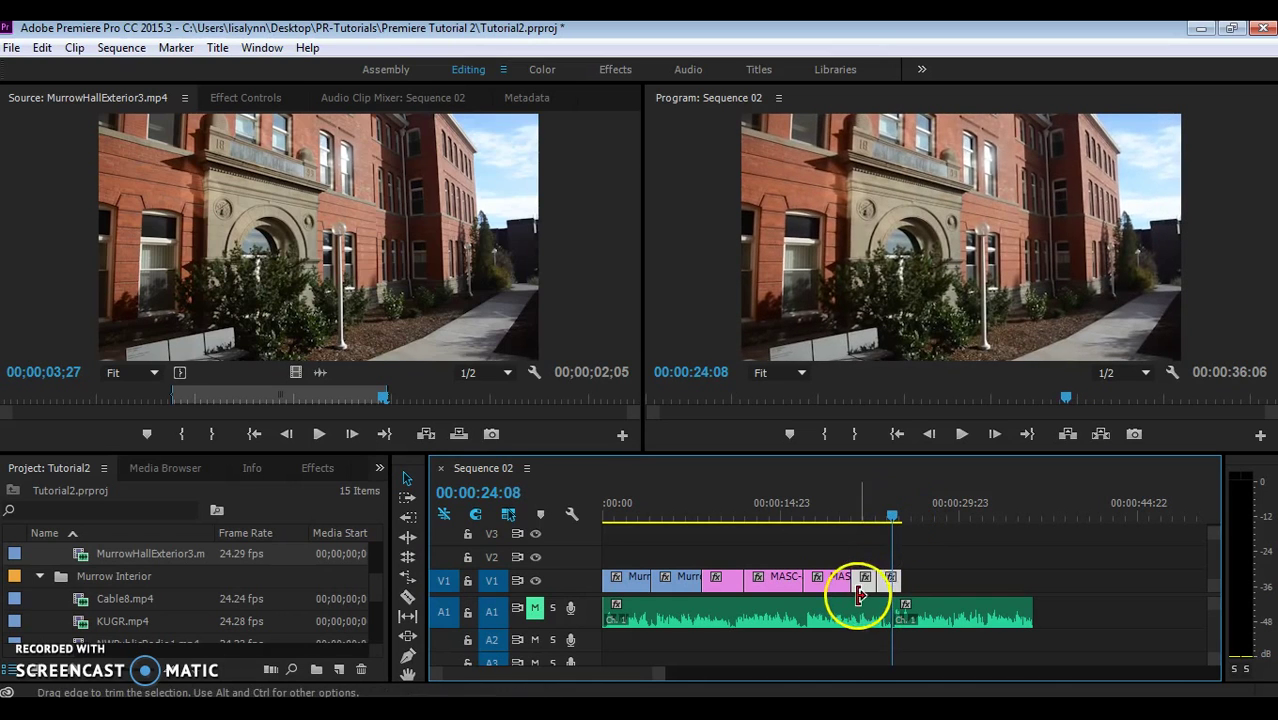
drag(549, 597, 550, 634)
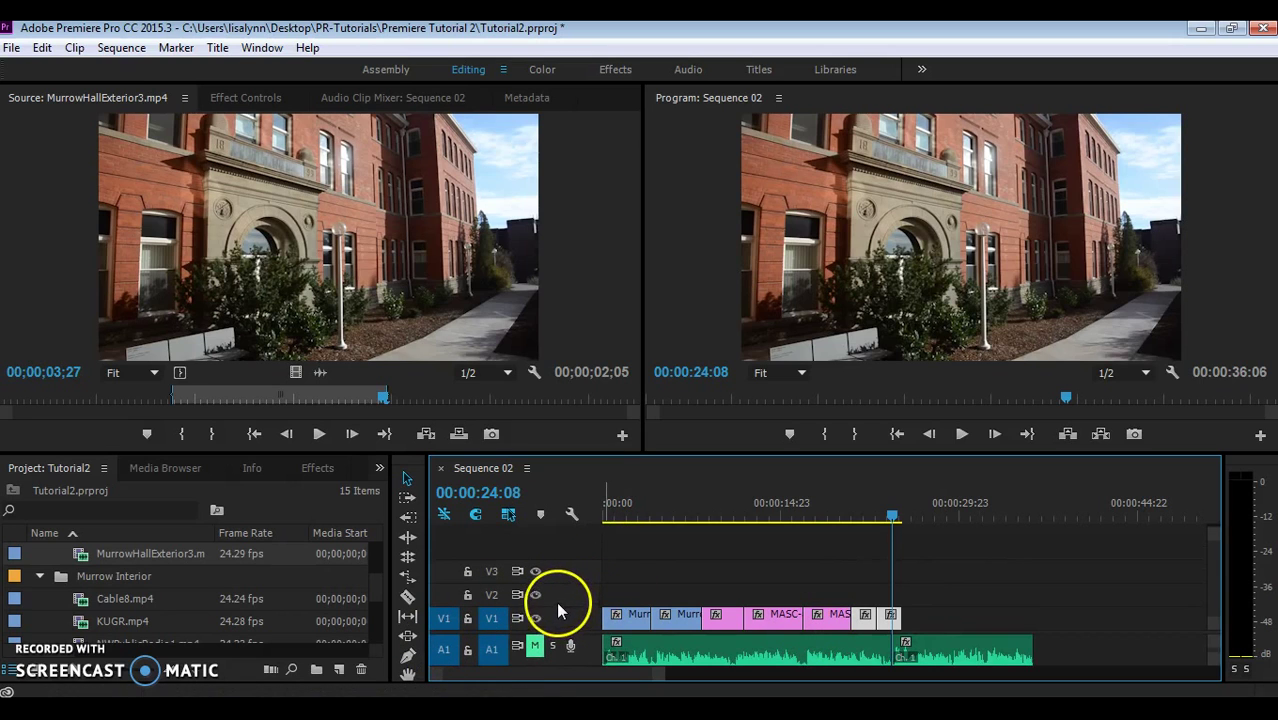
drag(547, 606, 543, 557)
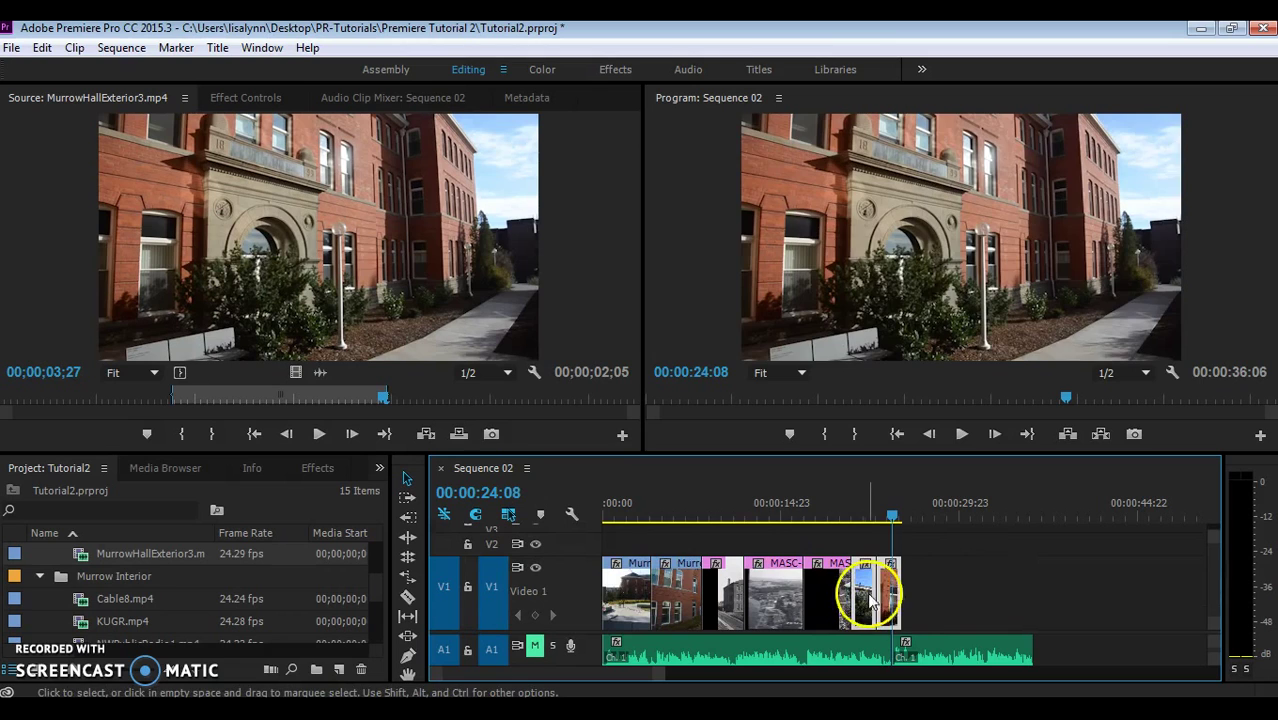
drag(870, 598, 913, 588)
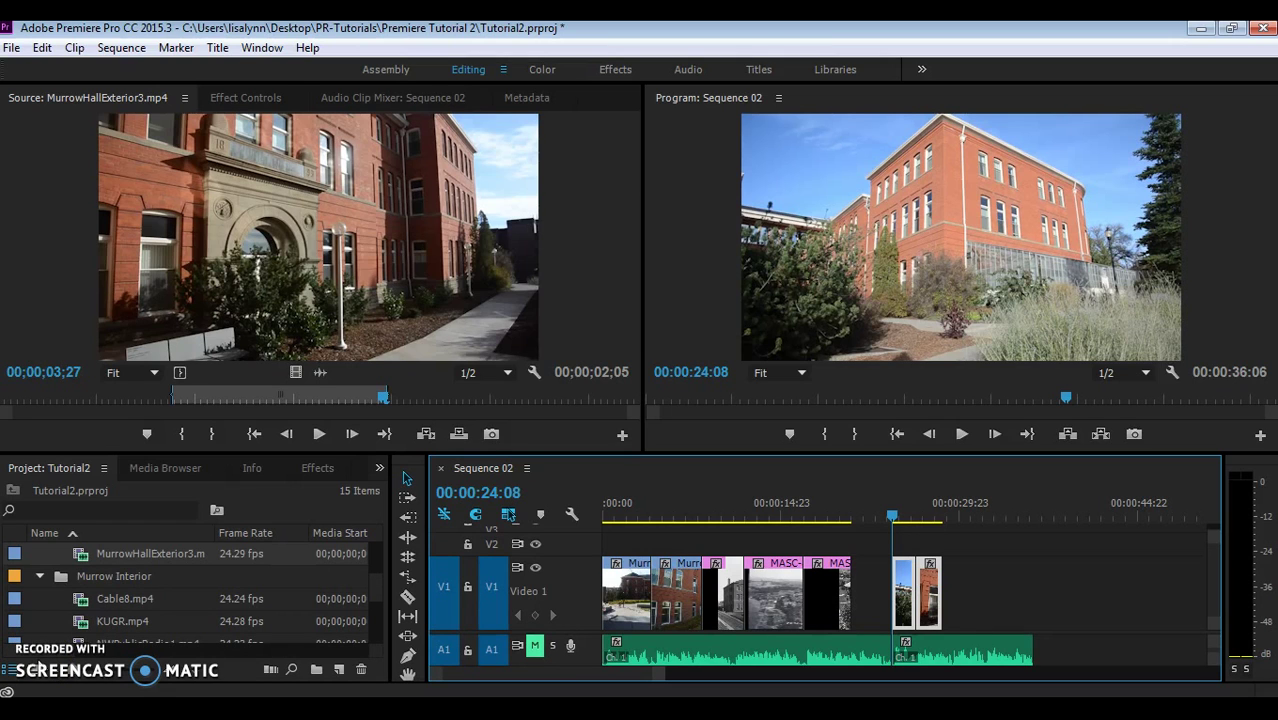
Step: Mark a short section of StudentMedia1.mp4 from the Murrow Interior bin and place its video after the exterior clips on V1
scroll(369, 603, down, 3)
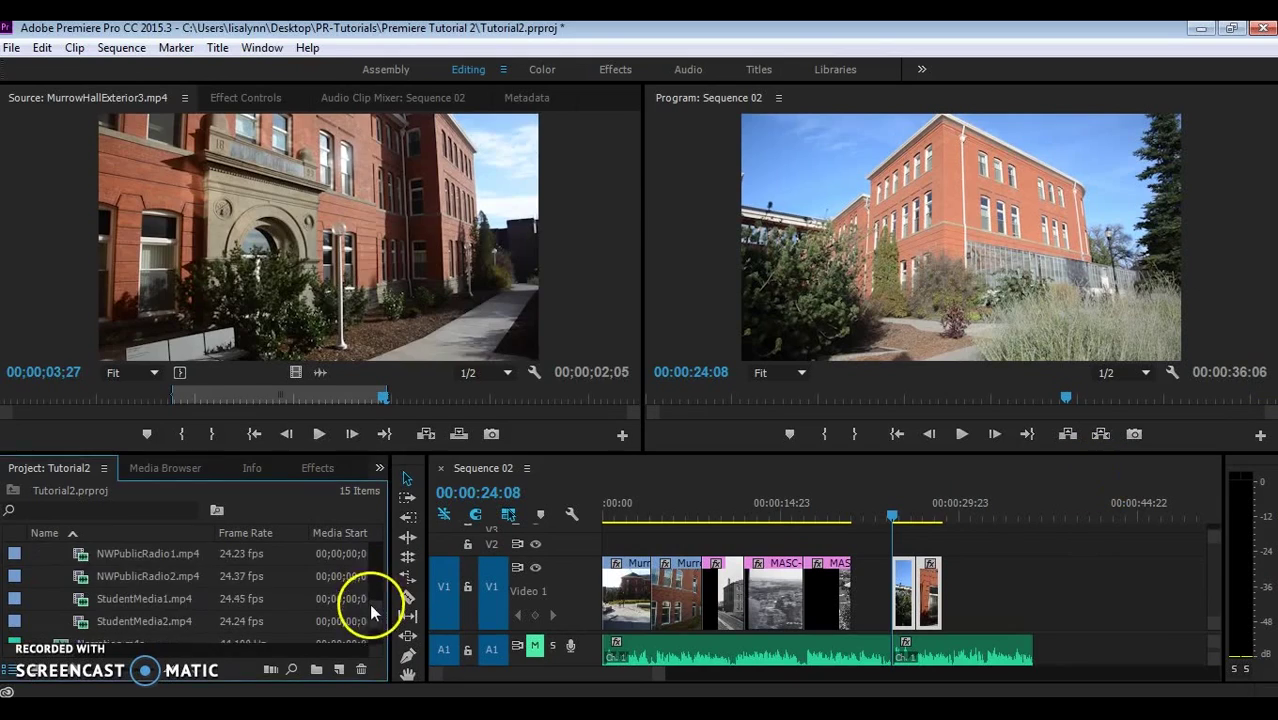
double_click(81, 599)
click(241, 397)
key(i)
drag(241, 397, 419, 397)
key(o)
drag(318, 250, 945, 583)
Step: Mark a section of StudentMedia2.mp4 and place its video directly after StudentMedia1.mp4 on V1
double_click(81, 622)
drag(27, 583, 526, 397)
click(184, 434)
click(209, 434)
drag(229, 397, 344, 397)
drag(340, 270, 960, 592)
Step: Mark a section of Cable8.mp4 and place its video directly after StudentMedia2.mp4 on V1
drag(374, 563, 374, 570)
click(39, 554)
double_click(81, 599)
drag(5, 397, 211, 397)
click(182, 434)
drag(211, 397, 382, 402)
click(211, 434)
drag(296, 330, 984, 586)
Step: Mark a section of KUGR.mp4 and place its video directly after Cable8.mp4 on V1
double_click(81, 622)
drag(95, 397, 528, 398)
click(182, 434)
click(211, 434)
drag(300, 325, 1008, 592)
Step: Mark a section of NWPublicRadio1.mp4 and place its video directly after KUGR.mp4 on V1
drag(375, 565, 375, 576)
double_click(79, 600)
drag(5, 397, 434, 397)
click(182, 434)
click(211, 434)
drag(294, 372, 1030, 588)
Step: Mark a 00;00;01;06 section of NWPublicRadio2.mp4 ending at 00;00;03;13 and place its video at the end of V1
double_click(82, 621)
drag(46, 397, 281, 397)
key(i)
drag(281, 397, 430, 398)
key(o)
drag(296, 372, 1050, 583)
Step: Unmute the narration on A1 and play the sequence from its opening clips up to the gap on V1
click(616, 507)
key(space)
drag(616, 510, 680, 512)
click(677, 513)
key(space)
click(540, 649)
click(672, 511)
key(space)
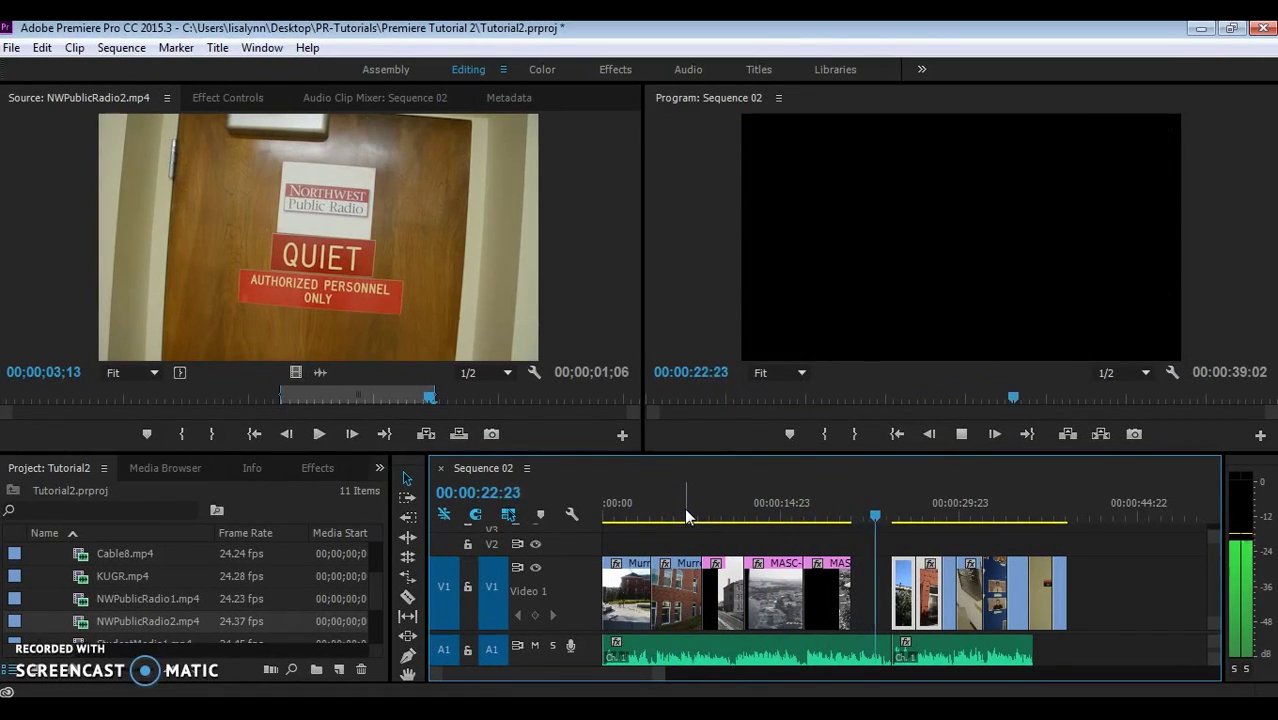
key(space)
Step: Close the V1 gap by extending the 1933 image and the start of MurrowHallExterior2.mp4, and play the following clips with the narration
drag(892, 590, 884, 588)
click(901, 513)
key(space)
click(886, 499)
key(space)
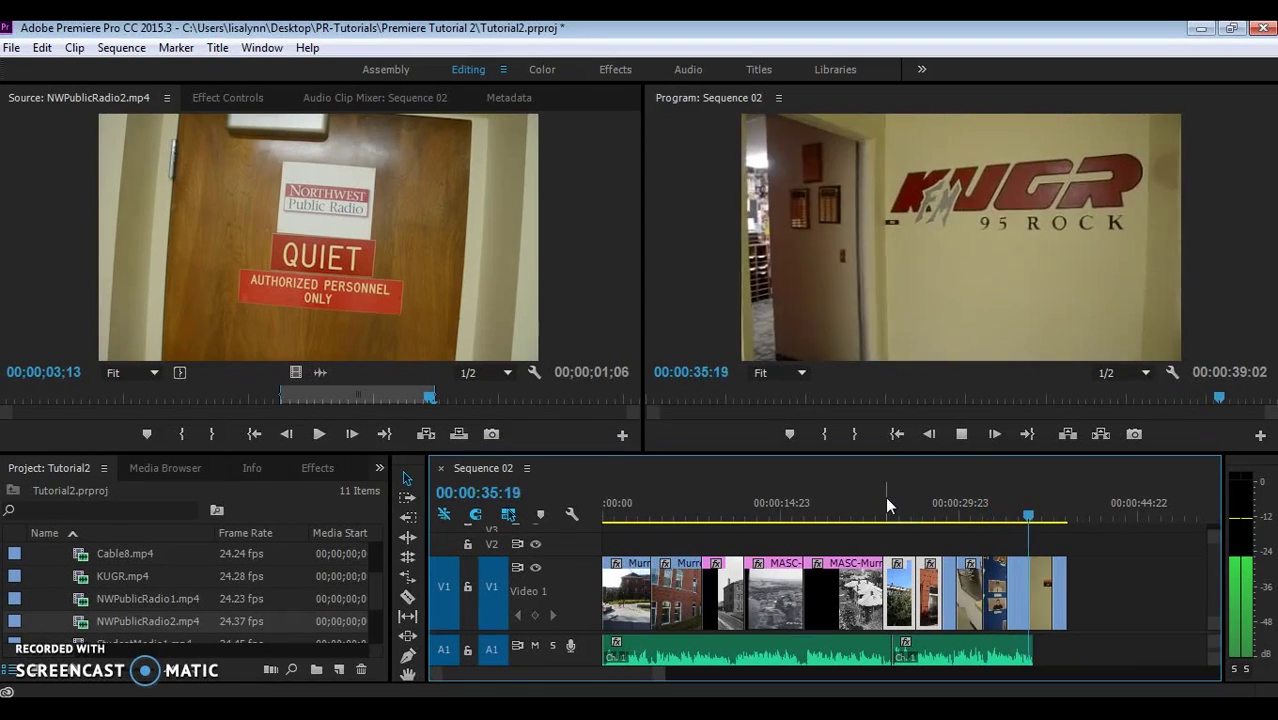
Step: Activate the Ripple Edit tool over the interior clips and save the project
click(984, 574)
click(407, 537)
click(975, 585)
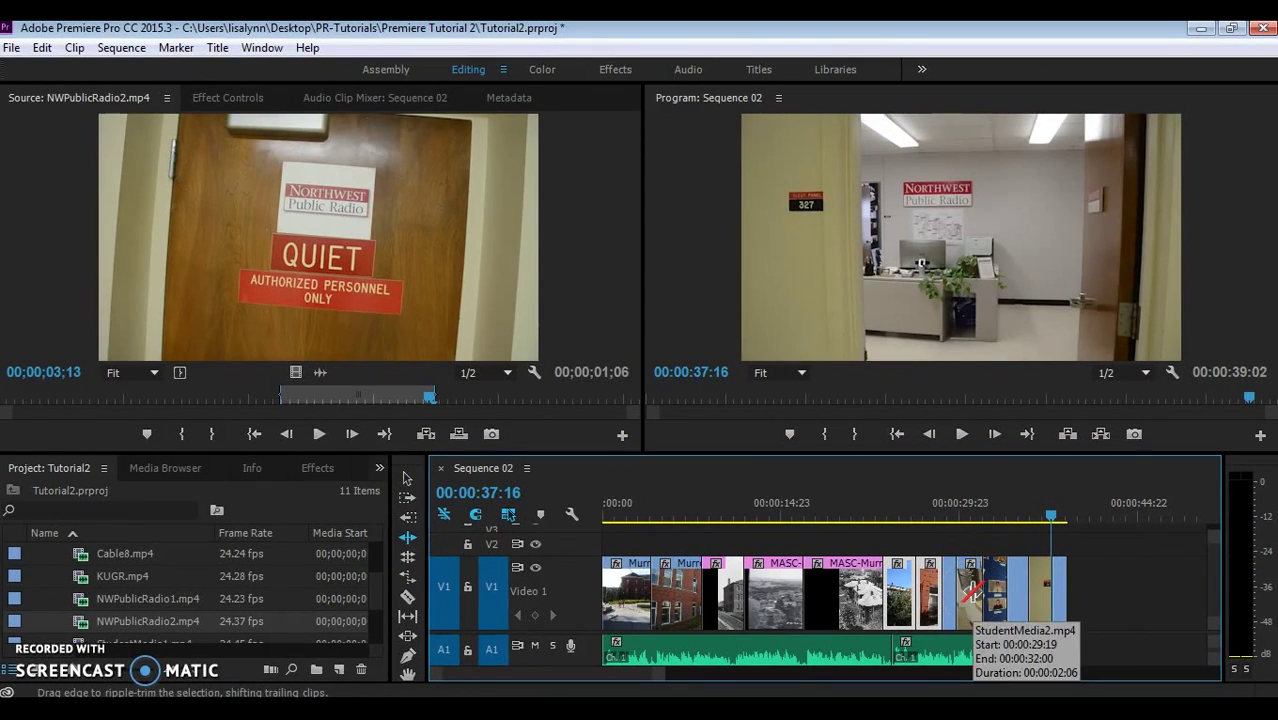
key(ctrl+s)
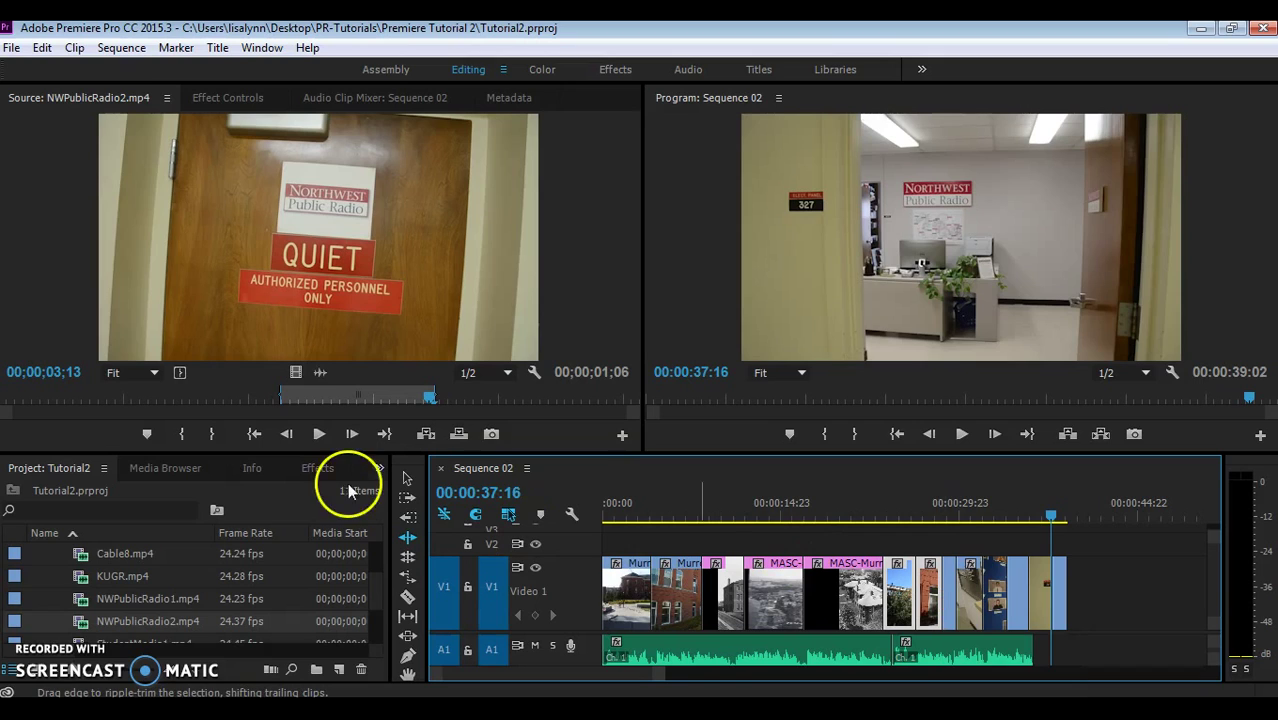
Step: Roll the cuts at both ends of the MASC-aerial.jpg image slightly later with the Rolling Edit tool
click(407, 558)
mouse_move(747, 595)
mouse_down()
mouse_move(773, 596)
mouse_move(757, 594)
mouse_up()
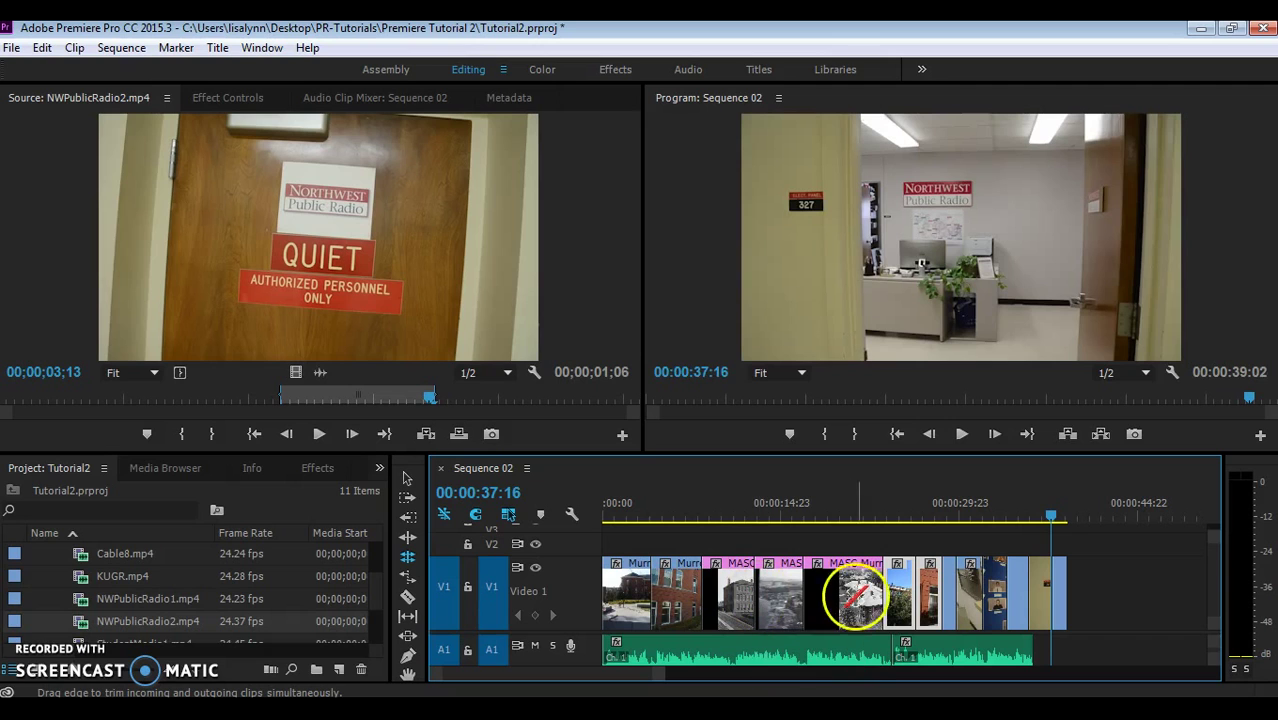
drag(804, 591, 761, 595)
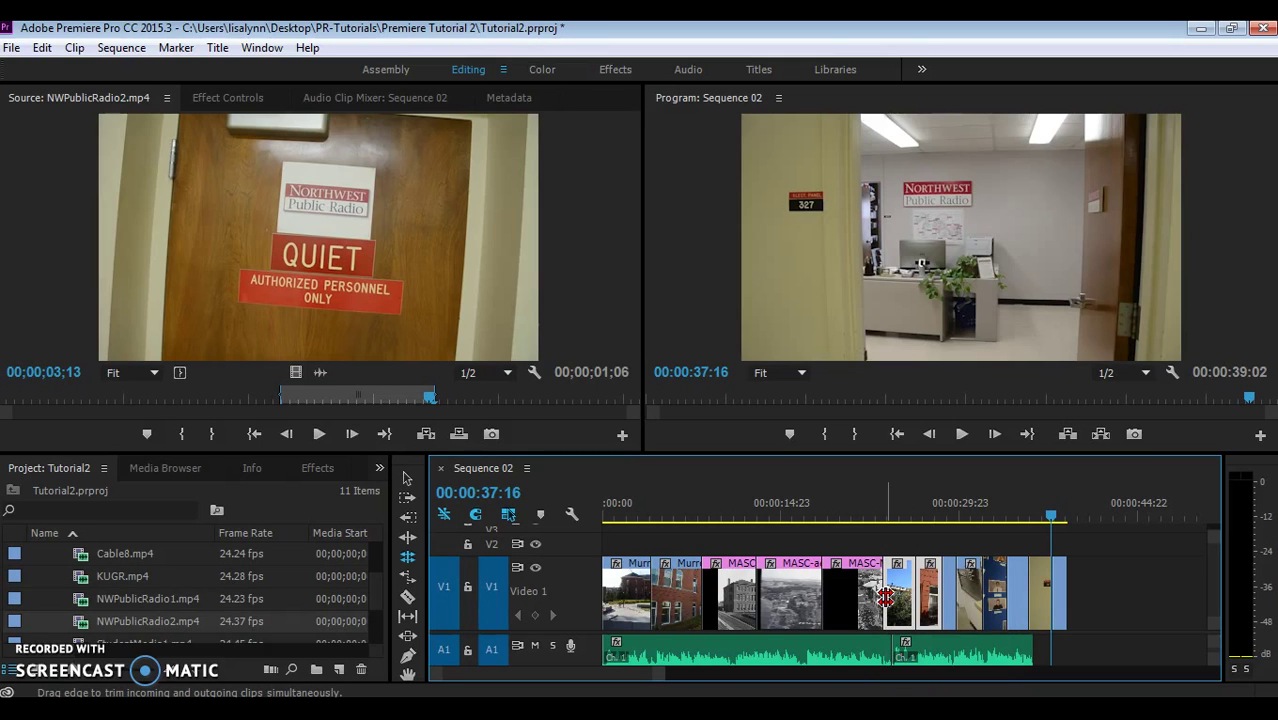
Step: Ripple-trim NWPublicRadio1.mp4 and the end of StudentMedia2.mp4 to shorten the sequence to 00:00:37:03
click(407, 540)
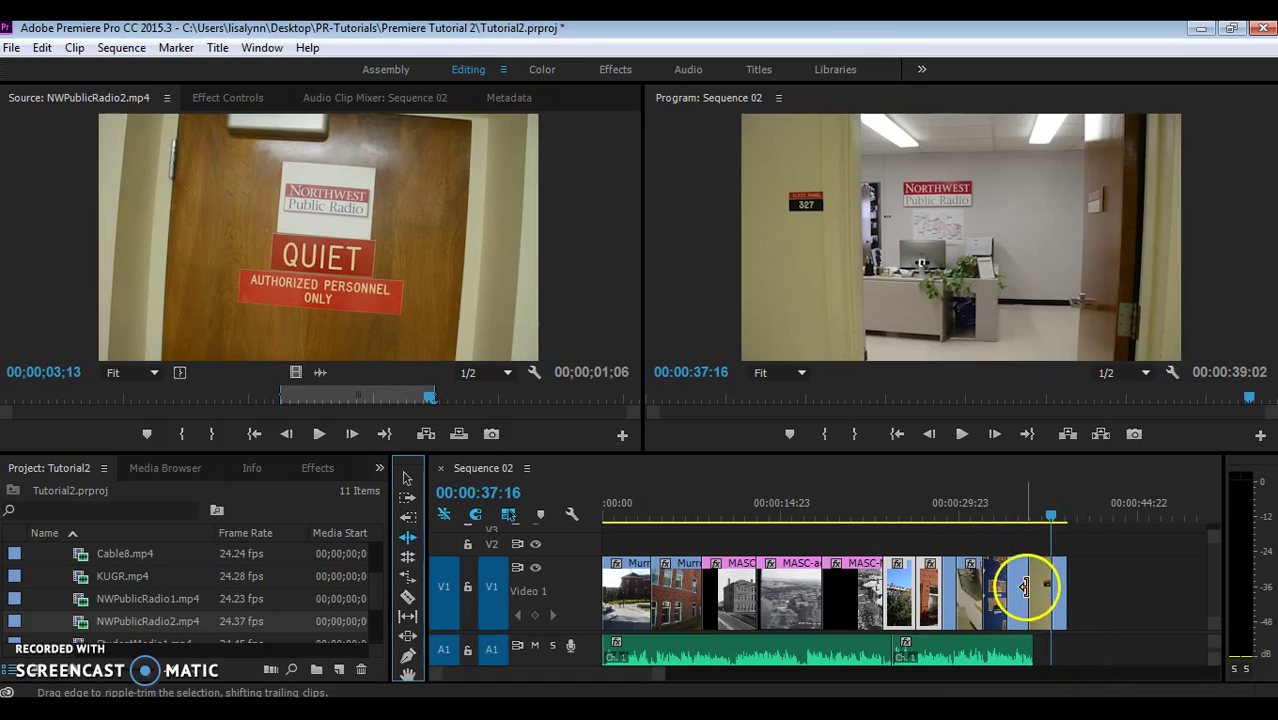
mouse_move(1026, 592)
mouse_down()
mouse_move(980, 592)
mouse_move(1045, 590)
mouse_up()
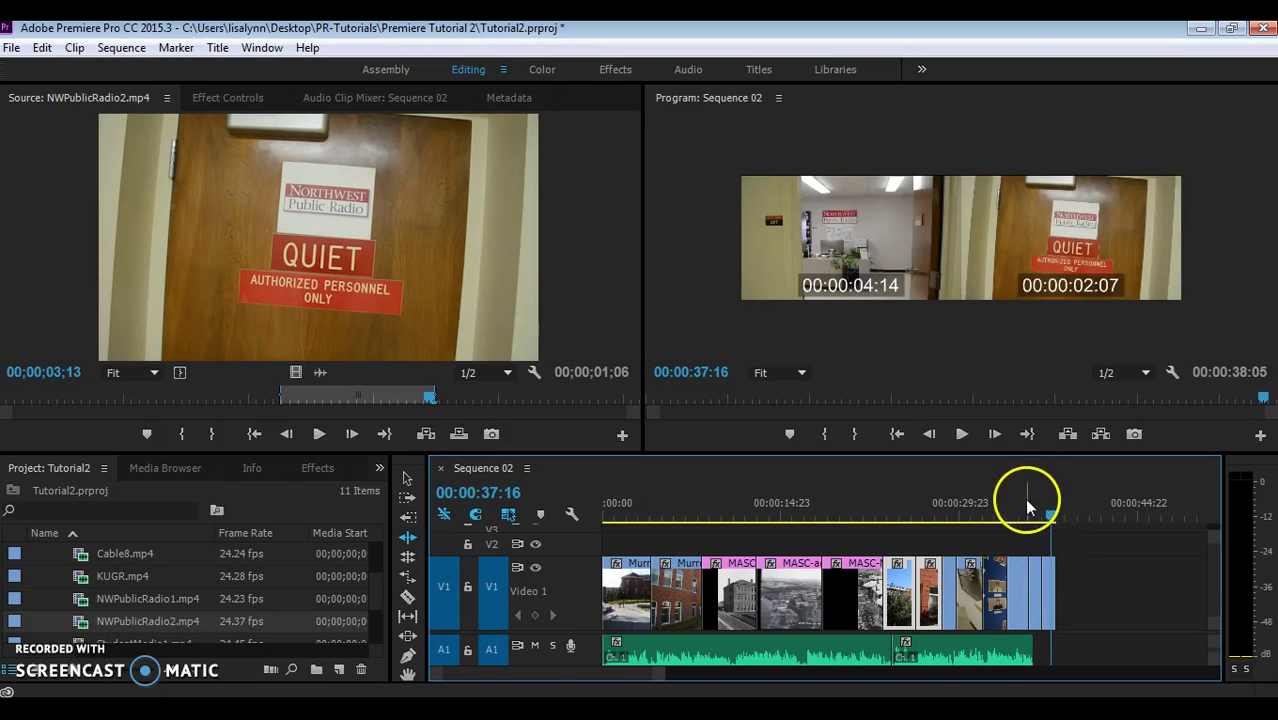
drag(659, 675, 613, 675)
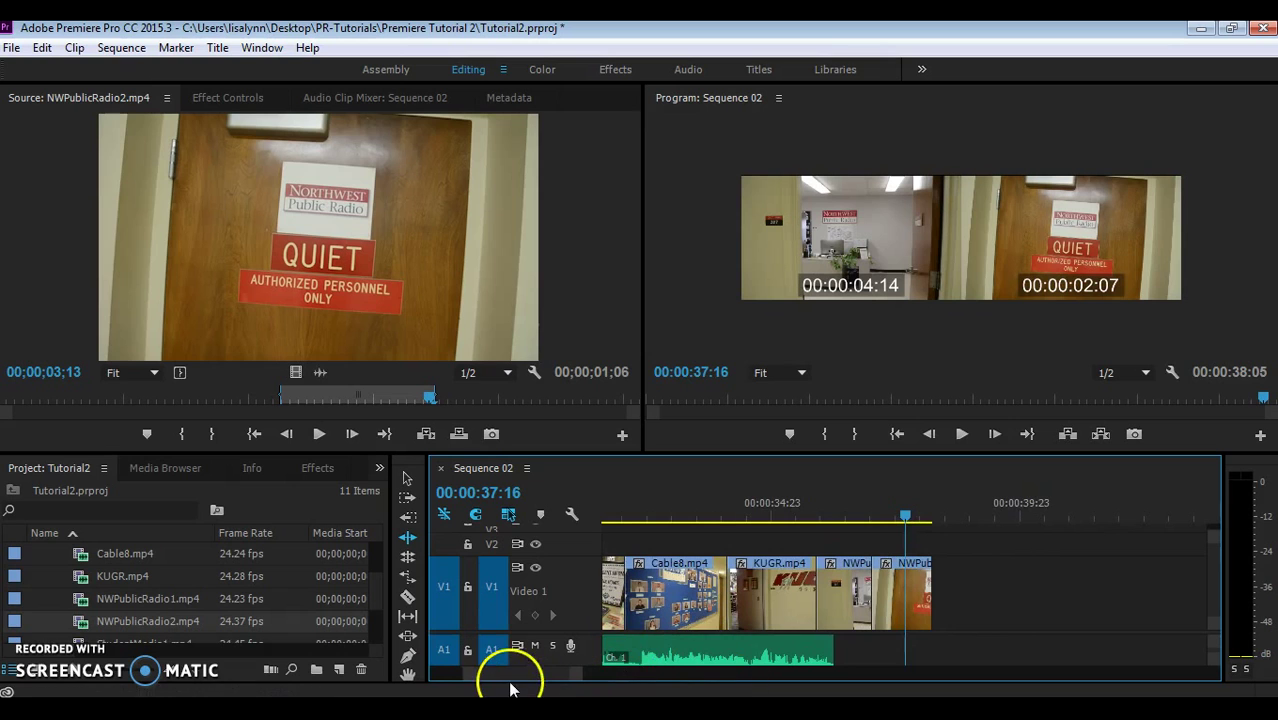
drag(508, 674, 504, 673)
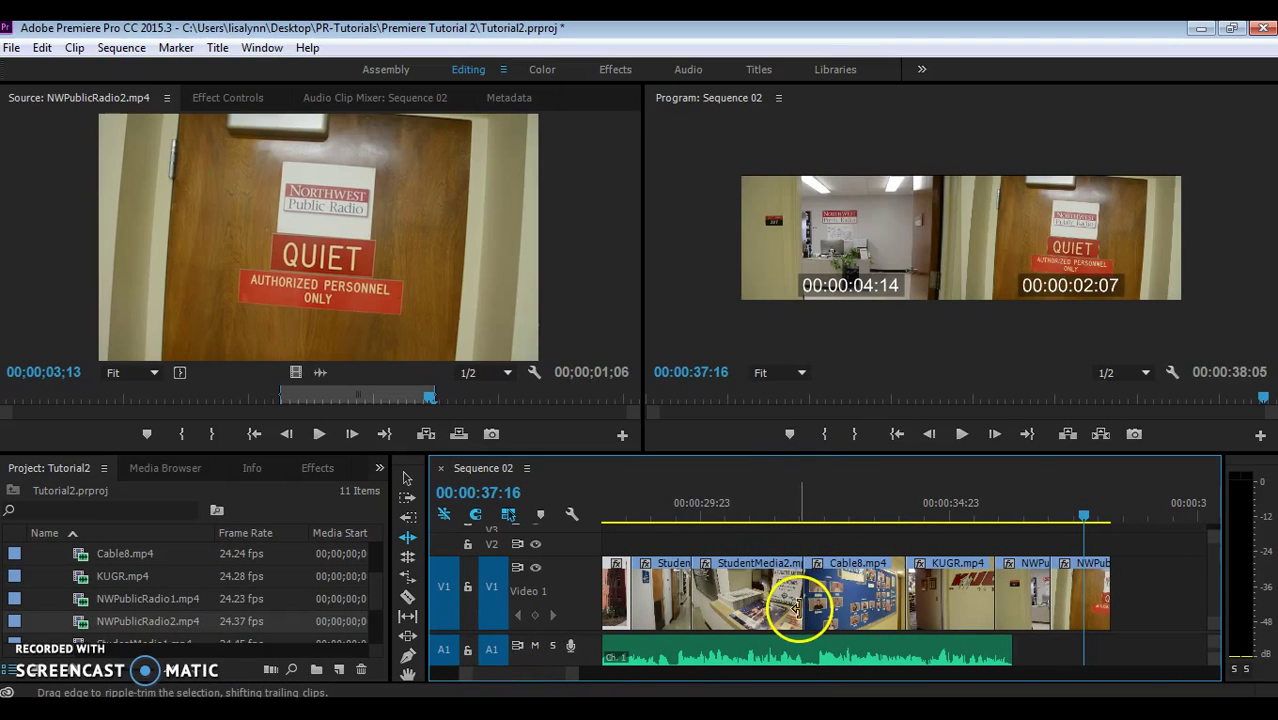
drag(801, 601, 763, 597)
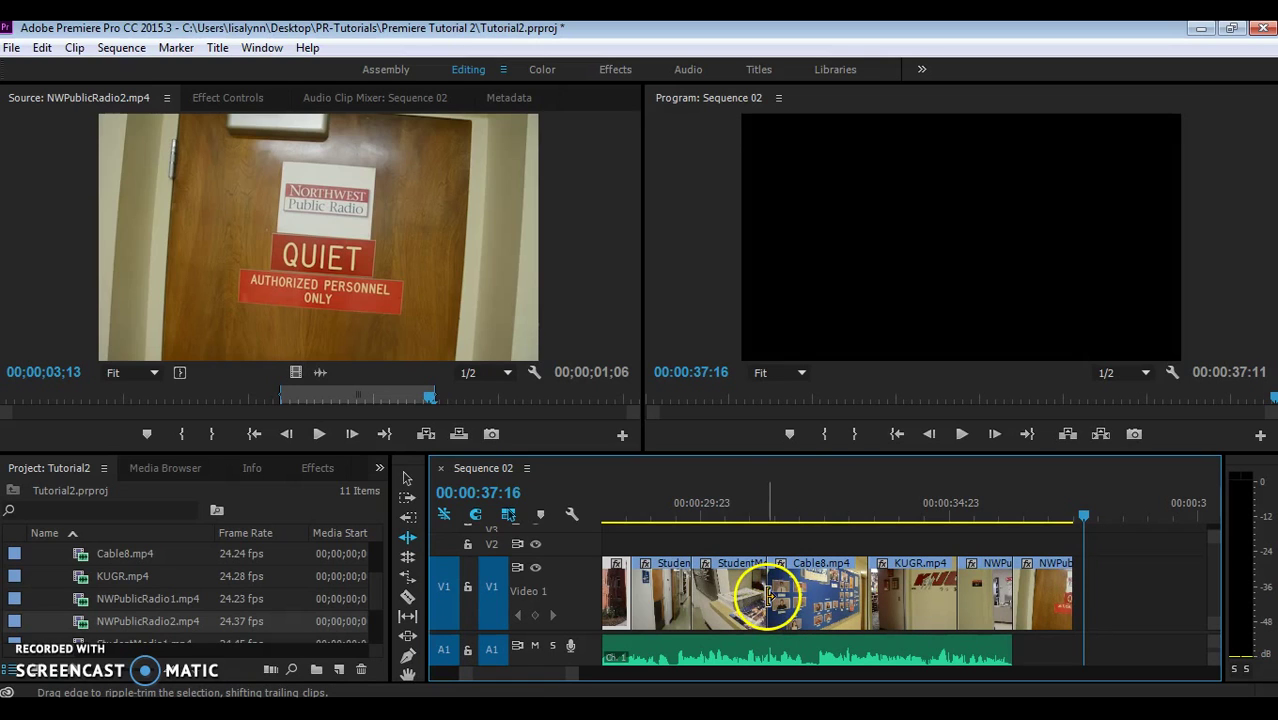
drag(758, 594, 700, 590)
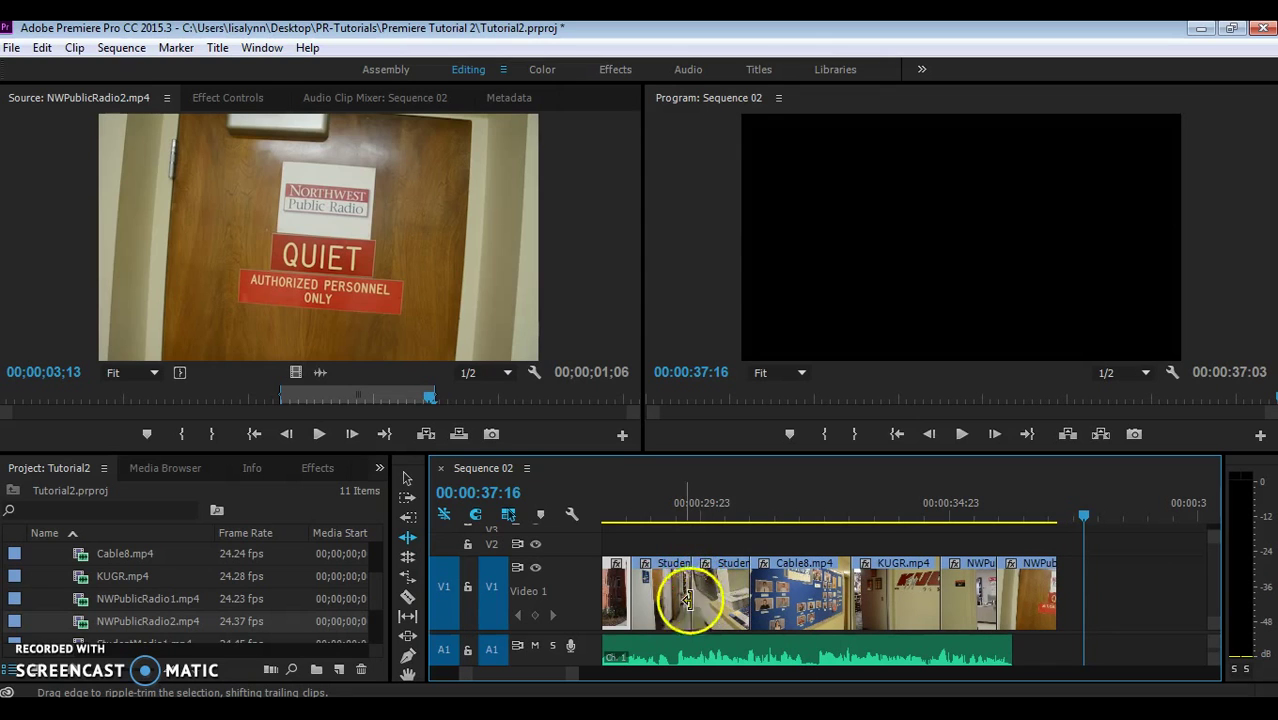
Step: Roll the cut between the two StudentMedia clips slightly later, and roll the StudentMedia2.mp4 to Cable8.mp4 cut to 00:00:31:07
click(407, 556)
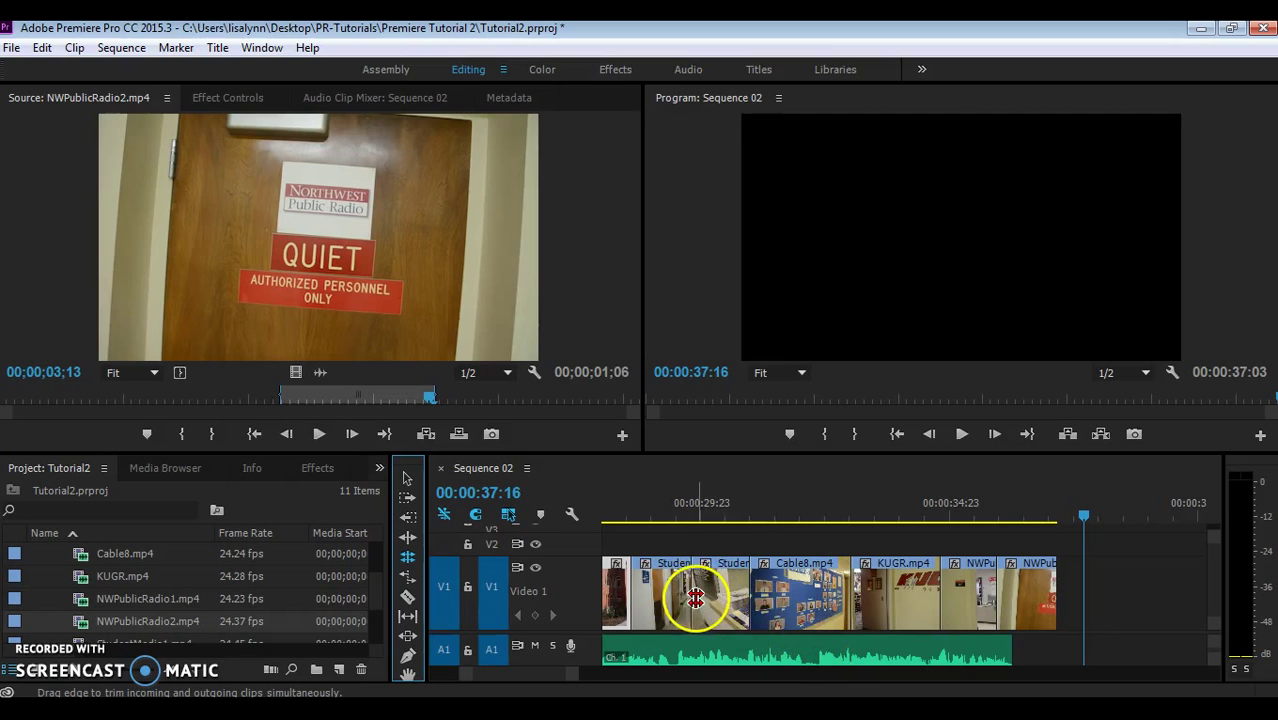
drag(695, 594, 706, 594)
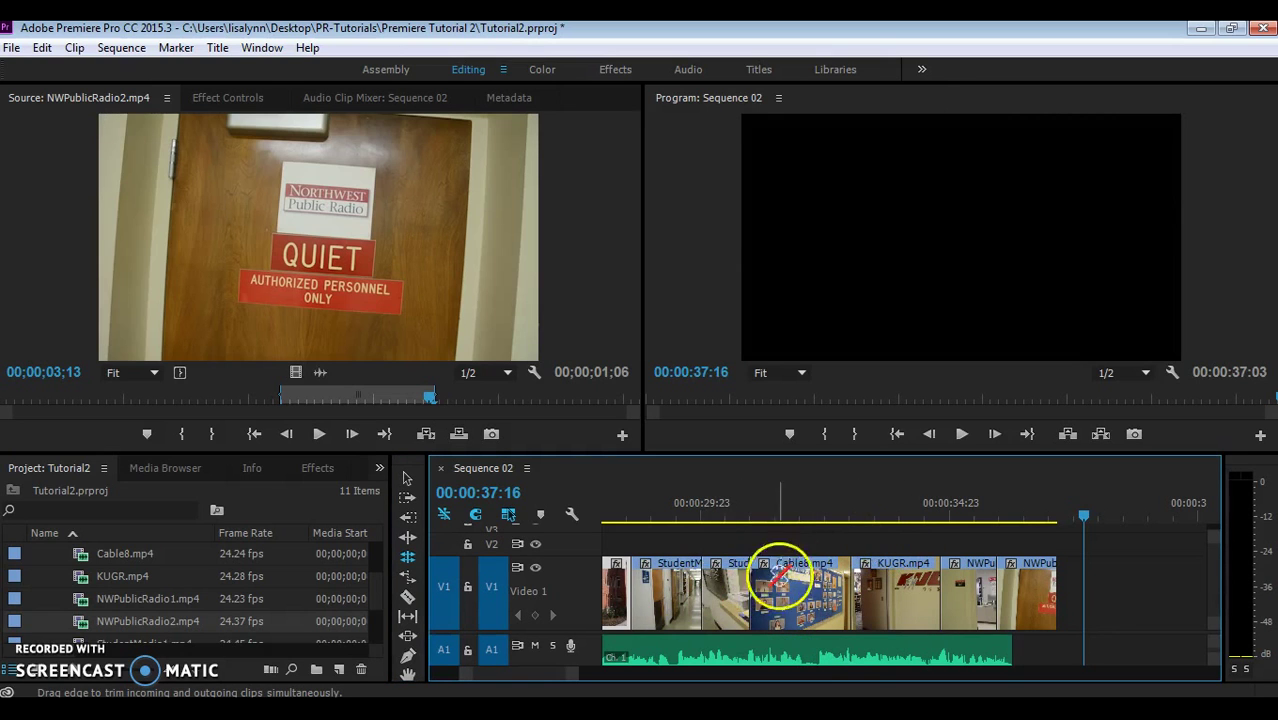
drag(772, 588, 772, 588)
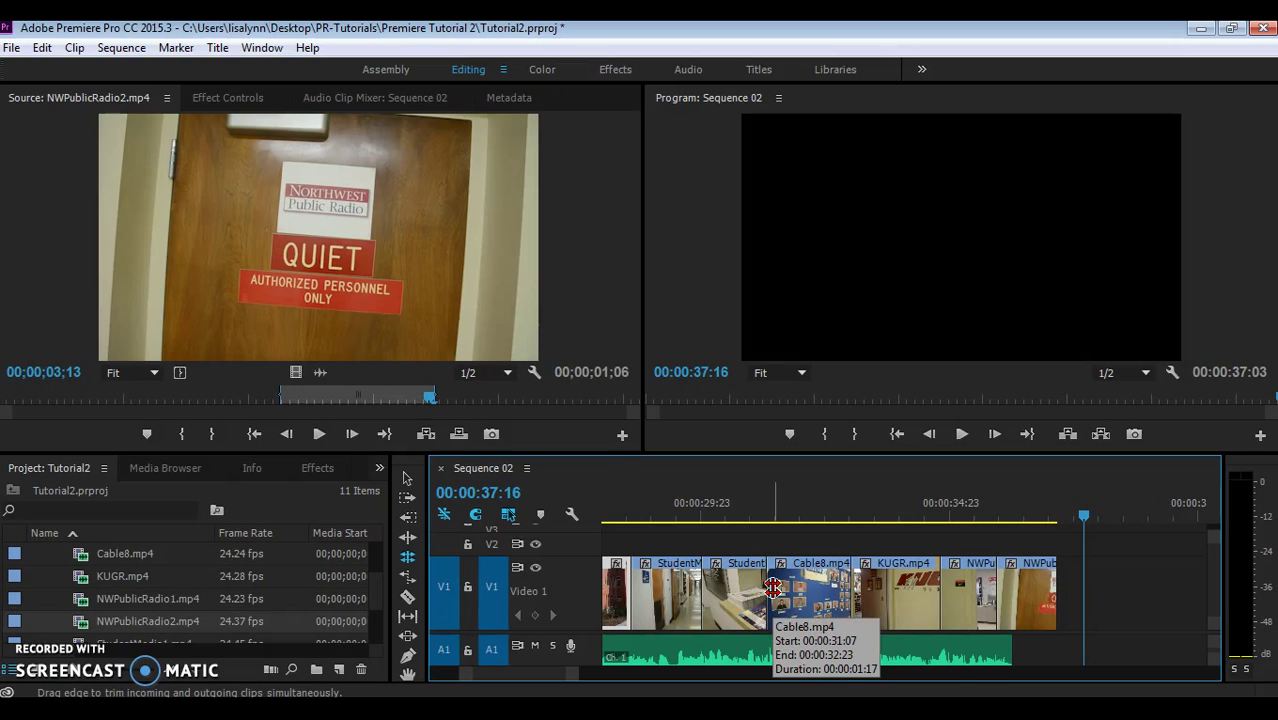
click(410, 479)
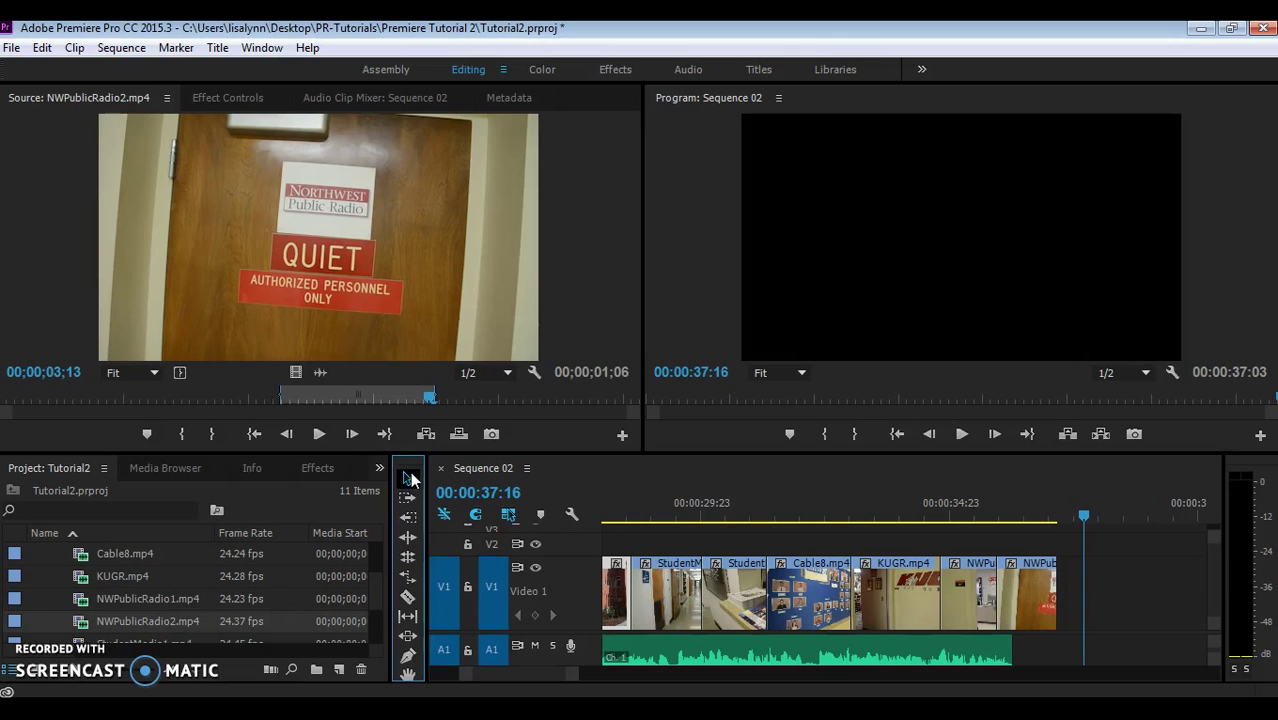
Step: Move the playhead back to 00:00:10:06 on the Science Hall image and mute the narration track A1
drag(520, 674, 686, 674)
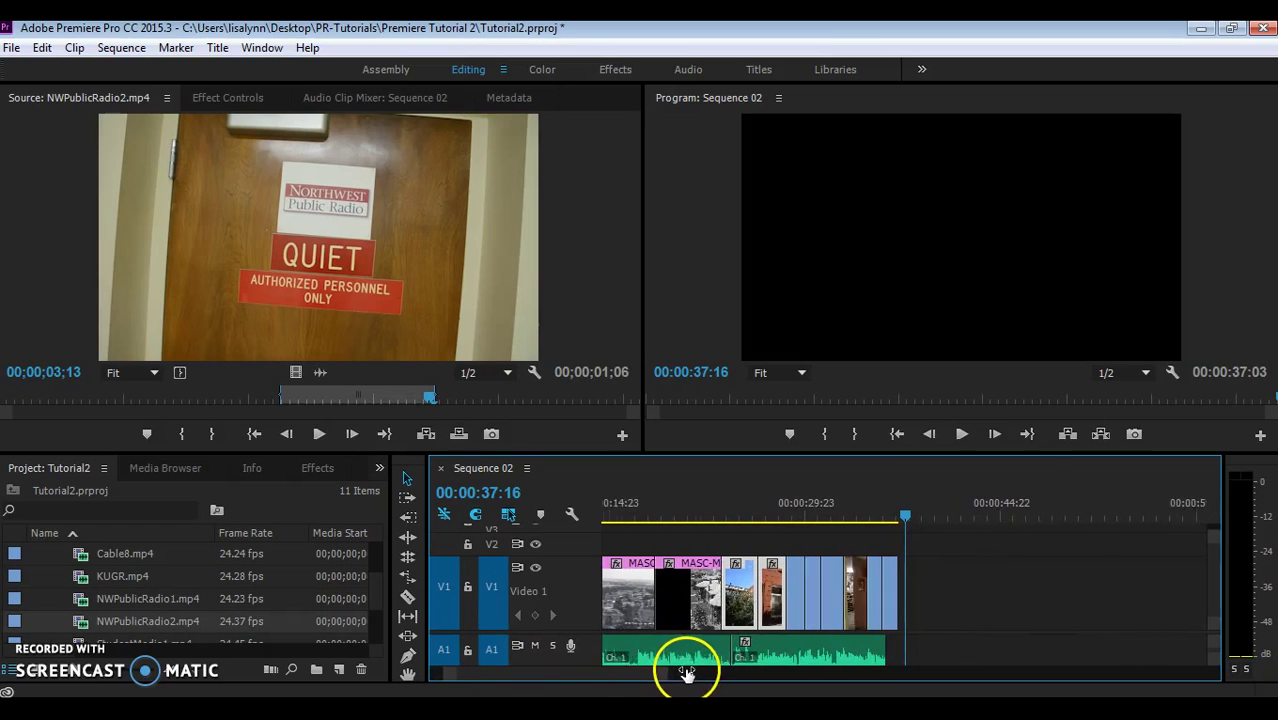
drag(599, 677, 562, 677)
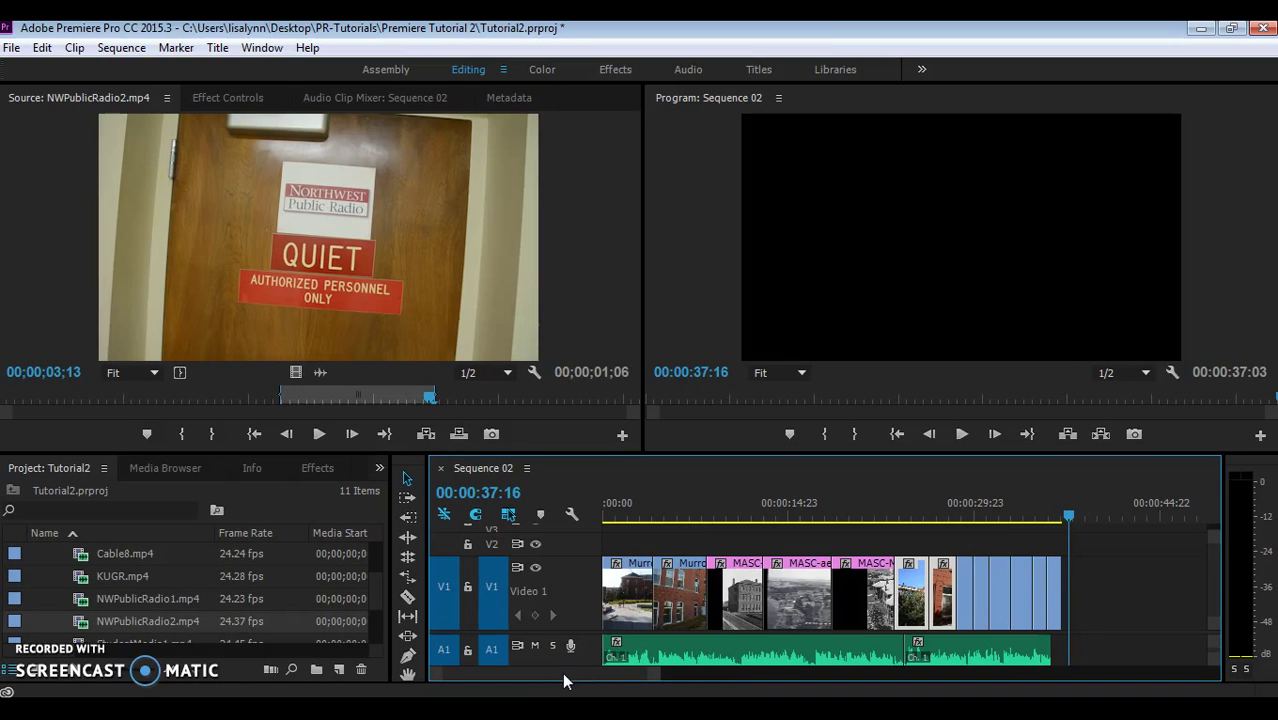
click(401, 479)
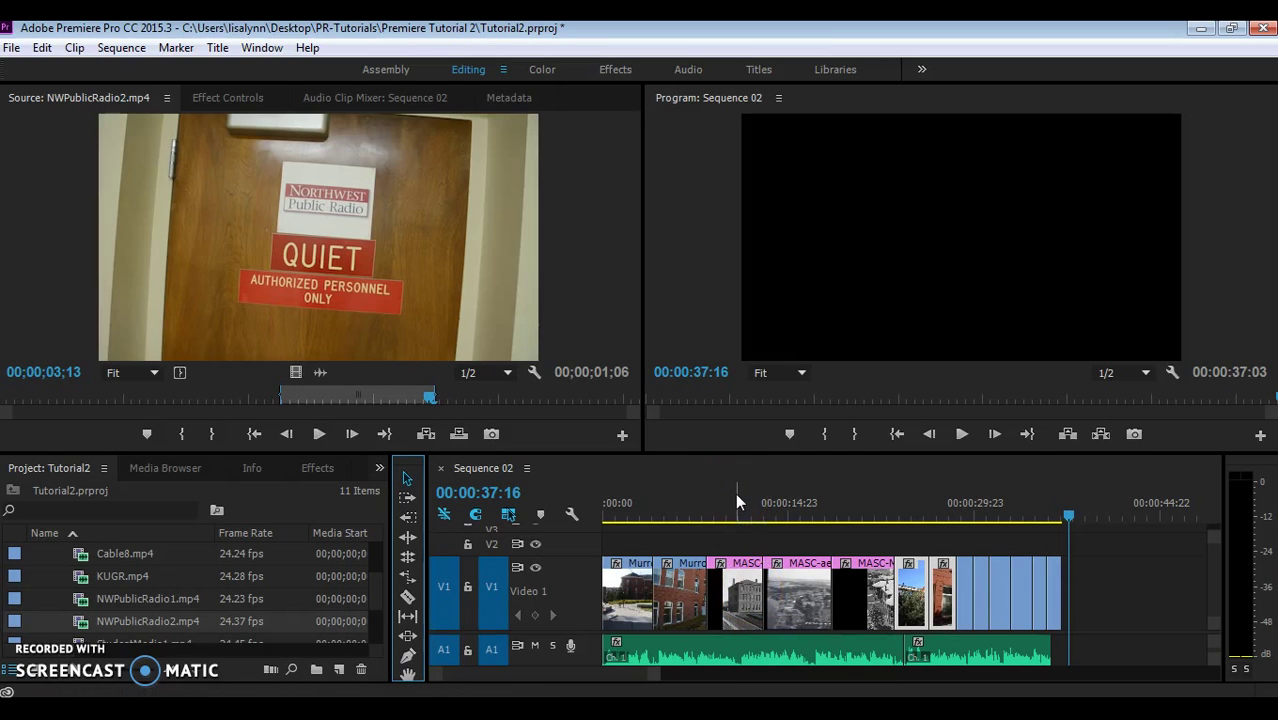
drag(1069, 520, 730, 518)
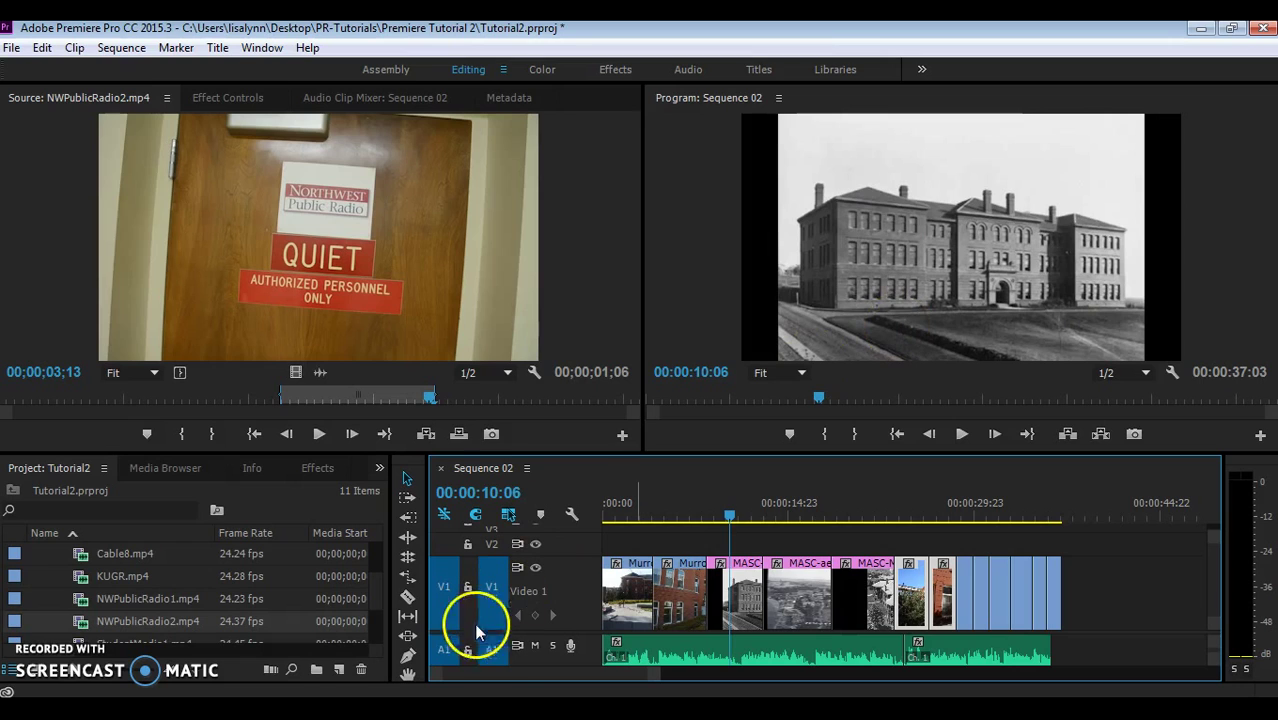
click(535, 646)
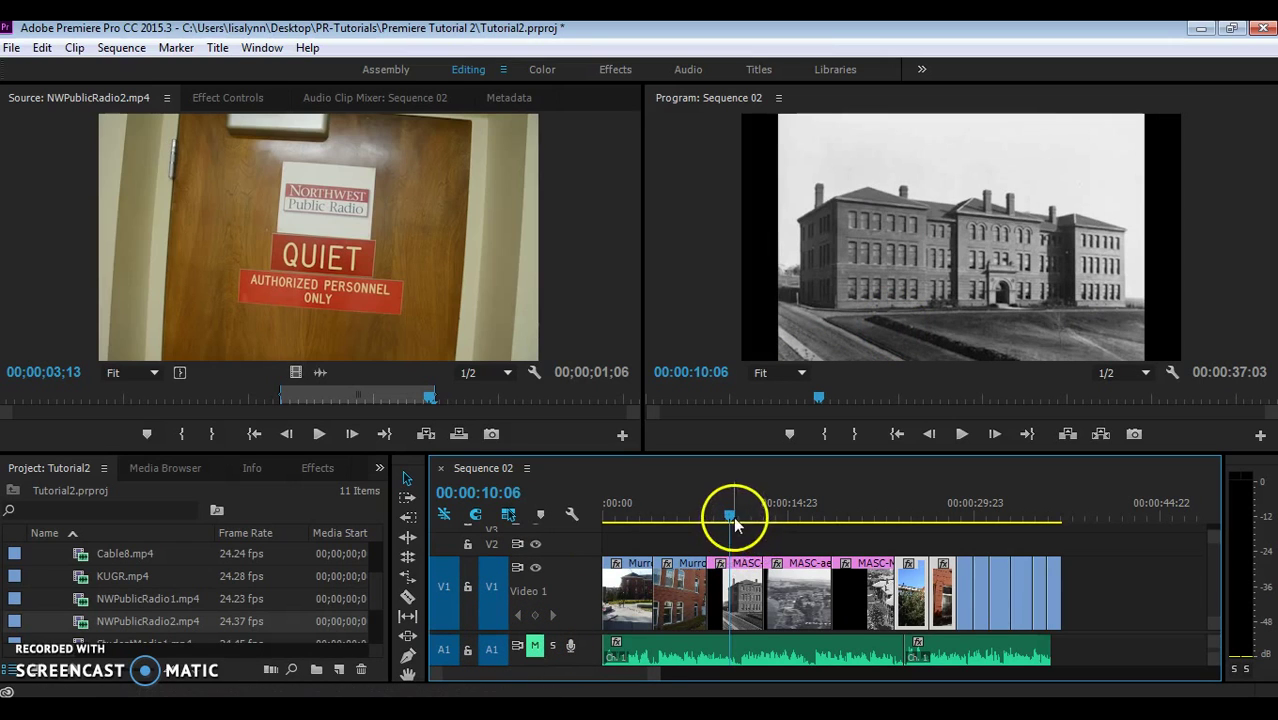
Step: Show the effect settings of the MASC-ScienceHall1915.jpg image and apply Scale to Frame Size to it
drag(731, 514, 733, 516)
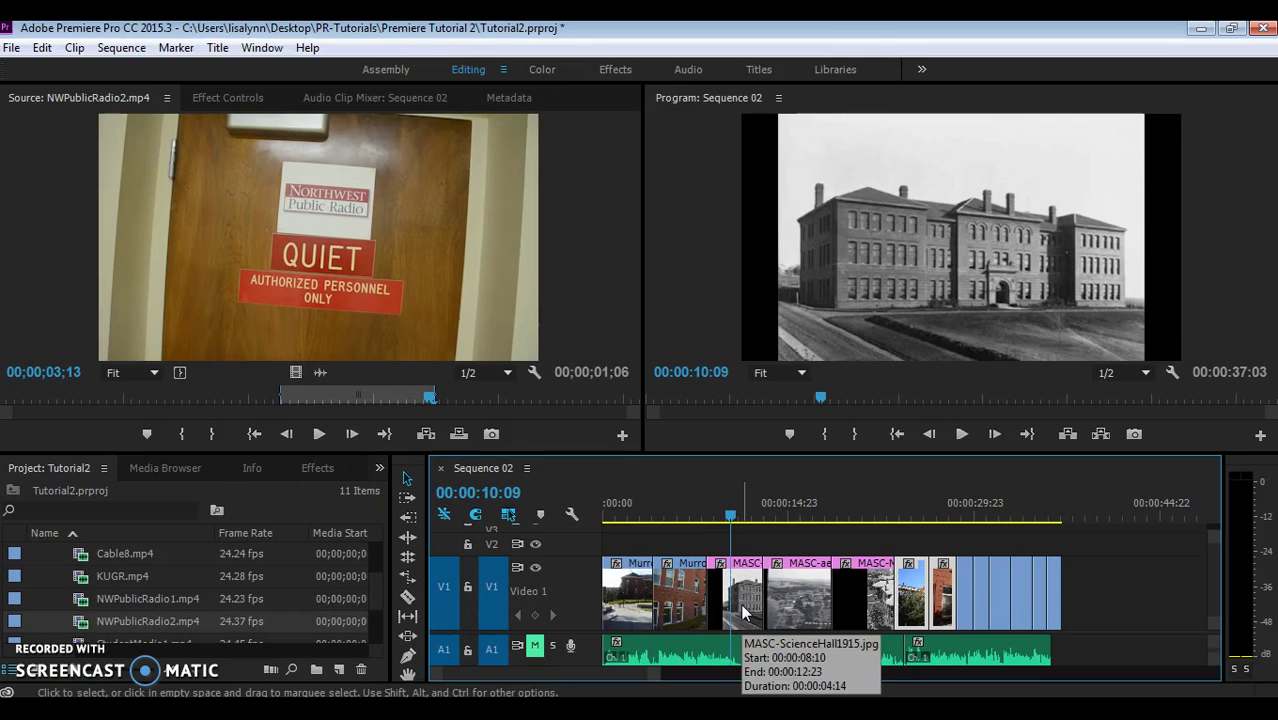
click(738, 600)
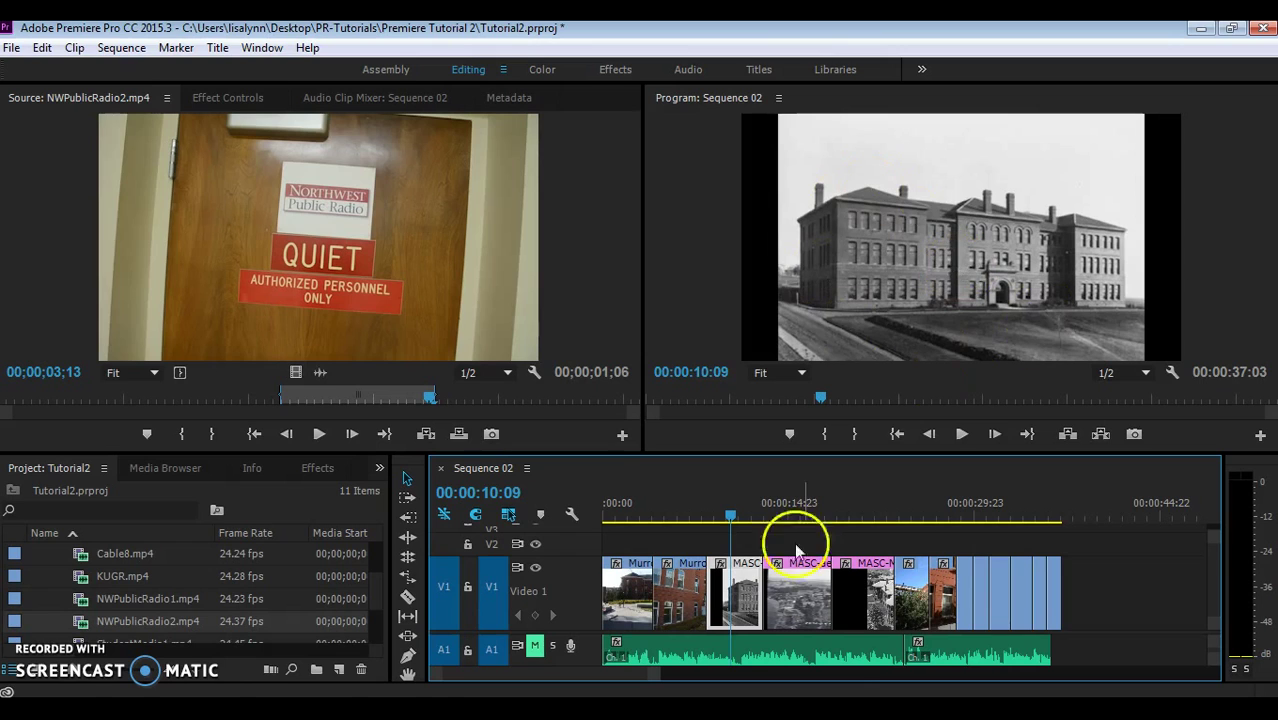
click(222, 96)
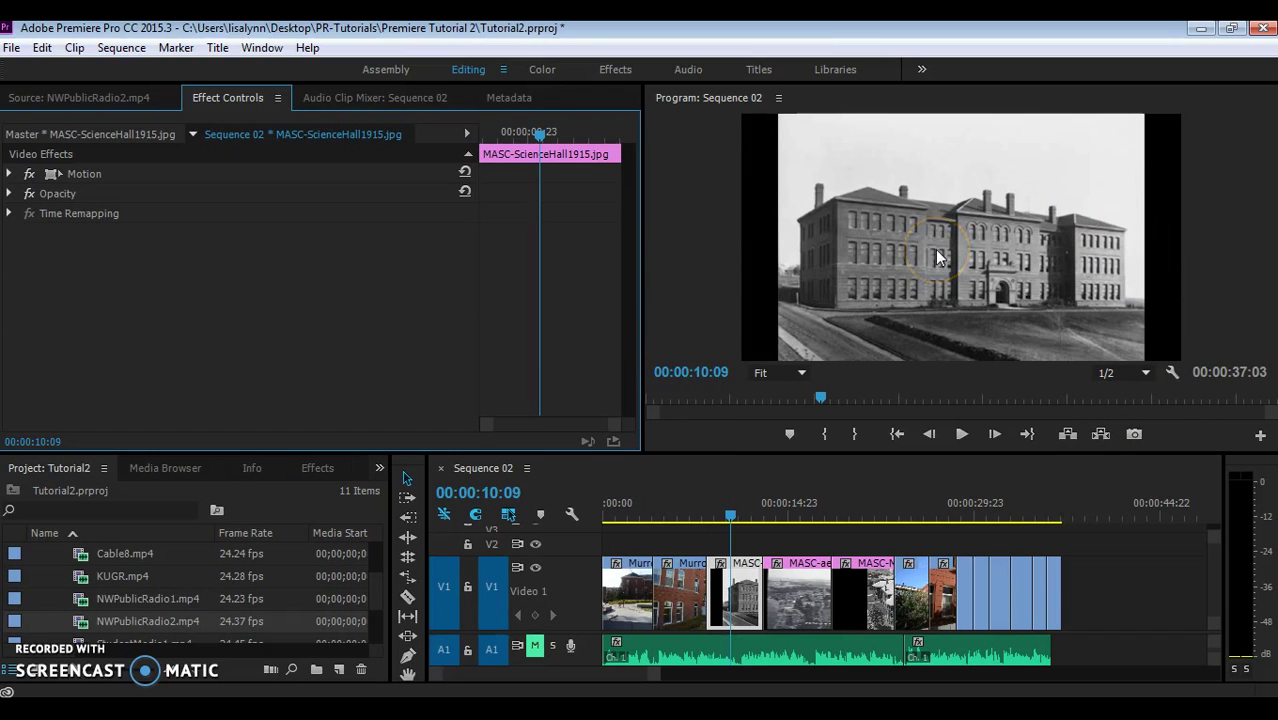
right_click(742, 590)
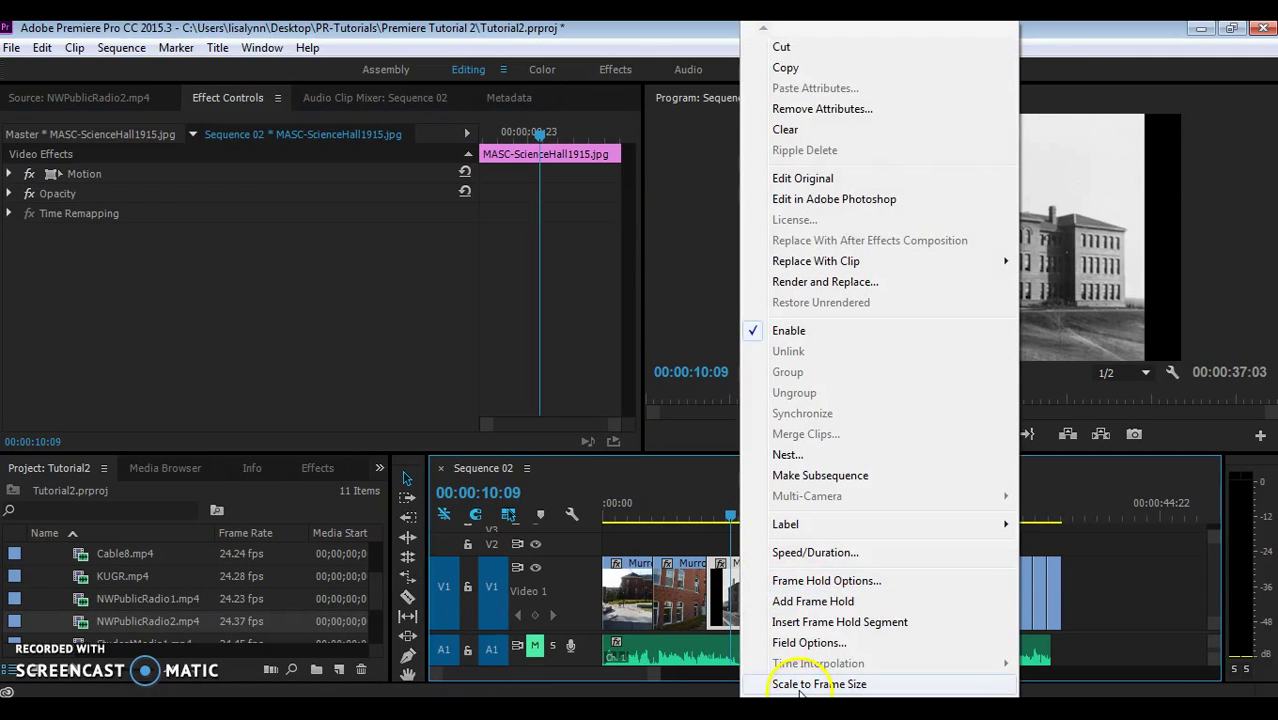
click(800, 688)
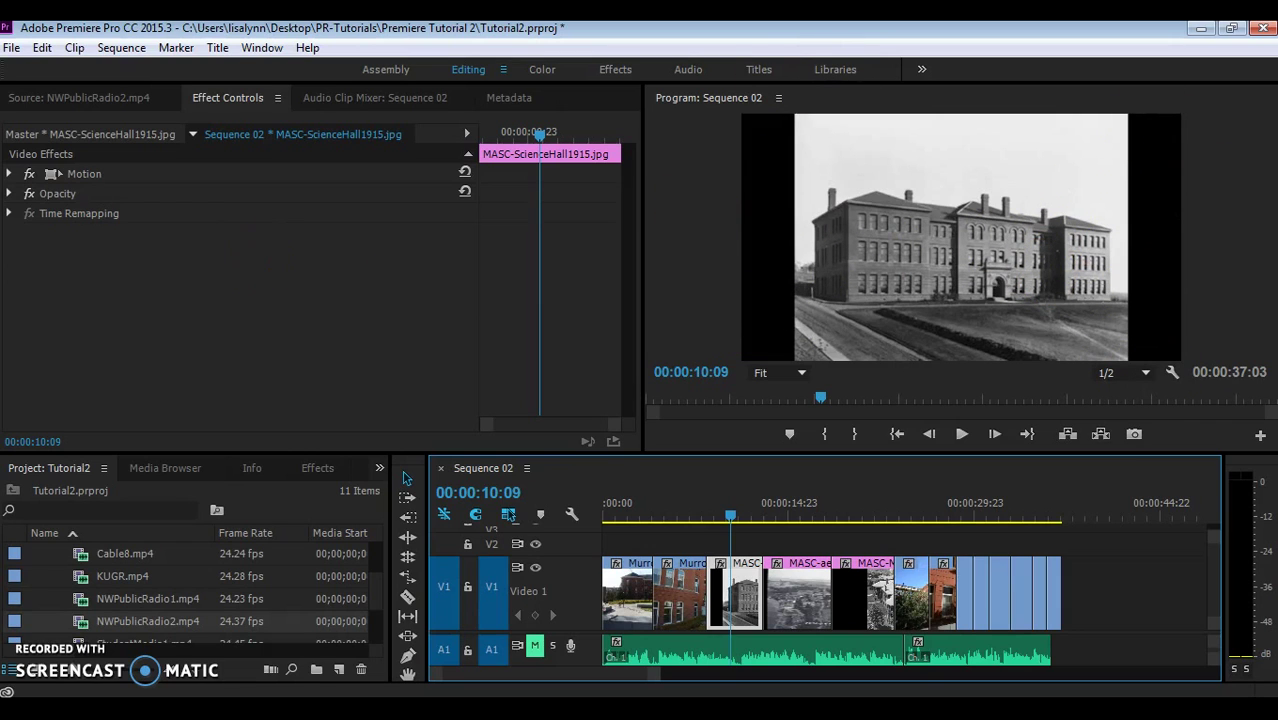
Step: Set the Motion scale of MASC-ScienceHall1915.jpg to 135 so the image fills the frame
click(10, 176)
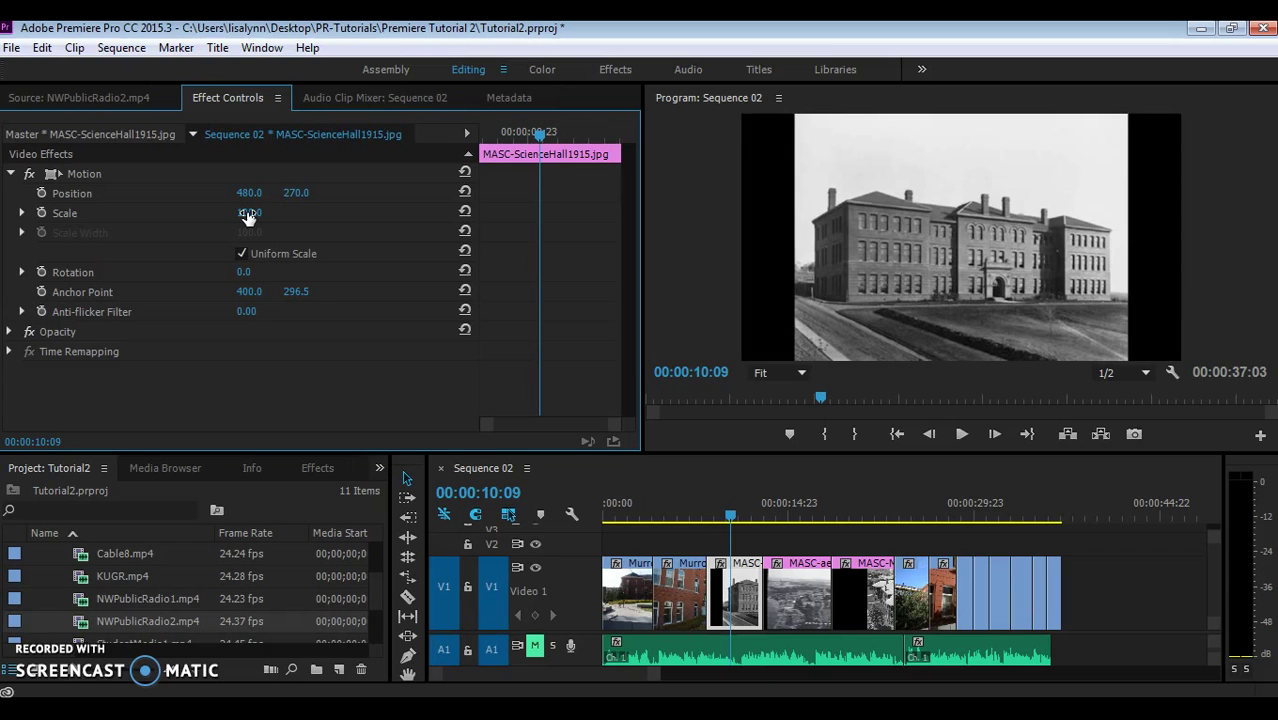
mouse_move(248, 216)
mouse_down()
mouse_move(312, 216)
mouse_move(247, 213)
mouse_up()
click(257, 213)
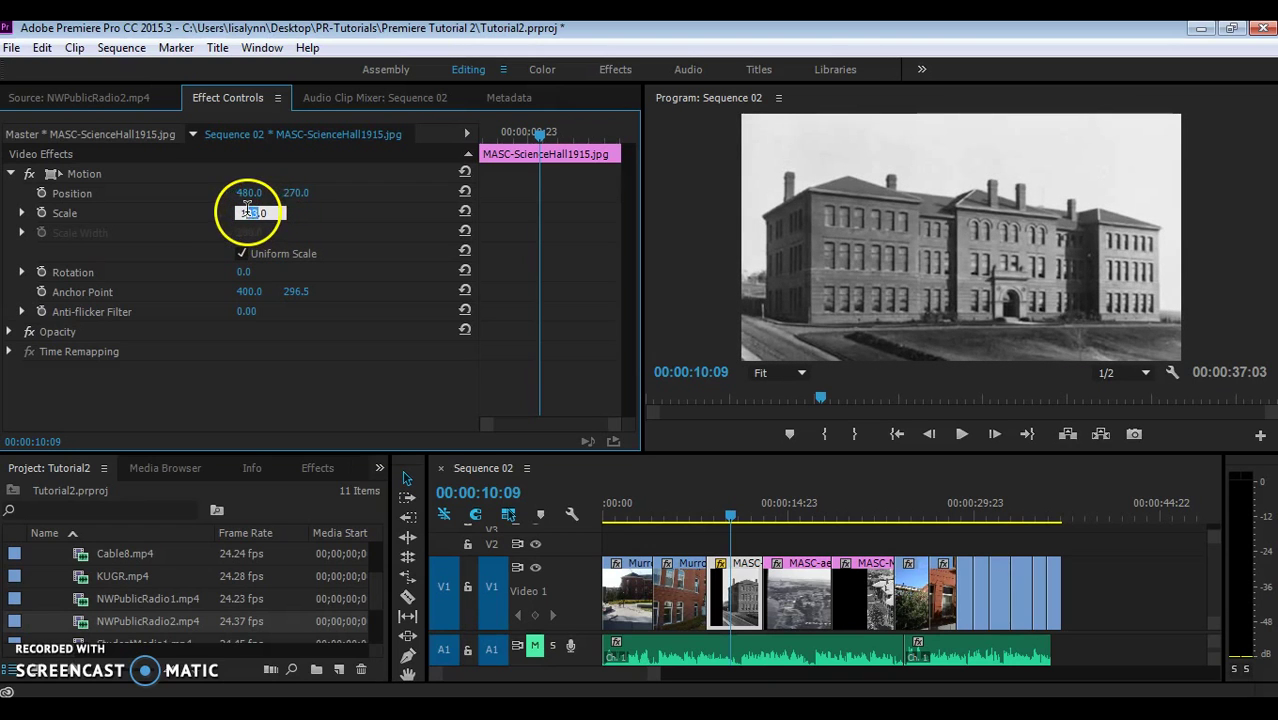
text(35)
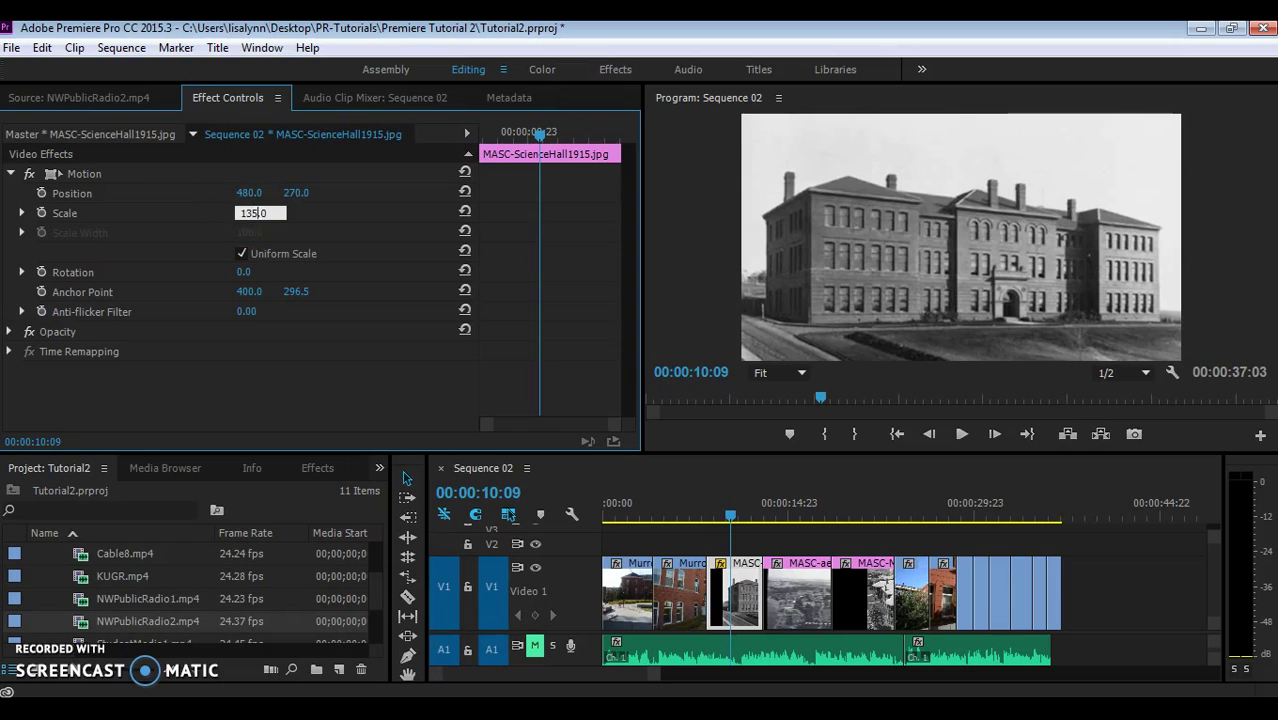
key(Return)
click(995, 310)
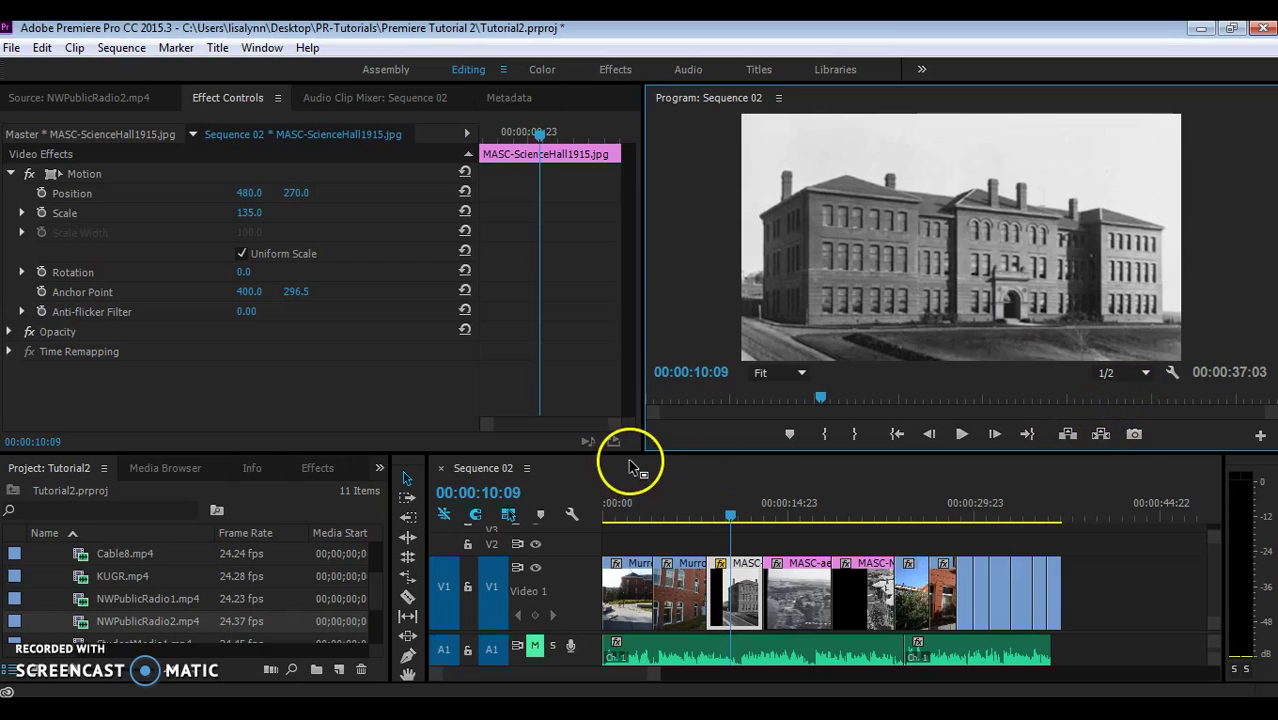
Step: Play the sequence from the start of the Science Hall image into the aerial image to check the scaling
mouse_move(730, 514)
mouse_down()
mouse_move(707, 514)
mouse_move(708, 525)
mouse_up()
key(space)
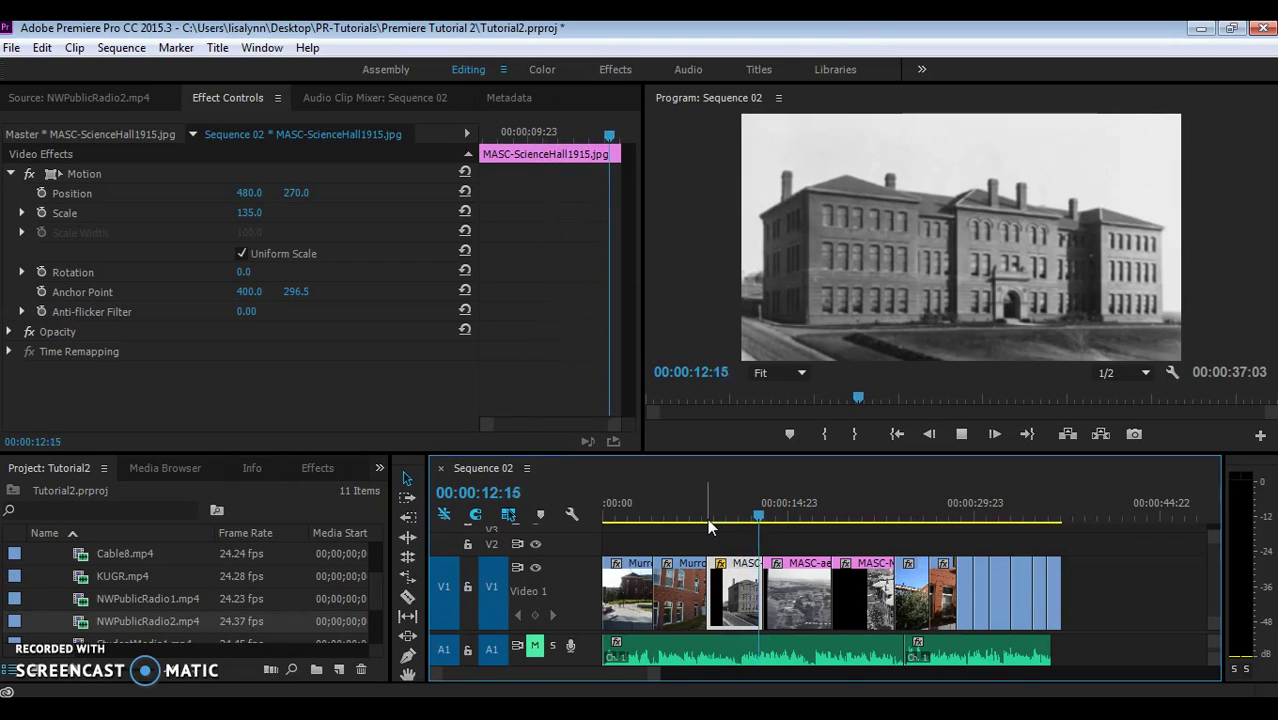
key(space)
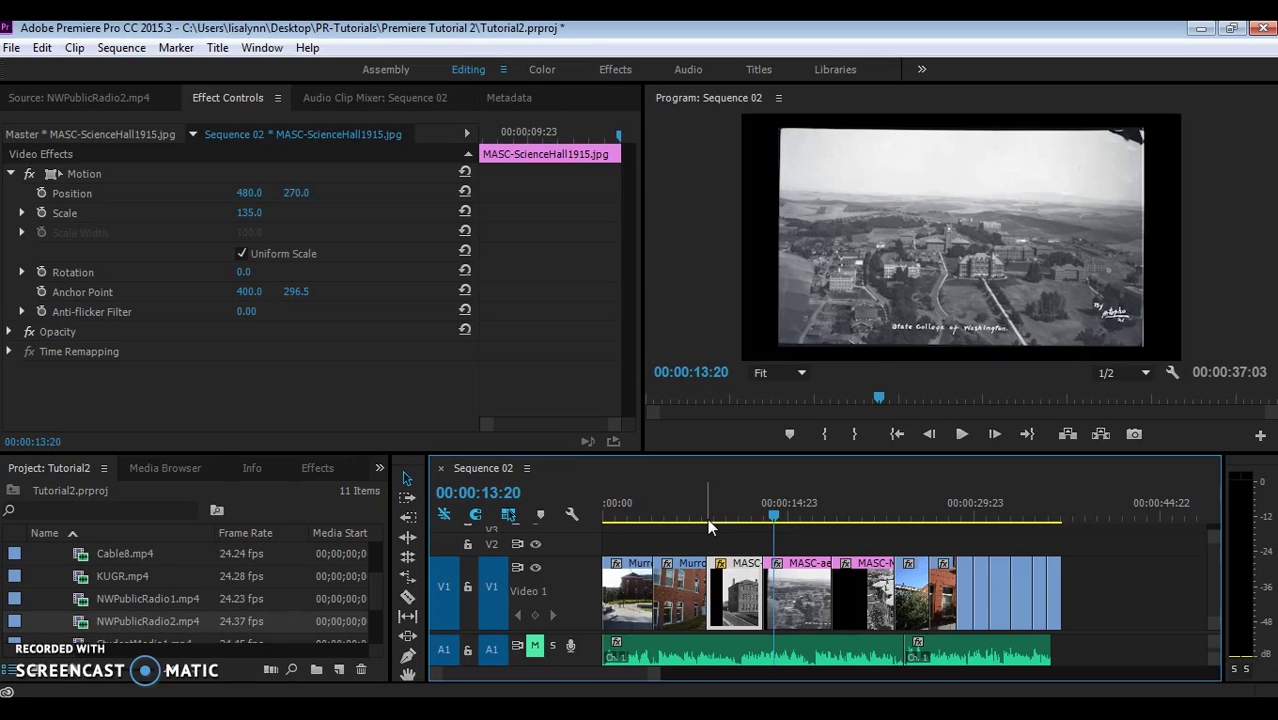
Step: Set the Motion scale of MASC-MurrowHall1933.jpg to 108 with the playhead at 00:00:19:21 on the image
click(873, 606)
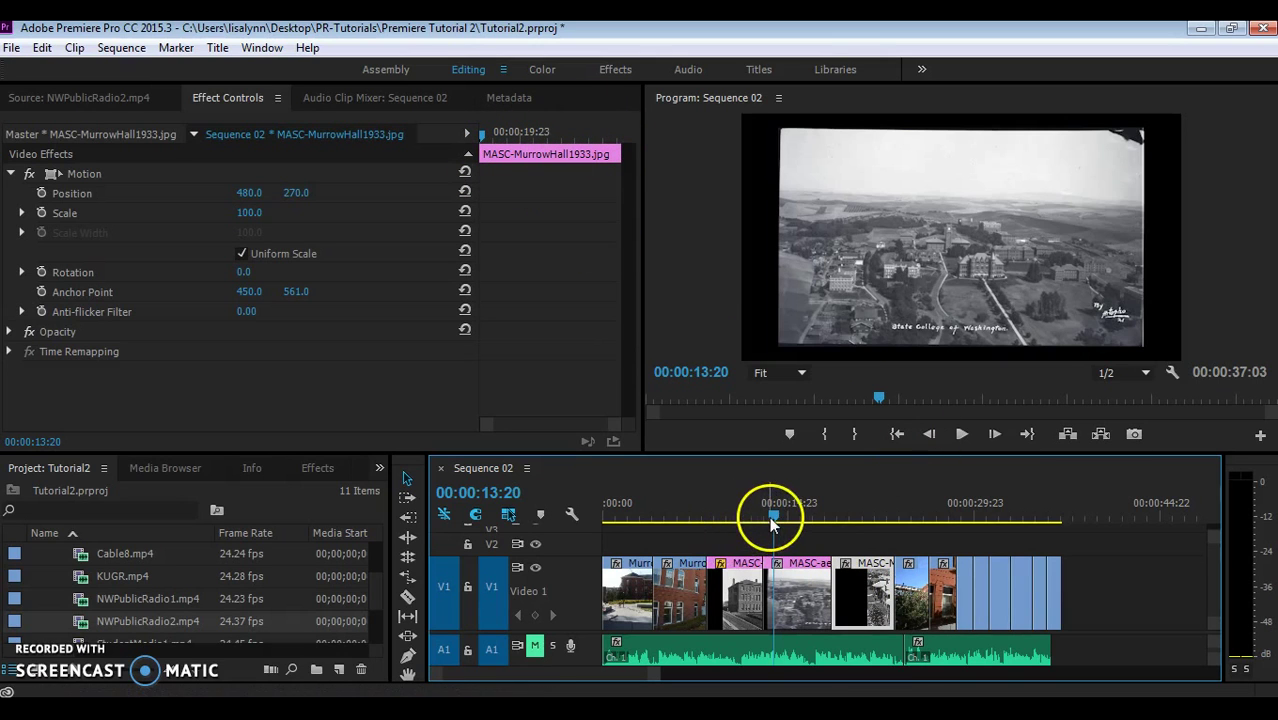
drag(771, 517, 847, 523)
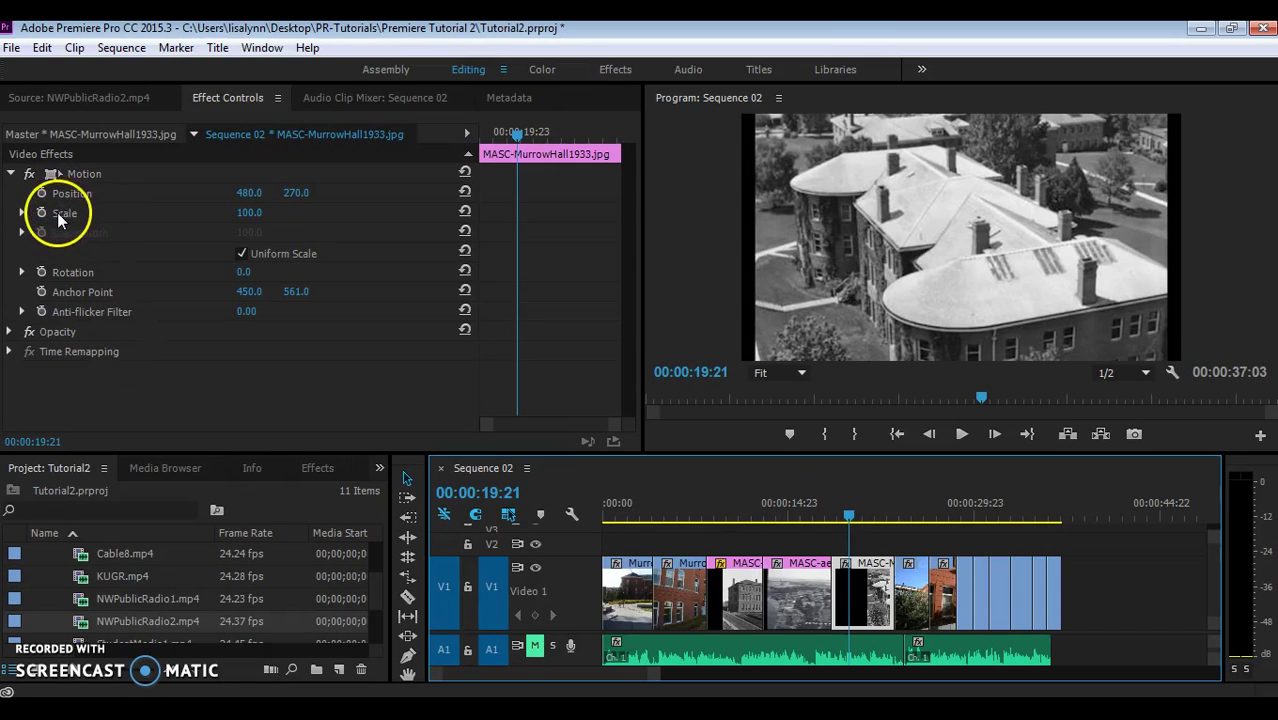
click(260, 206)
click(258, 211)
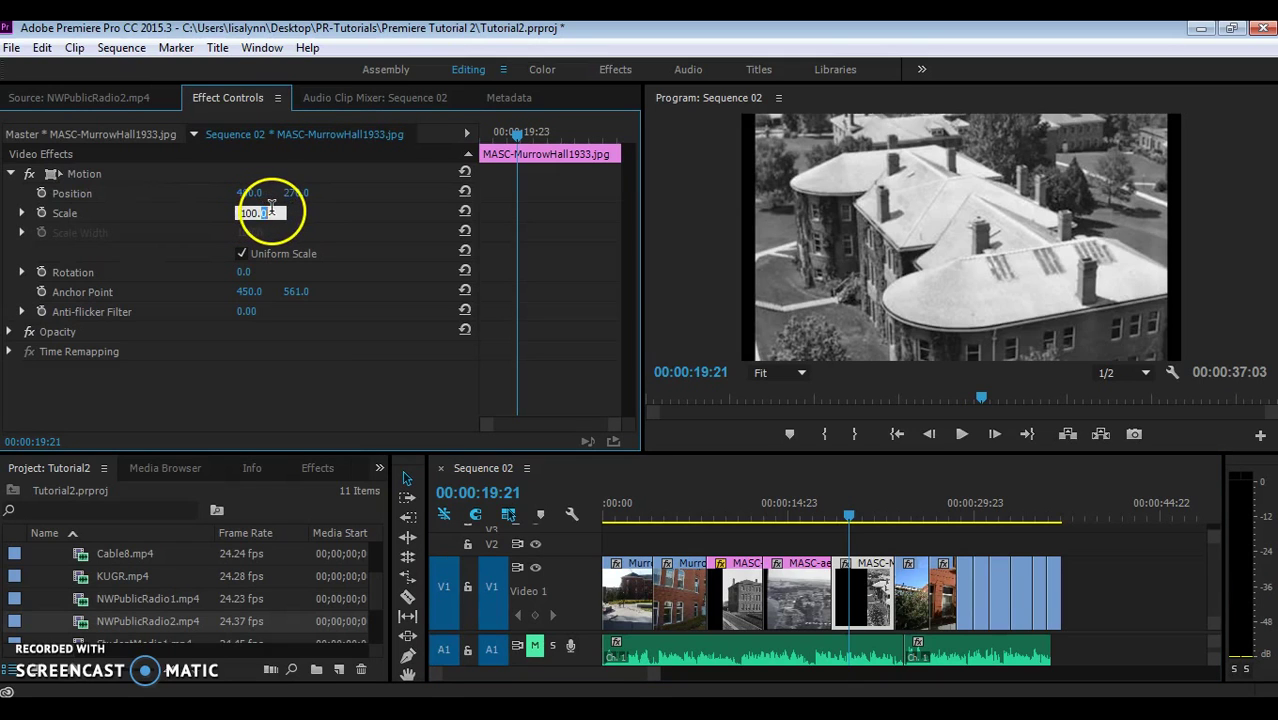
click(300, 231)
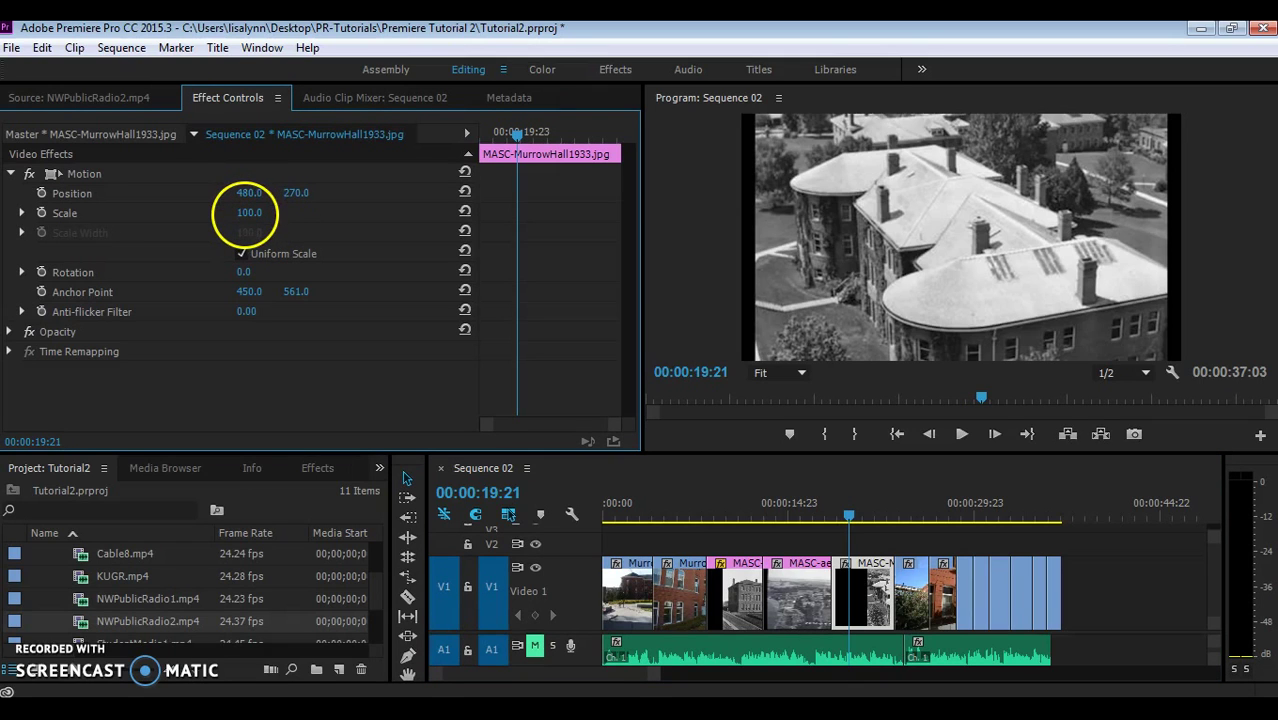
click(300, 218)
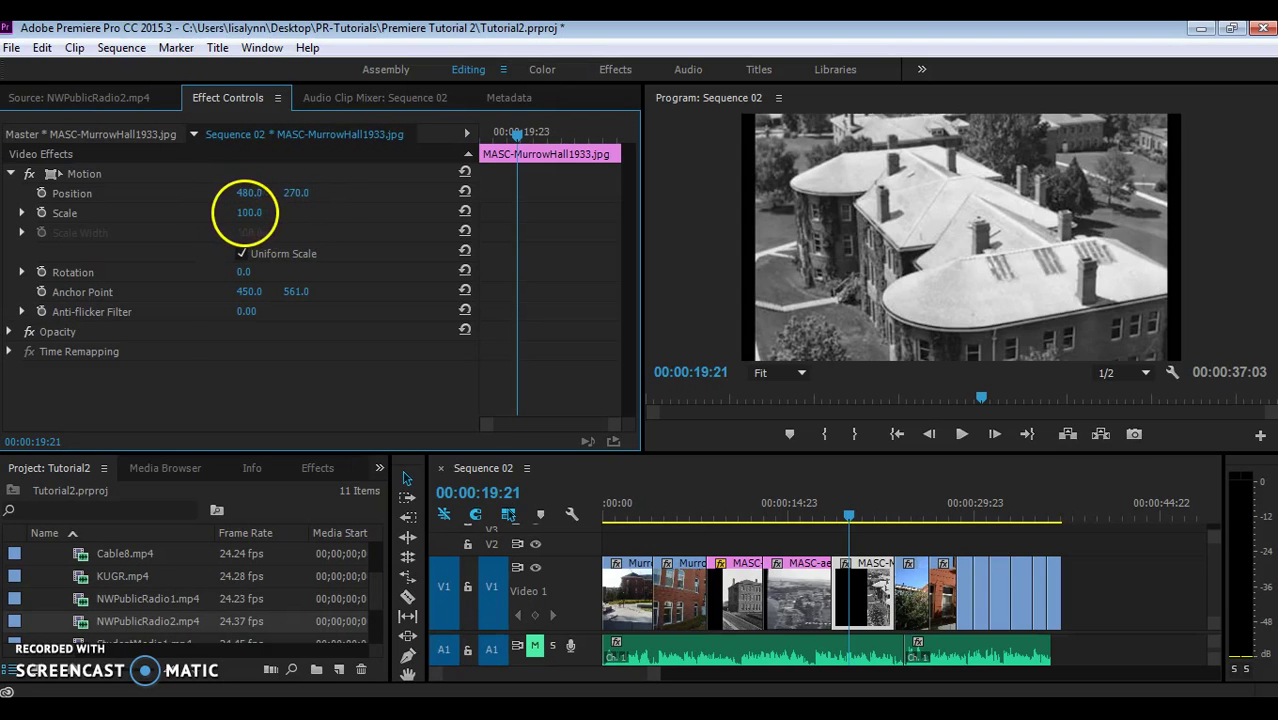
drag(256, 211, 290, 217)
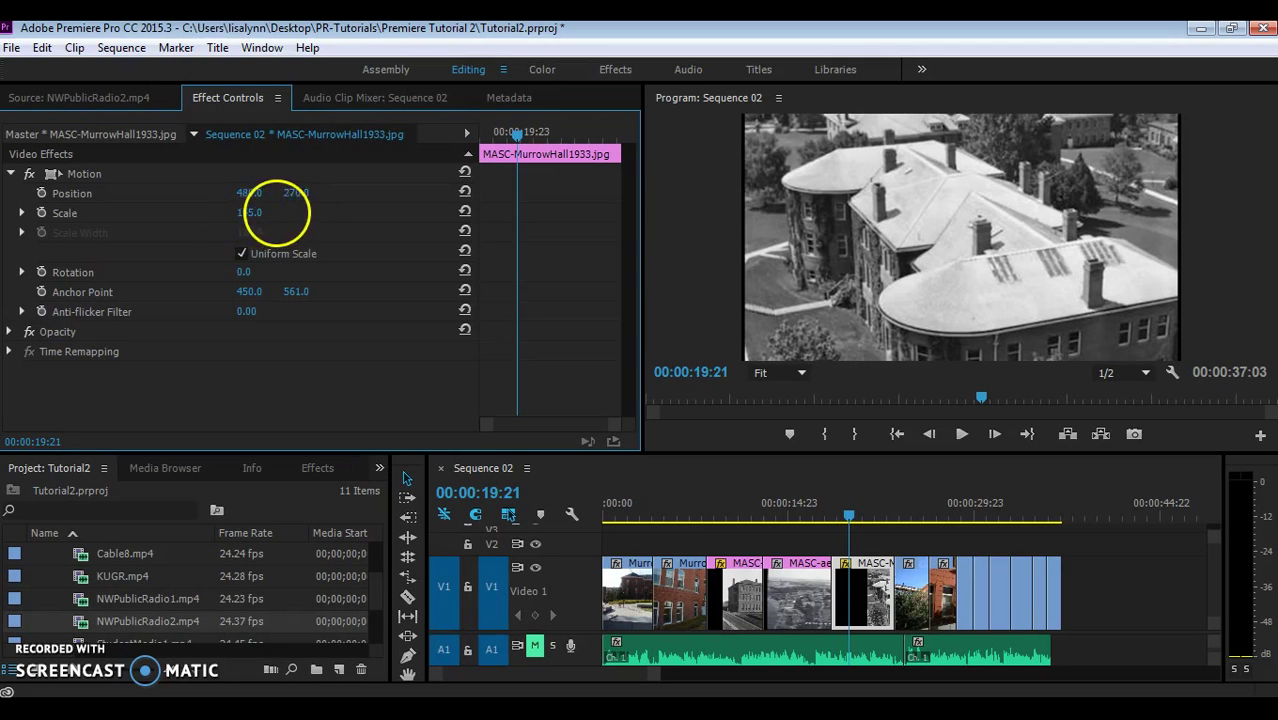
text(116)
key(Return)
mouse_move(253, 208)
mouse_down()
mouse_move(240, 211)
mouse_move(260, 215)
mouse_up()
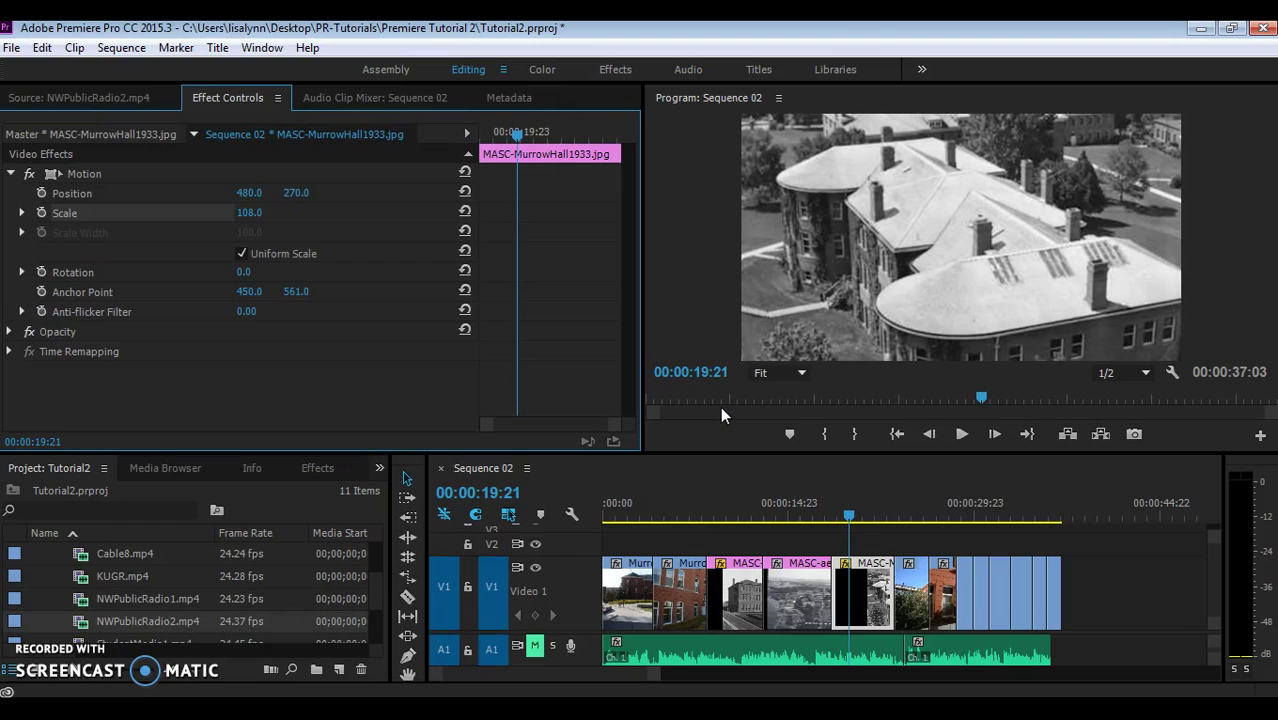
Step: Start Position keyframing on the first frame of MASC-MurrowHall1933.jpg at 00:00:18:12 with the vertical position at -63
drag(848, 515, 835, 517)
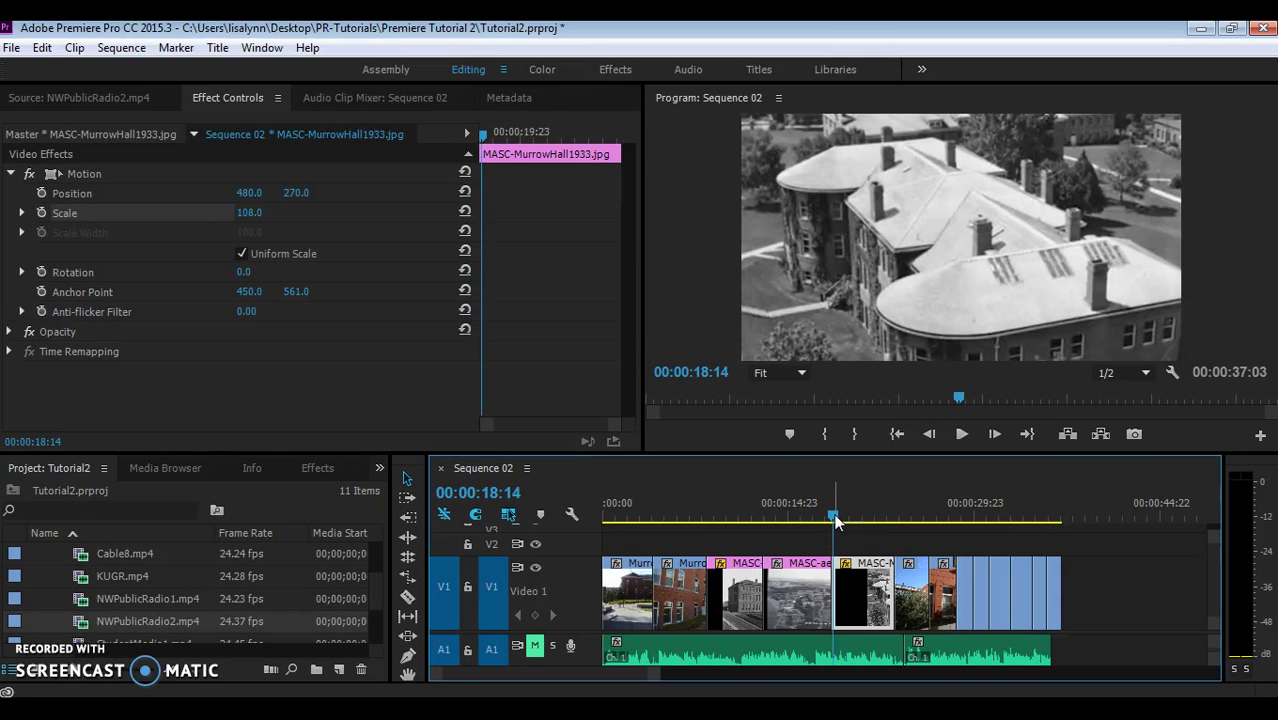
key(Left)
key(Left)
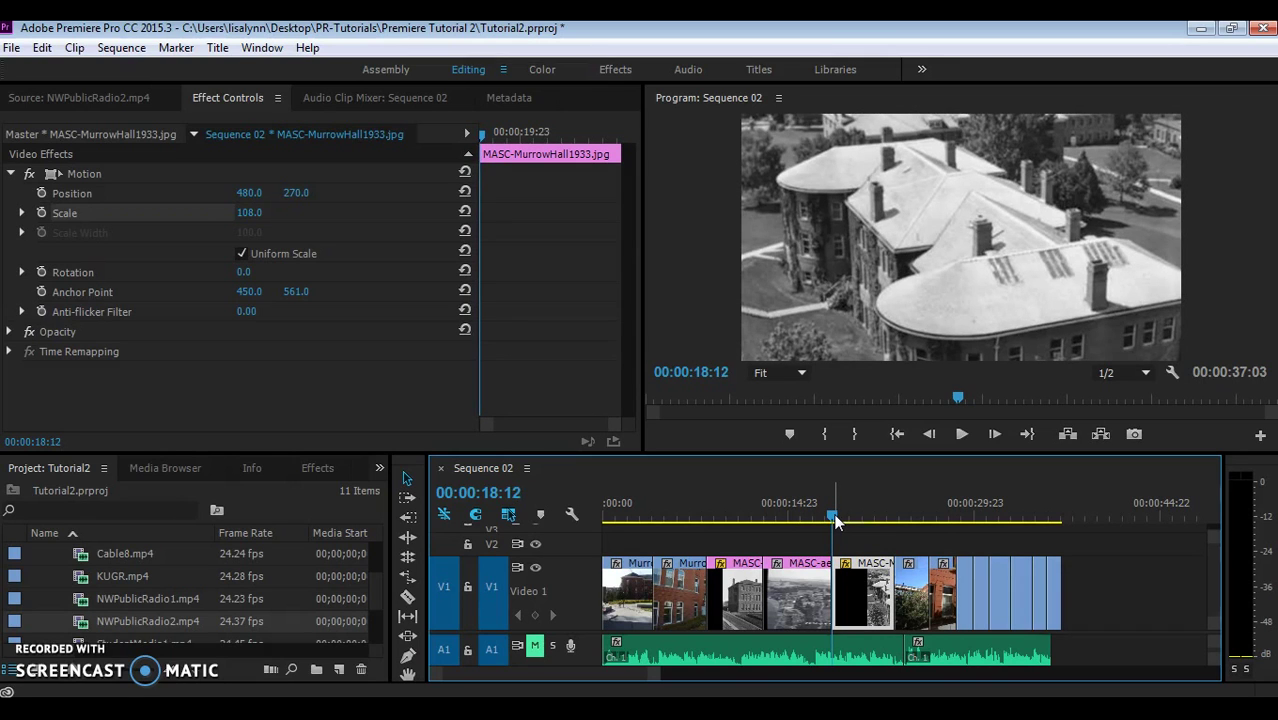
key(Left)
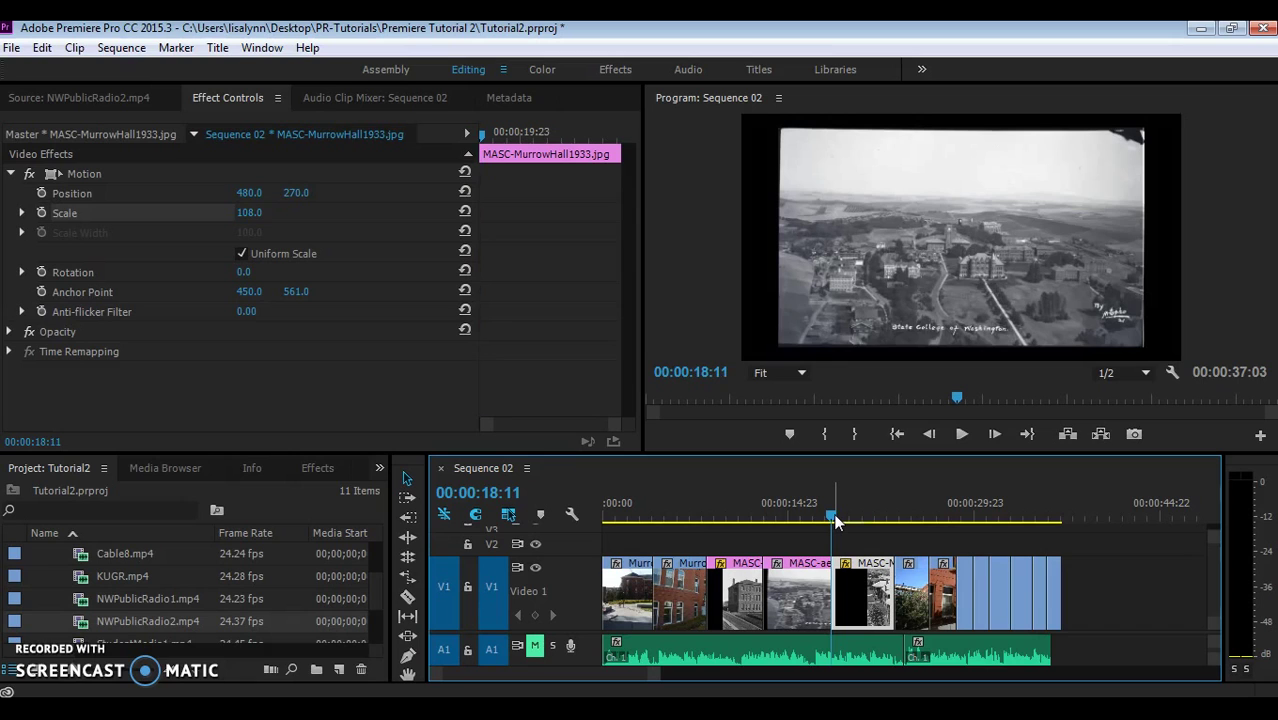
key(Right)
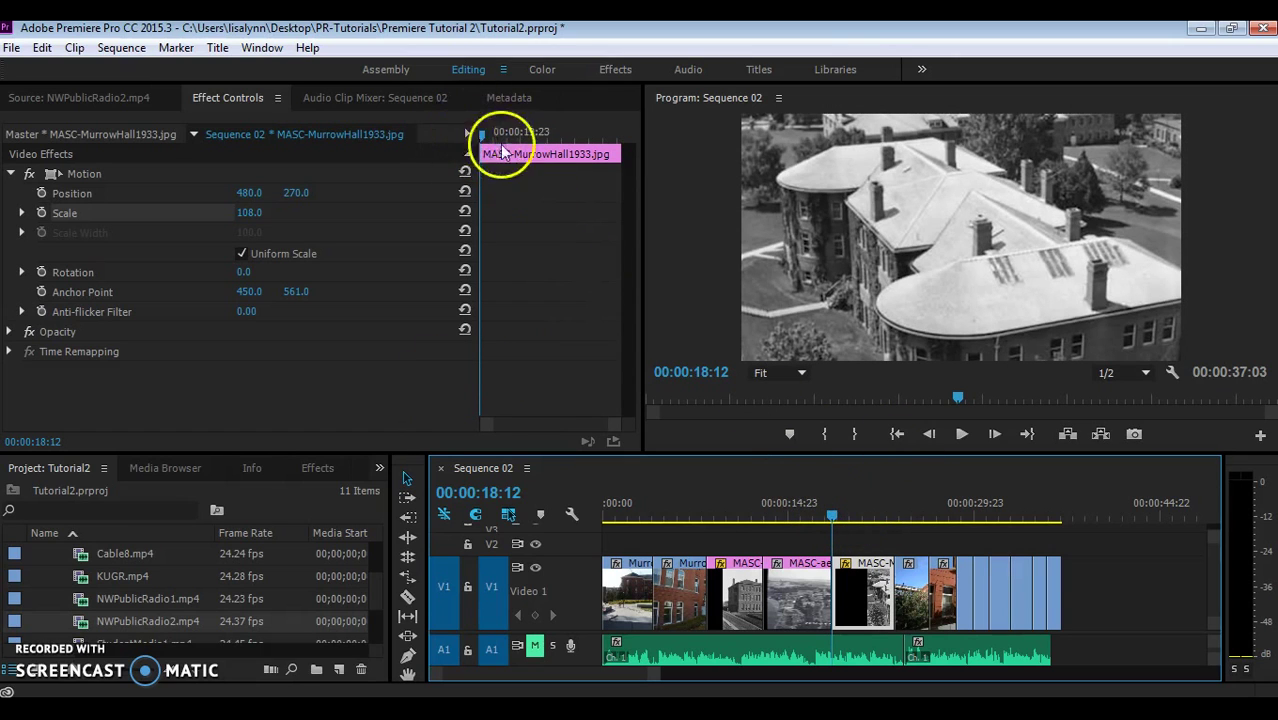
click(42, 193)
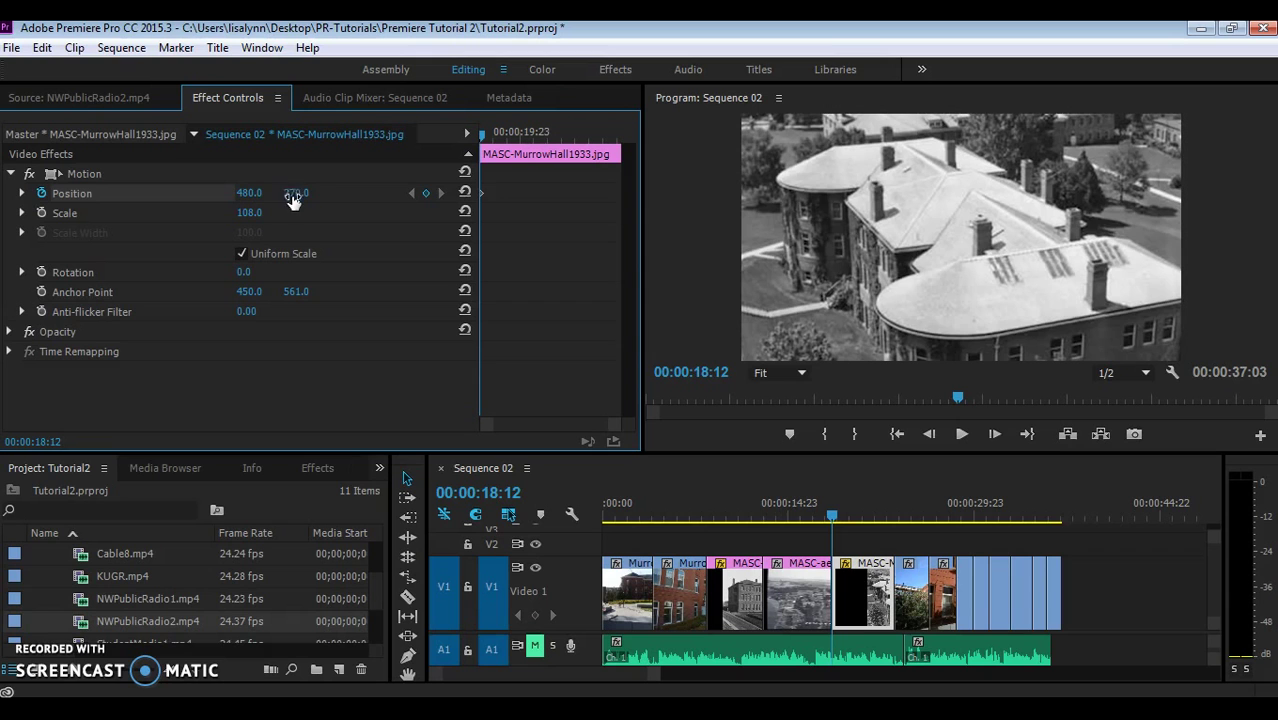
mouse_move(291, 193)
mouse_down()
mouse_move(328, 191)
mouse_move(68, 180)
mouse_move(303, 193)
mouse_up()
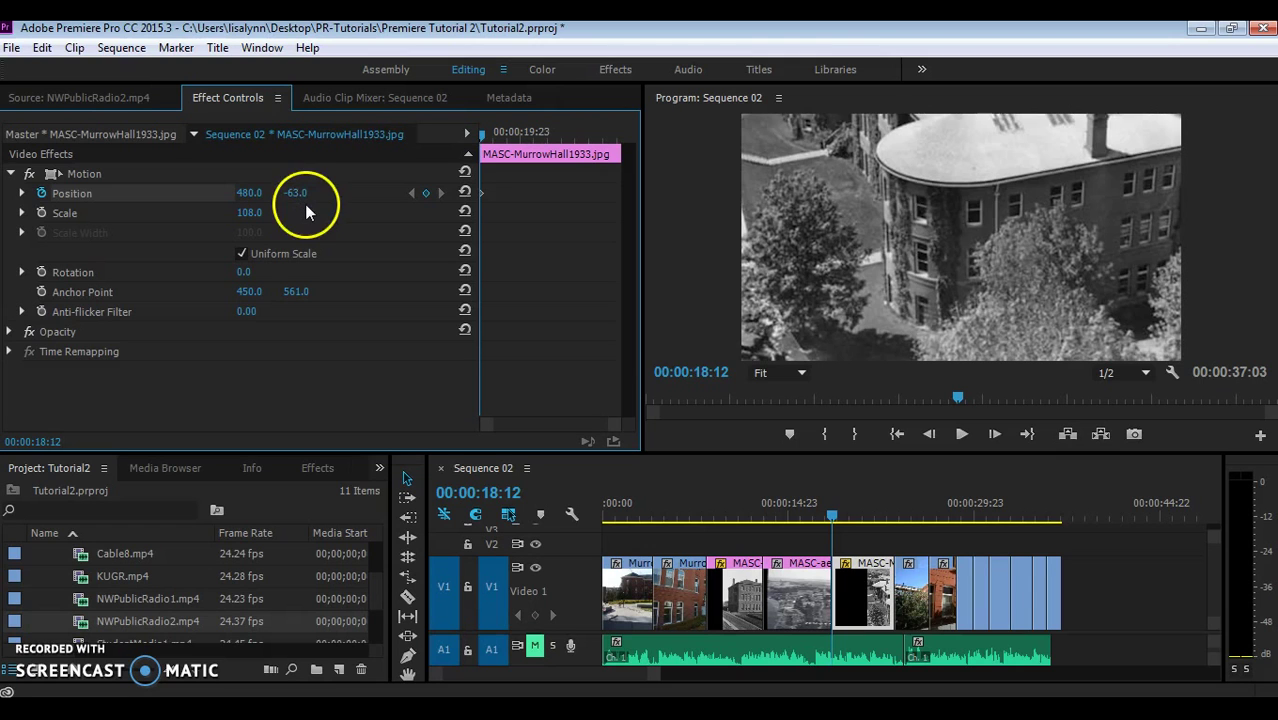
Step: Add a second Position keyframe to MASC-MurrowHall1933.jpg at 00:00:23:14 and set its vertical position to 335
drag(831, 519, 894, 519)
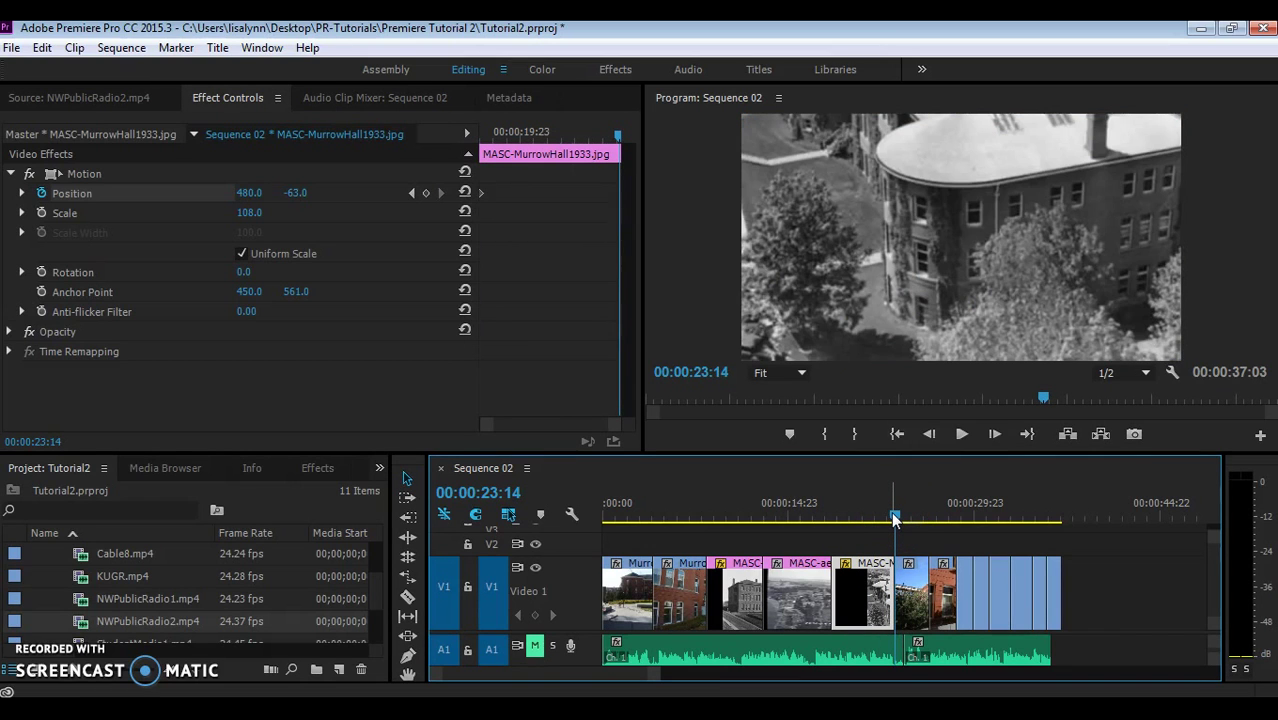
click(425, 193)
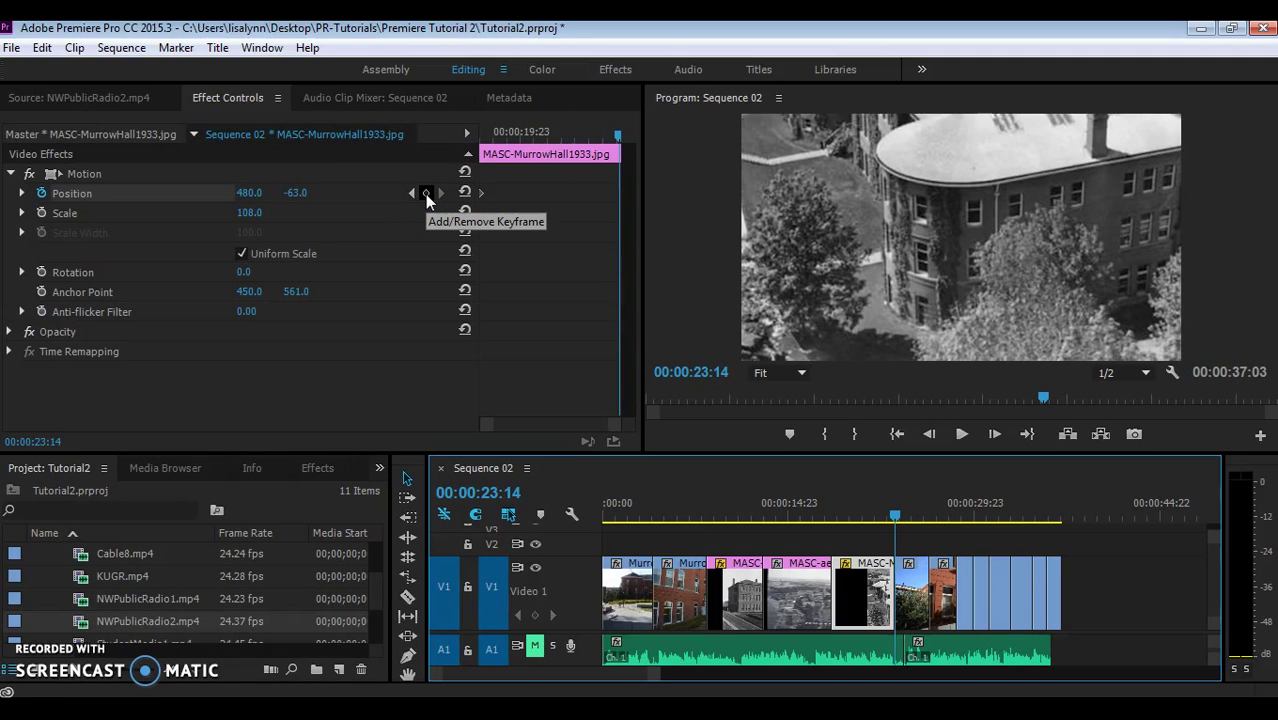
click(425, 194)
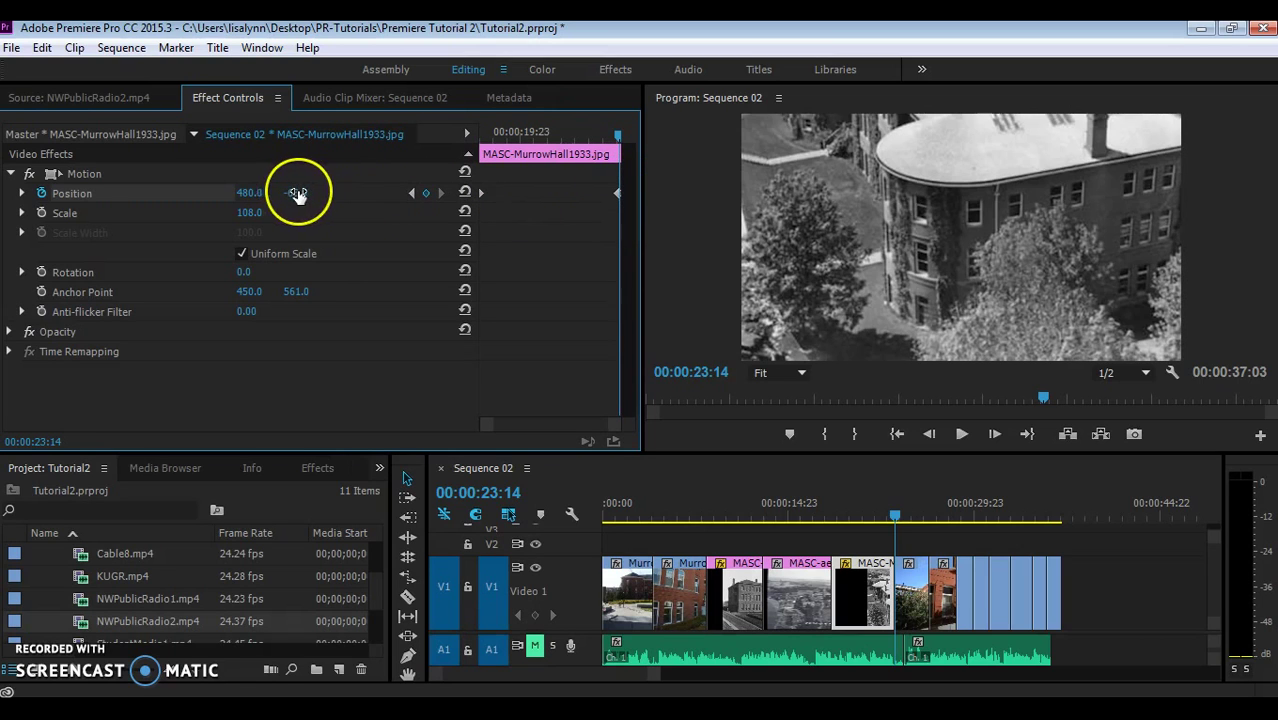
click(413, 196)
click(441, 195)
click(414, 198)
click(442, 193)
click(413, 195)
click(441, 194)
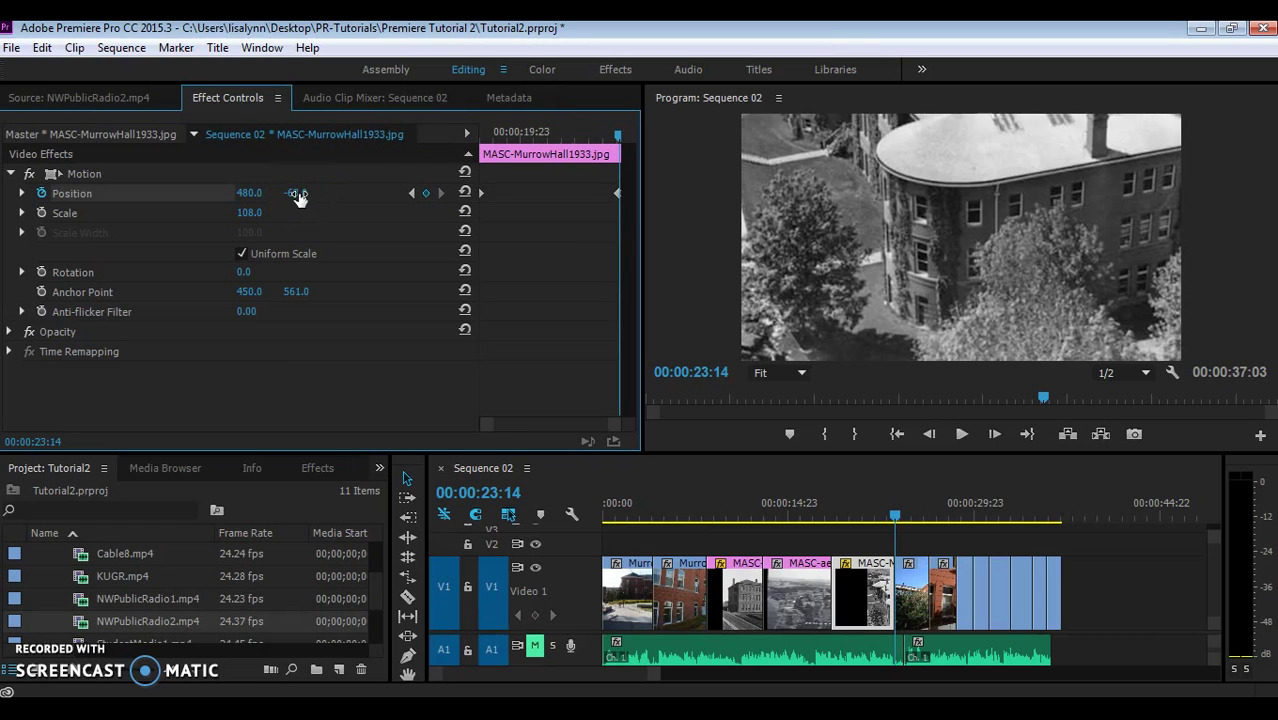
drag(300, 196, 661, 177)
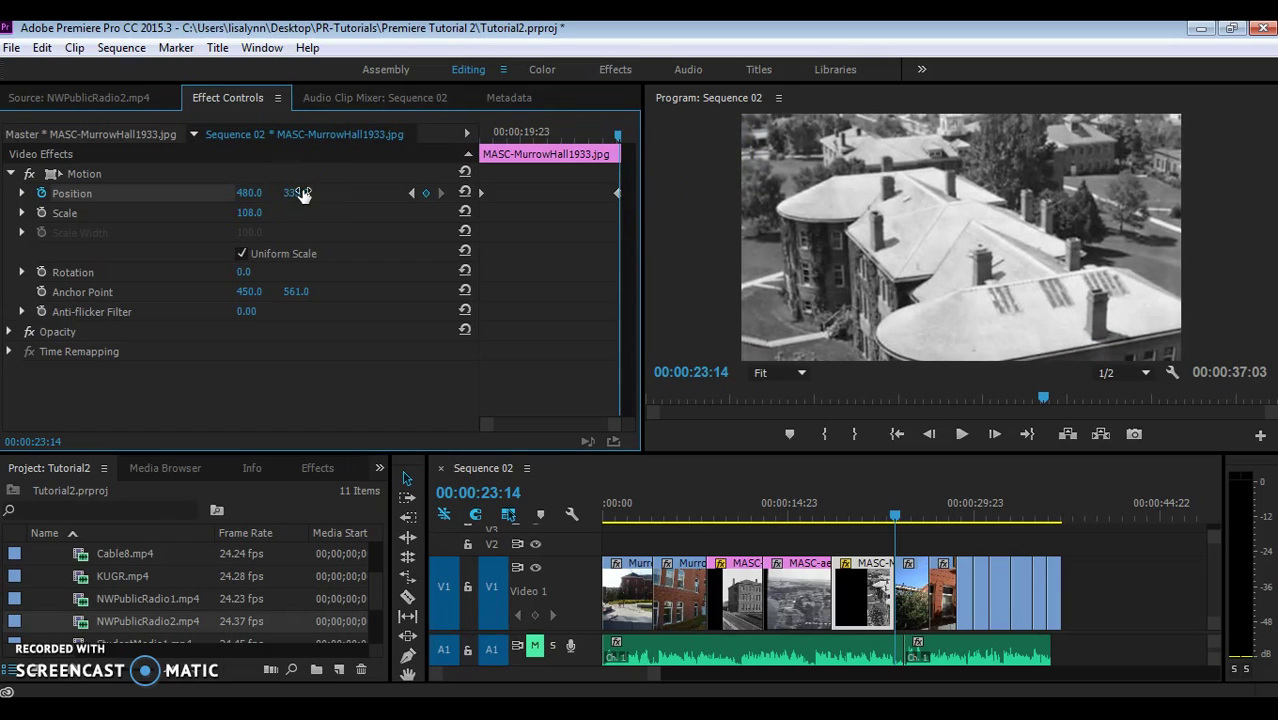
Step: Play the sequence from just before MASC-MurrowHall1933.jpg to review the vertical pan across the image
click(828, 510)
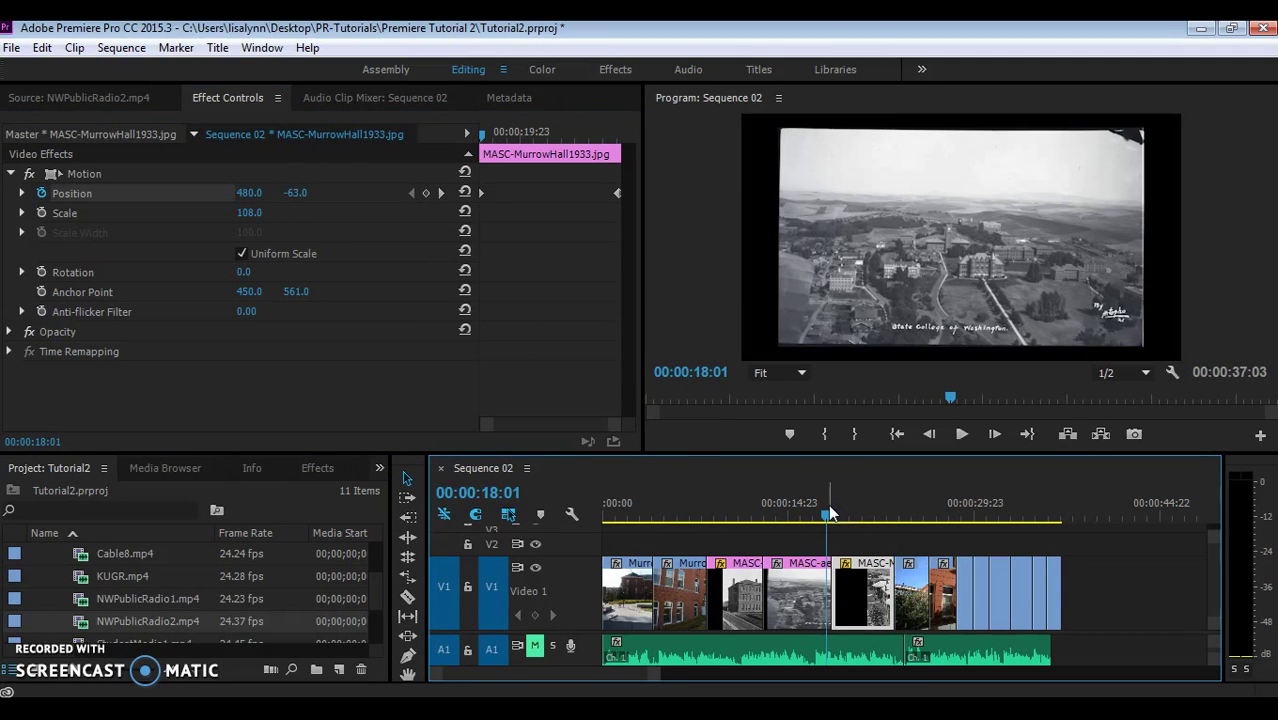
key(space)
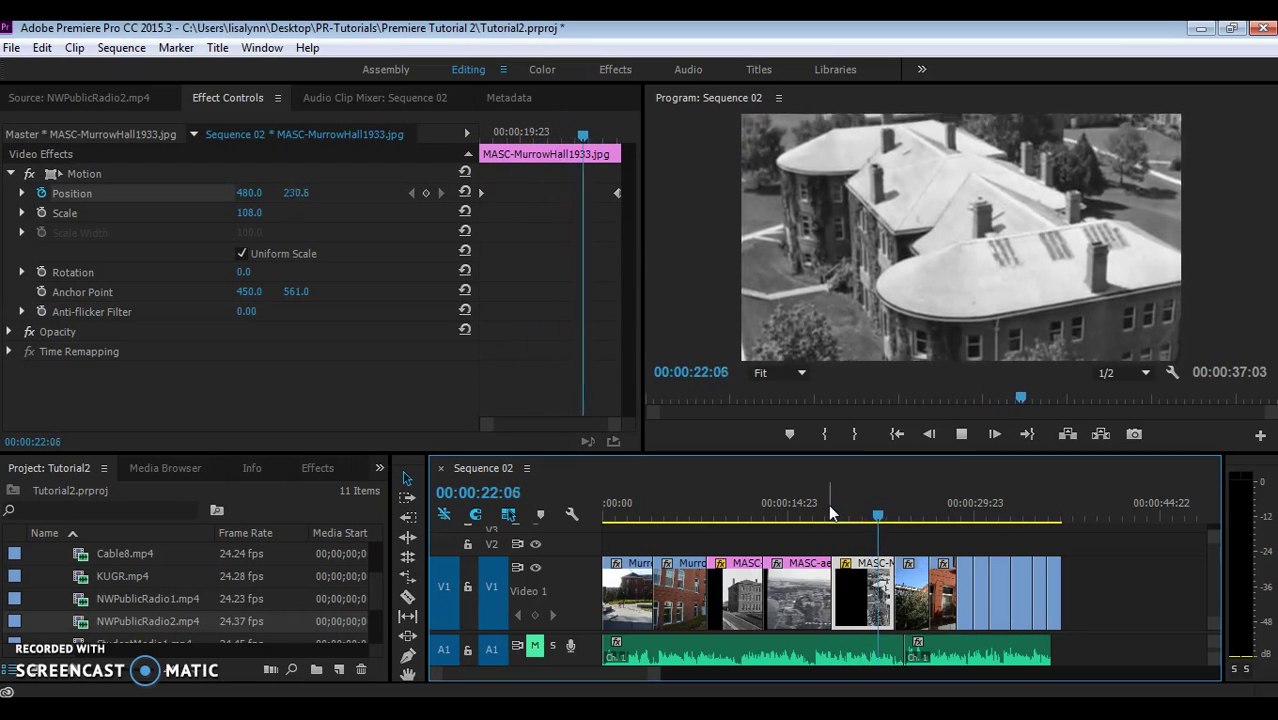
key(space)
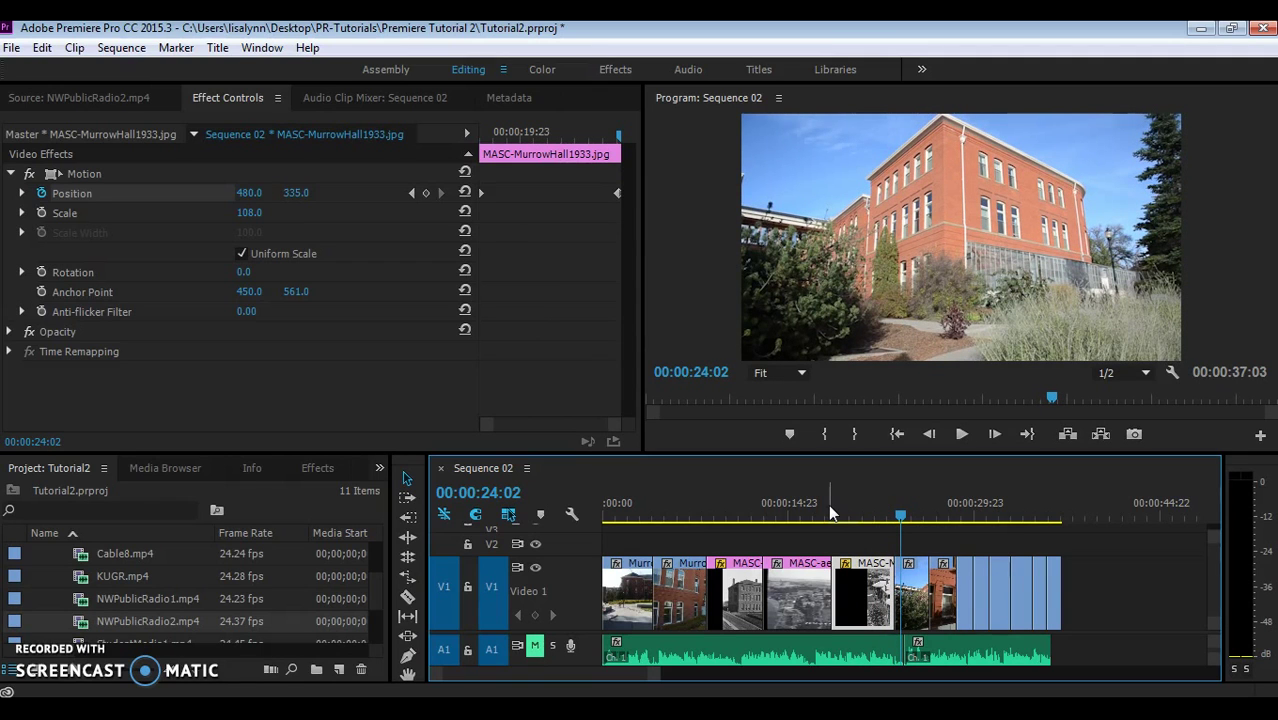
Step: Scale the MASC-aerial.jpg image up to about 168 with the playhead at 00:00:14:11
click(796, 612)
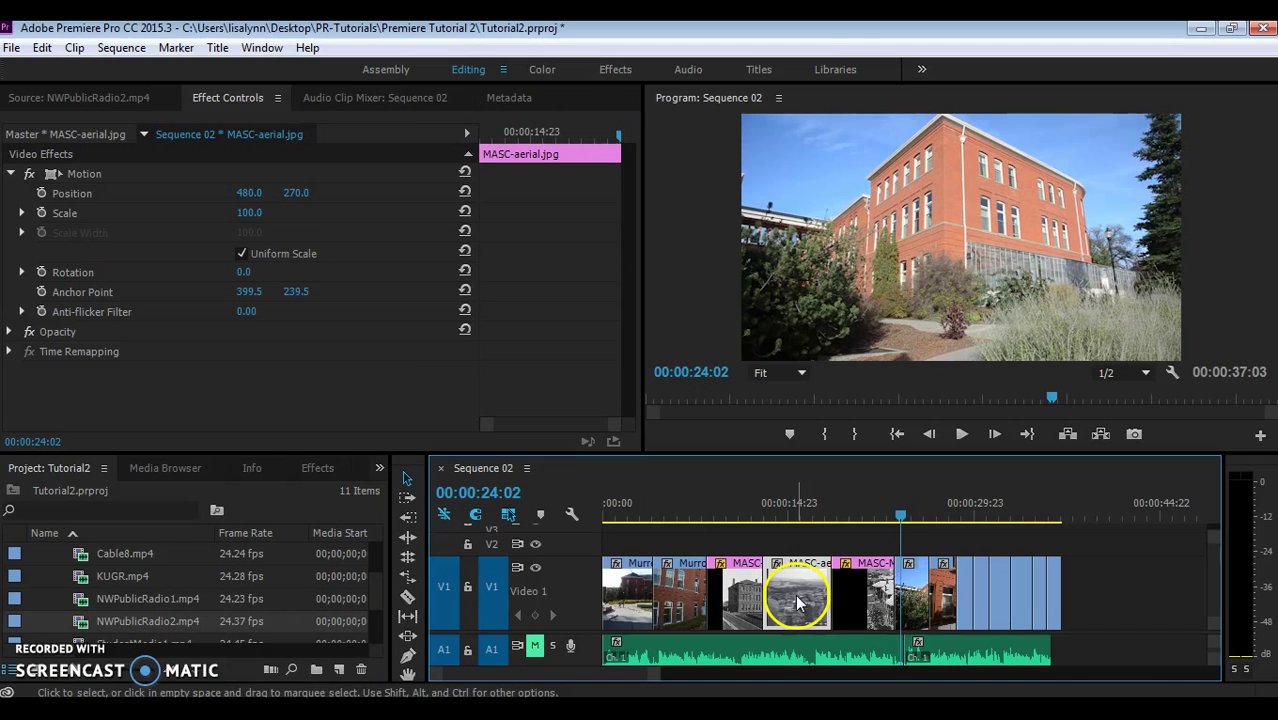
drag(902, 518, 783, 525)
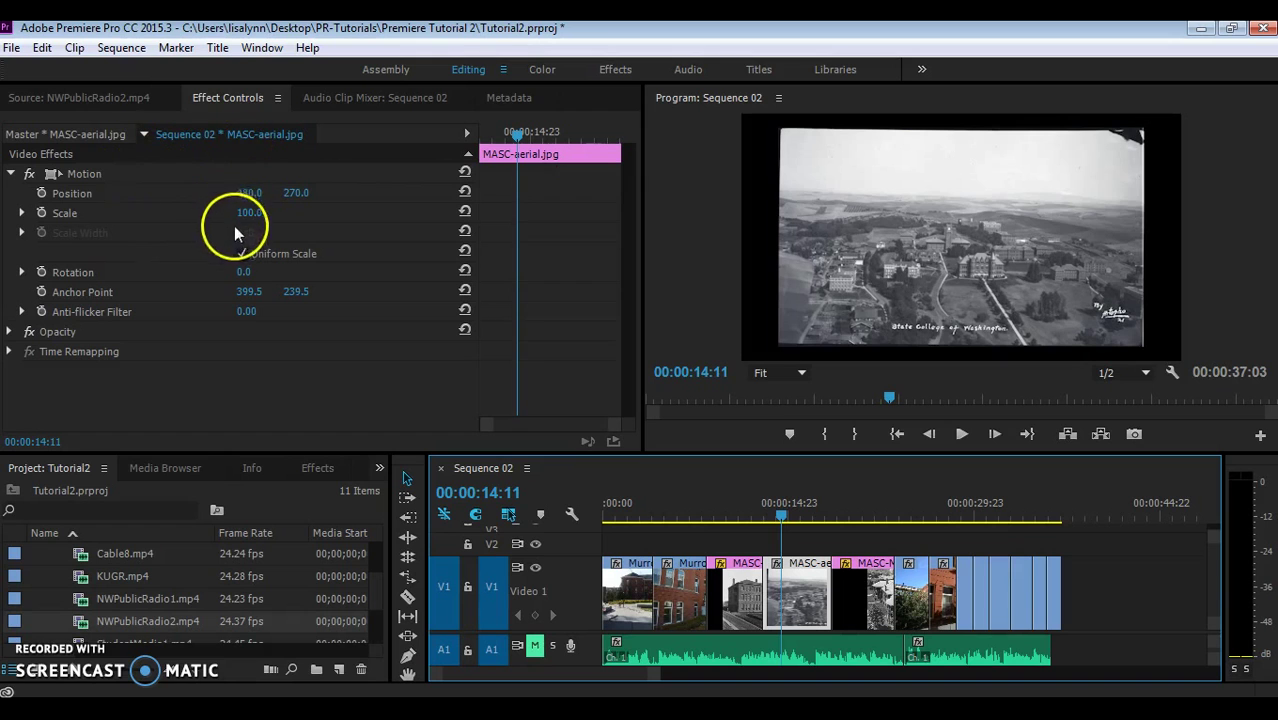
drag(246, 214, 244, 215)
drag(258, 212, 285, 210)
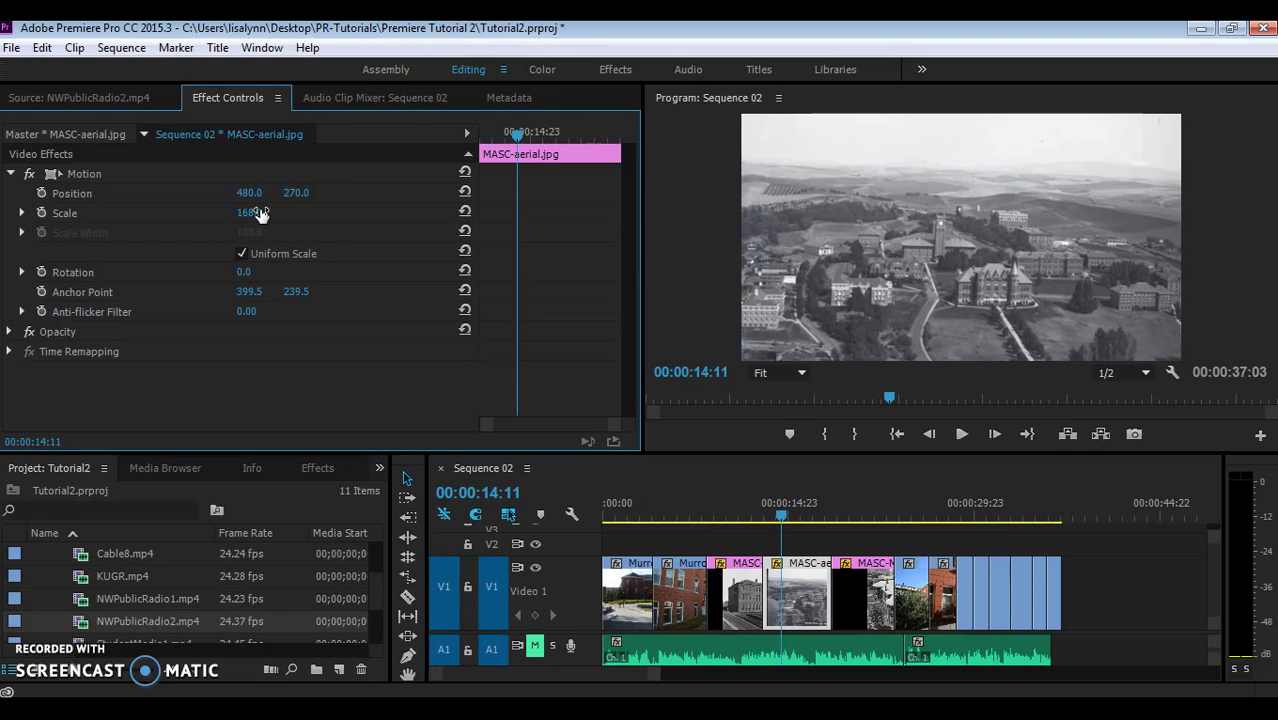
Step: Start Position and Scale keyframing on the first frame of MASC-aerial.jpg at 00:00:13:00
click(781, 516)
drag(781, 516, 764, 520)
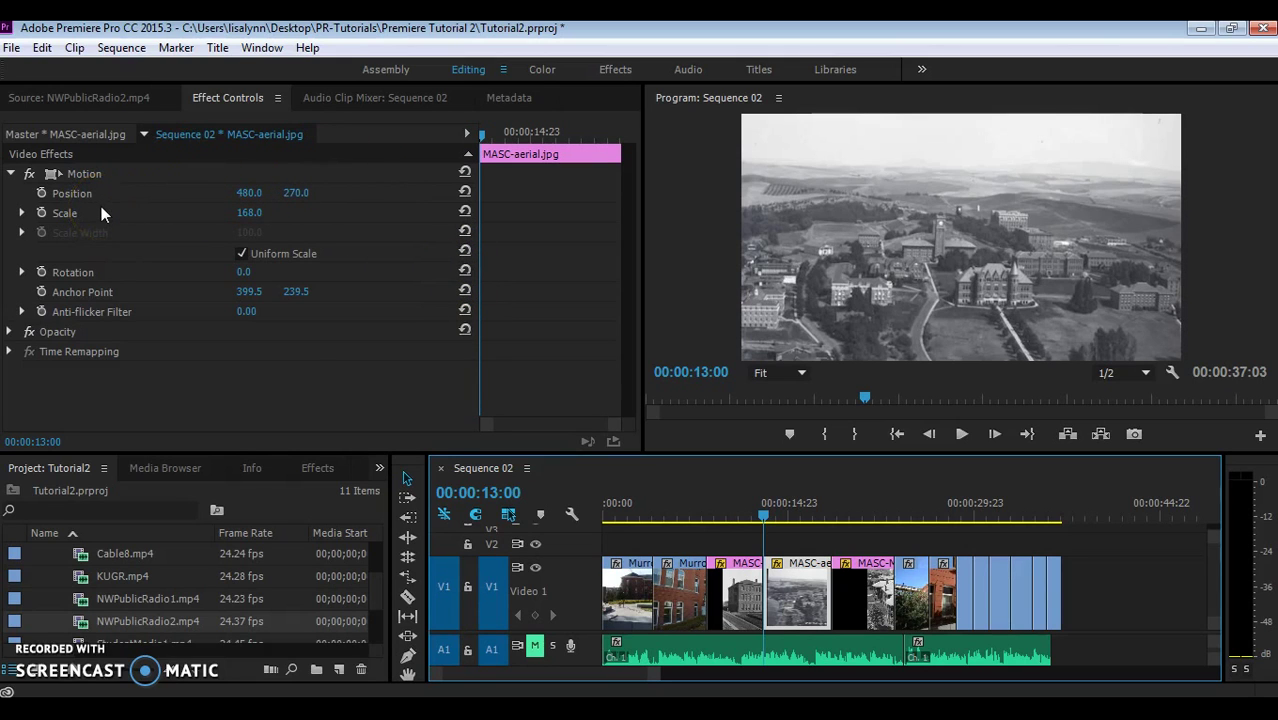
click(41, 193)
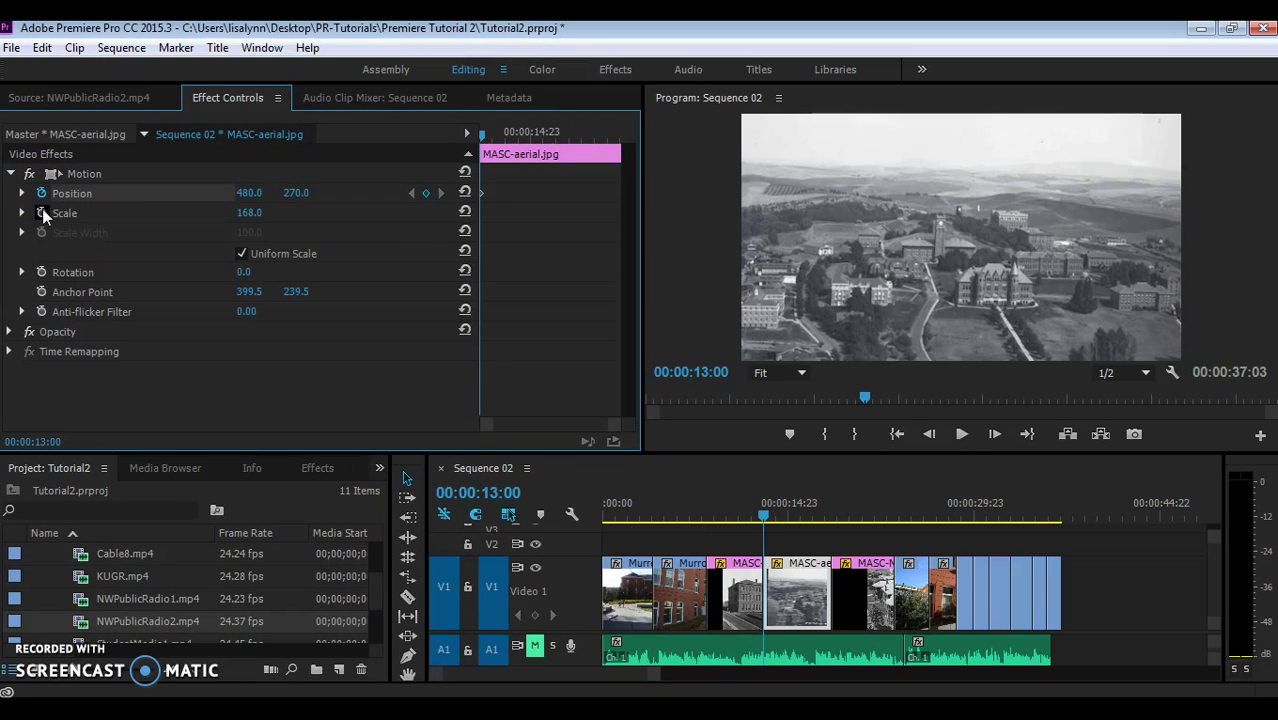
click(42, 212)
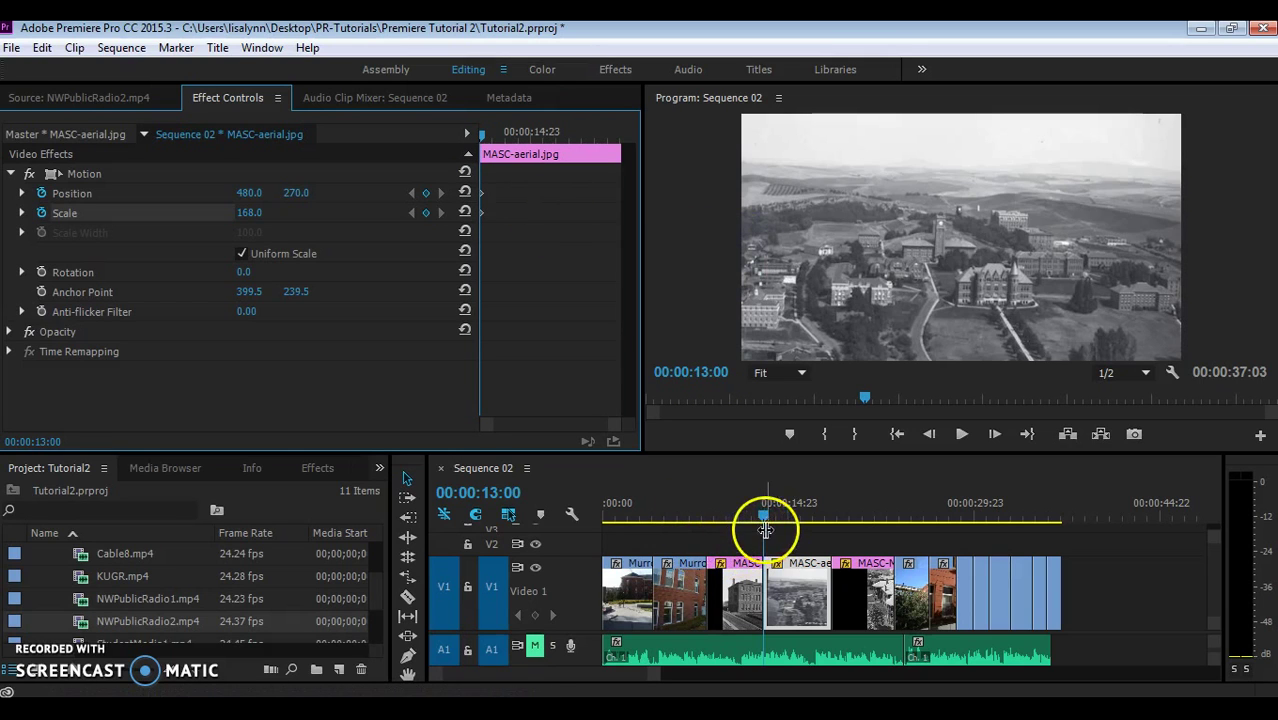
Step: Add second Position and Scale keyframes to MASC-aerial.jpg at 00:00:16:18
drag(763, 520, 808, 517)
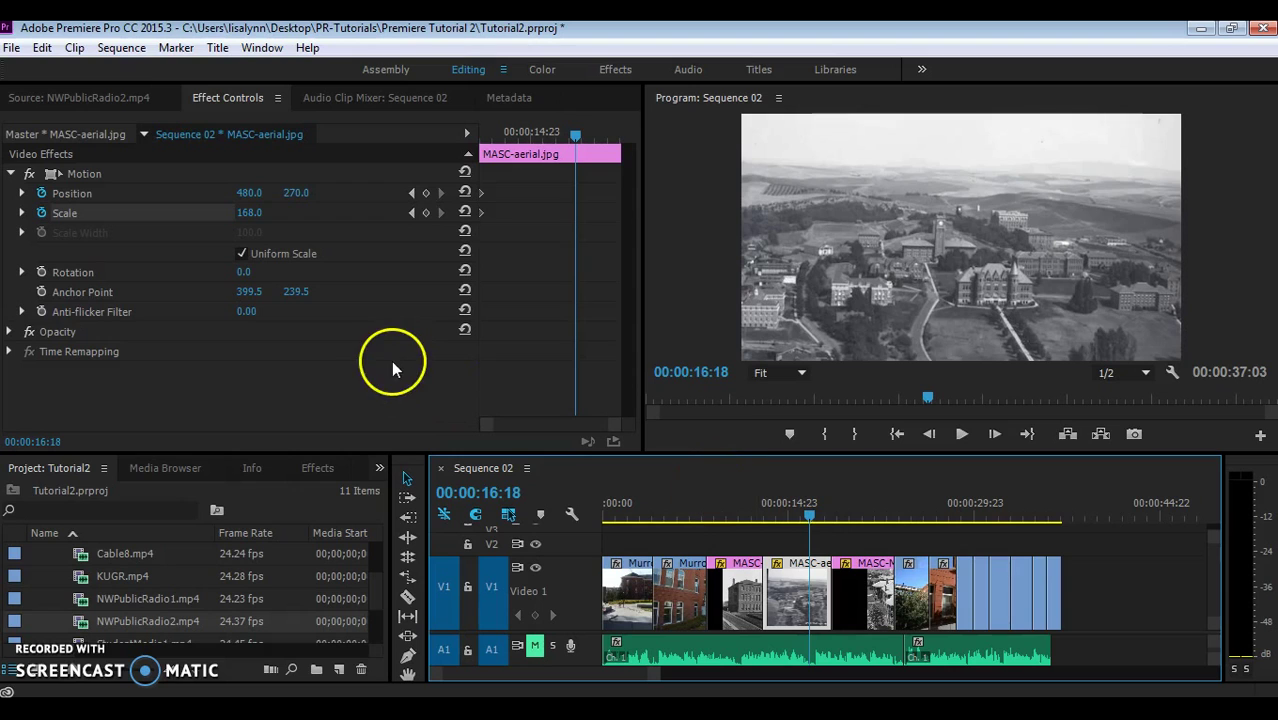
click(425, 193)
click(425, 213)
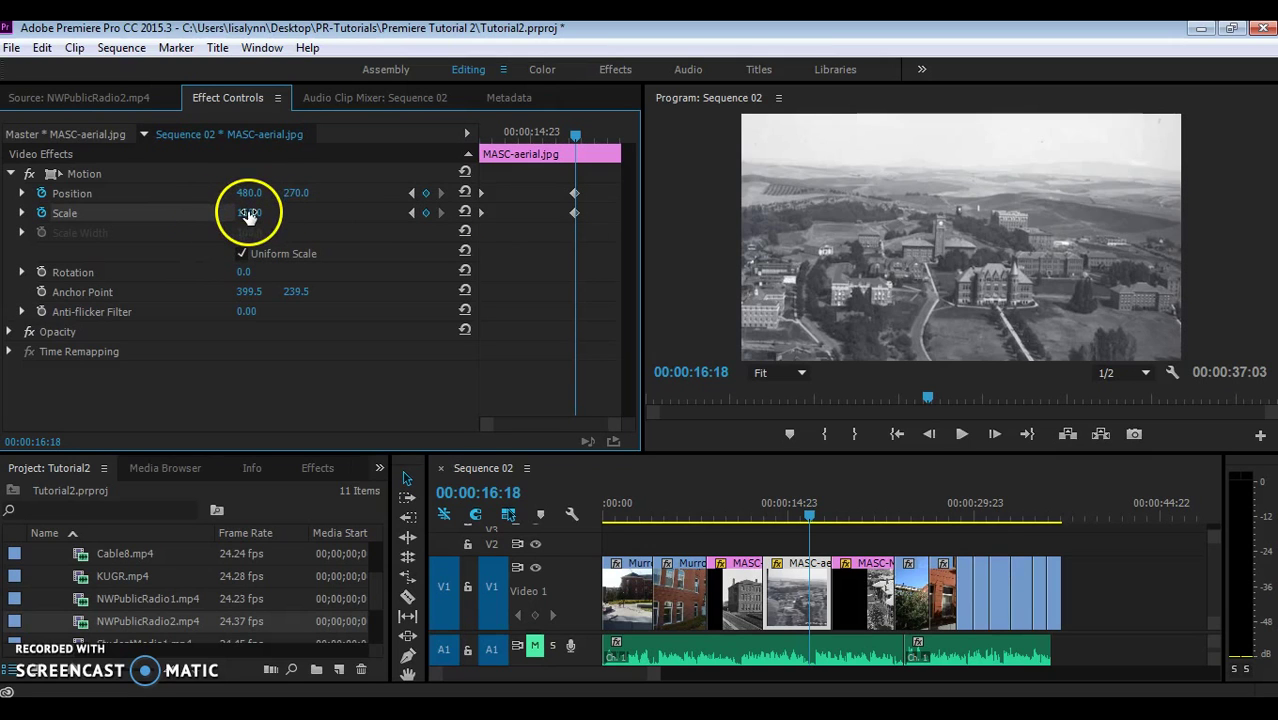
Step: Enlarge MASC-aerial.jpg to a scale of 421 at its second keyframe
drag(248, 216, 499, 217)
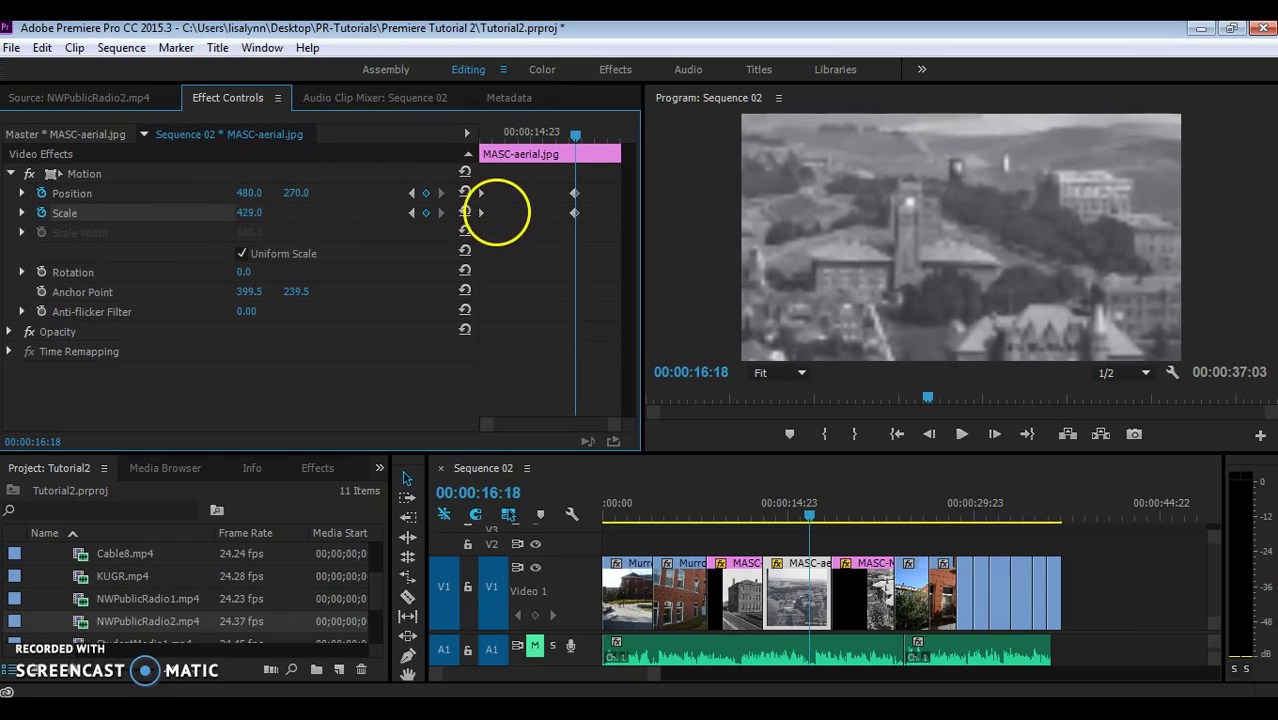
click(261, 211)
click(293, 217)
click(262, 212)
click(327, 214)
click(255, 212)
click(305, 208)
drag(249, 212, 230, 211)
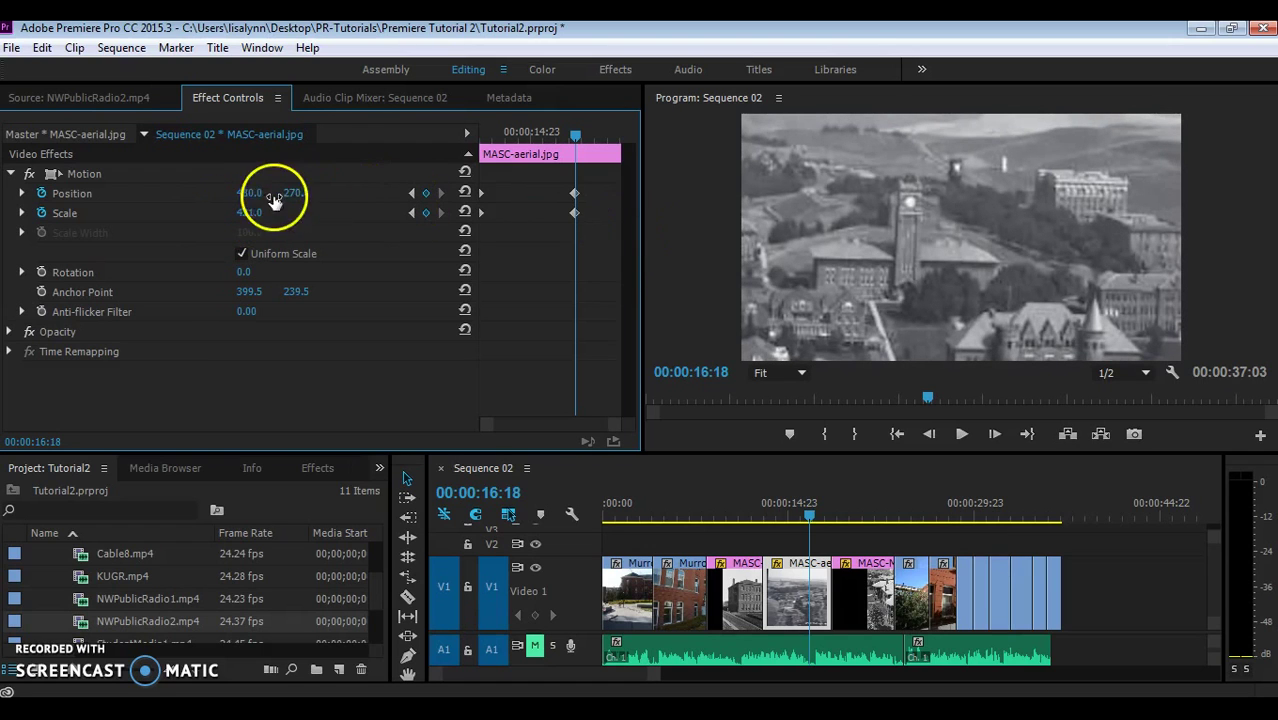
Step: Reposition MASC-aerial.jpg at the second keyframe to about -1.1, 125.5 so the turreted building sits in the frame
drag(293, 194, 175, 193)
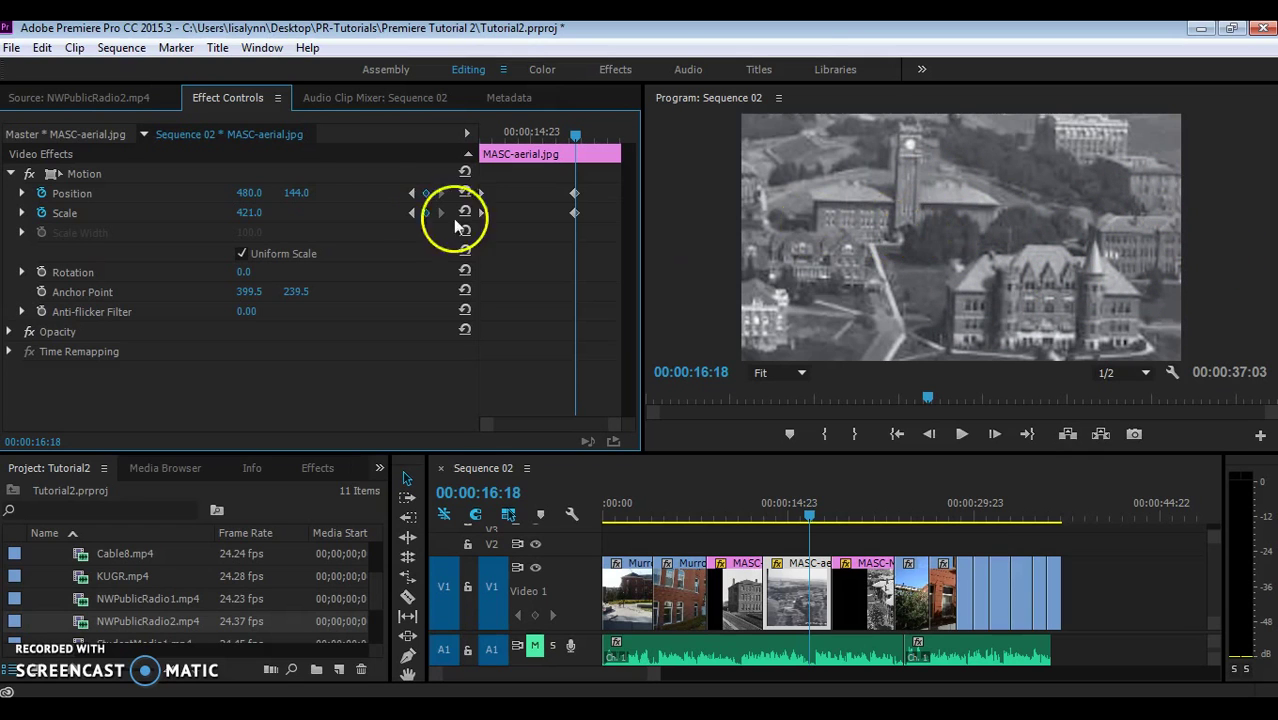
drag(254, 193, 70, 174)
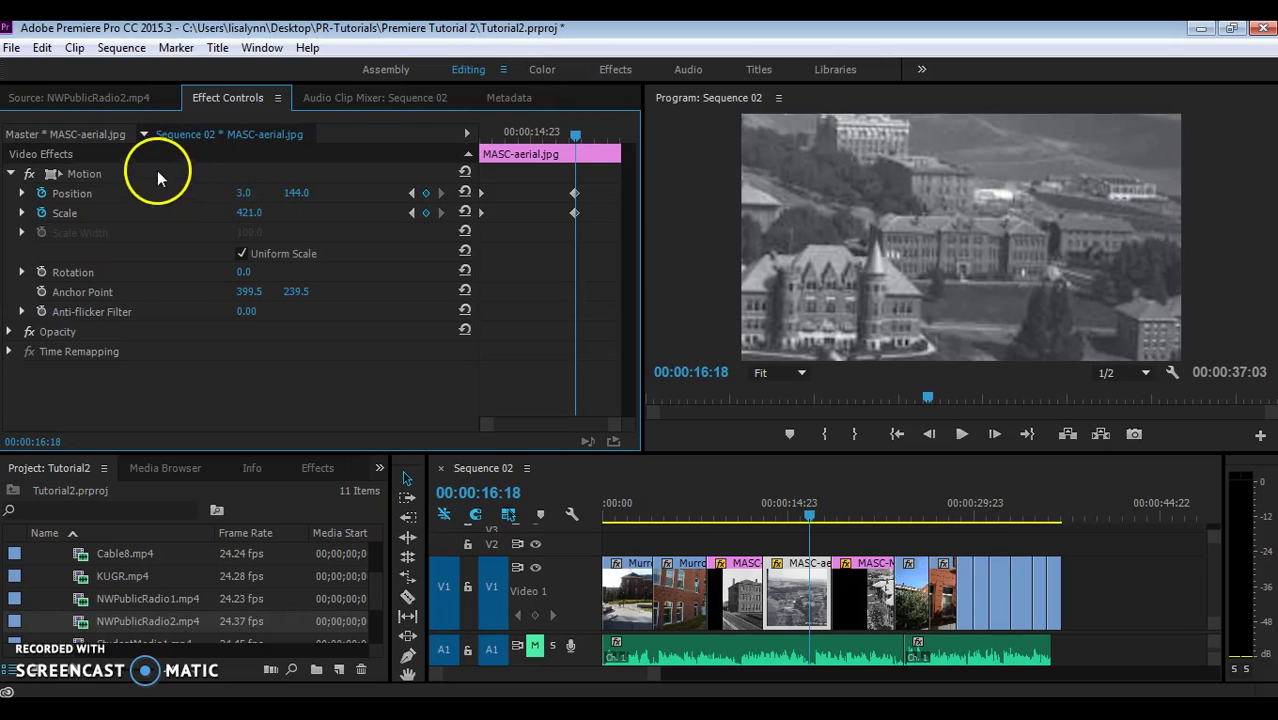
click(51, 173)
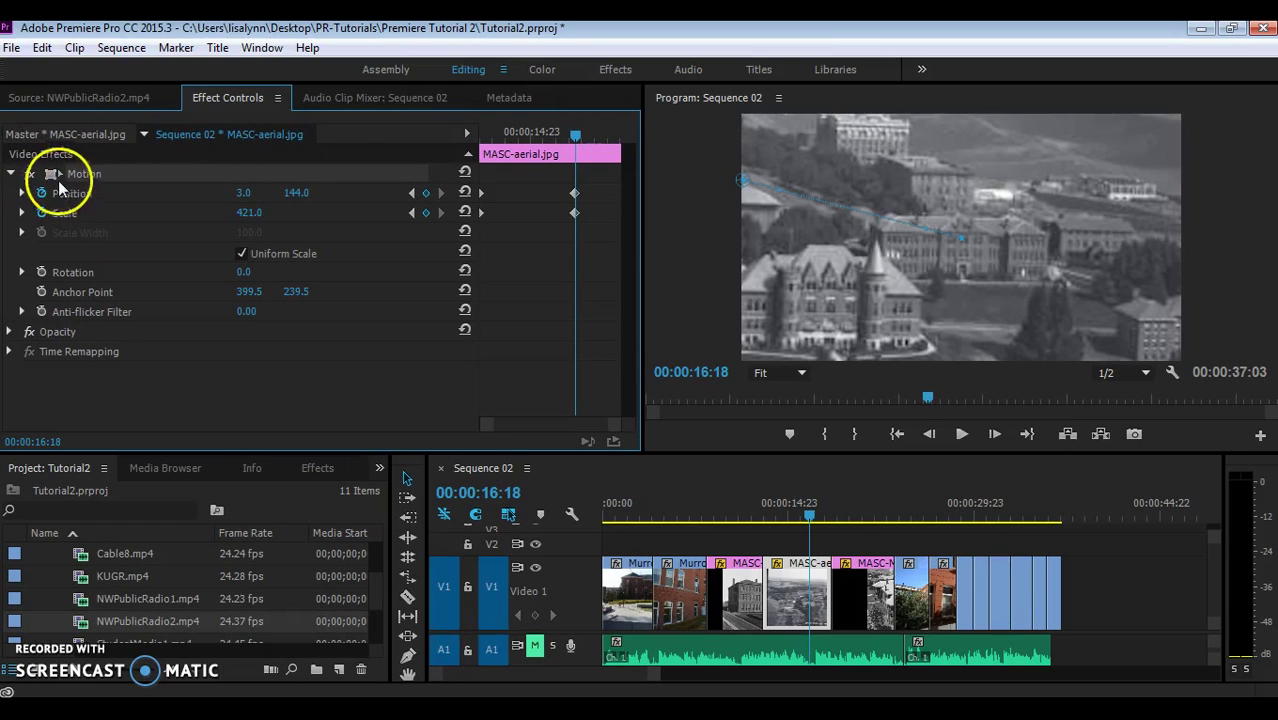
drag(1000, 227, 1015, 194)
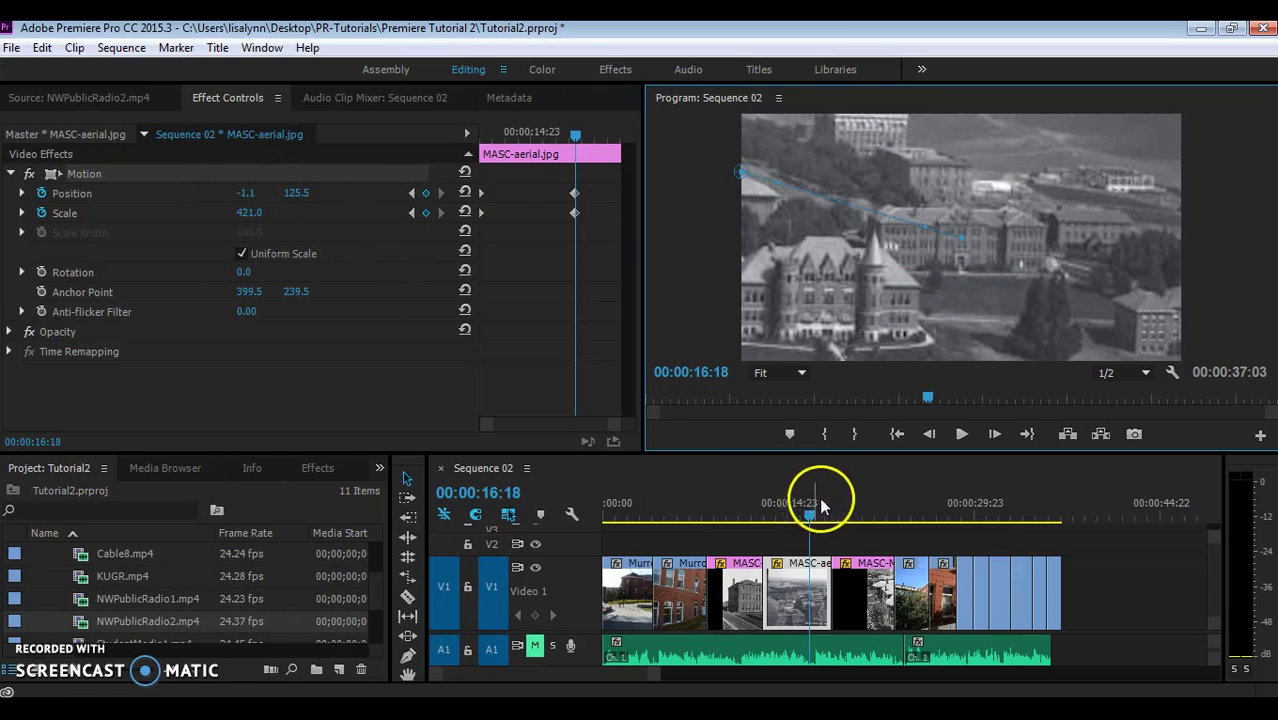
Step: Play the sequence from just before MASC-aerial.jpg to review its combined zoom and pan
drag(812, 518, 758, 518)
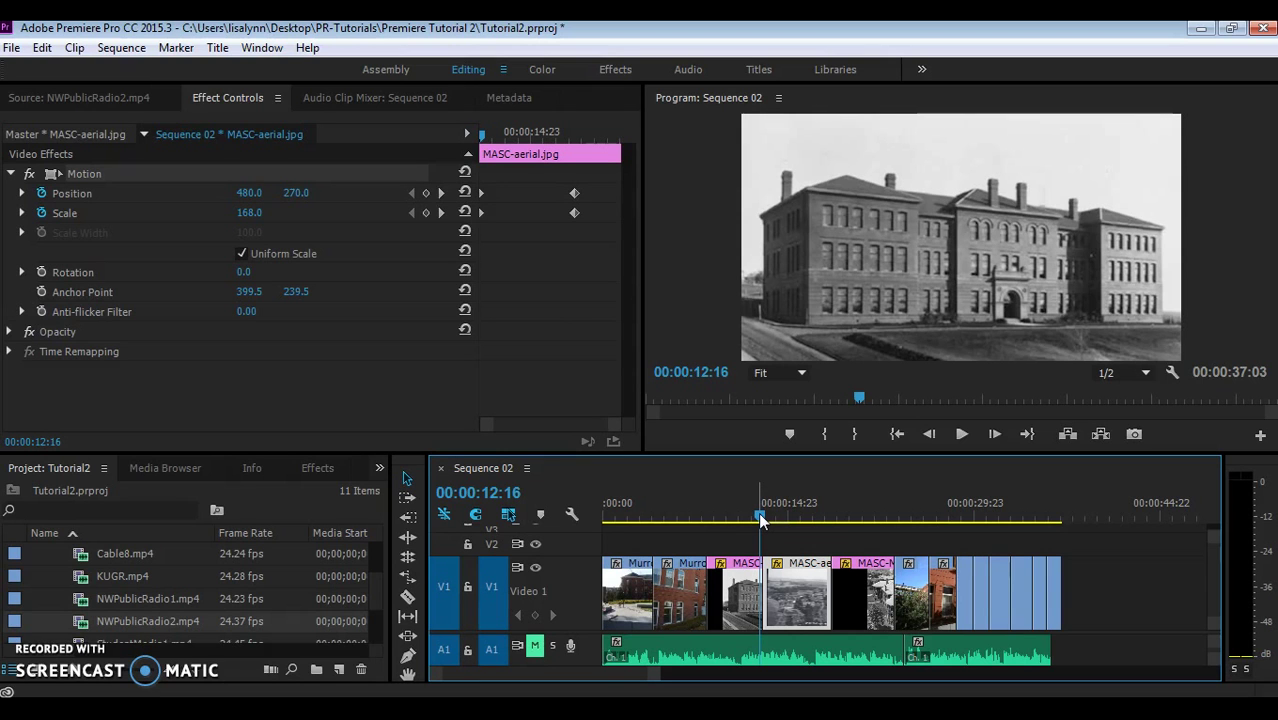
key(space)
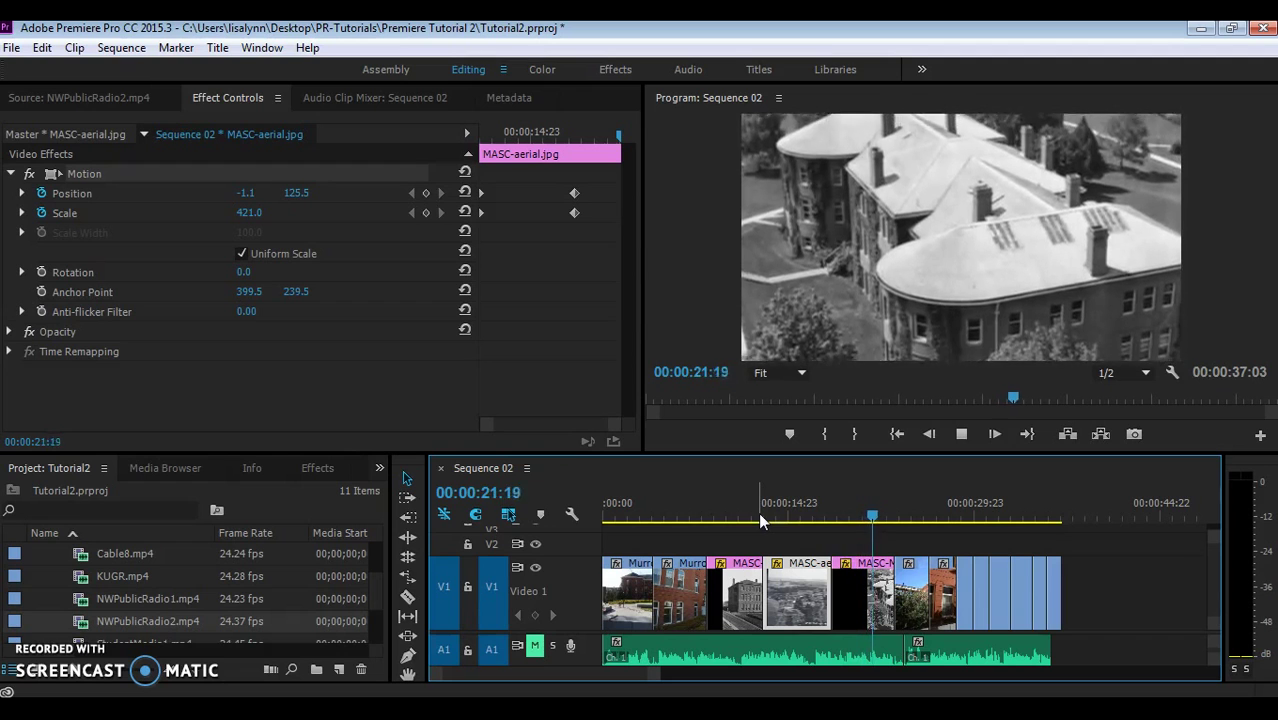
key(space)
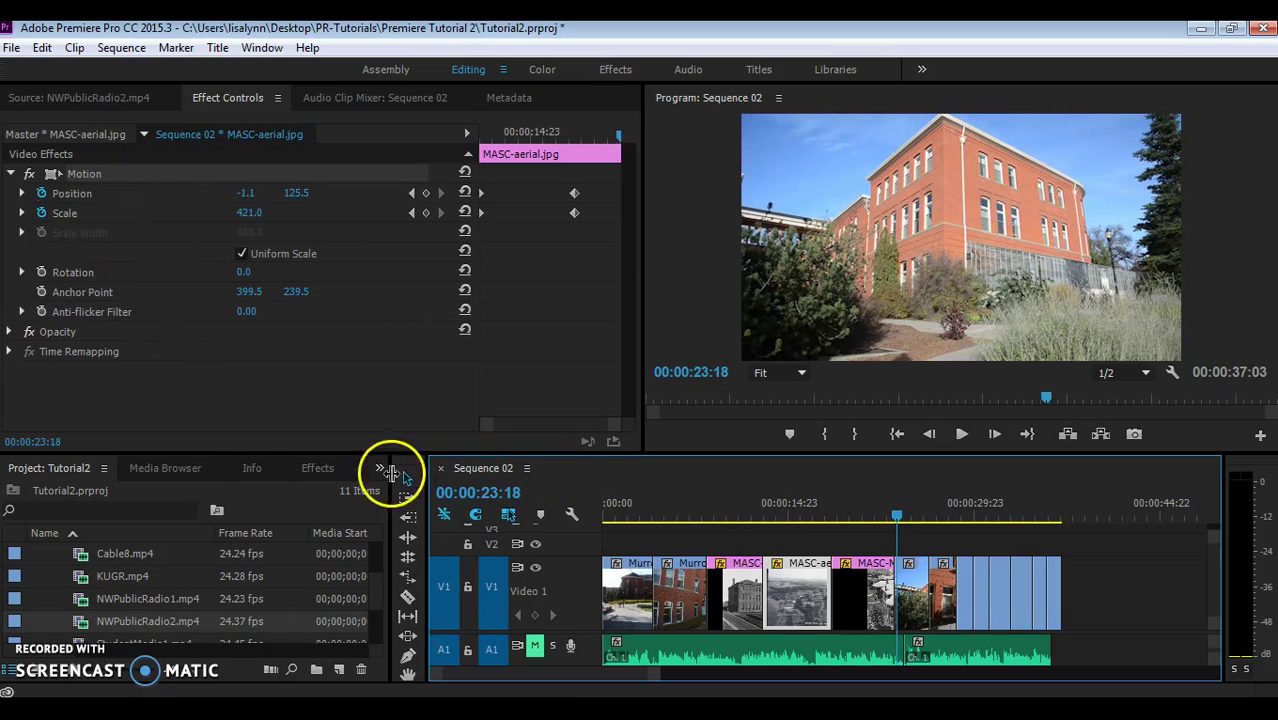
Step: Apply the Color Balance (HLS) video effect to the MurrowHallExterior2.mp4 clip
click(916, 594)
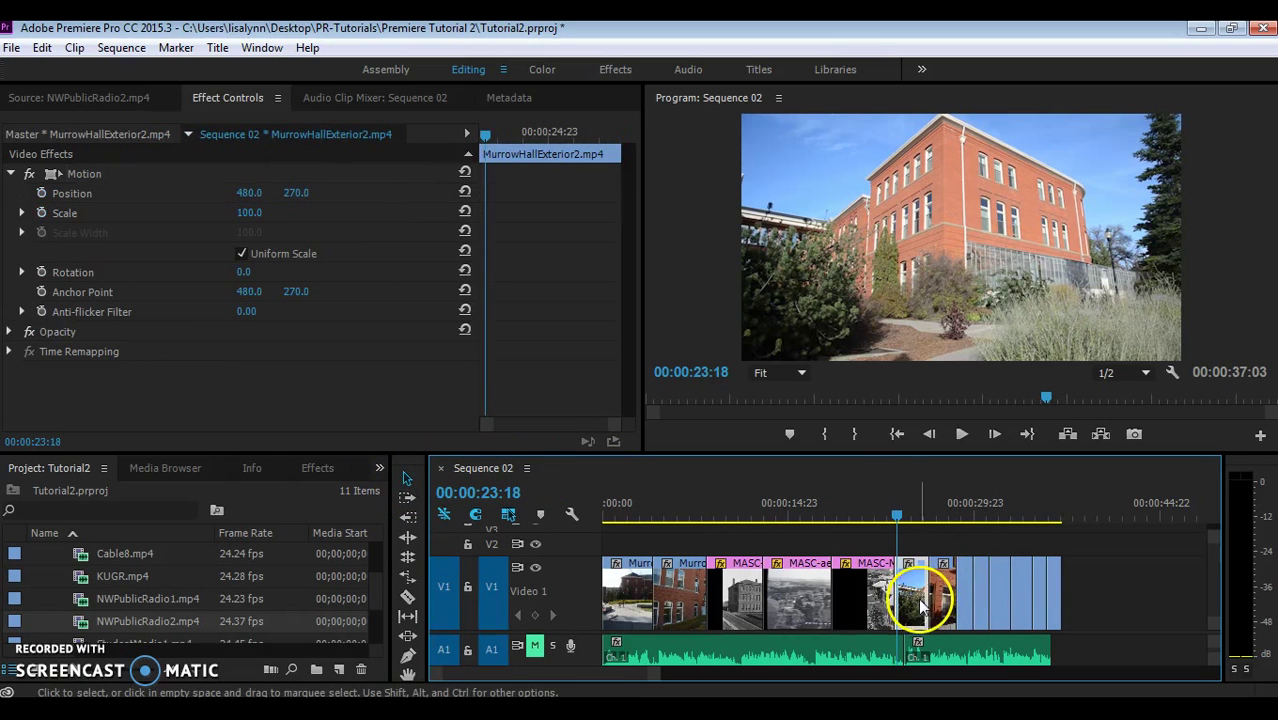
mouse_move(896, 527)
mouse_down()
mouse_move(894, 508)
mouse_move(908, 515)
mouse_up()
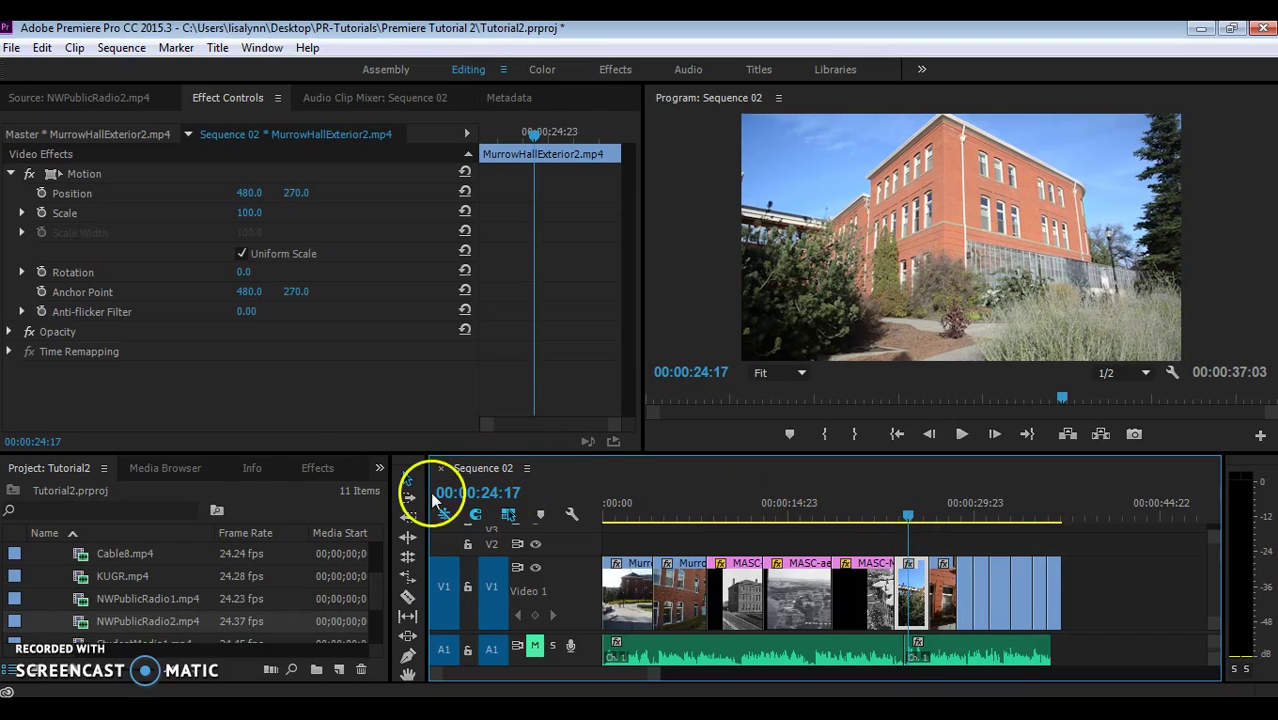
click(318, 468)
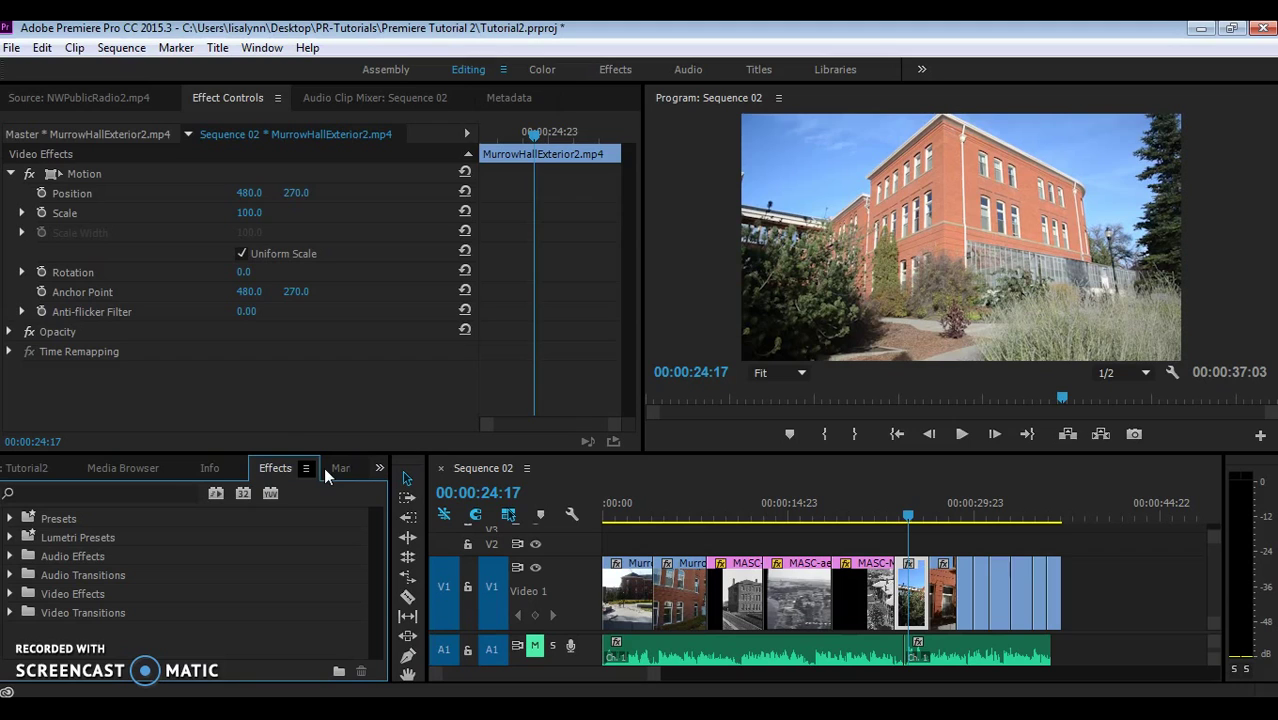
click(11, 594)
drag(372, 532, 378, 569)
click(21, 544)
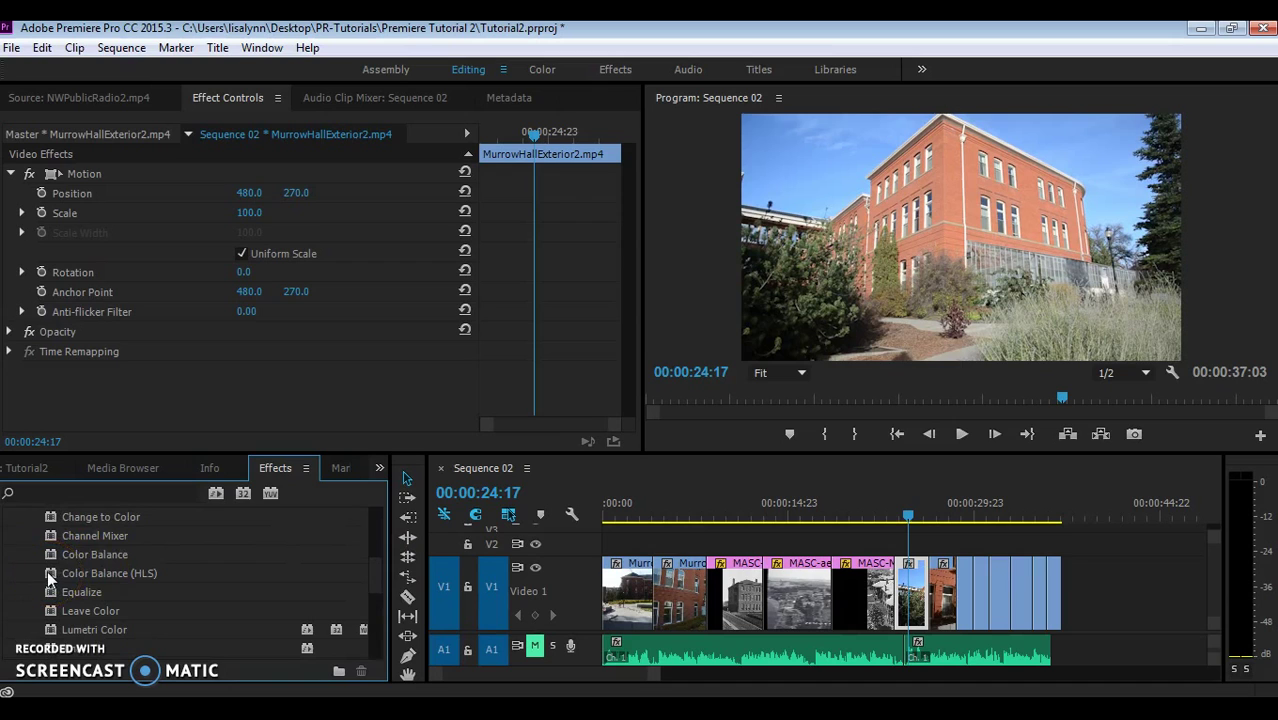
drag(47, 570, 914, 597)
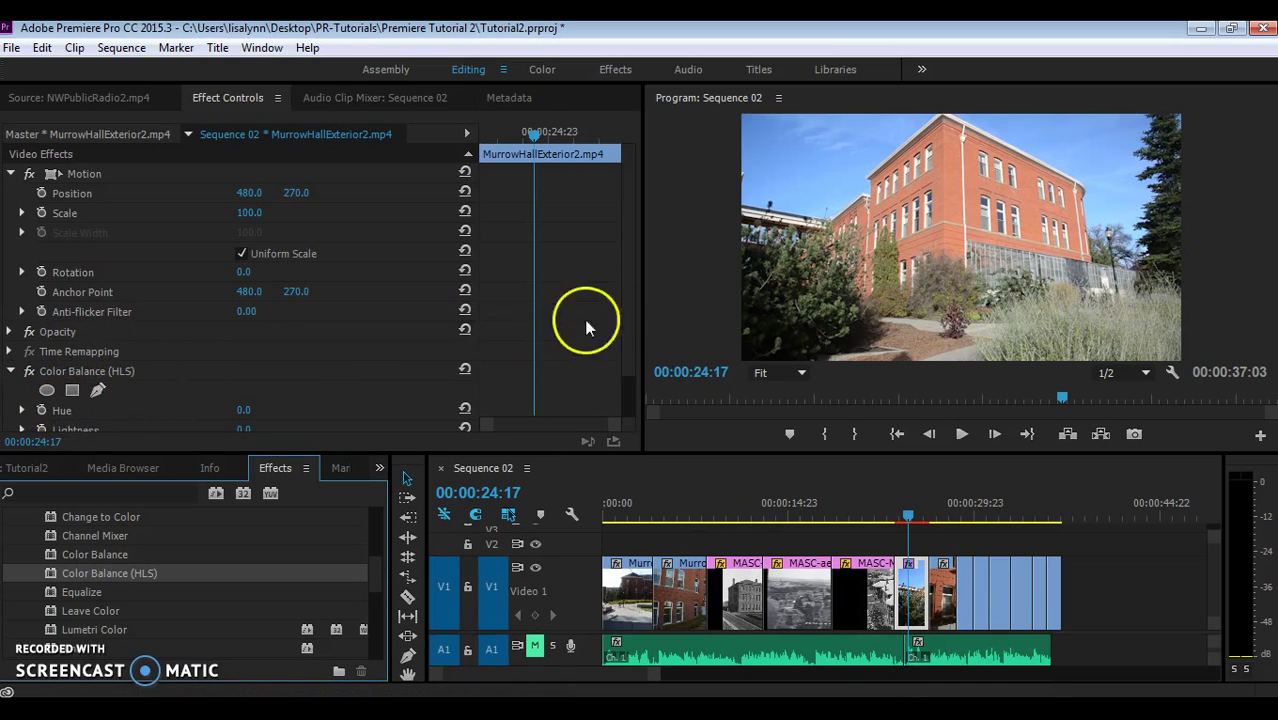
Step: Keyframe the Color Balance (HLS) saturation of MurrowHallExterior2.mp4 on its first frame at 00:00:23:15 and again at 00:00:25:08
scroll(632, 334, down, 1)
scroll(635, 363, down, 1)
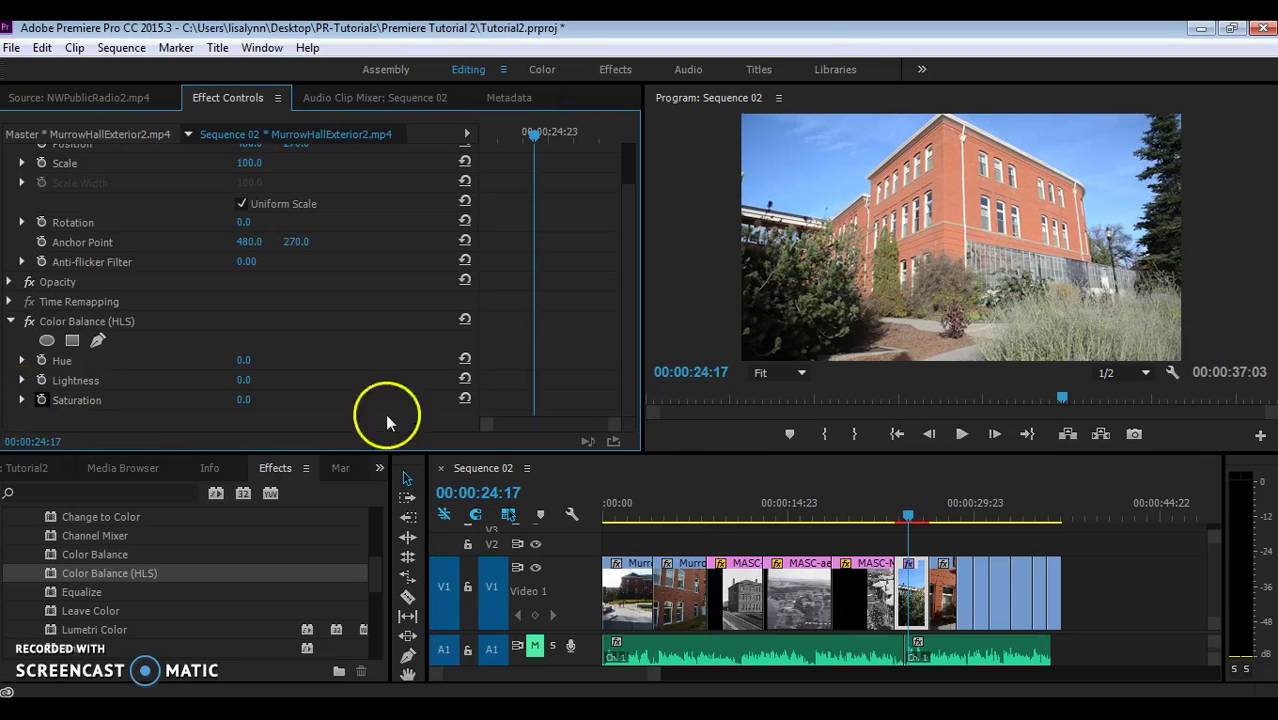
drag(907, 520, 896, 520)
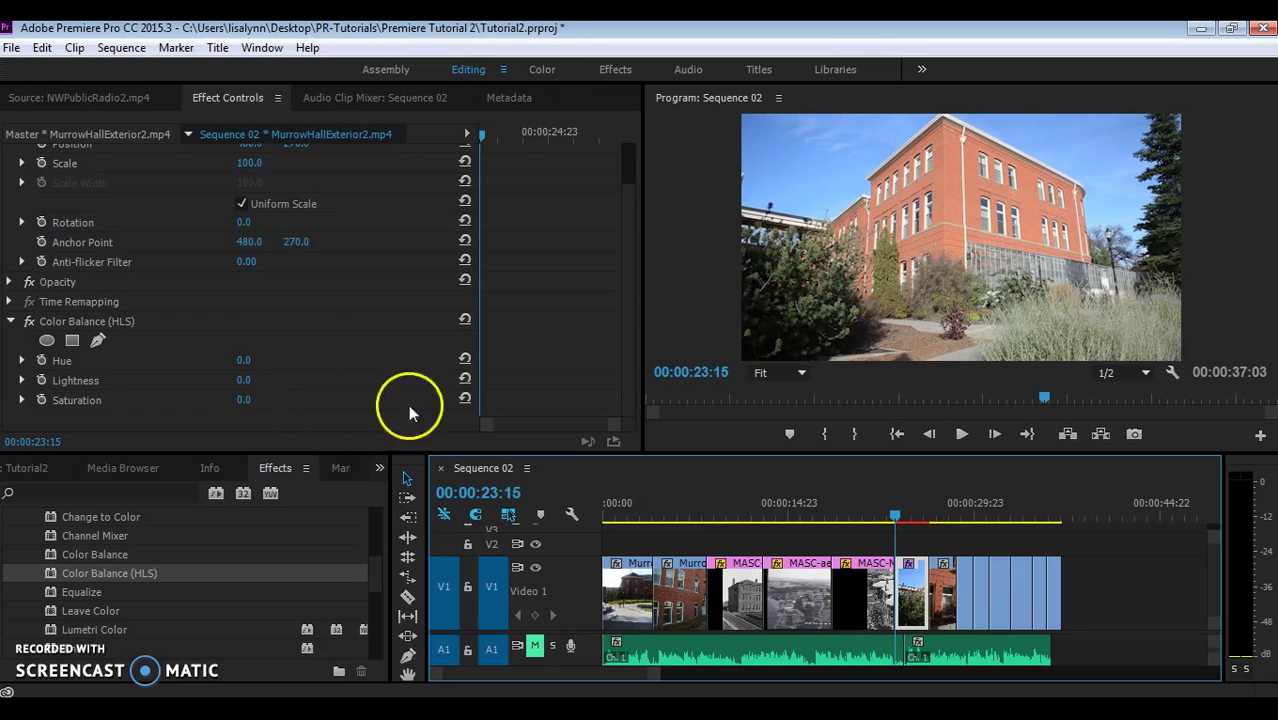
click(43, 398)
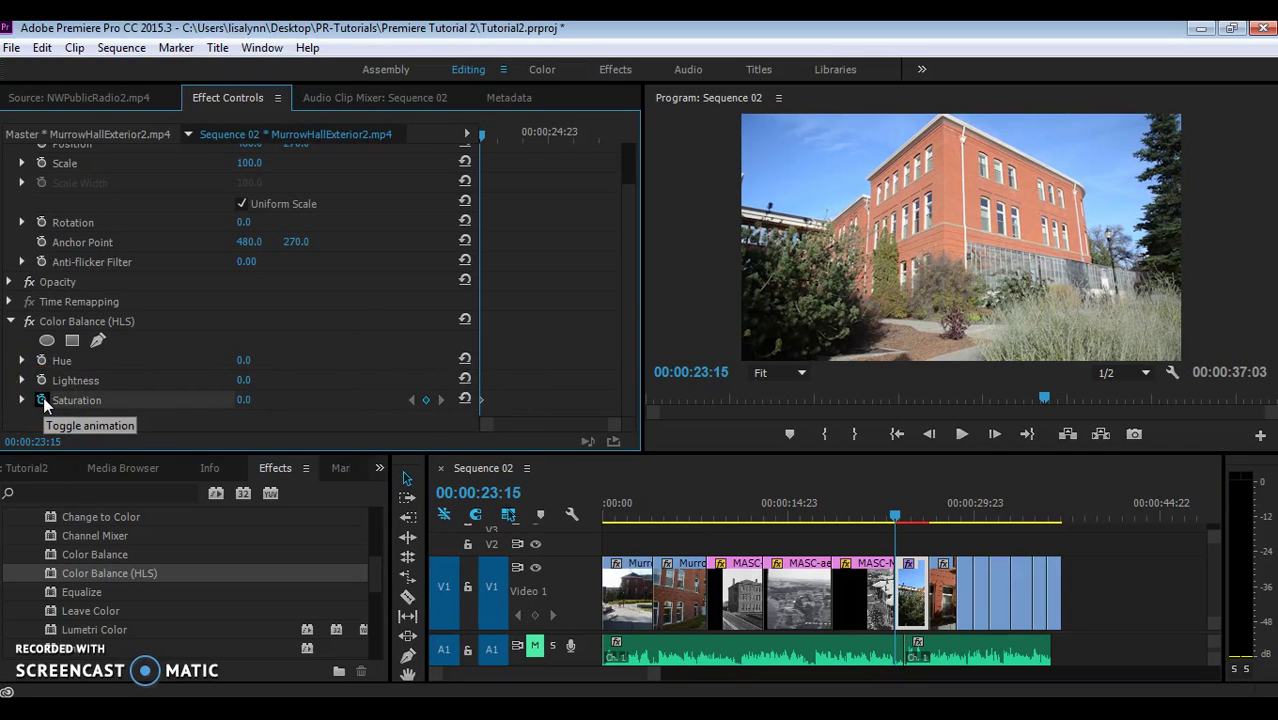
drag(895, 513, 916, 514)
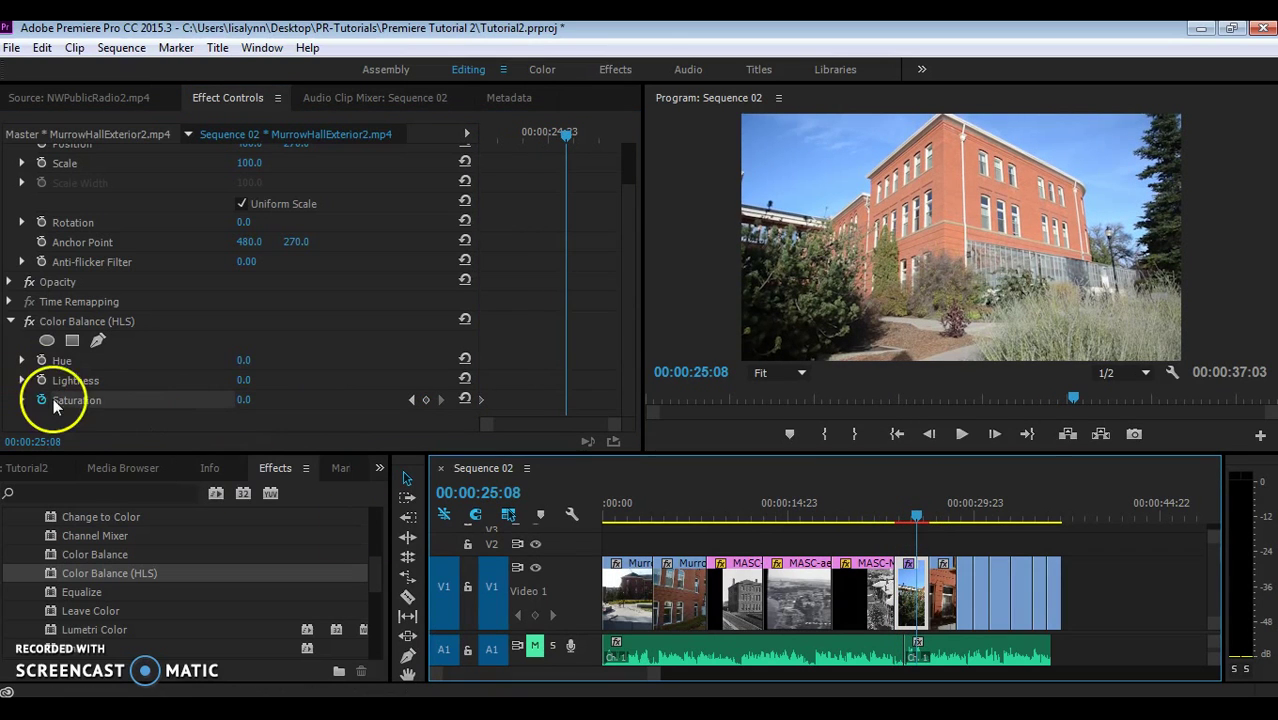
click(427, 400)
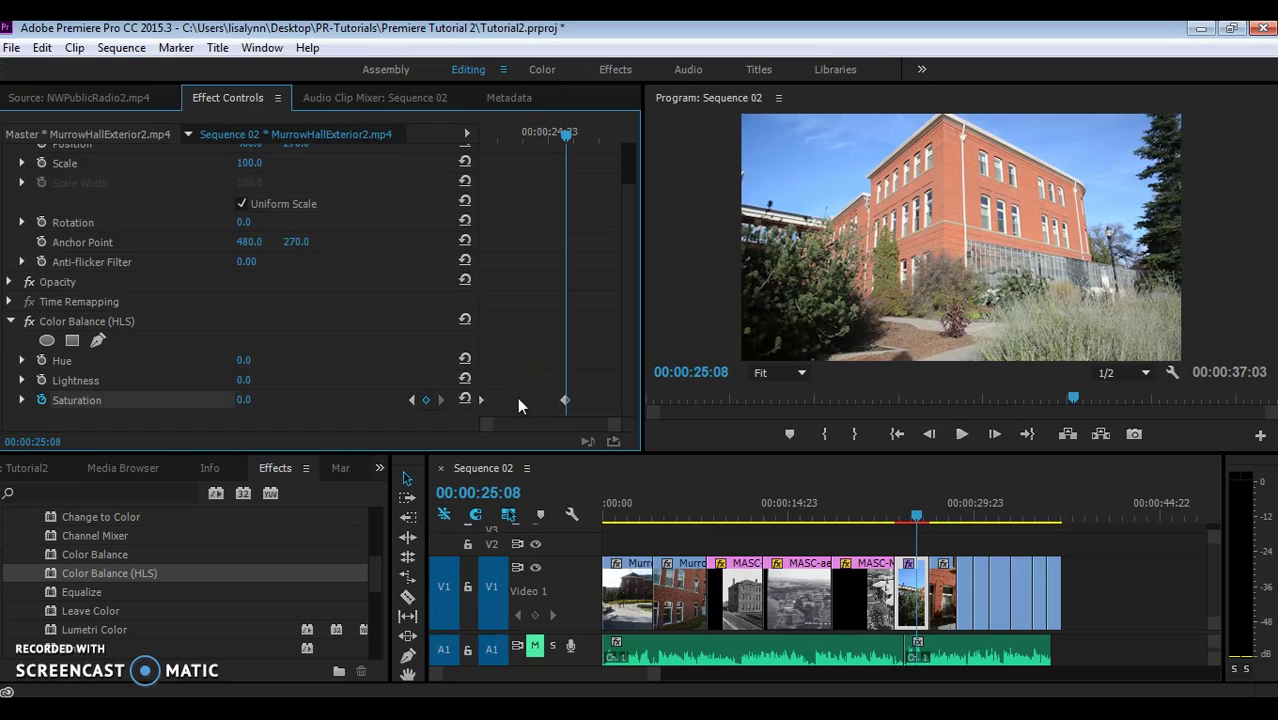
Step: Set the first Saturation keyframe of MurrowHallExterior2.mp4 to -100, then return to the second keyframe
click(412, 400)
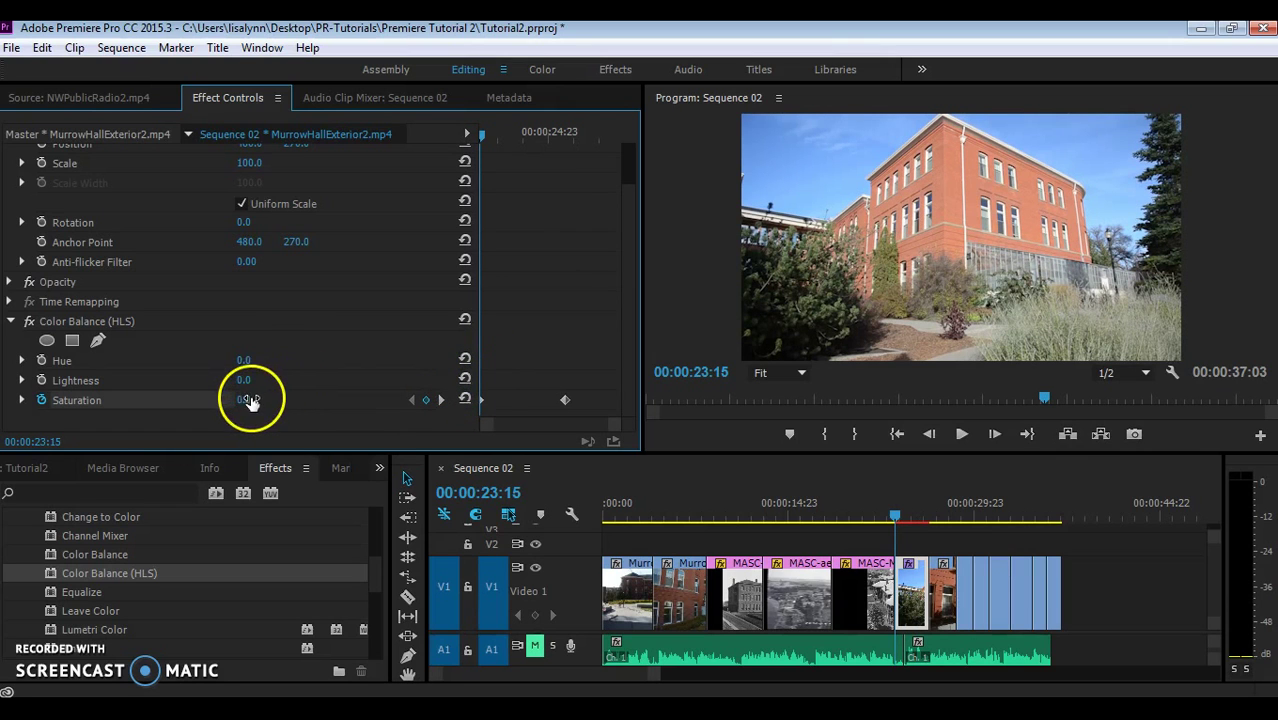
drag(247, 399, 92, 391)
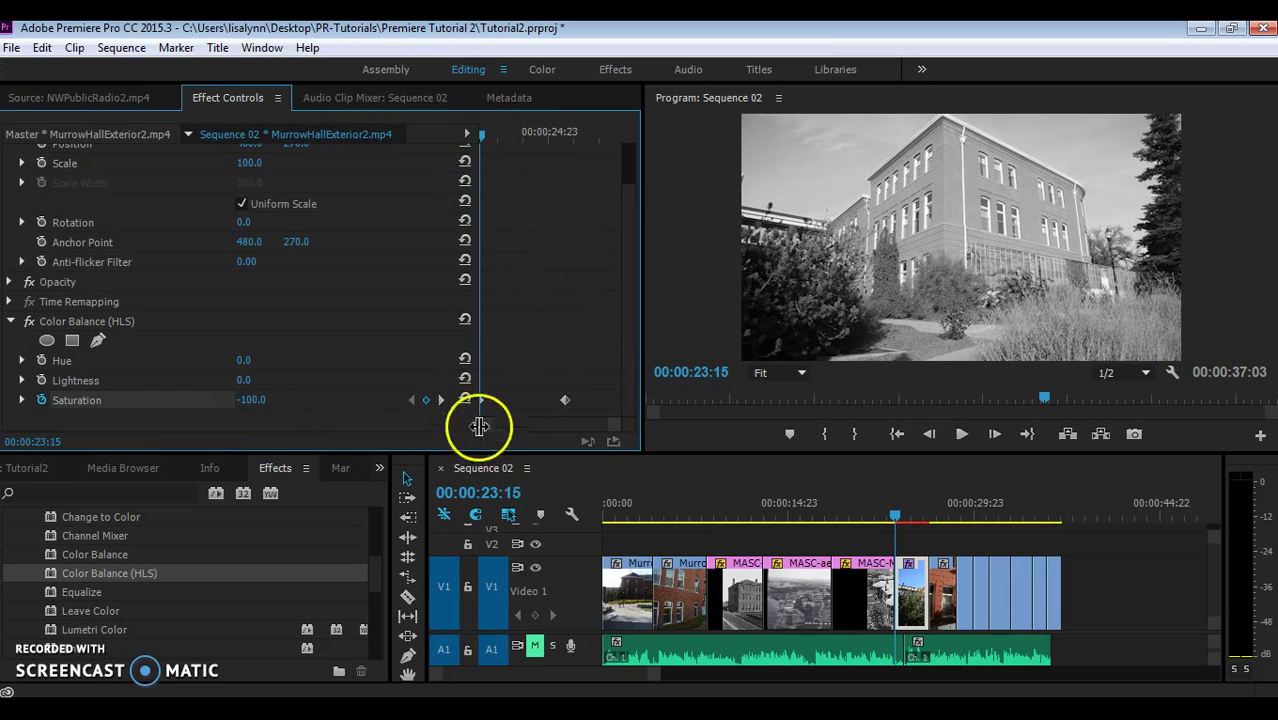
click(441, 400)
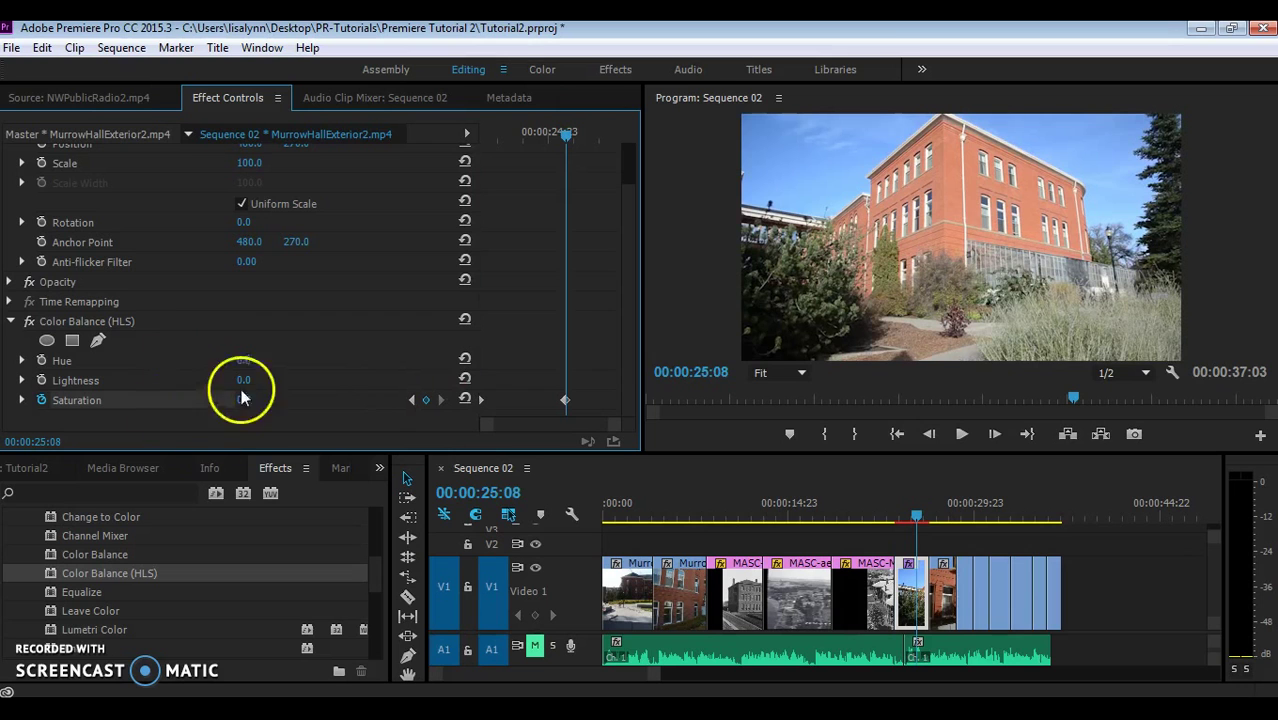
Step: Play the sequence from just before MurrowHallExterior2.mp4 to review the fade from black and white to color
click(889, 508)
key(space)
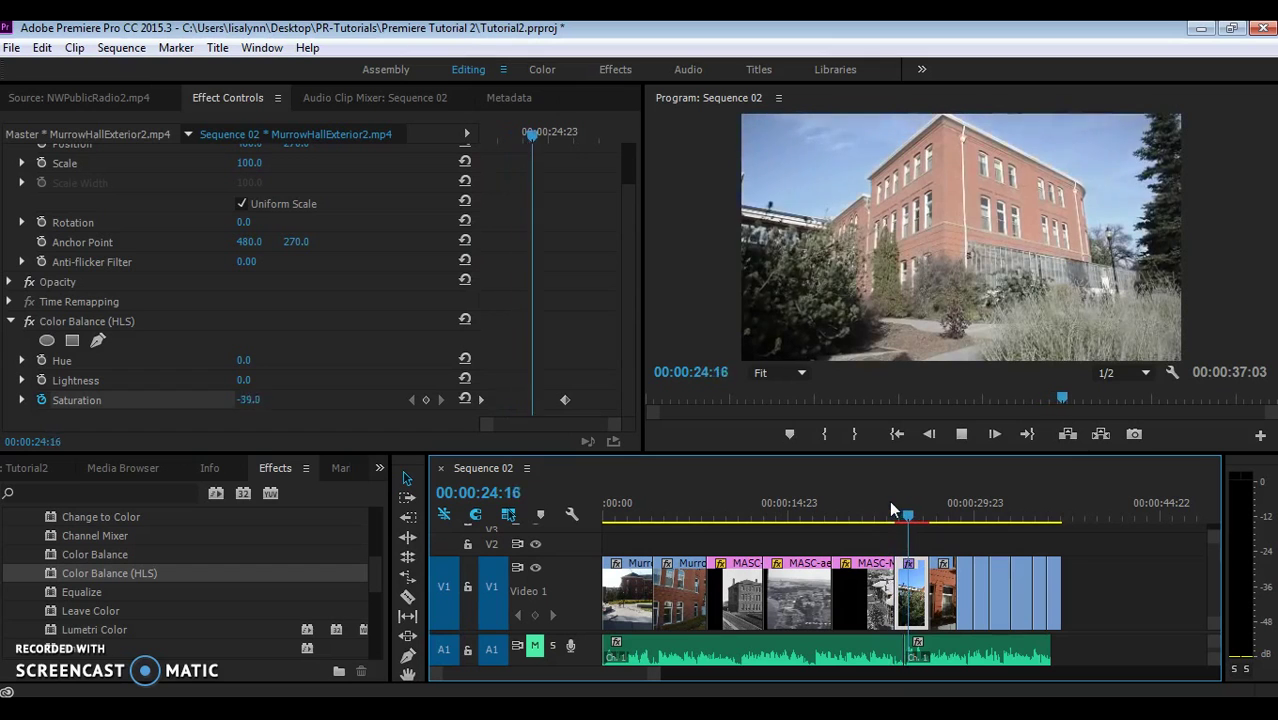
key(space)
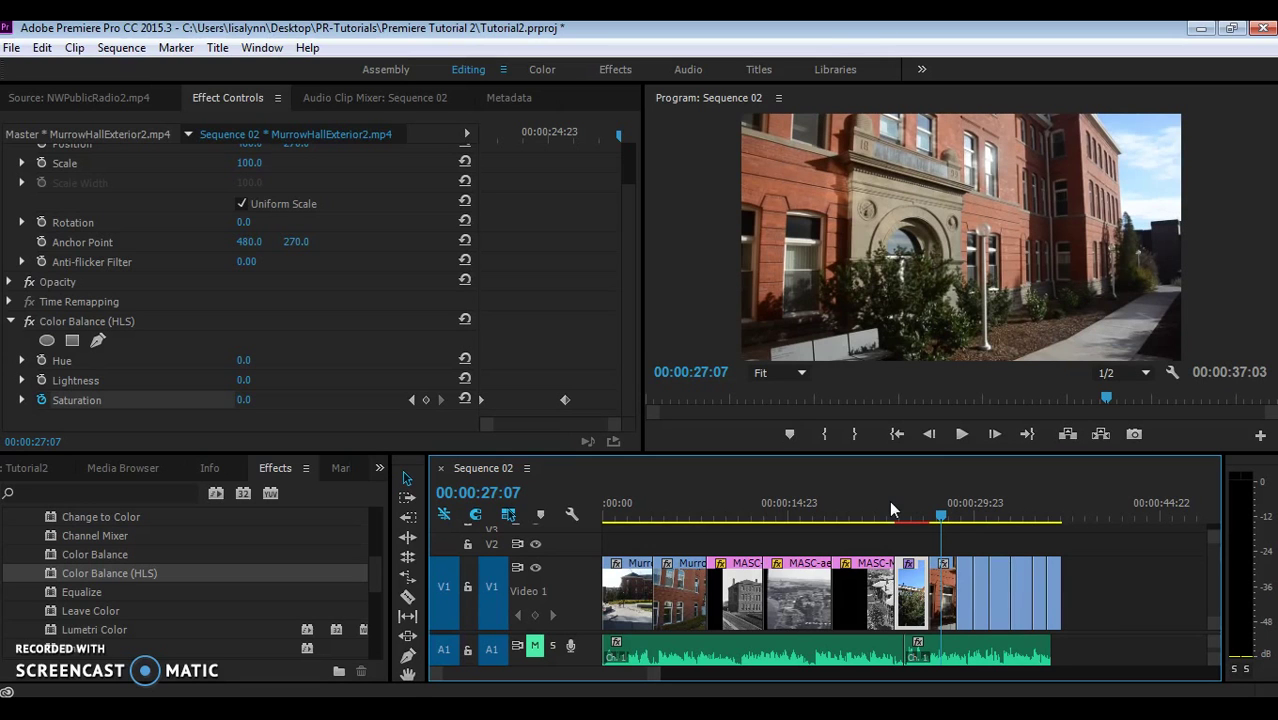
Step: Straighten the NWPublicRadio2.mp4 door shot at the end of the sequence by setting its rotation to -2°
click(1054, 517)
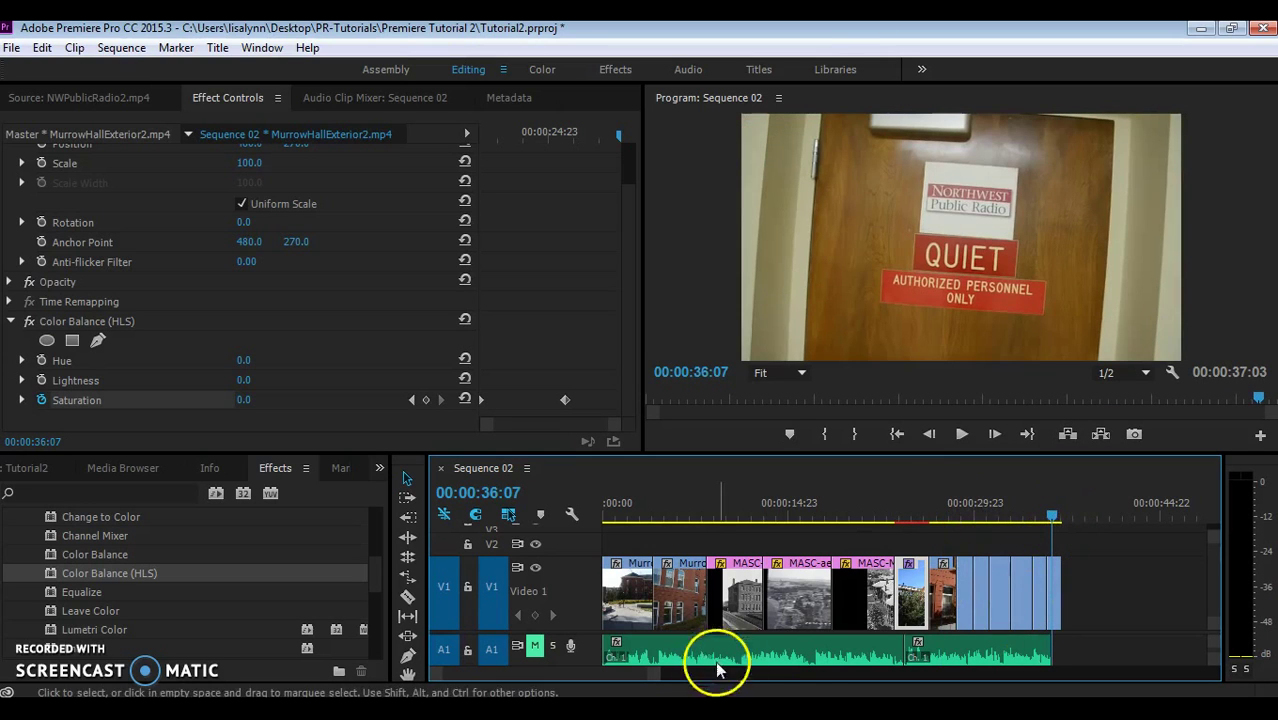
drag(654, 674, 602, 660)
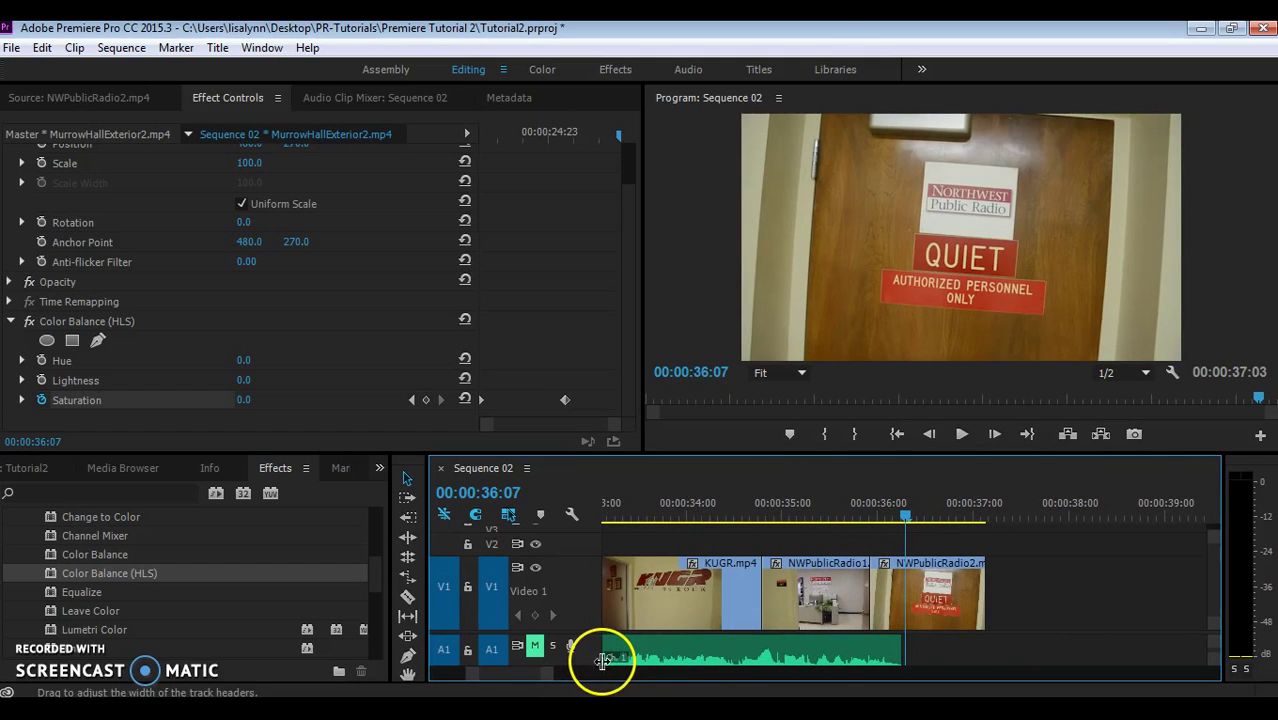
click(790, 434)
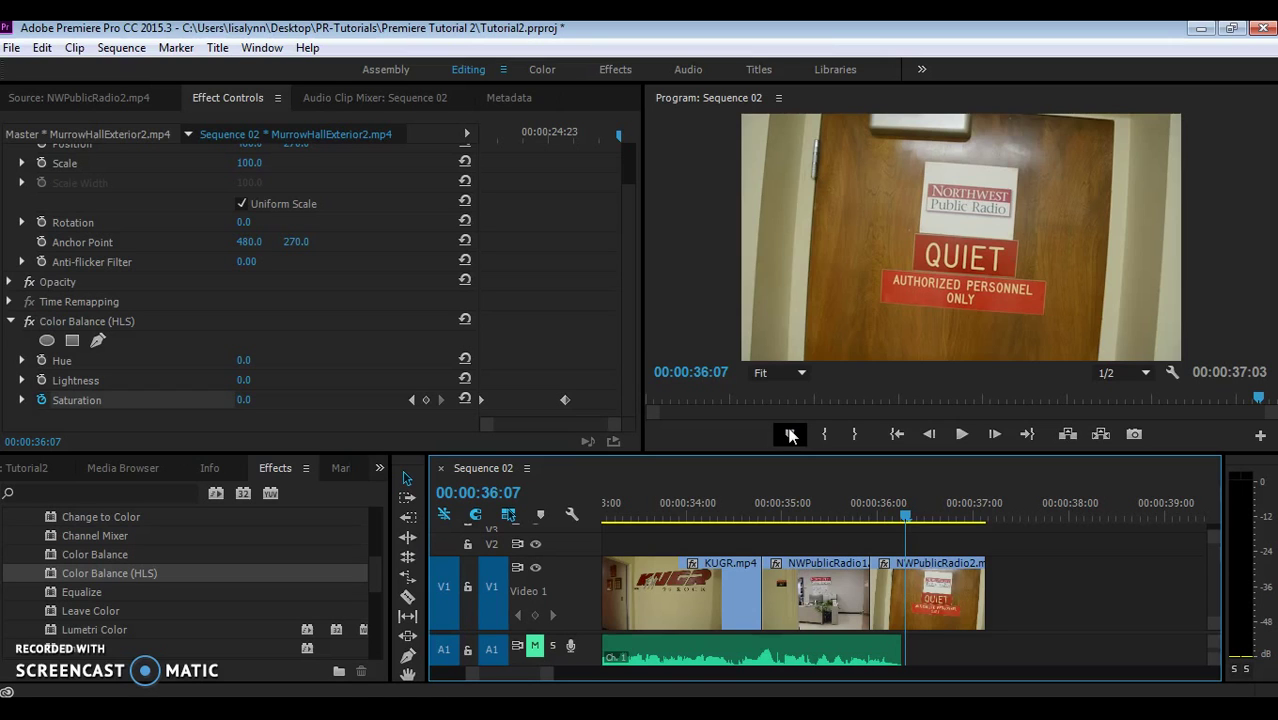
click(925, 614)
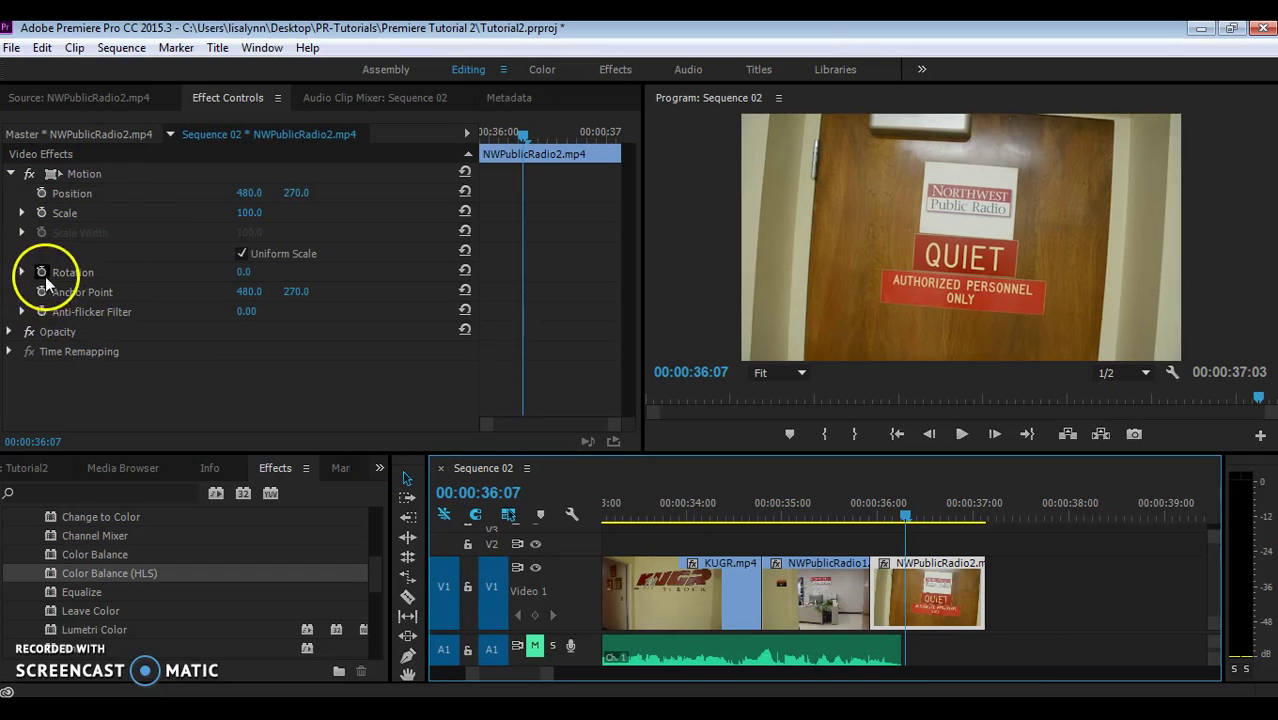
drag(242, 272, 269, 271)
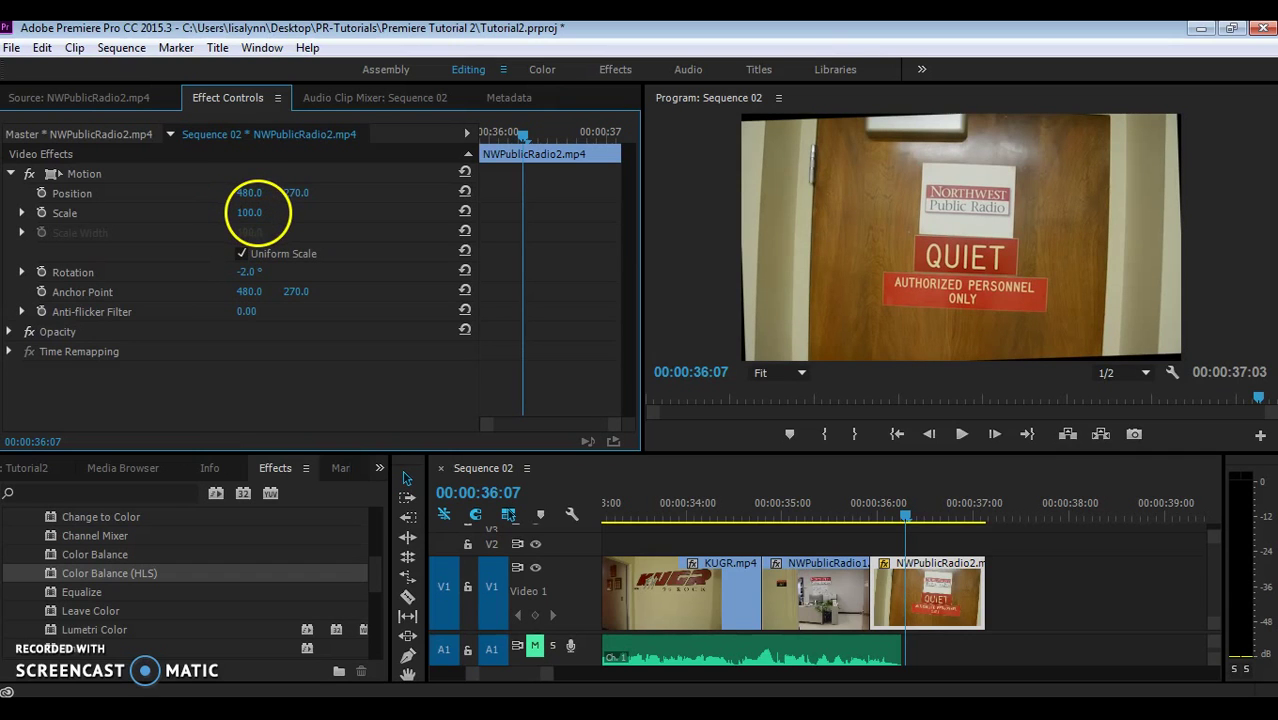
Step: Scale NWPublicRadio2.mp4 up to about 111 to fill the frame after the rotation
click(259, 212)
click(317, 225)
mouse_move(250, 211)
mouse_down()
mouse_move(272, 211)
mouse_move(261, 211)
mouse_up()
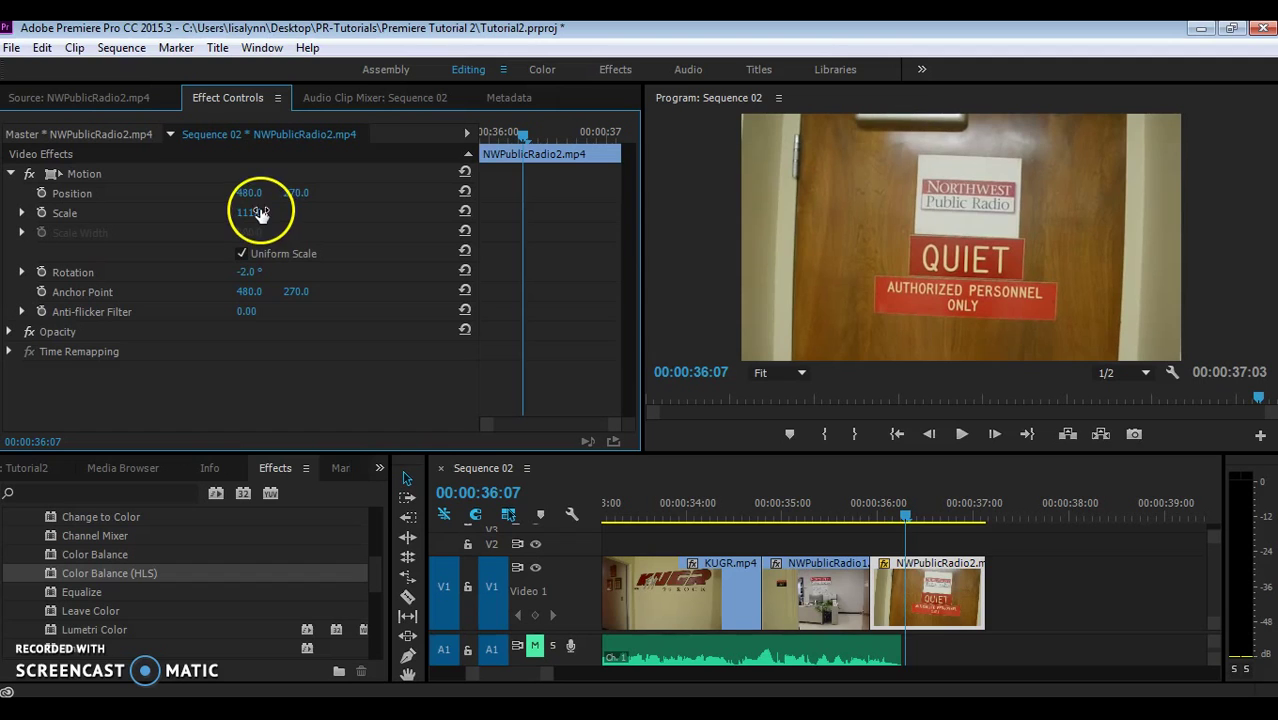
Step: Set the rotation of the NWPublicRadio2.mp4 door shot to -3° and check the framing further along the clip
click(264, 269)
click(315, 274)
click(289, 270)
text(-5)
key(Return)
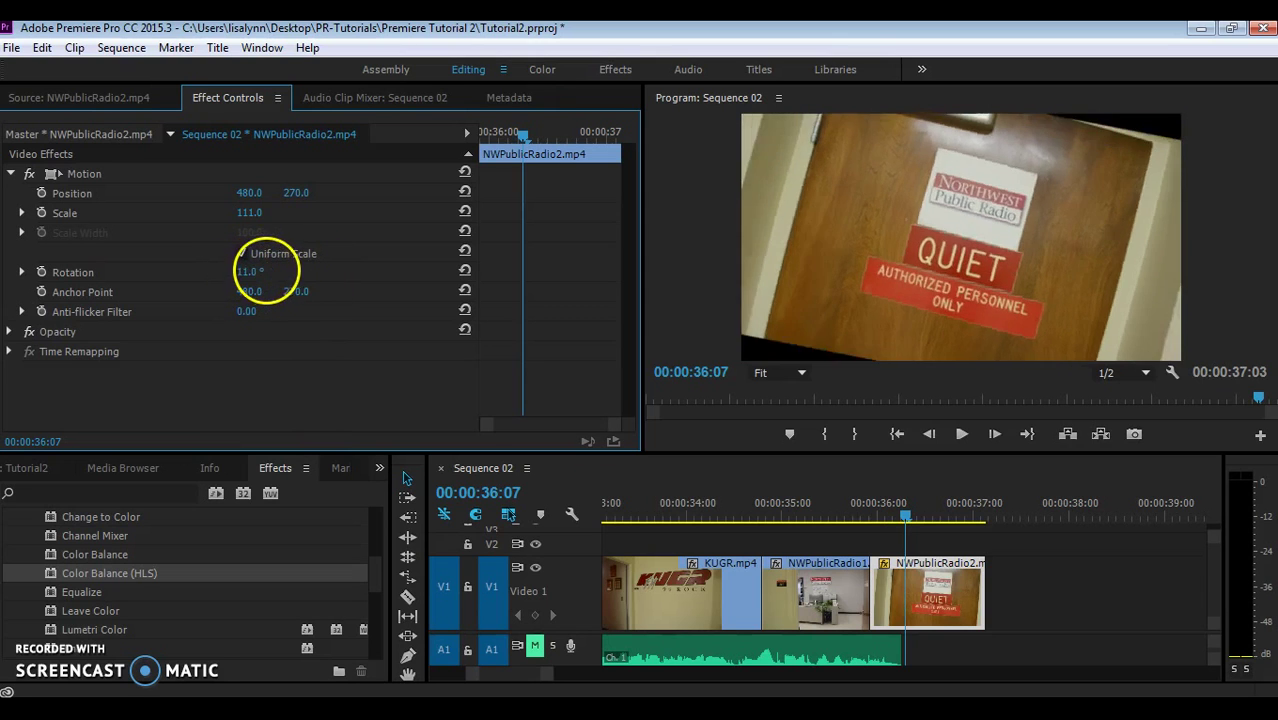
mouse_move(250, 269)
mouse_down()
mouse_move(268, 270)
mouse_move(242, 270)
mouse_up()
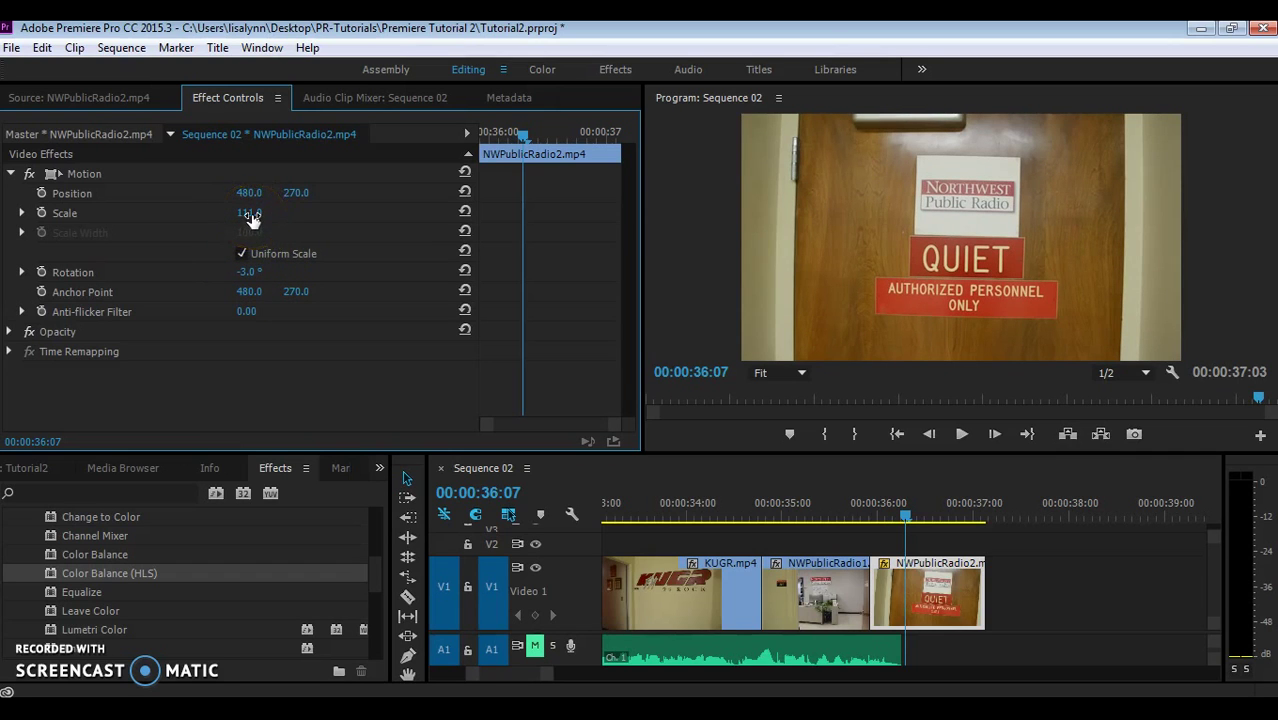
drag(907, 514, 945, 504)
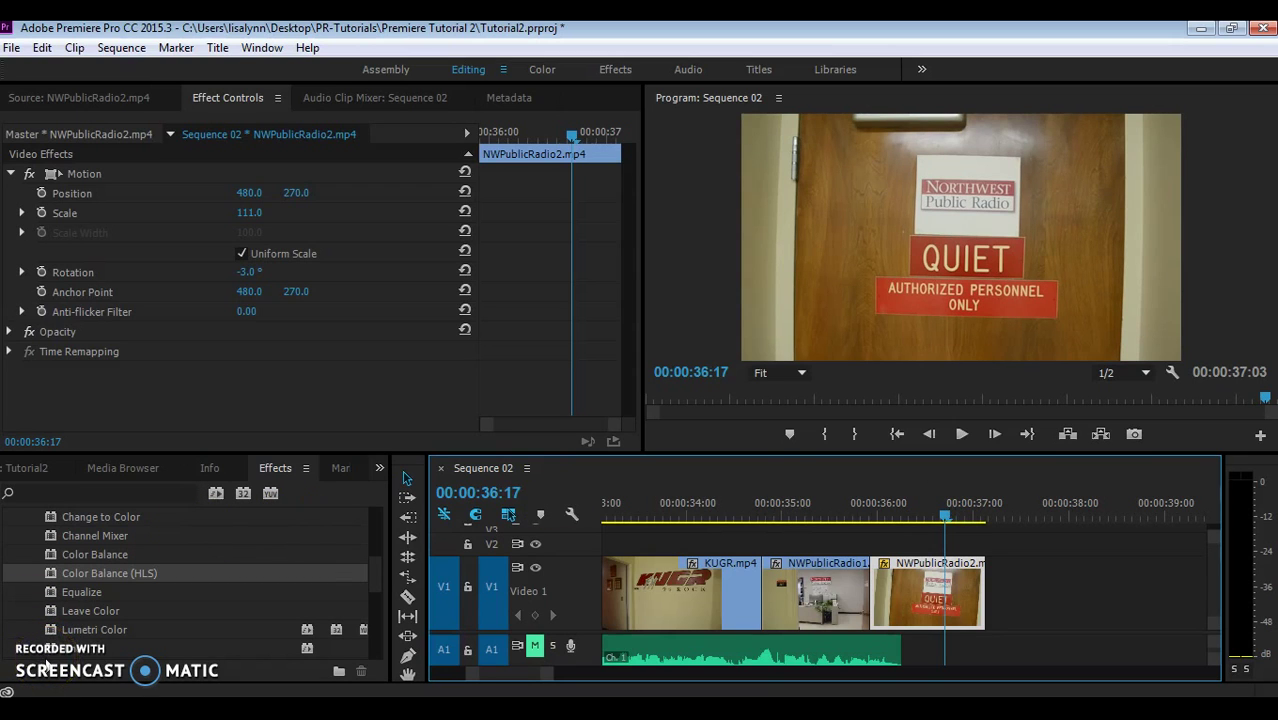
key(ctrl+s)
Step: Collapse the Color Correction and Video Effects groups and expand the Dissolve group of the video transitions
drag(373, 571, 375, 543)
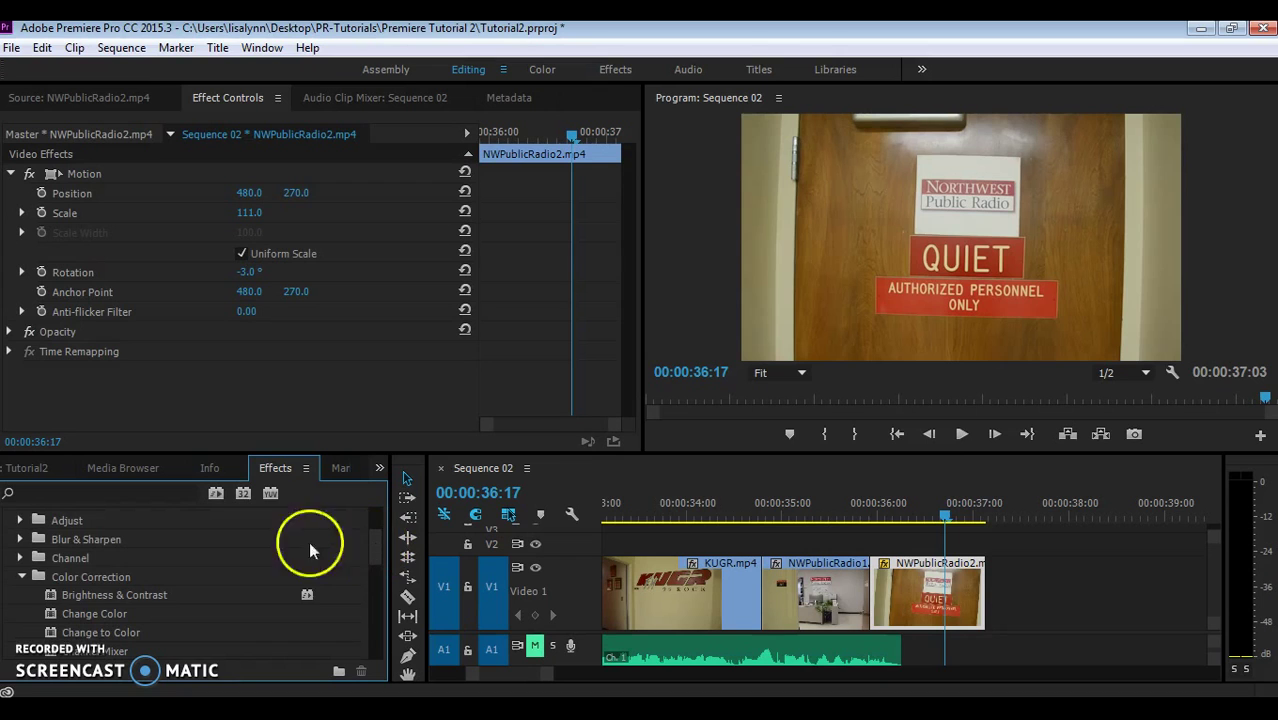
click(22, 577)
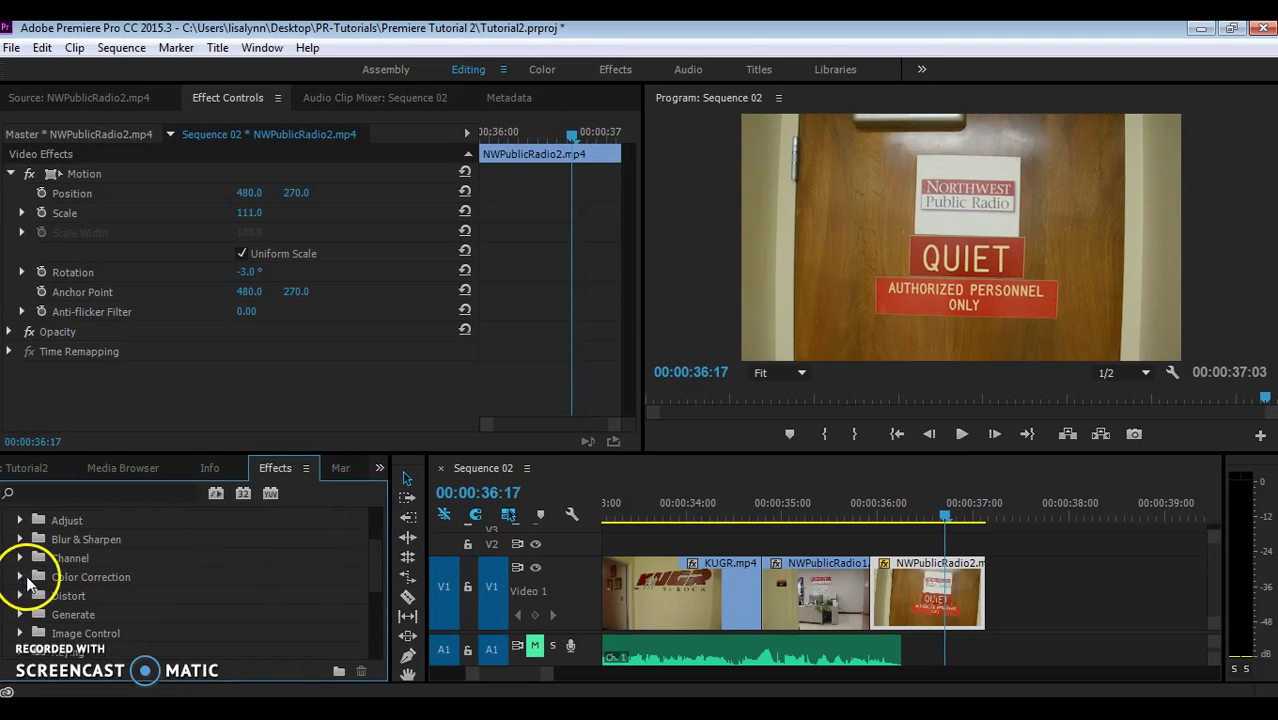
scroll(374, 561, up, 1)
drag(374, 556, 374, 549)
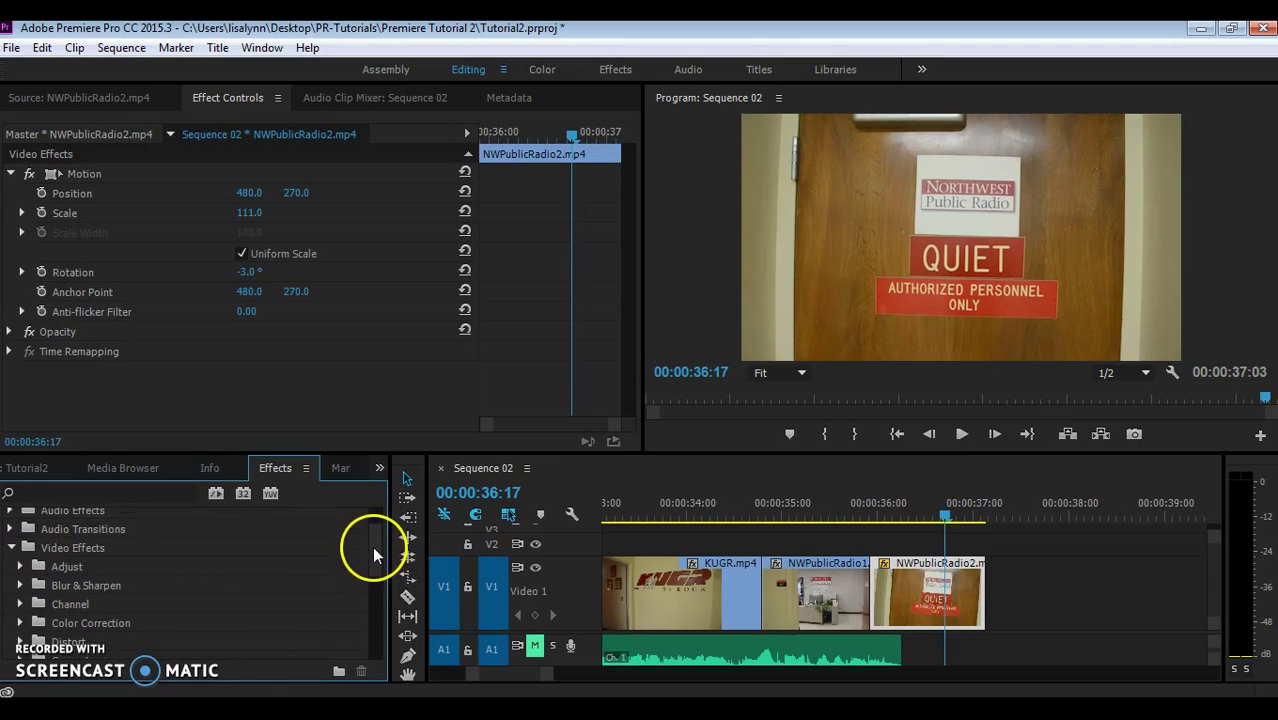
click(12, 547)
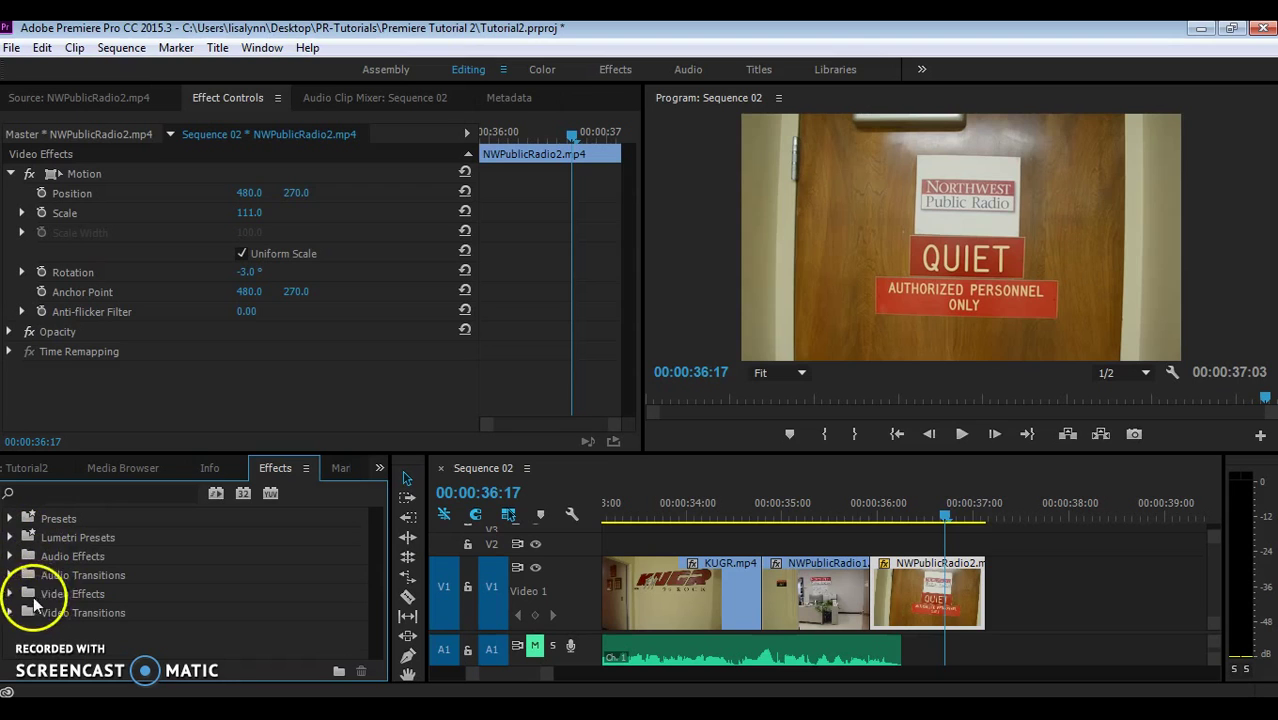
click(10, 612)
drag(374, 521, 368, 589)
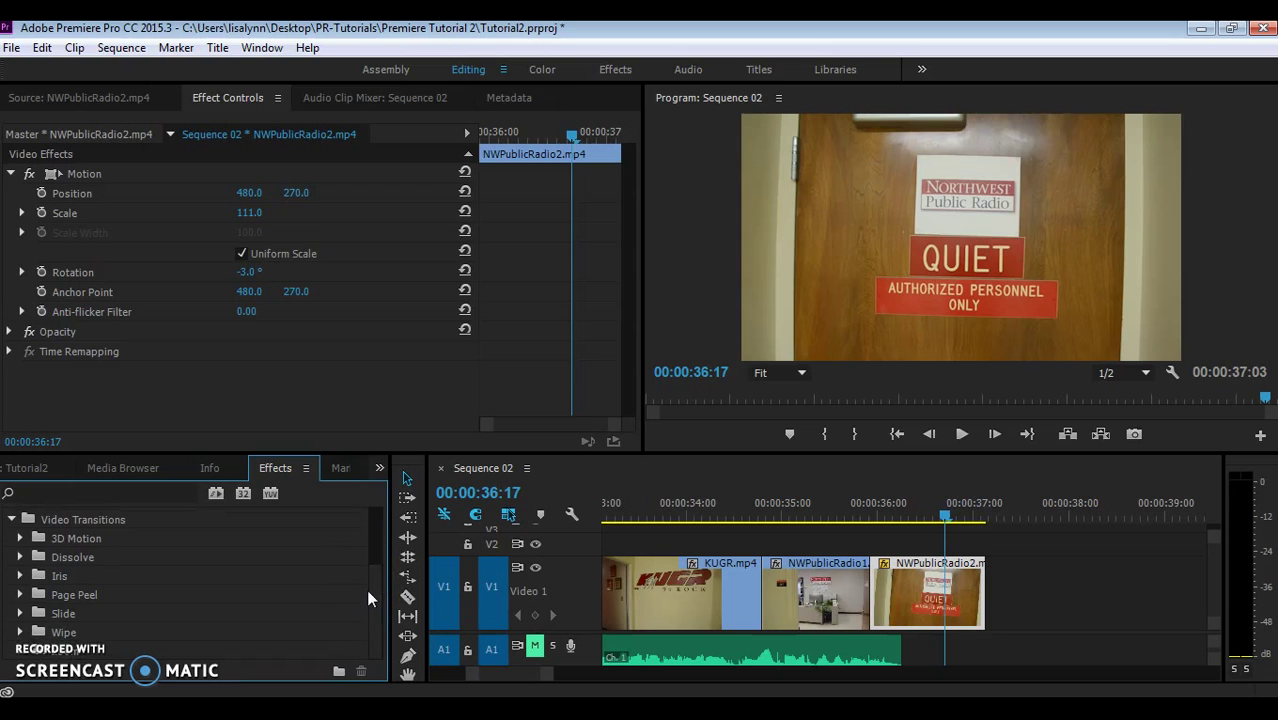
click(20, 557)
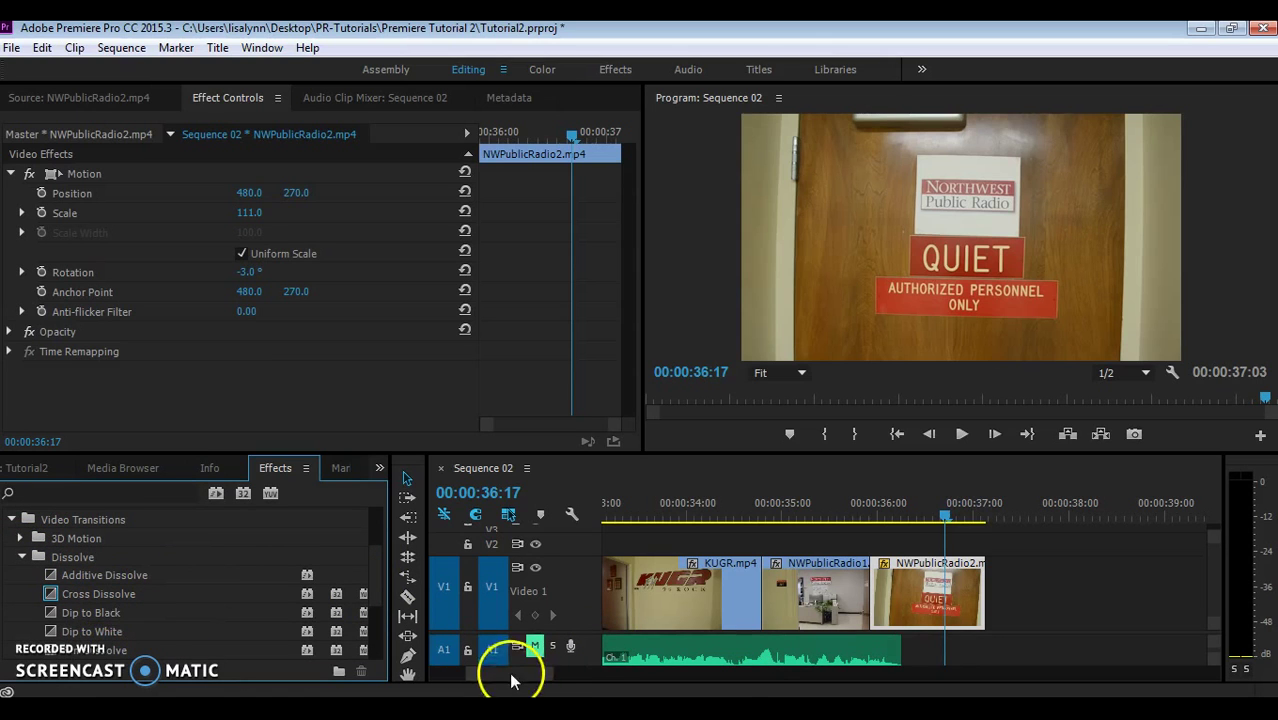
Step: Apply a Cross Dissolve at the cut between MurrowHallExterior1.mp4 and MASC-ScienceHall1915.jpg and play it back
drag(549, 675, 616, 665)
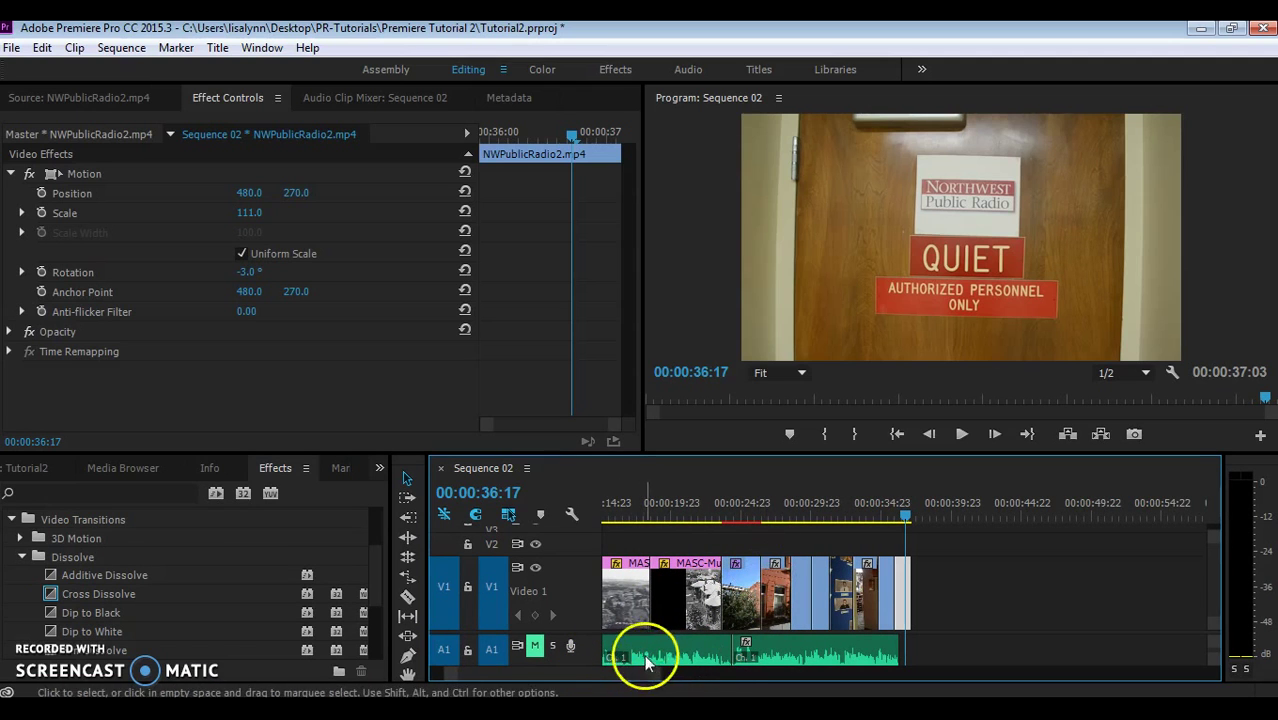
drag(623, 671, 578, 667)
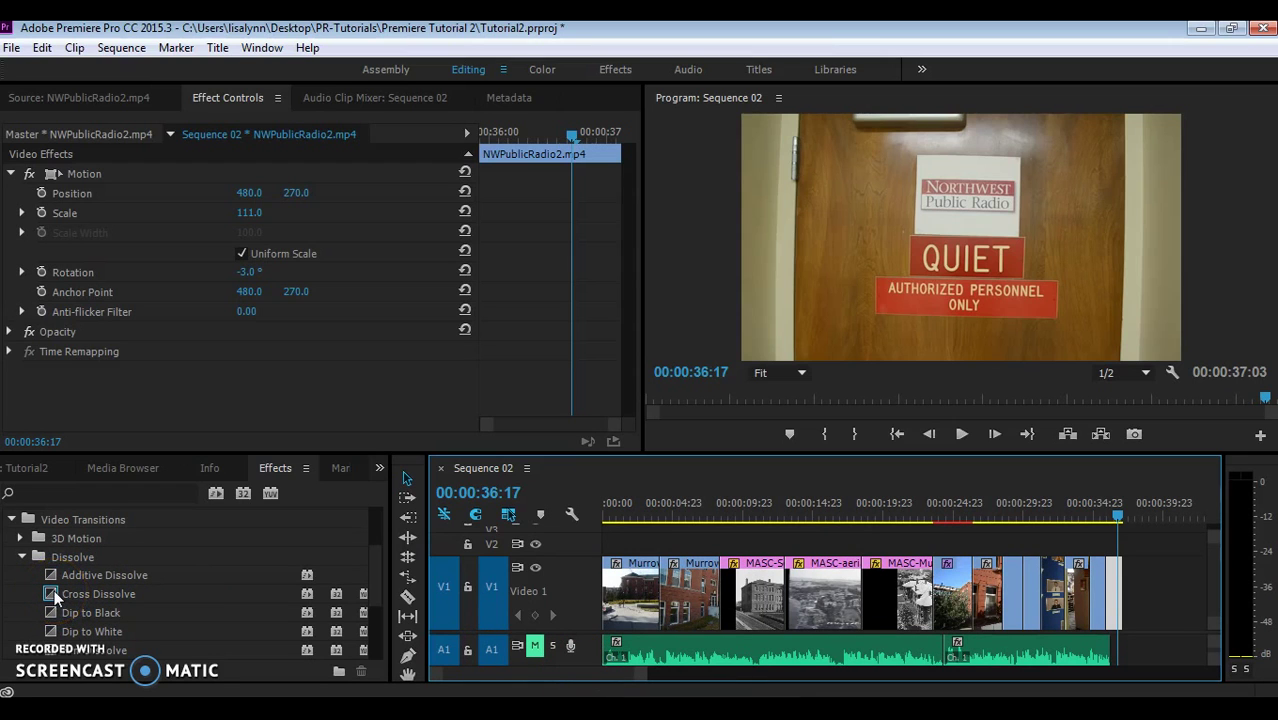
drag(50, 588, 724, 612)
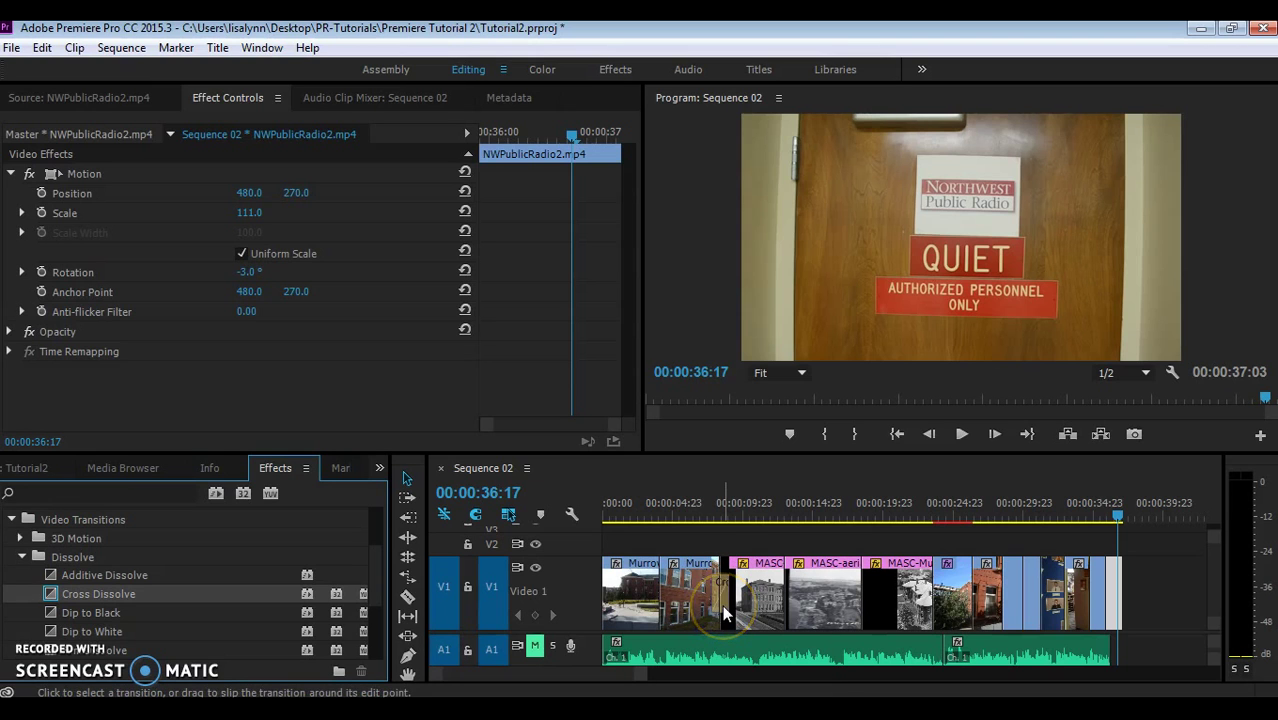
click(710, 513)
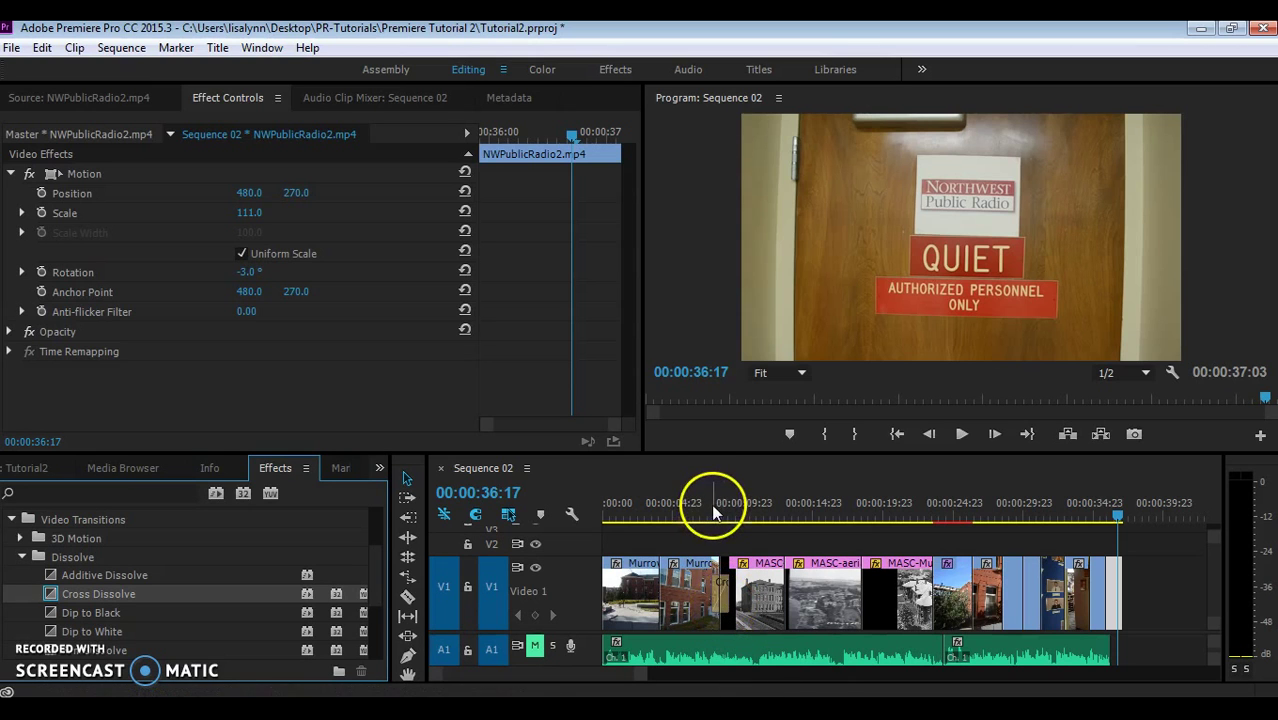
key(space)
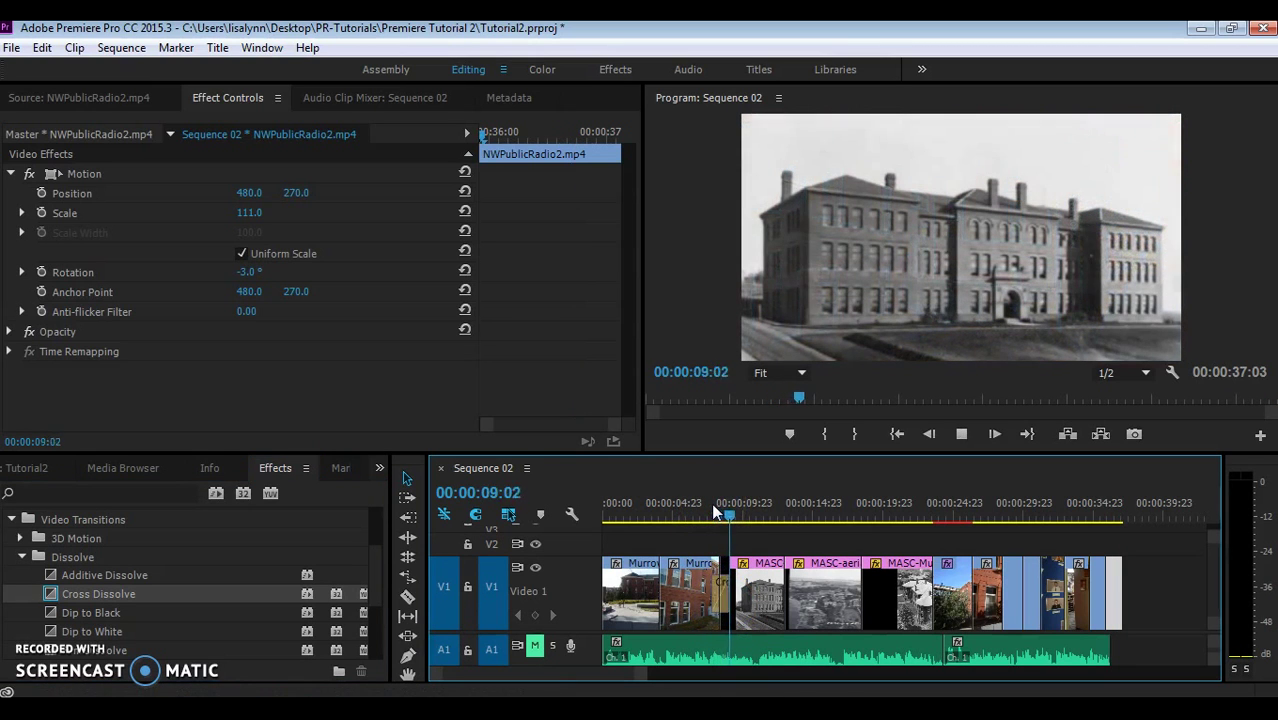
key(space)
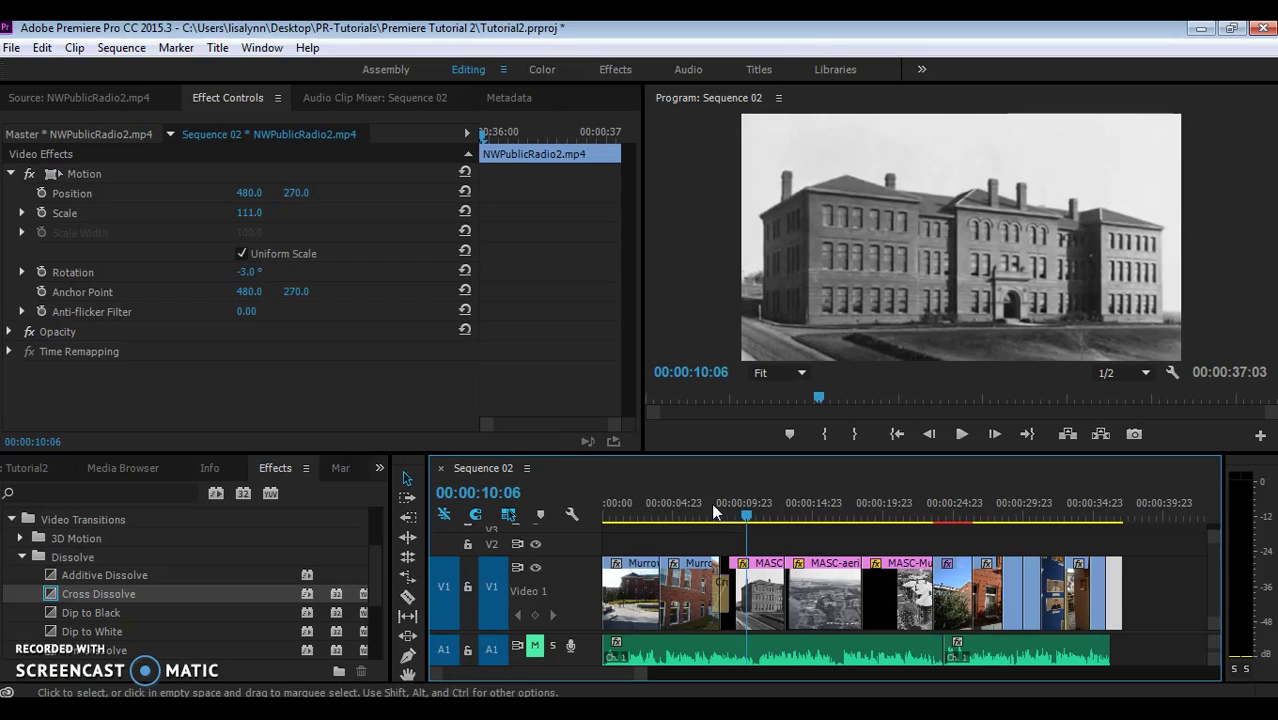
Step: Try the Cross Dissolve before MASC-ScienceHall1915.jpg at a two-second duration in playback, and trim it back to 00:00:01:12
click(716, 592)
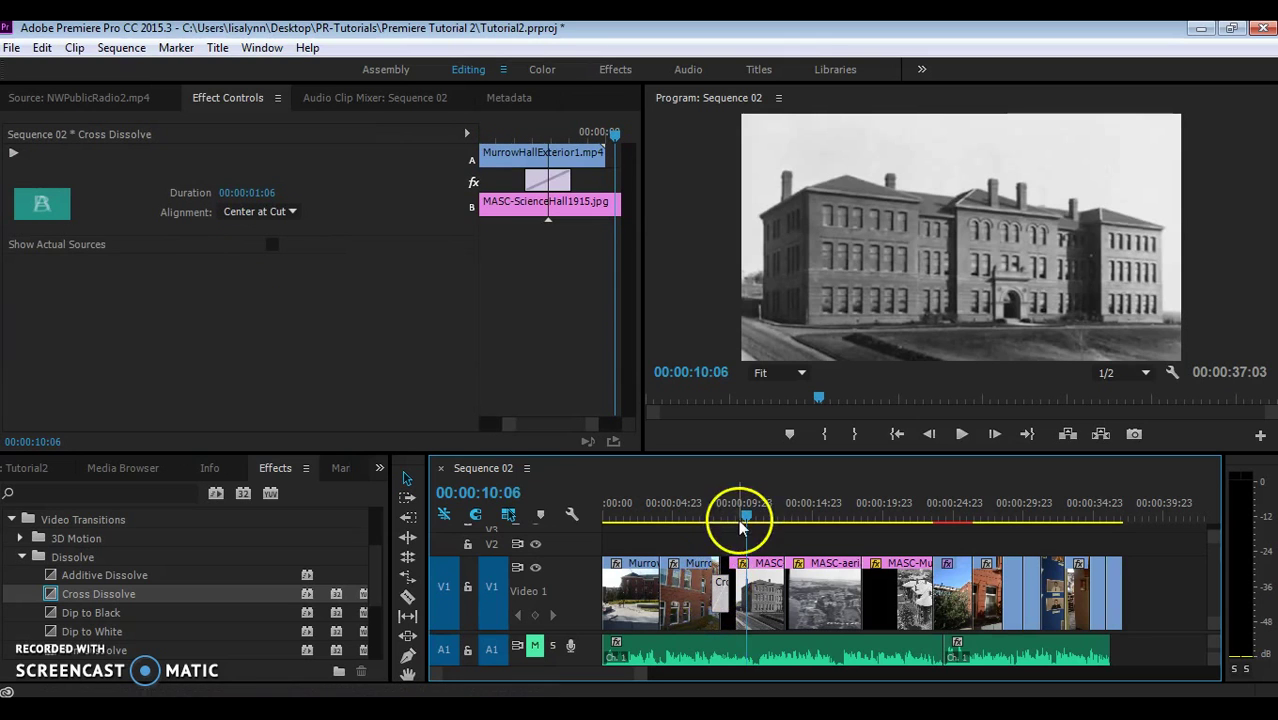
click(408, 479)
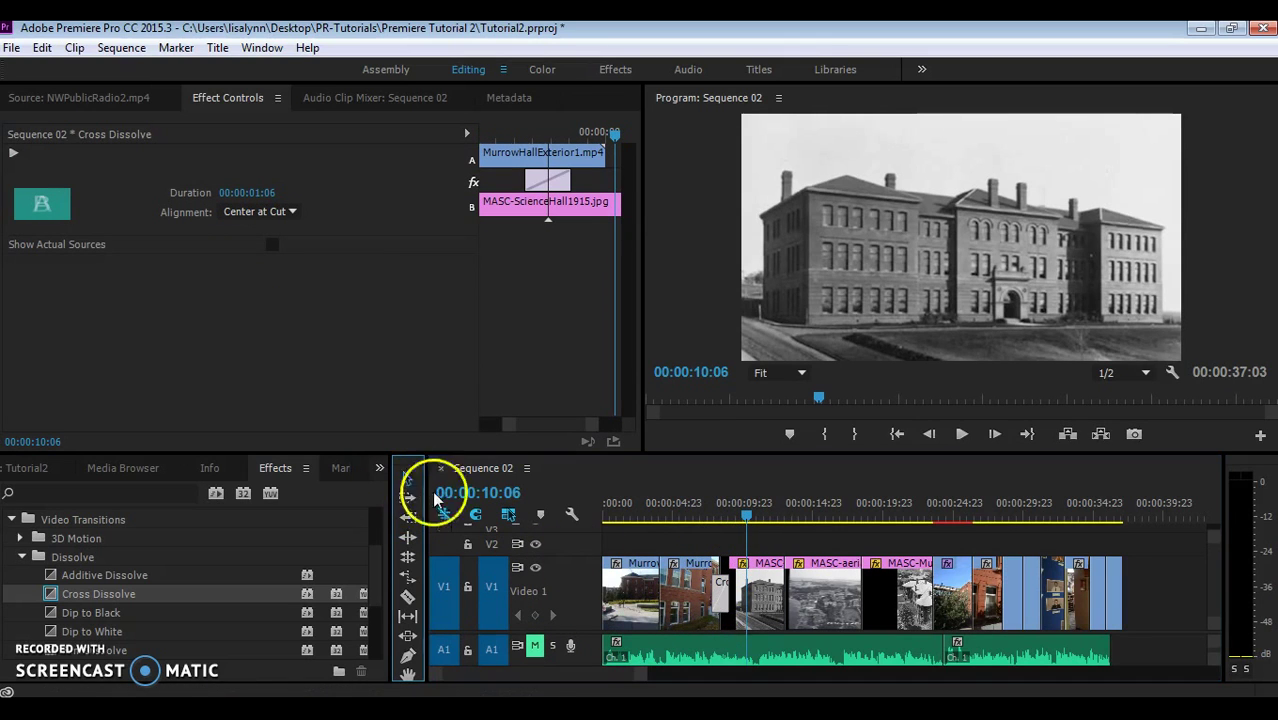
drag(640, 674, 599, 672)
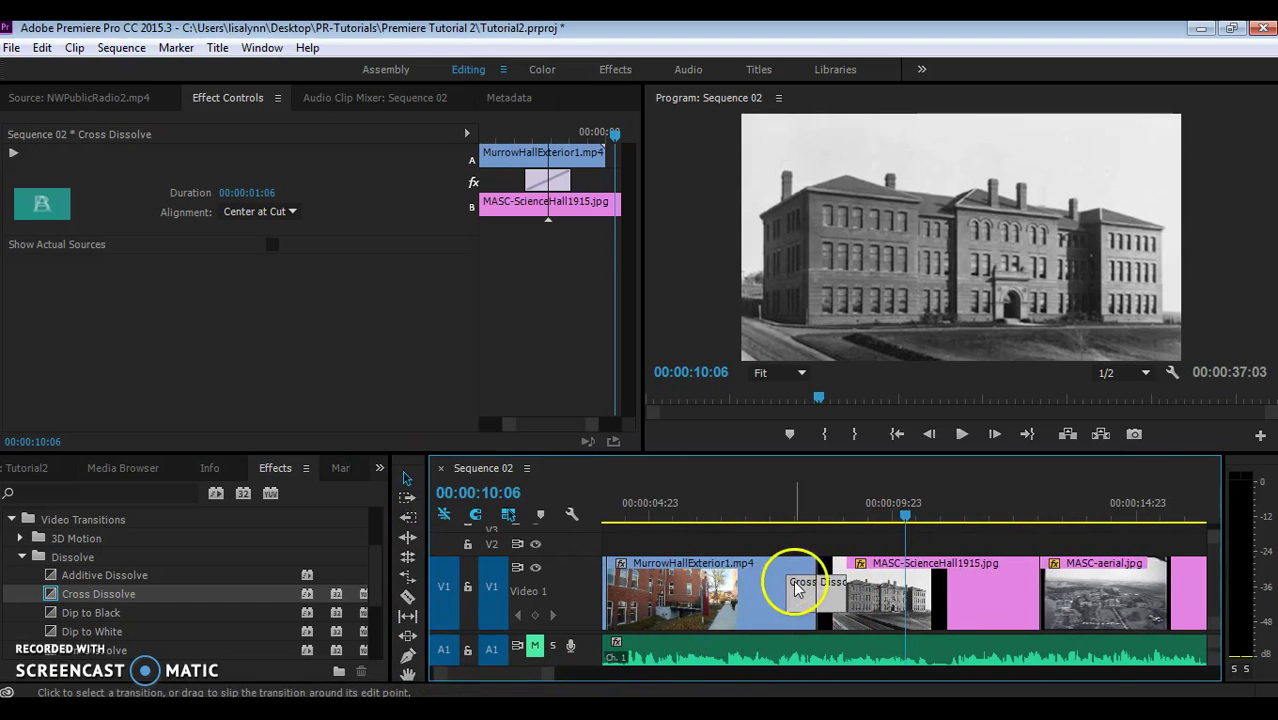
drag(786, 588, 771, 585)
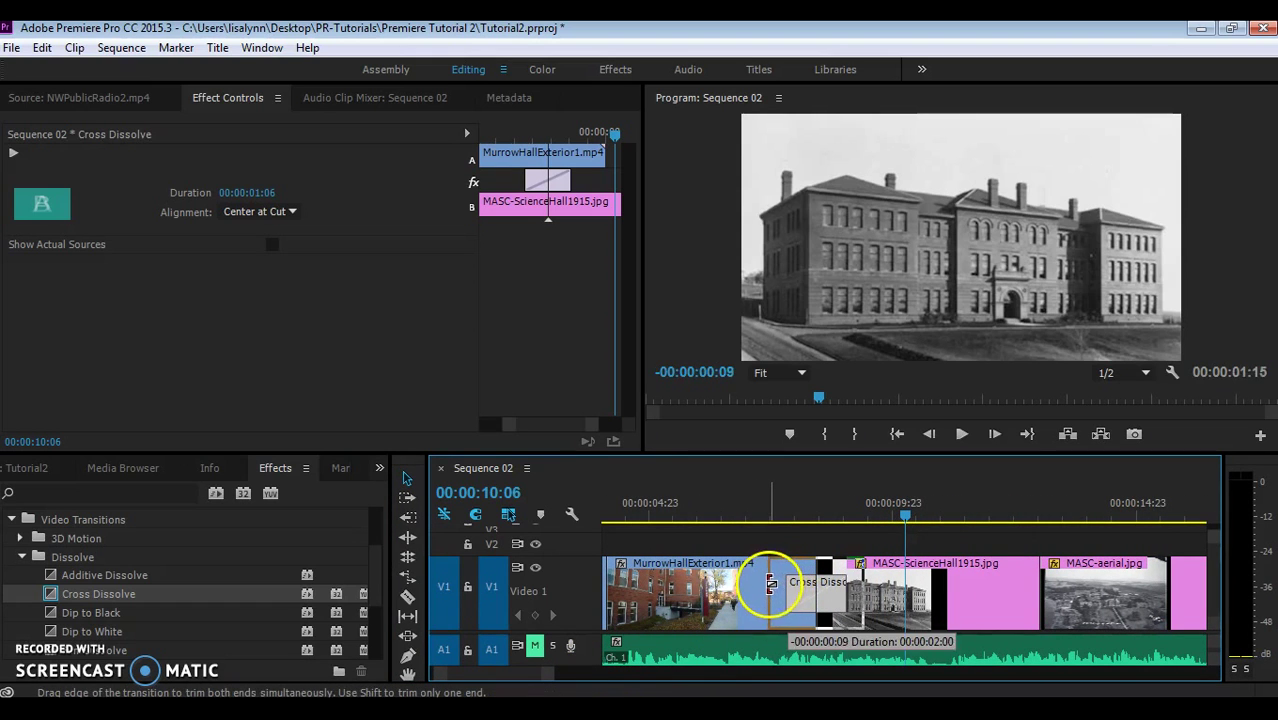
click(754, 515)
key(space)
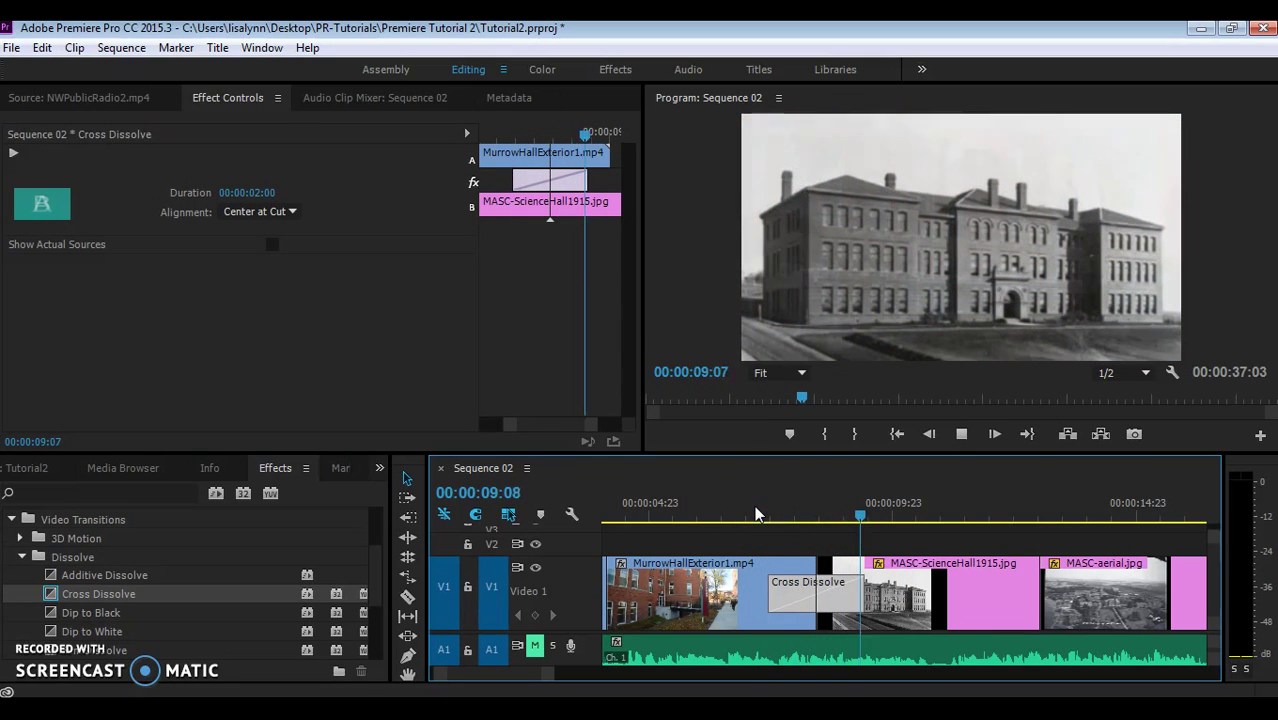
key(space)
drag(765, 593, 784, 597)
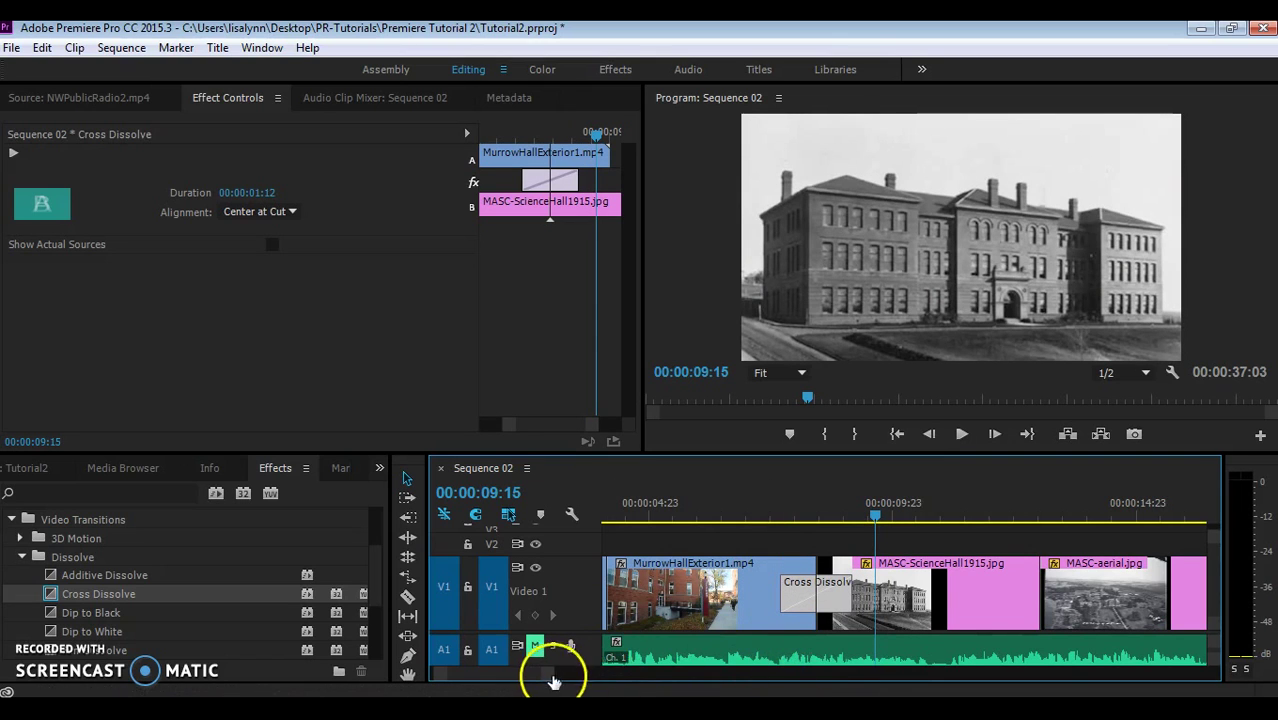
Step: Apply a Dip to White at the end of MASC-MurrowHall1933.jpg, leading into MurrowHallExterior2.mp4, and play it back
mouse_move(519, 675)
mouse_down()
mouse_move(541, 676)
mouse_move(531, 682)
mouse_up()
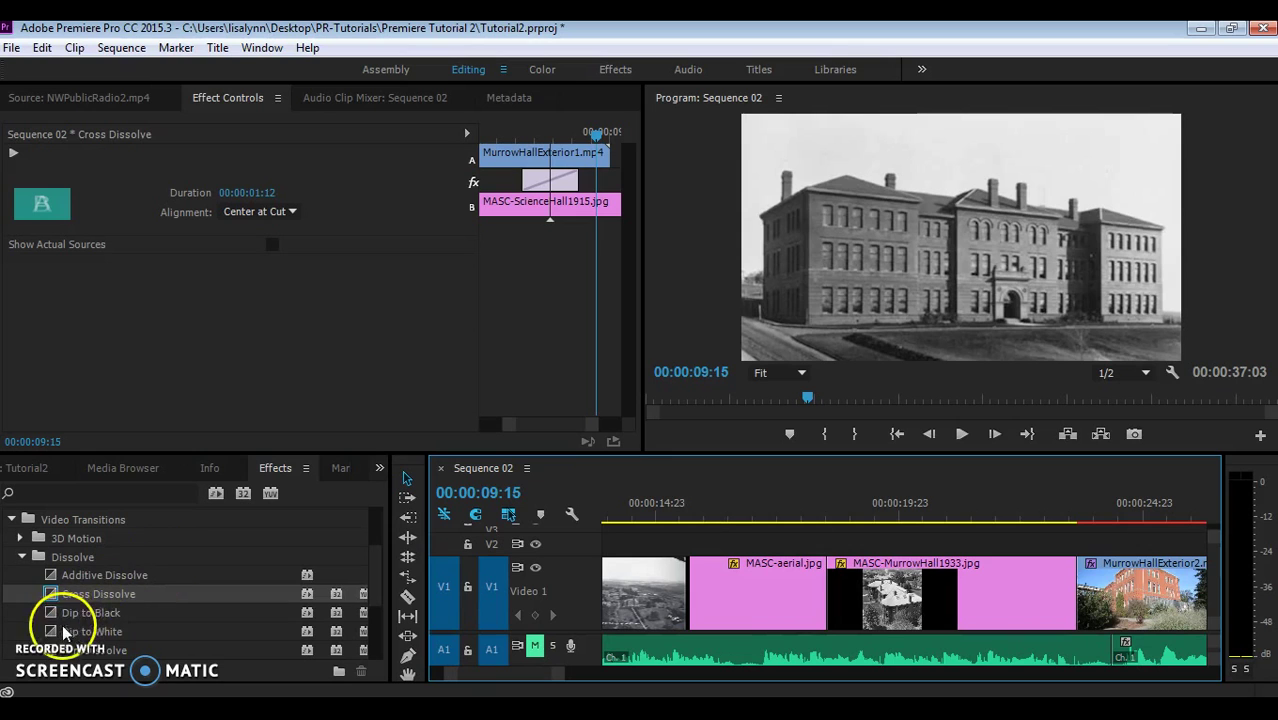
drag(379, 554, 386, 578)
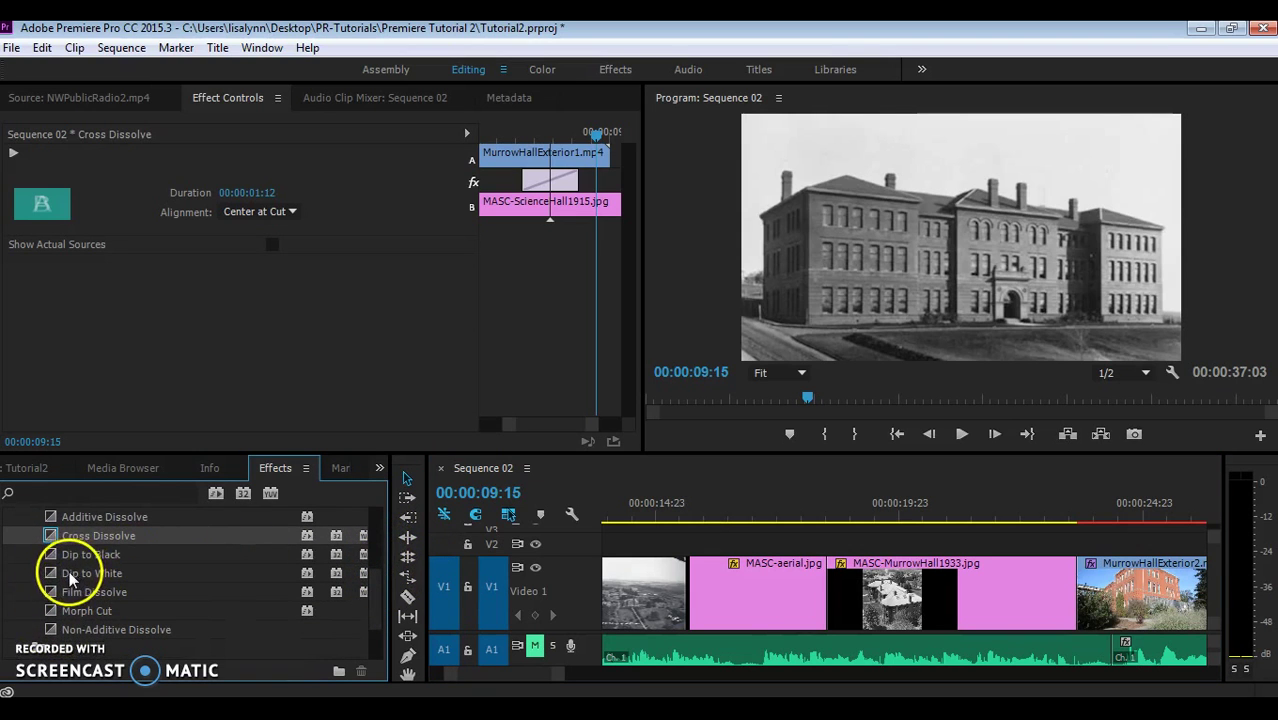
drag(54, 575, 1072, 590)
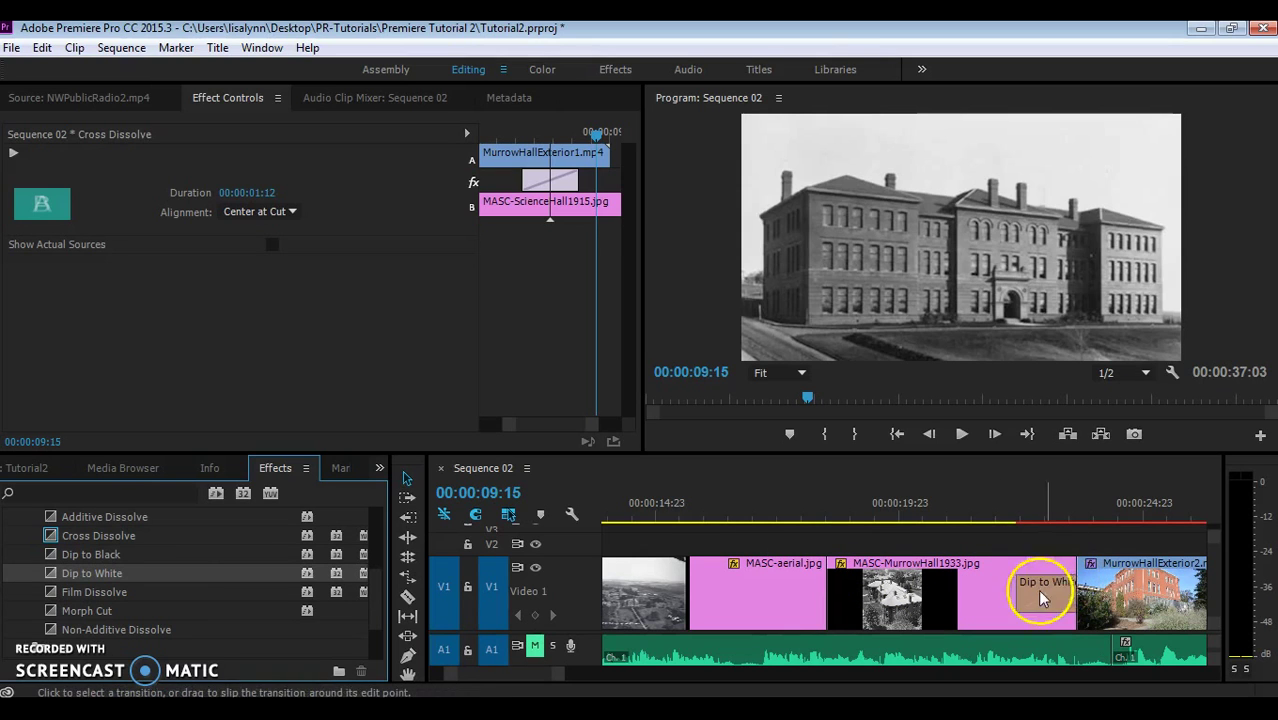
click(1005, 500)
key(space)
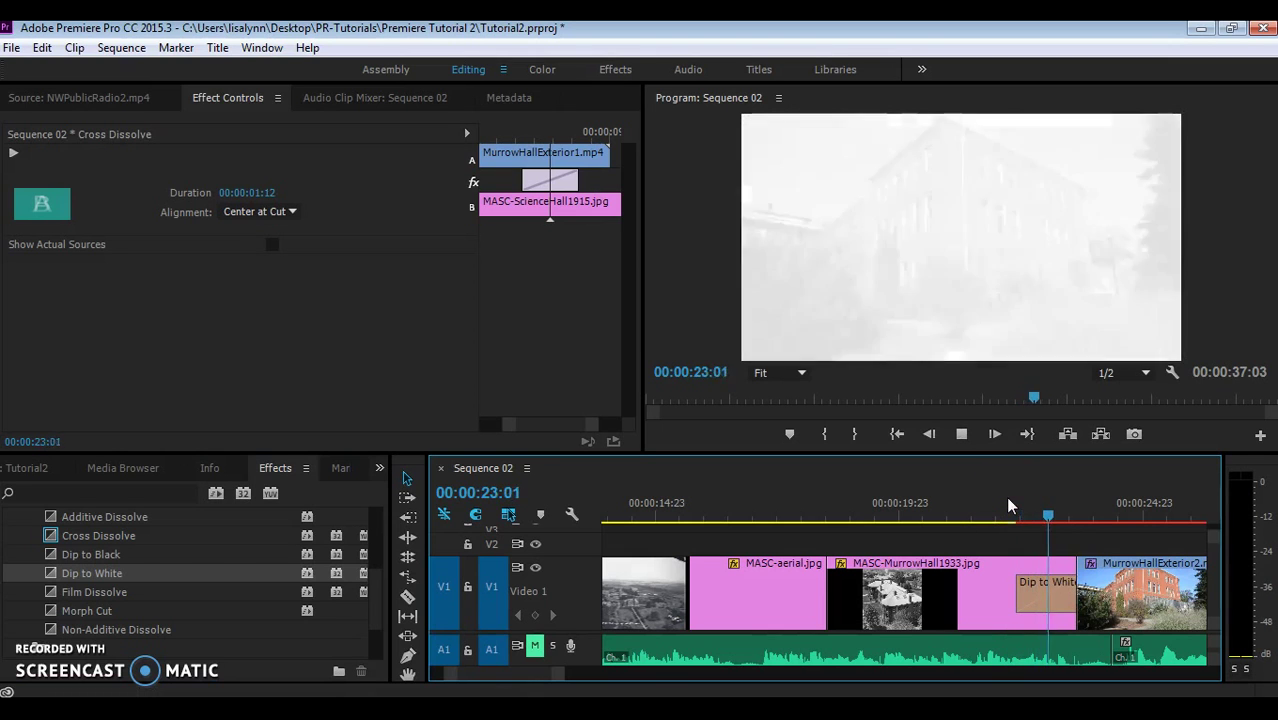
key(space)
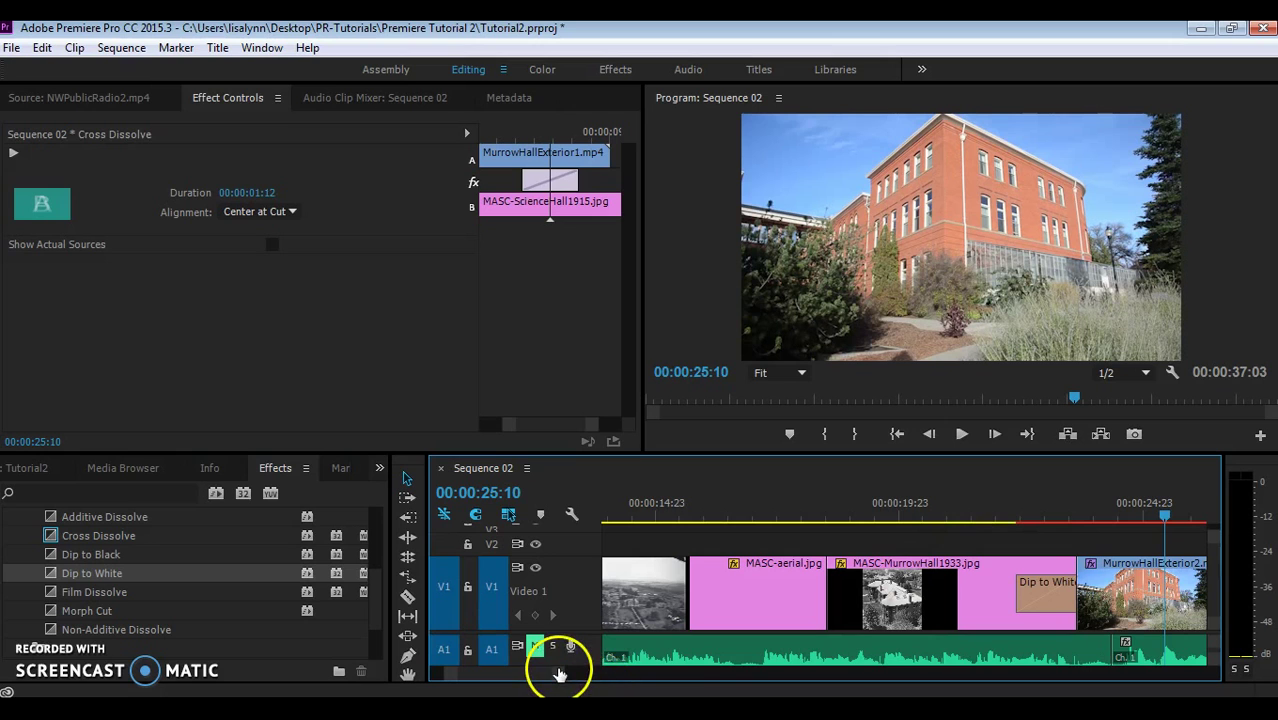
Step: Apply the Slide transition at the cut into the Cable 8 photo board shot and play it back
drag(558, 677, 593, 677)
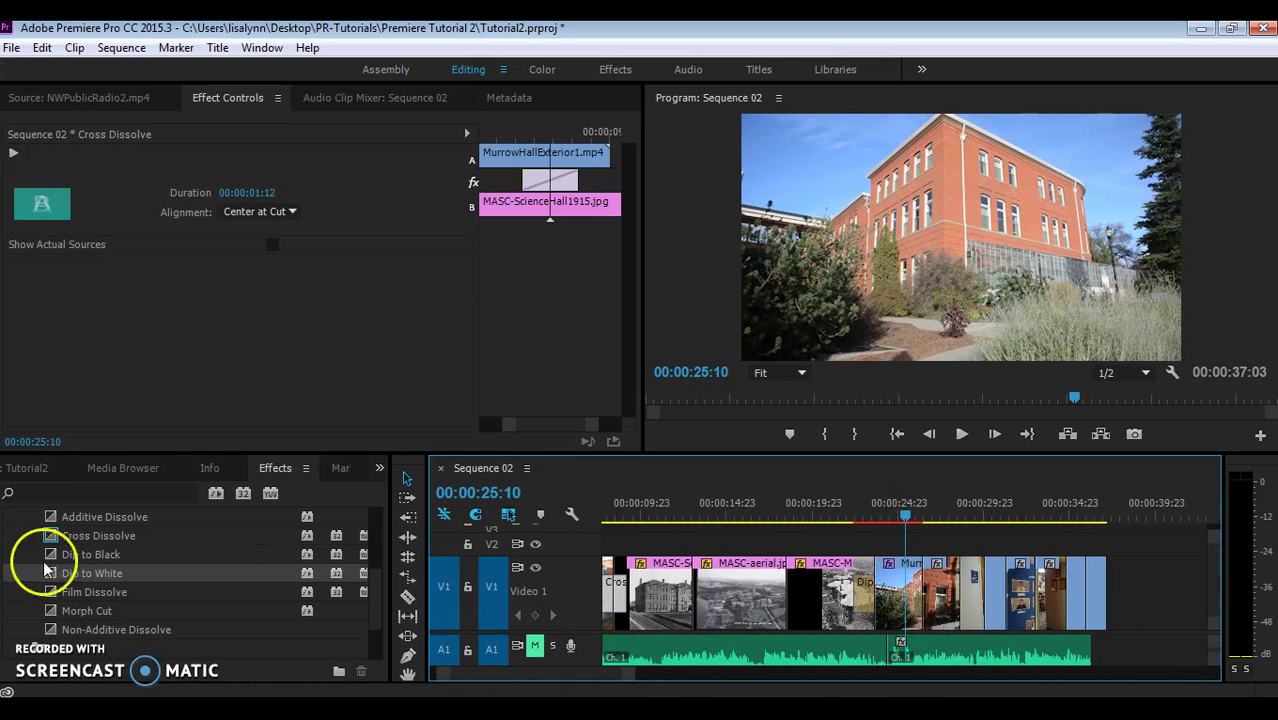
scroll(368, 570, up, 1)
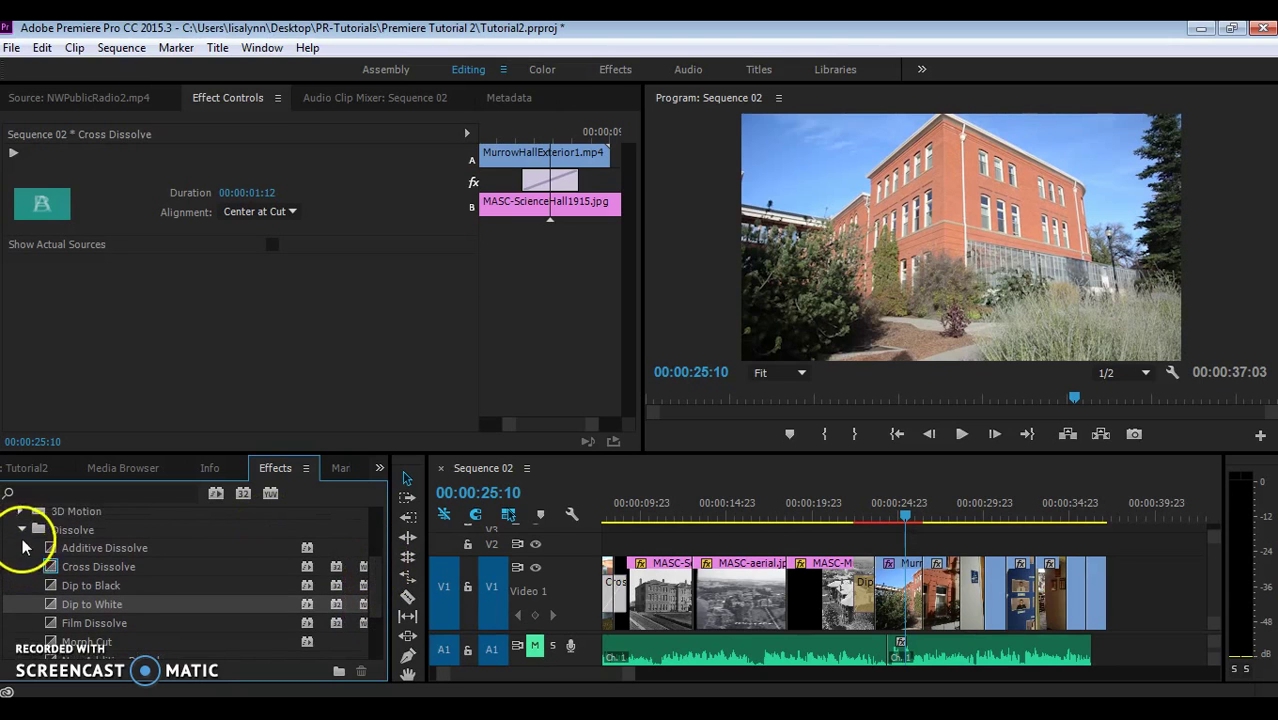
click(22, 529)
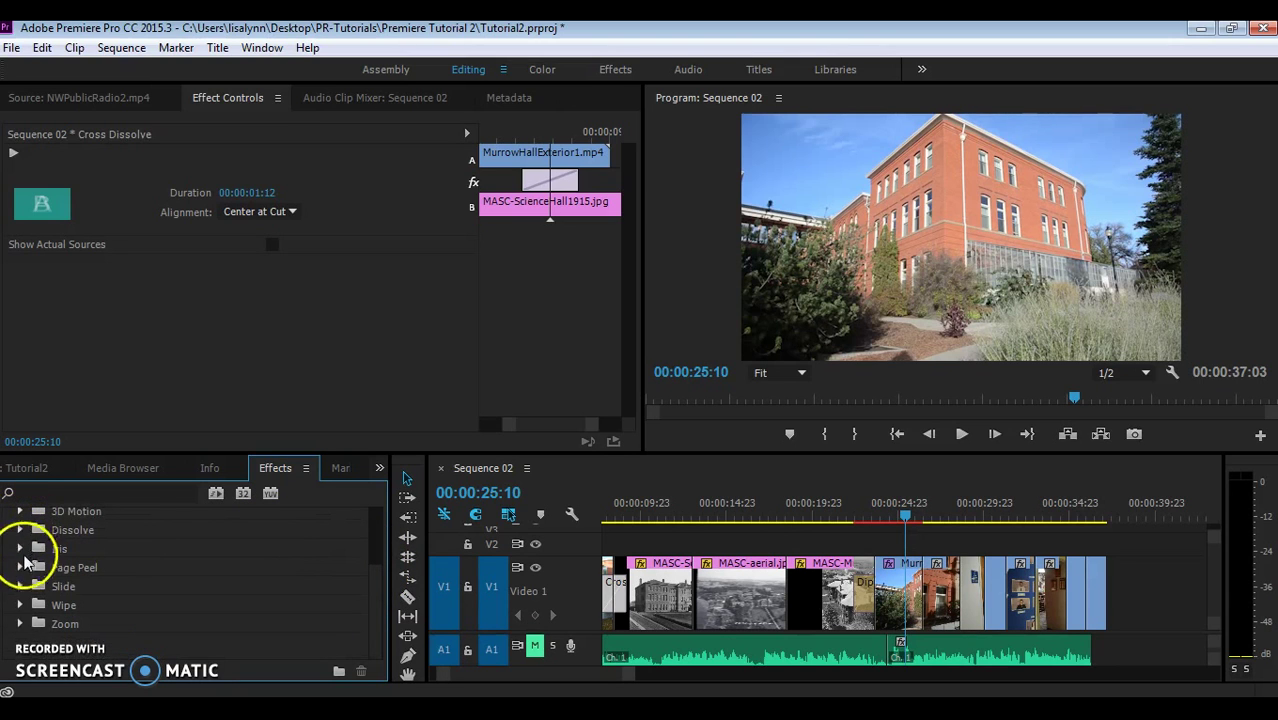
click(22, 586)
drag(374, 528, 379, 605)
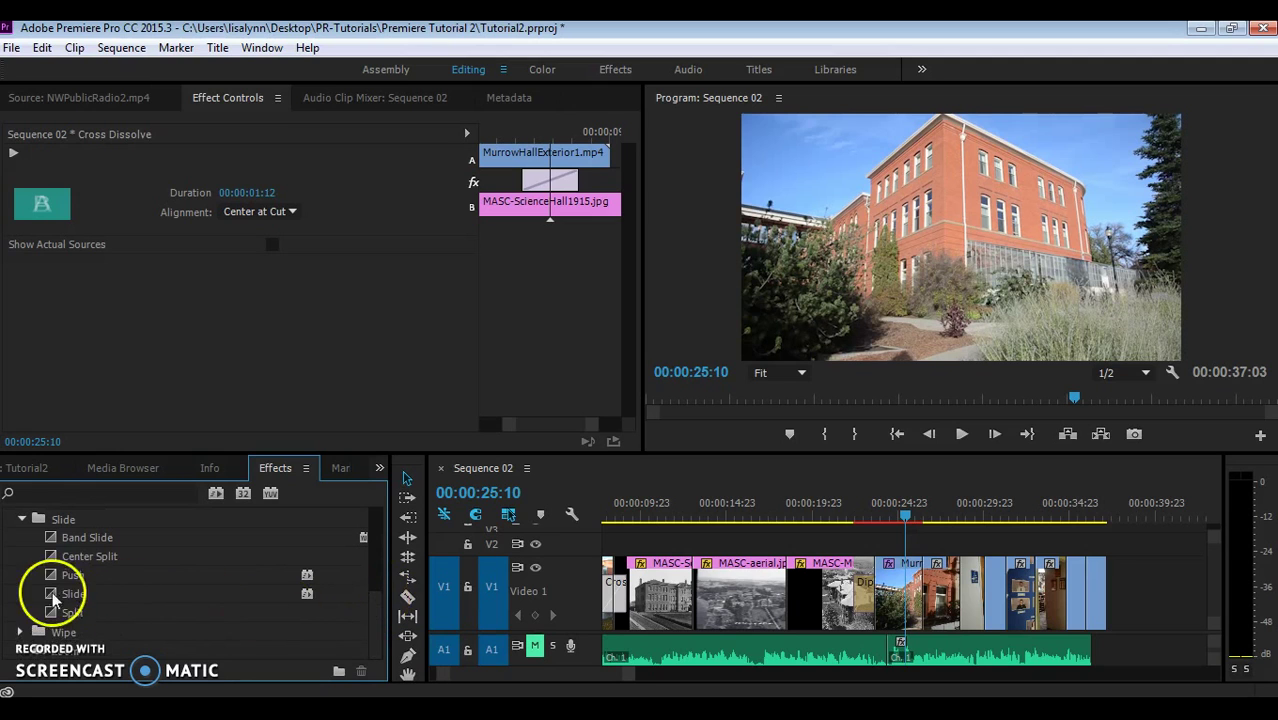
click(60, 596)
drag(60, 596, 1006, 597)
click(988, 508)
key(space)
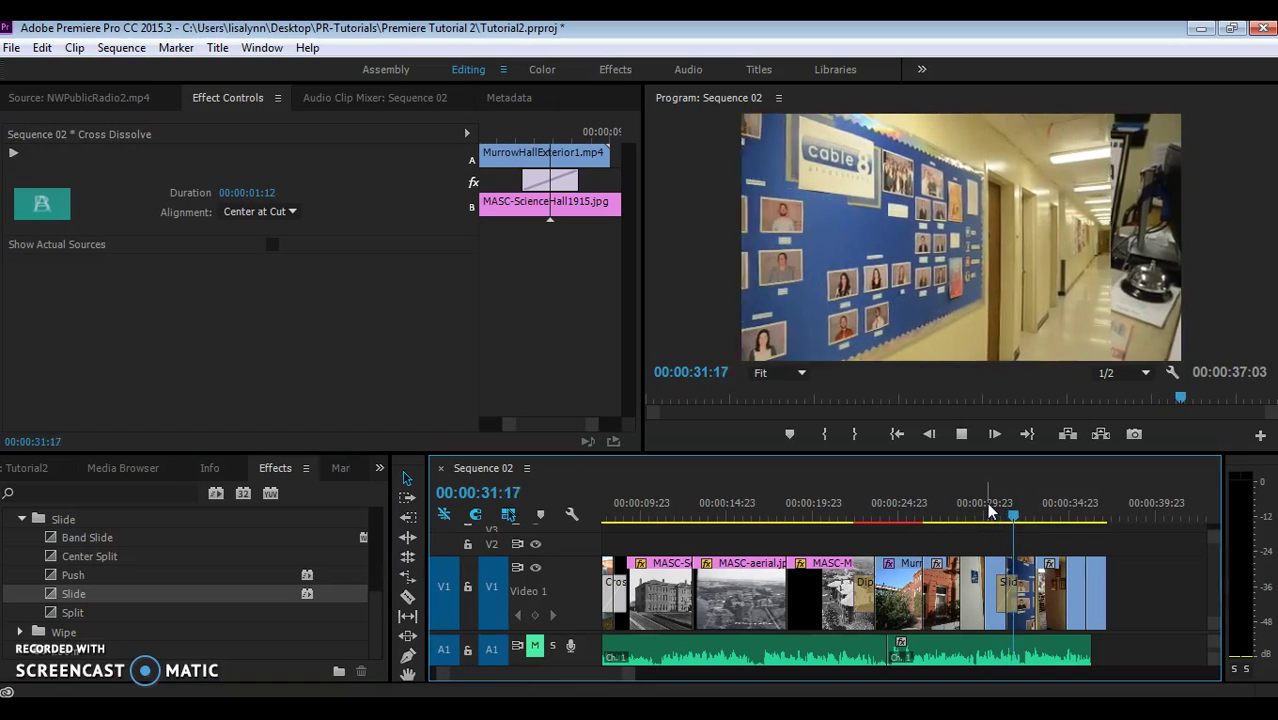
key(space)
Step: Add another Slide transition at the cut between the Cable 8 shot and KUGR.mp4, and play both slides
drag(43, 590, 1040, 590)
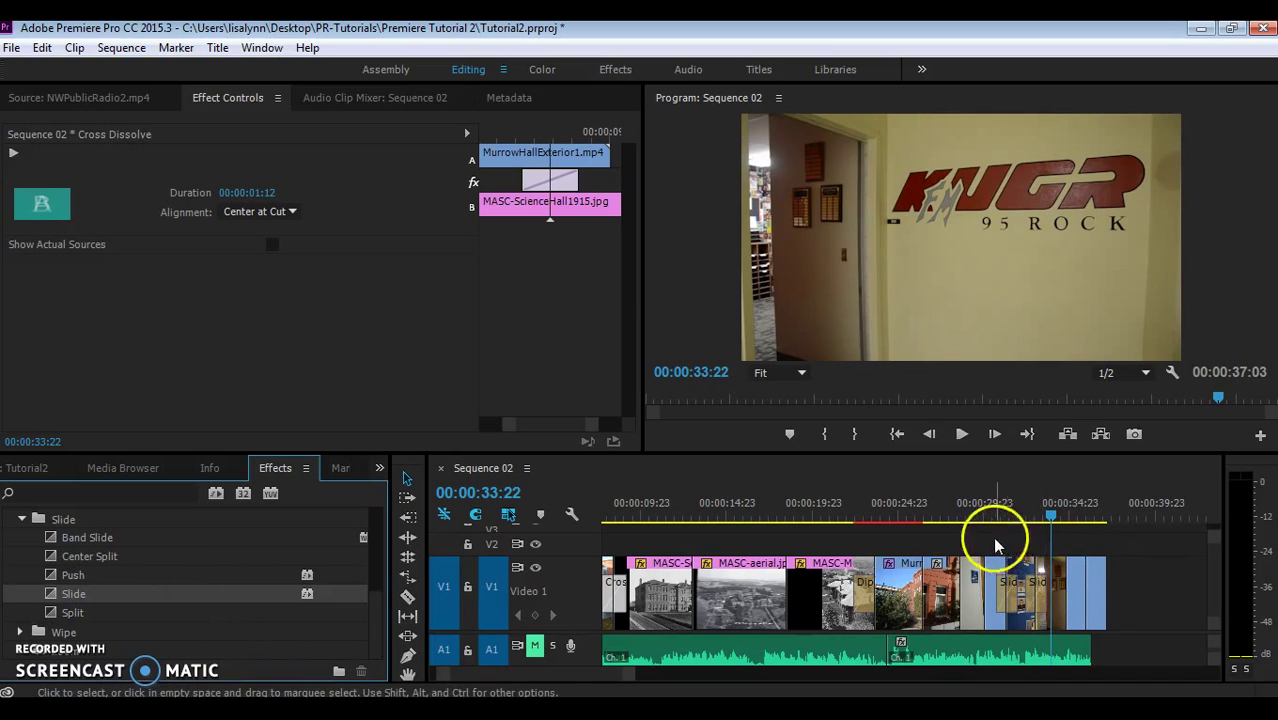
click(993, 513)
key(space)
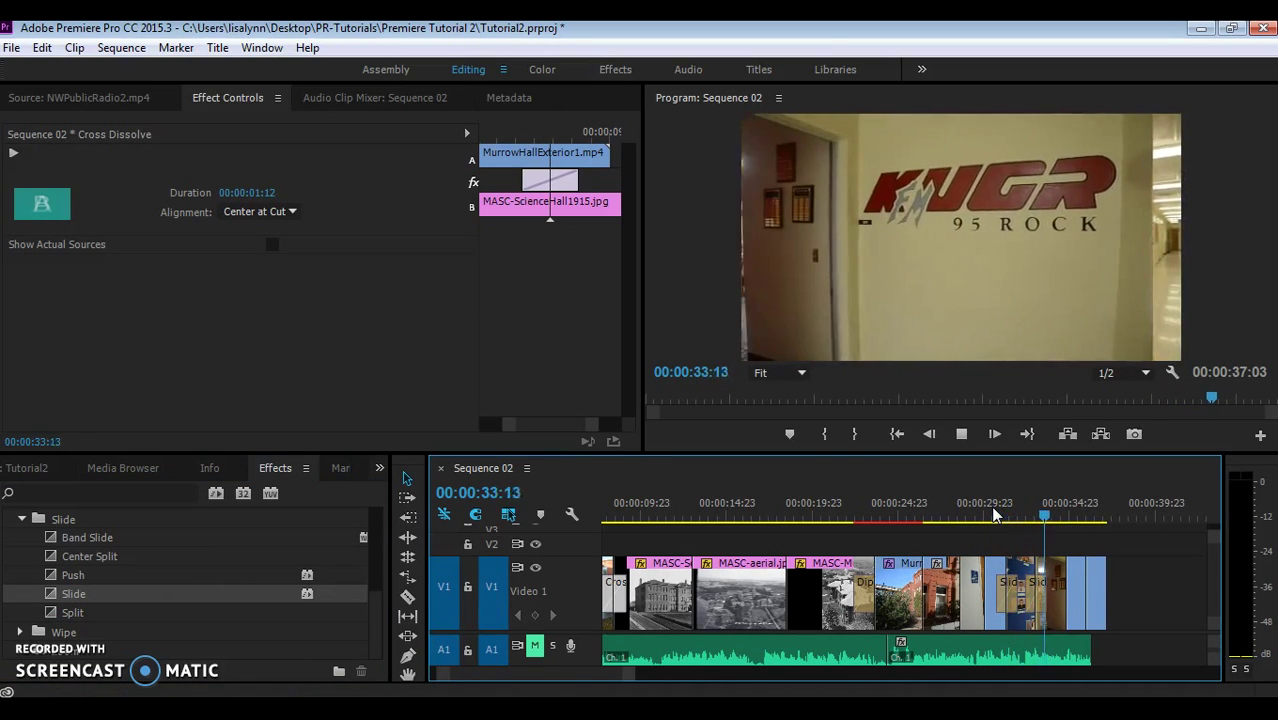
key(space)
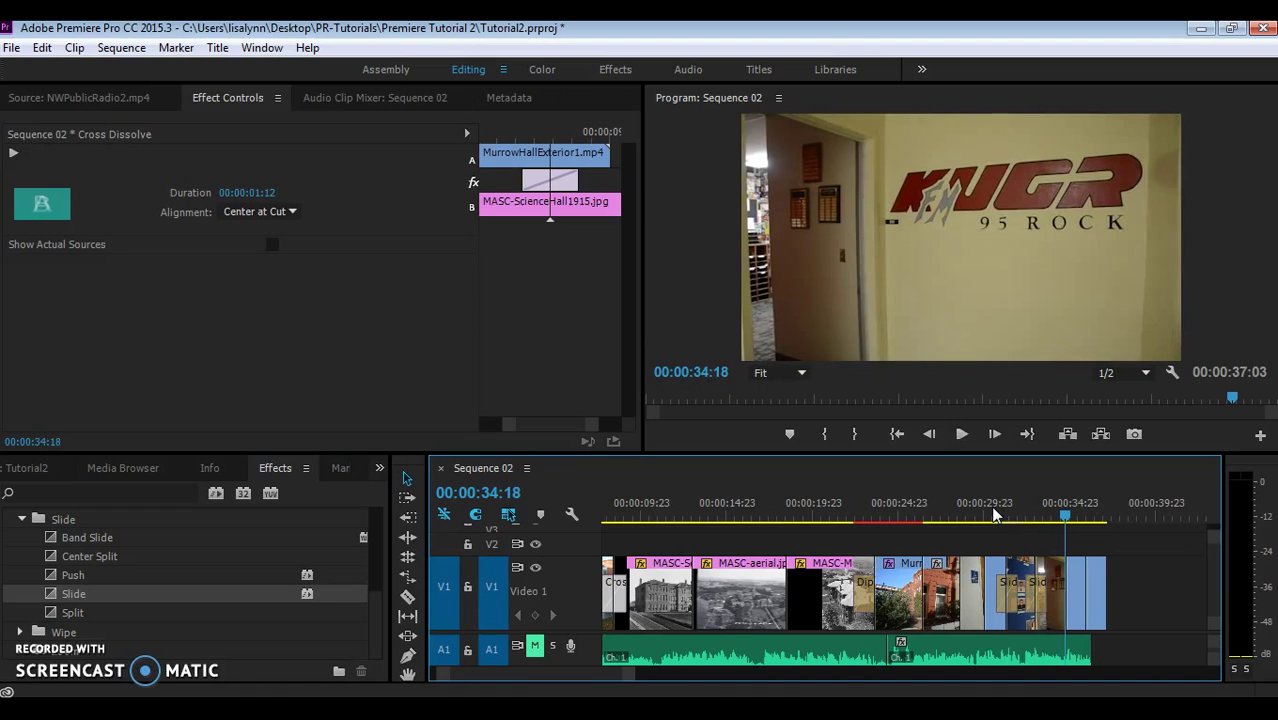
Step: Add a Dip to Black video transition at the end of NWPublicRadio2.mp4, the sequence's final clip
click(22, 518)
scroll(373, 562, up, 3)
mouse_move(373, 568)
mouse_down()
mouse_move(372, 548)
mouse_move(380, 573)
mouse_up()
click(20, 571)
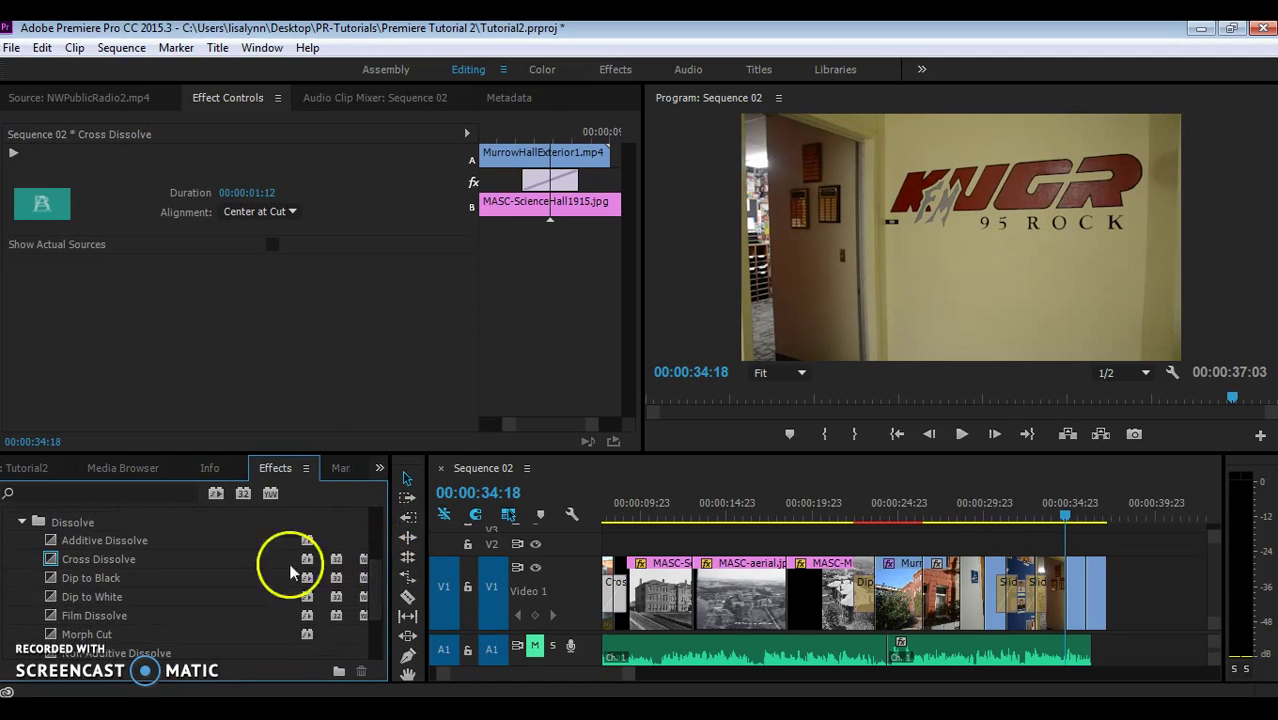
drag(51, 578, 1107, 580)
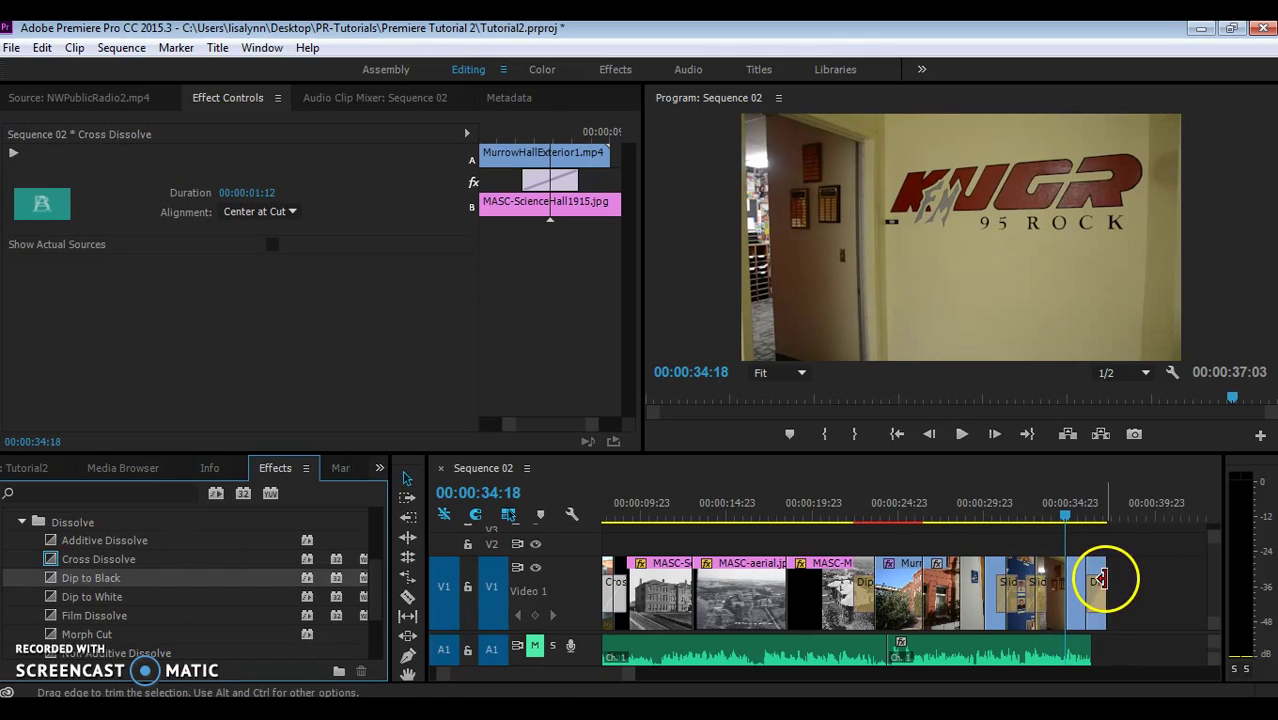
Step: Shorten the closing Dip to Black to 00:00:00:09 and play back the end of the sequence
drag(631, 675, 571, 665)
click(1056, 600)
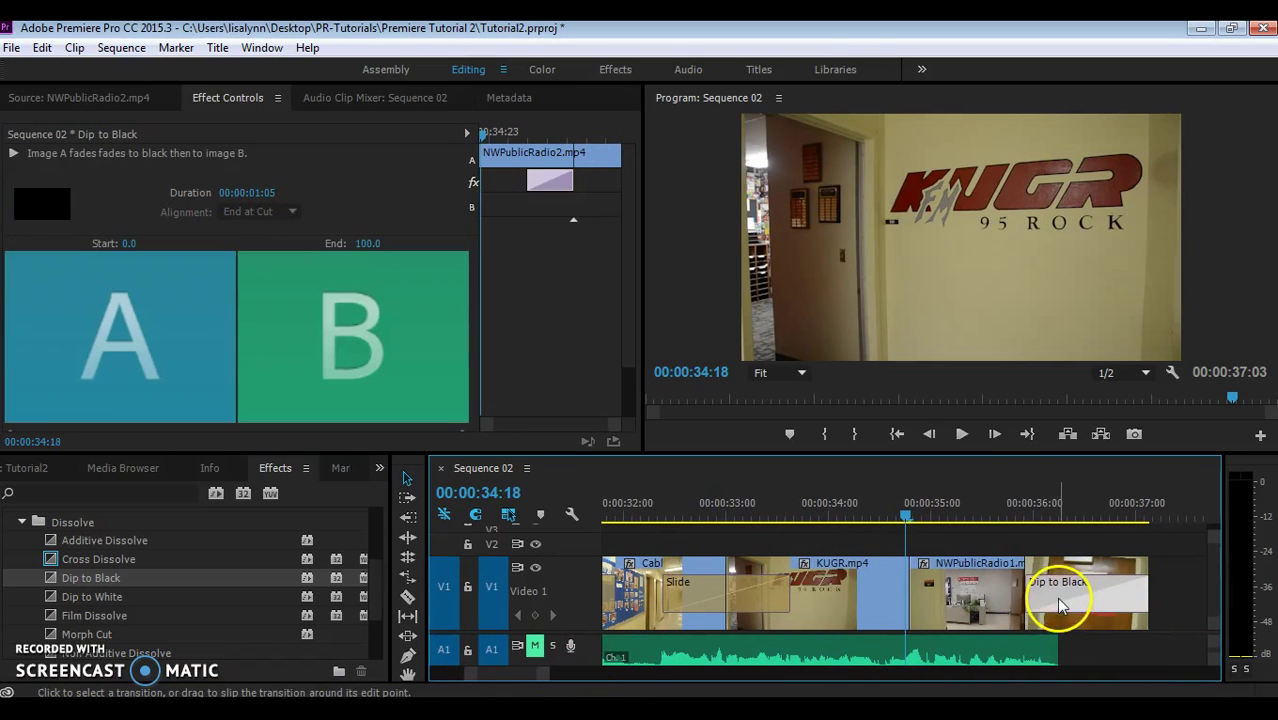
drag(1030, 595, 1108, 592)
click(1019, 505)
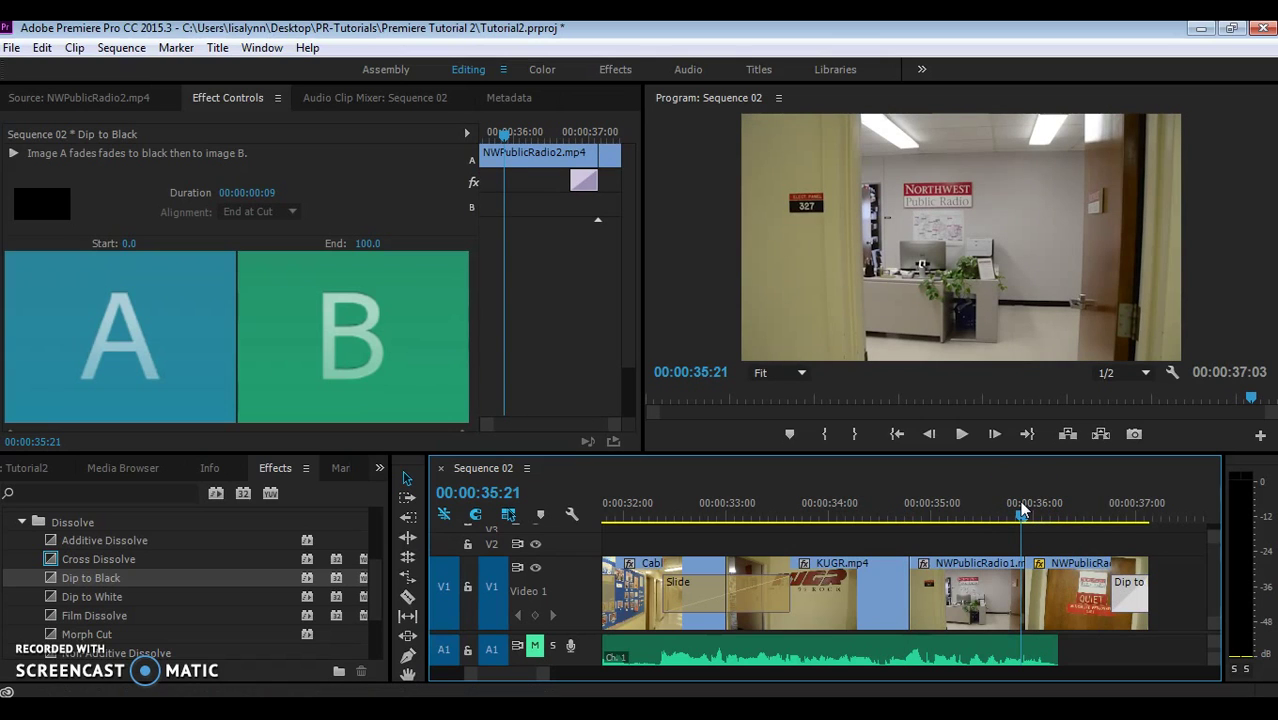
key(space)
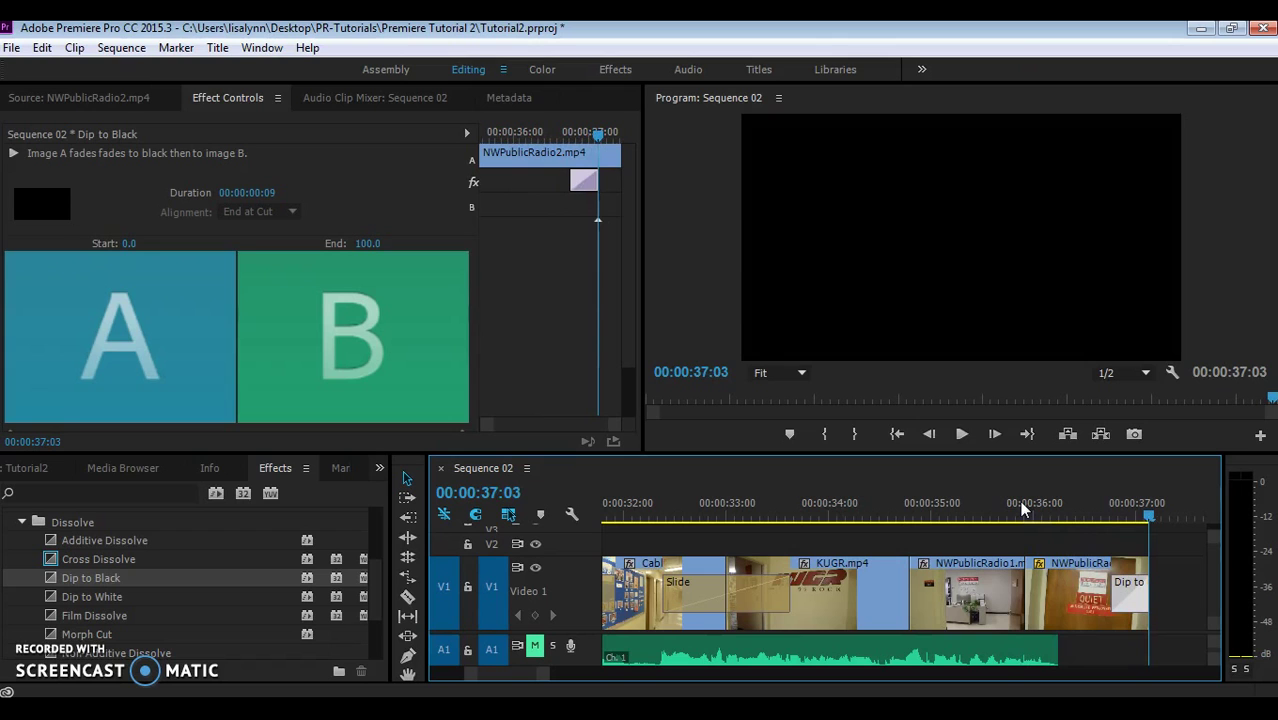
Step: Lengthen the closing Dip to Black to 00:00:00:12 and play back the ending again
click(1112, 590)
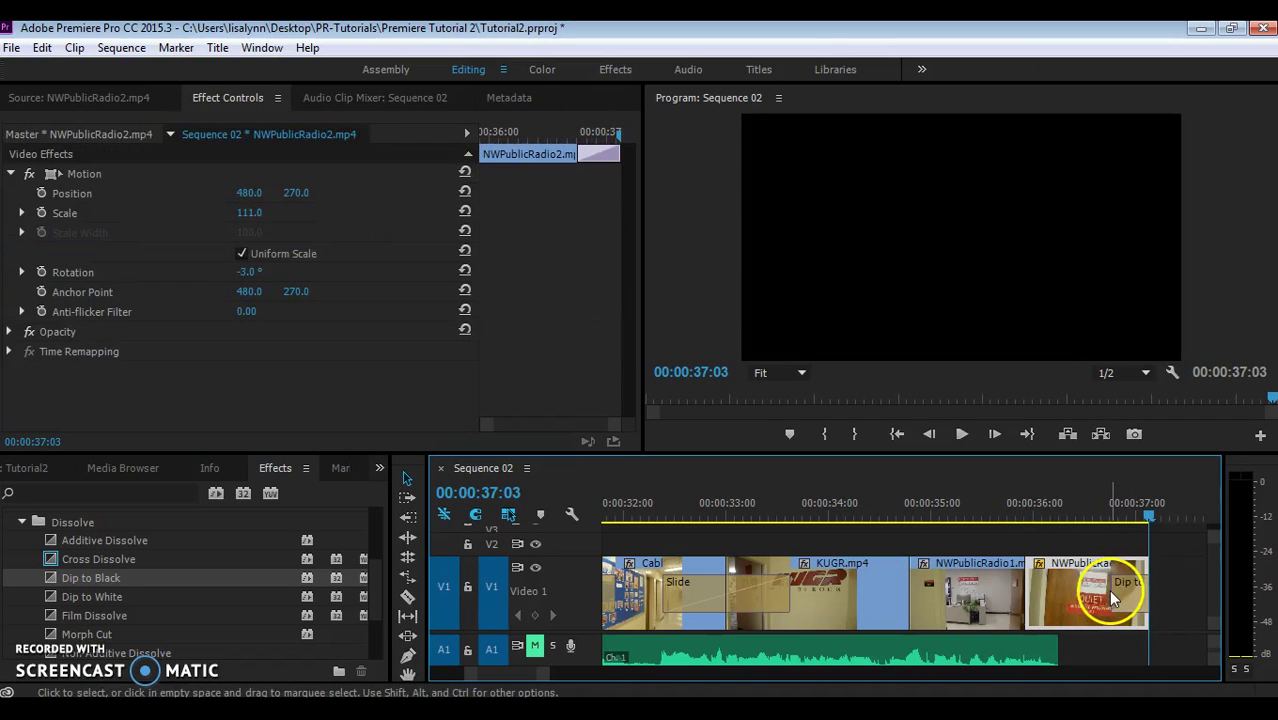
click(1122, 586)
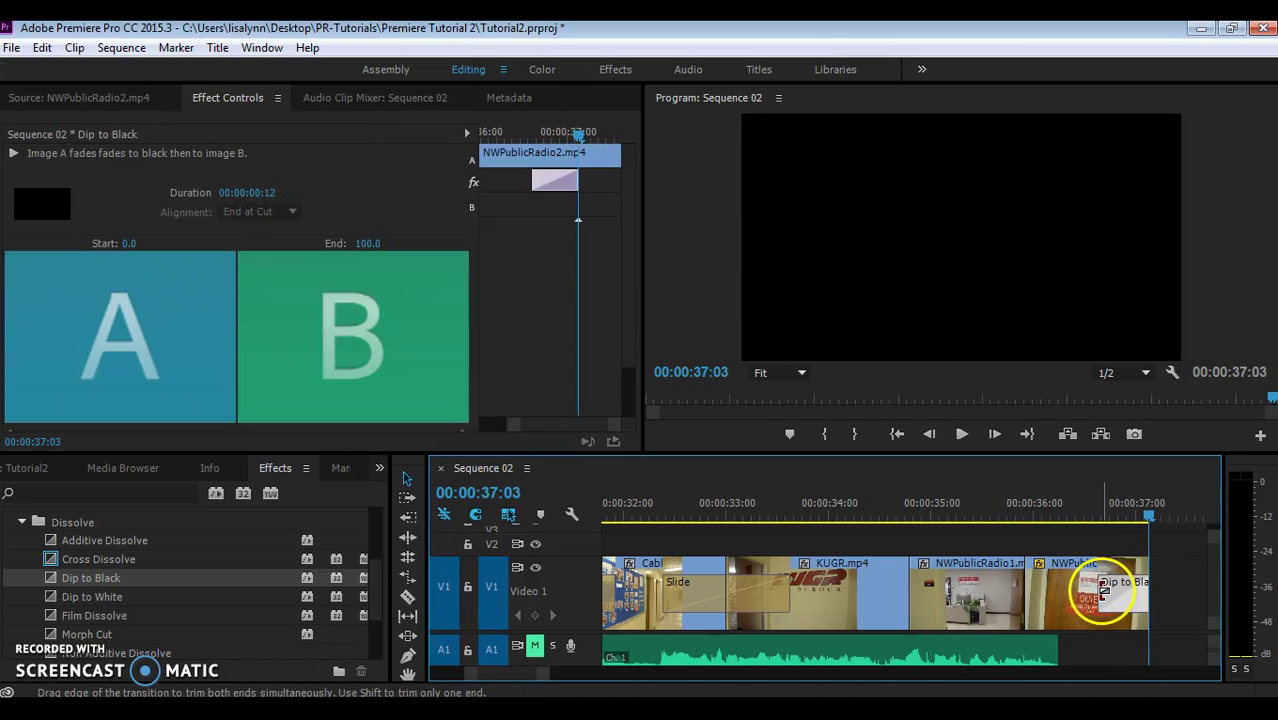
click(1047, 509)
key(space)
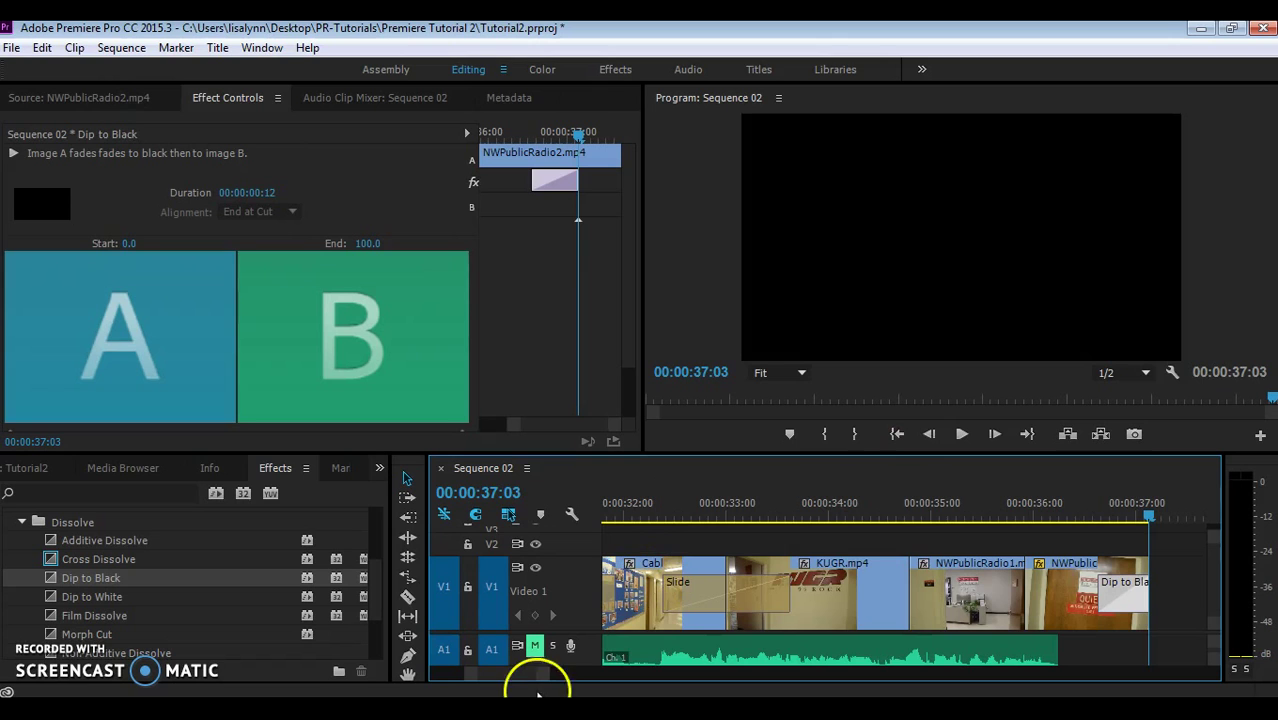
Step: Create a new title, keeping the proposed name and video settings
drag(542, 675, 437, 681)
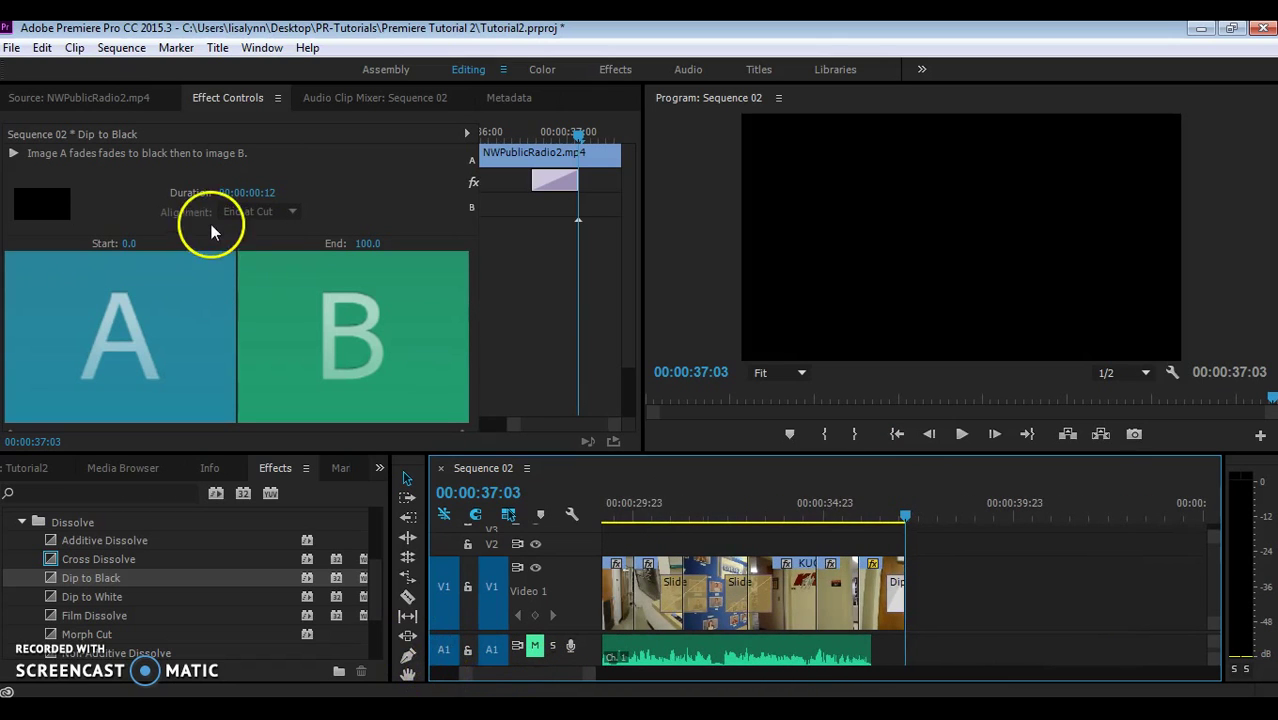
click(11, 48)
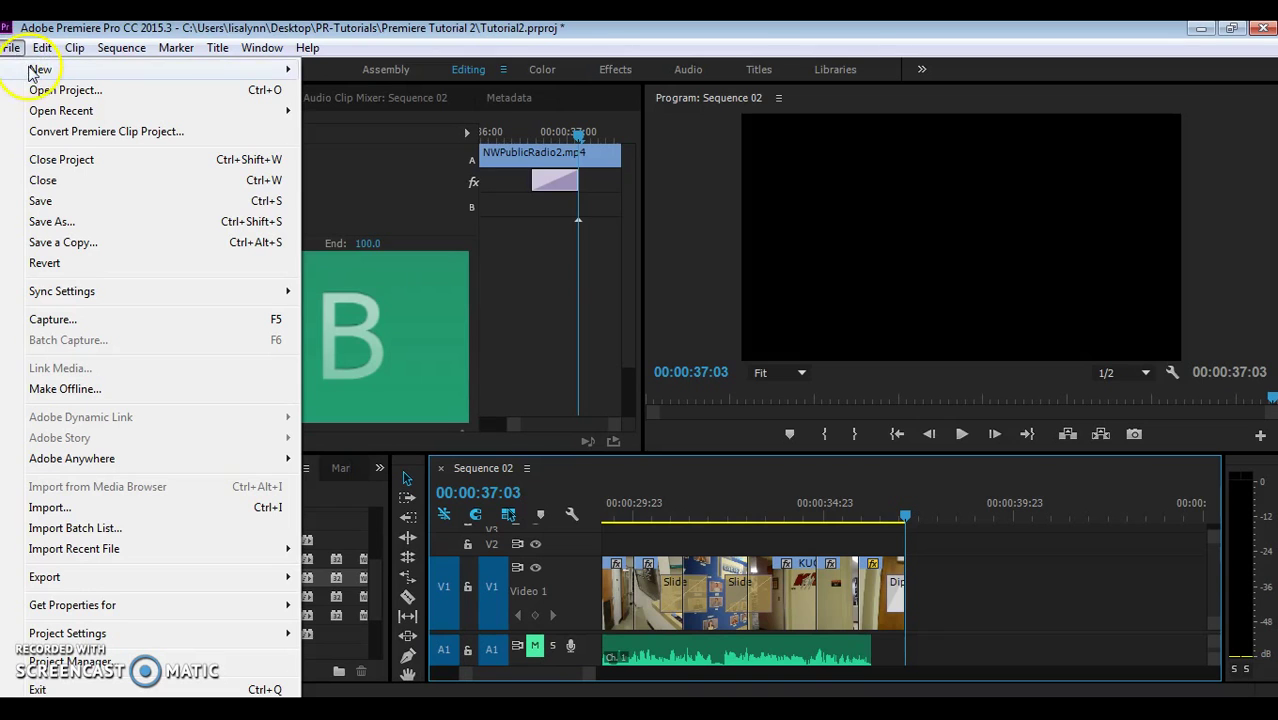
mouse_move(40, 73)
click(362, 214)
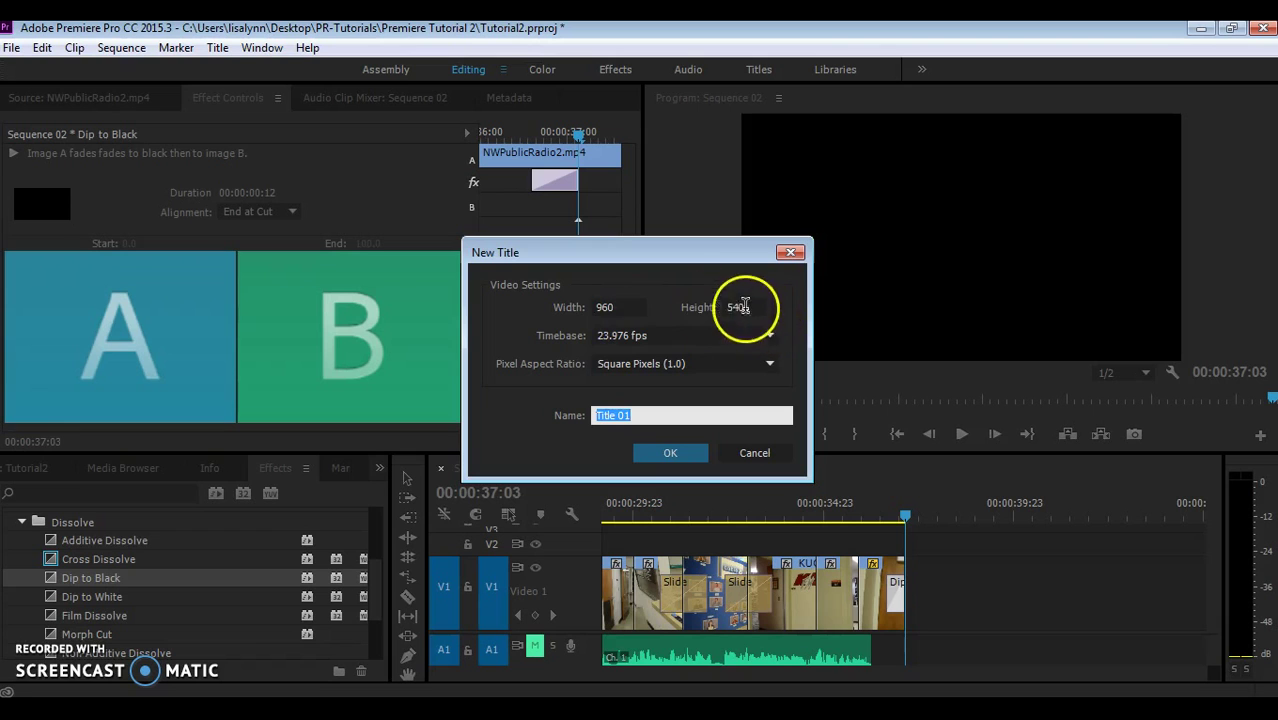
click(670, 454)
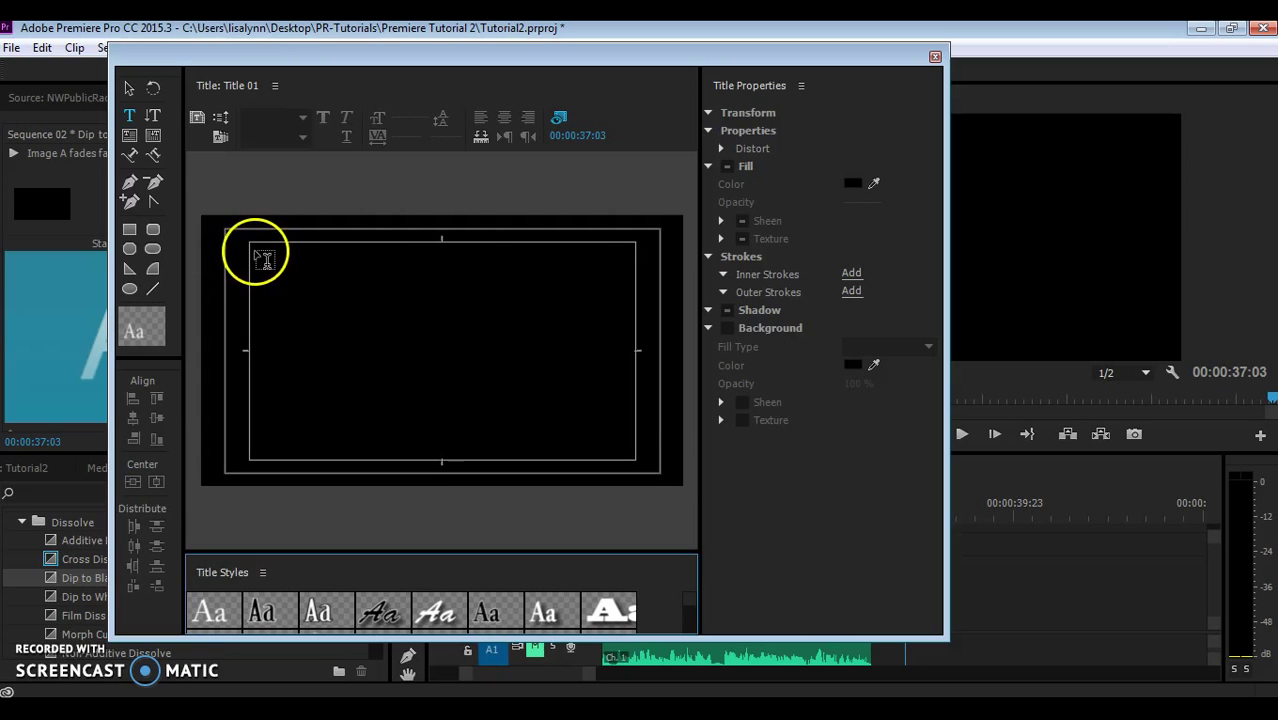
Step: Add a text area across the upper half of the title-safe area reading "Historic photos courtesy of WSU Libraries MASC"
mouse_move(253, 253)
mouse_down()
mouse_move(478, 338)
mouse_move(633, 357)
mouse_up()
text(Historic p)
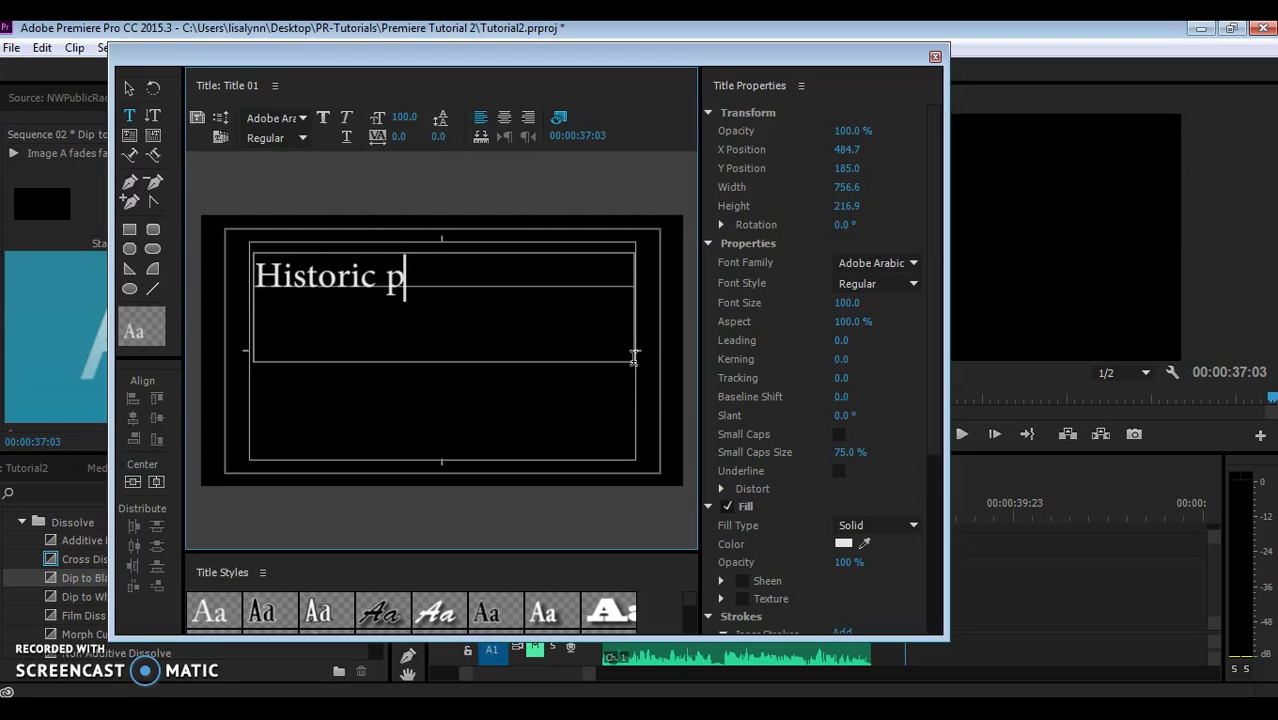
text(hotos courtesy of WSU Libraries MASC)
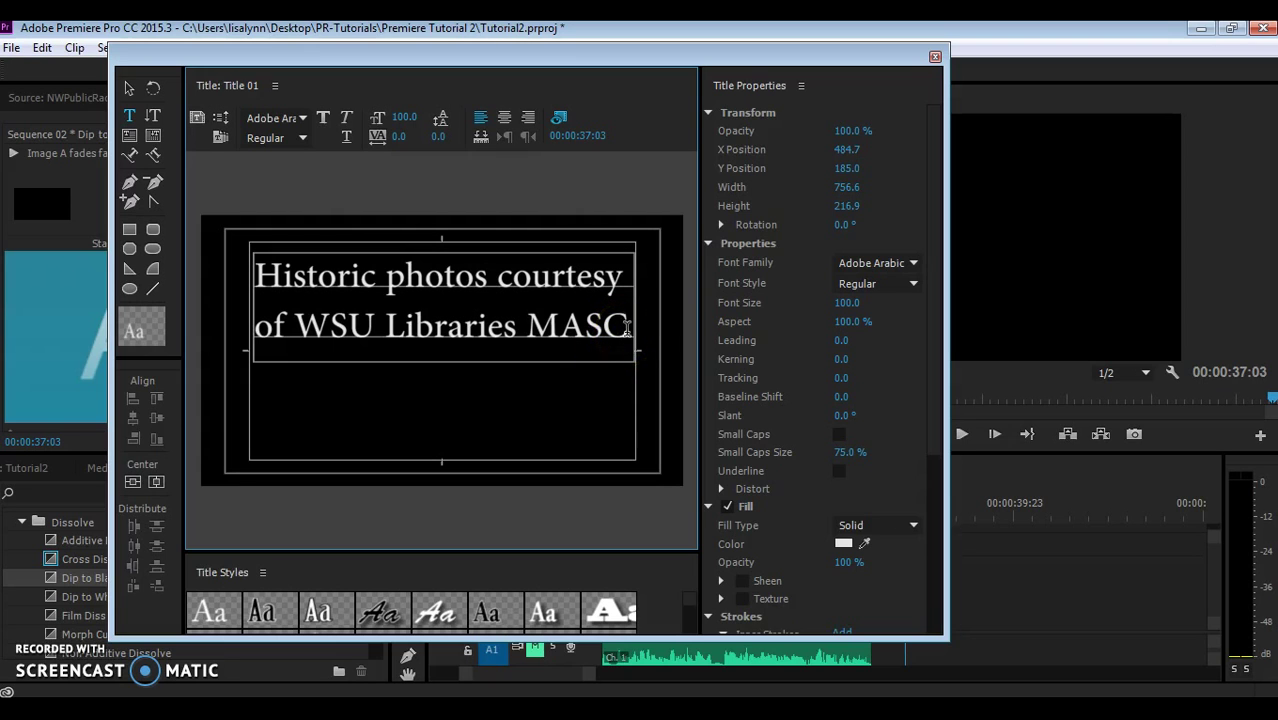
Step: Format the historic photos credit in Gisha at size 66, and centre both the text and its area horizontally
drag(628, 328, 191, 248)
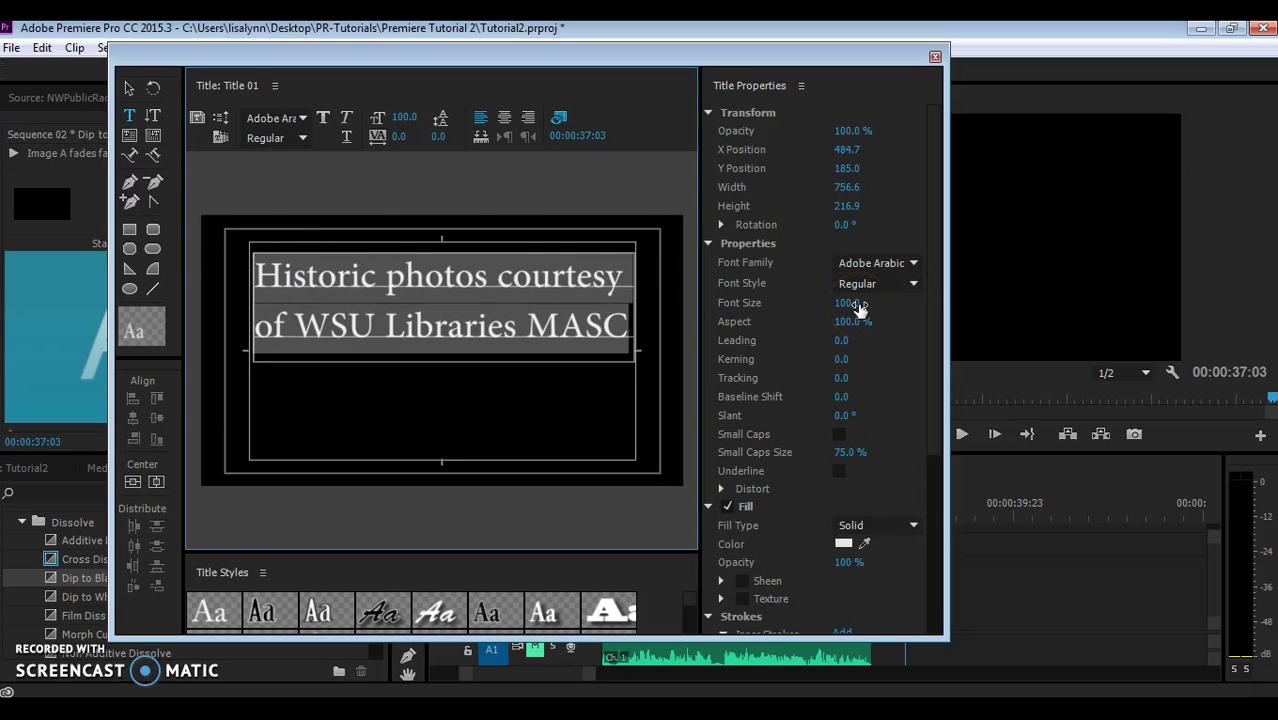
click(913, 264)
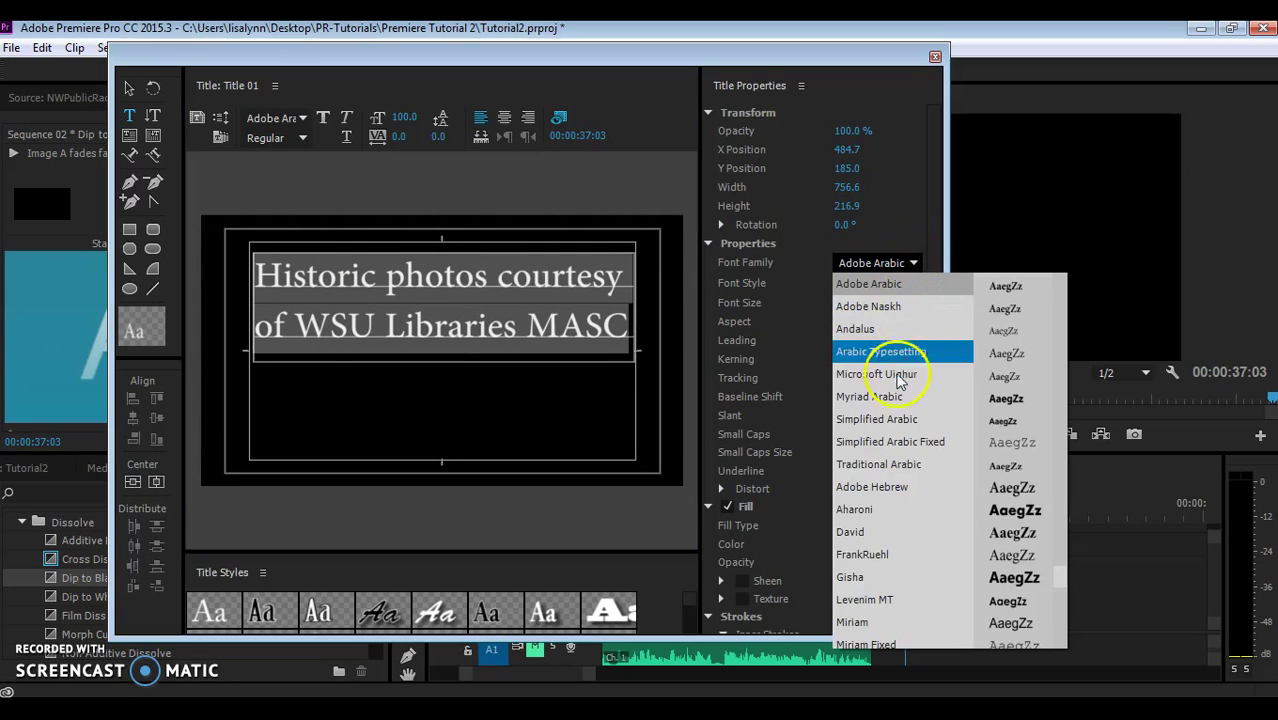
click(893, 589)
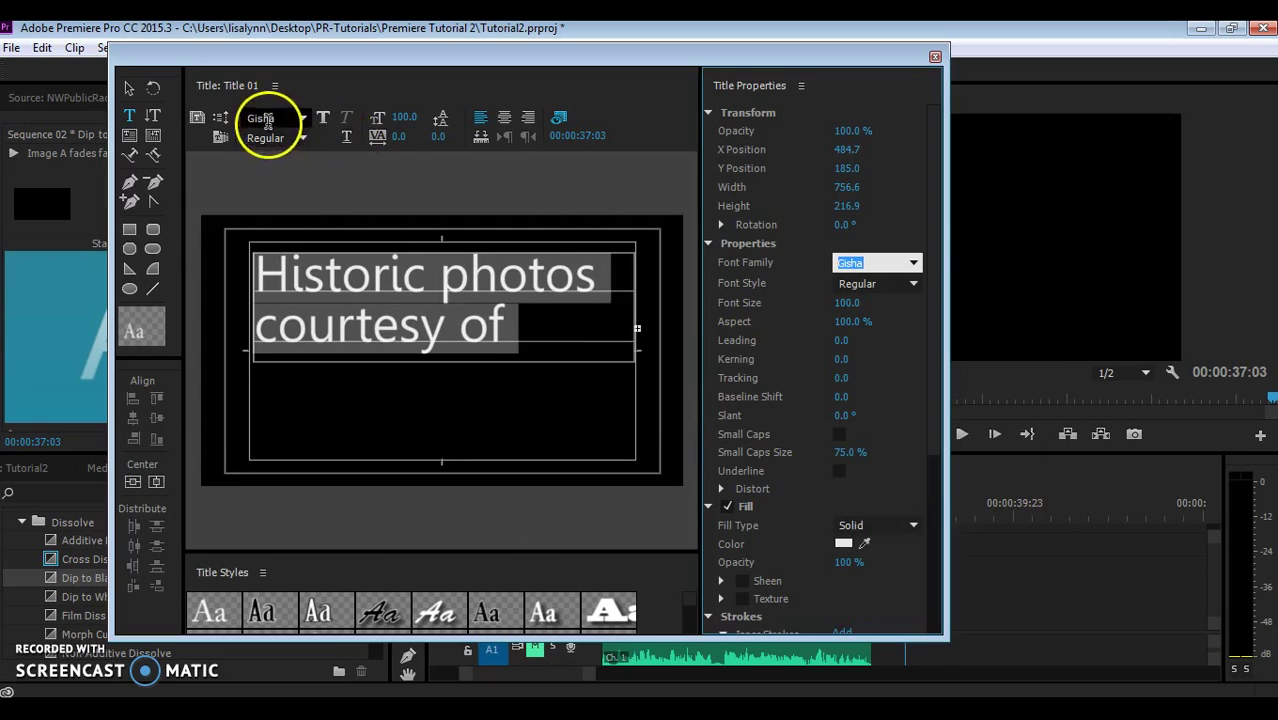
click(409, 114)
click(418, 157)
drag(407, 122, 375, 114)
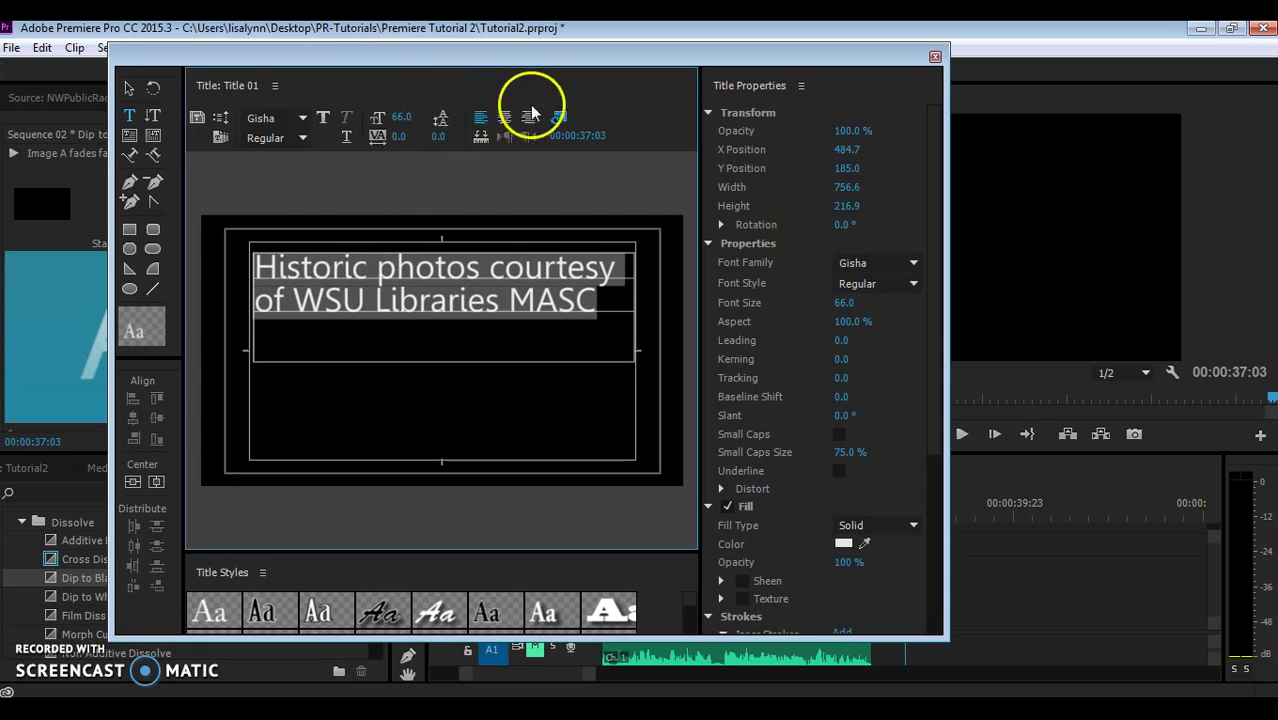
click(498, 119)
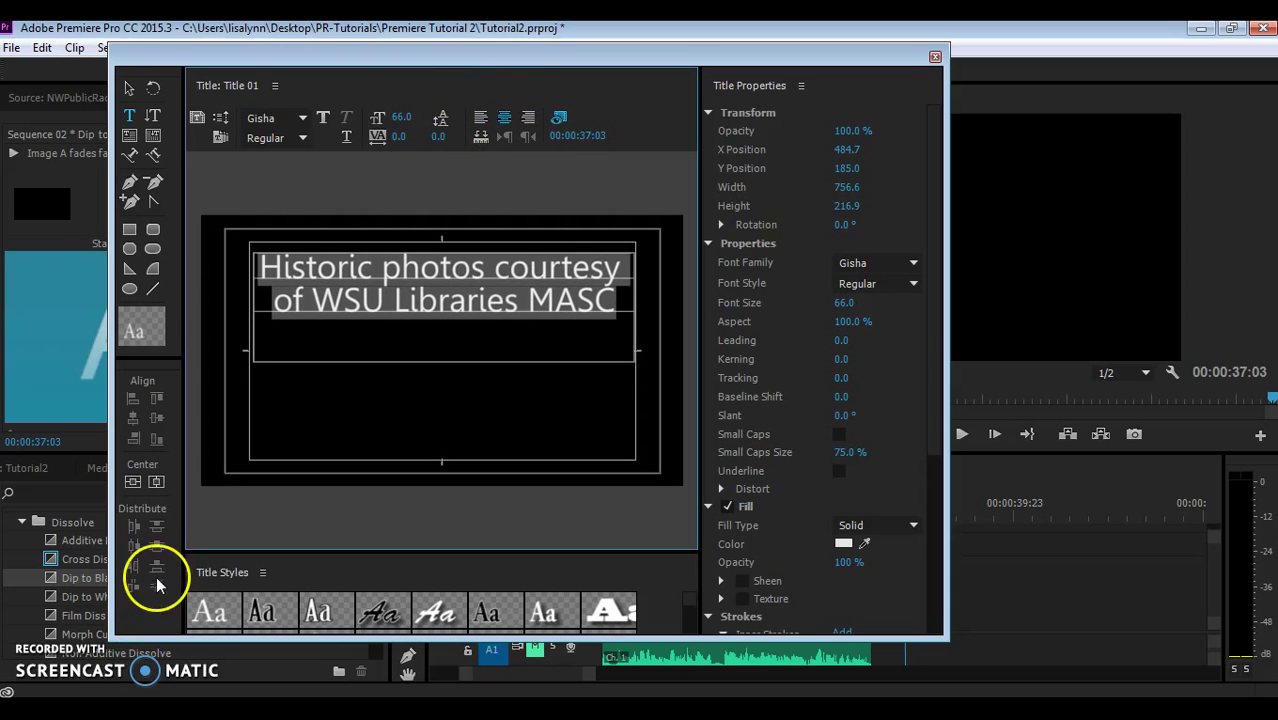
click(133, 481)
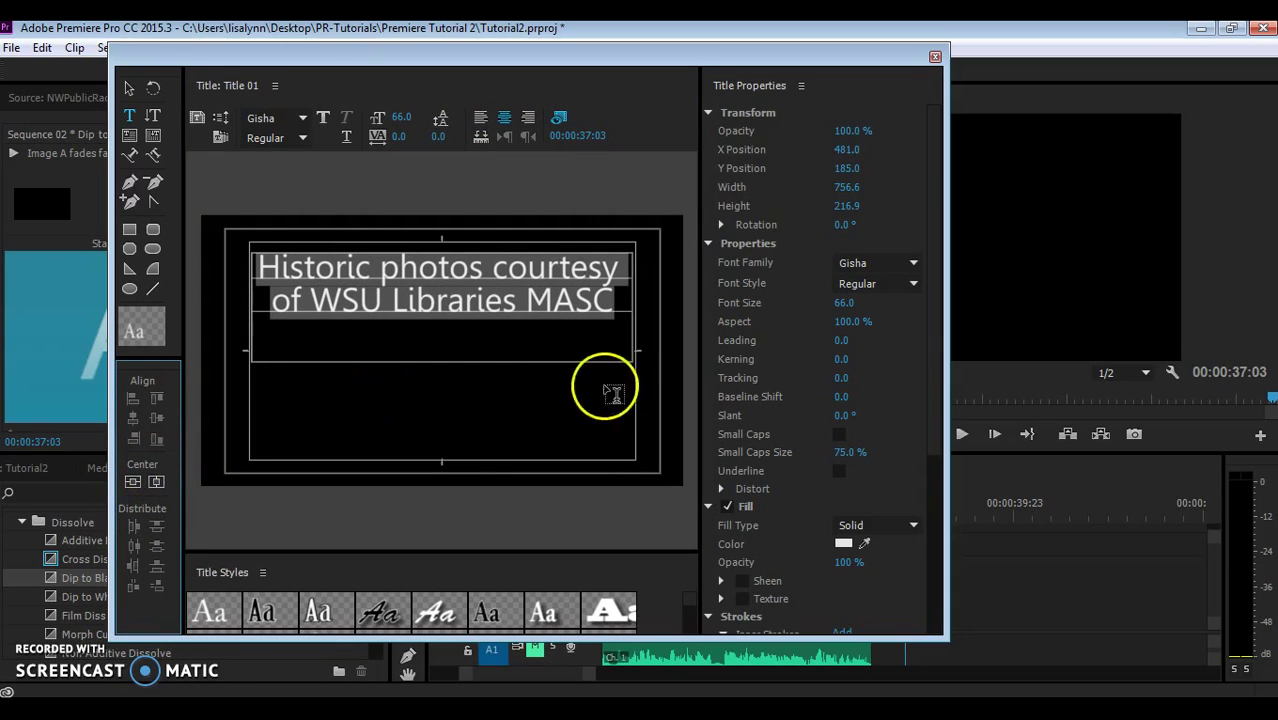
Step: Add a second text area below the photo credit reading "Editing by Firstname Lastname" and enlarge it to a height of 187
click(130, 135)
drag(248, 380, 638, 459)
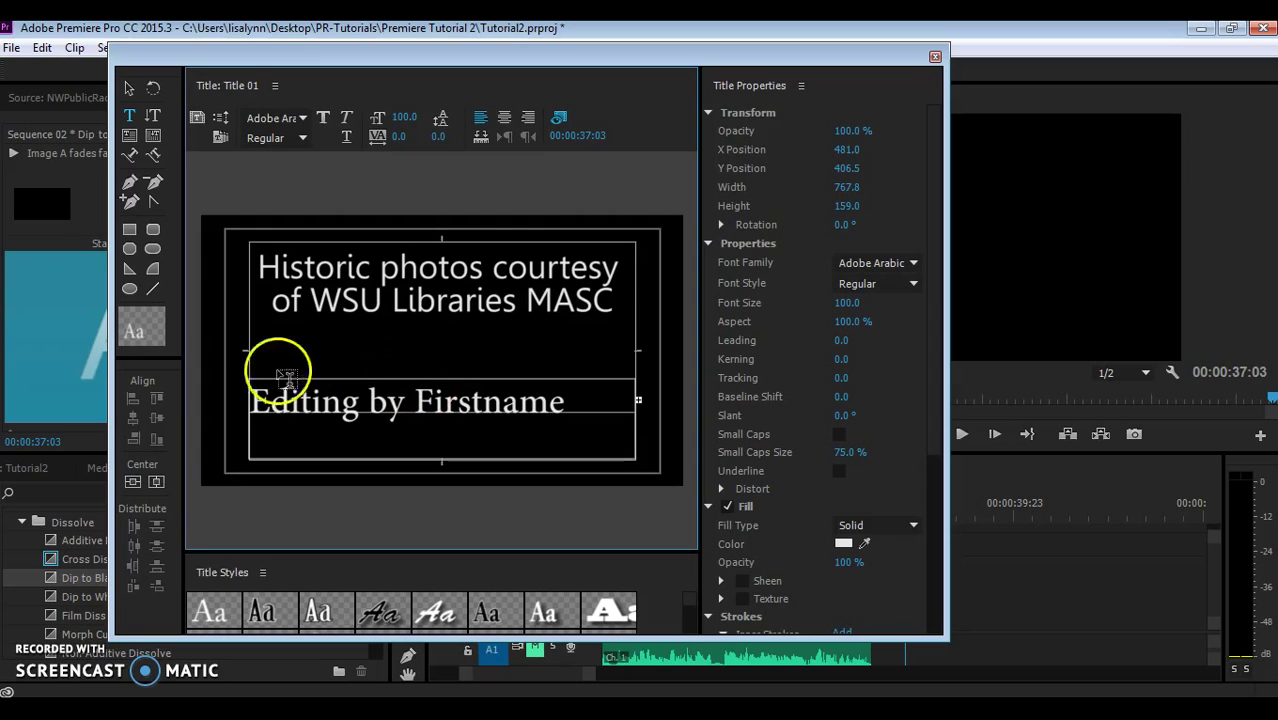
click(129, 88)
click(453, 400)
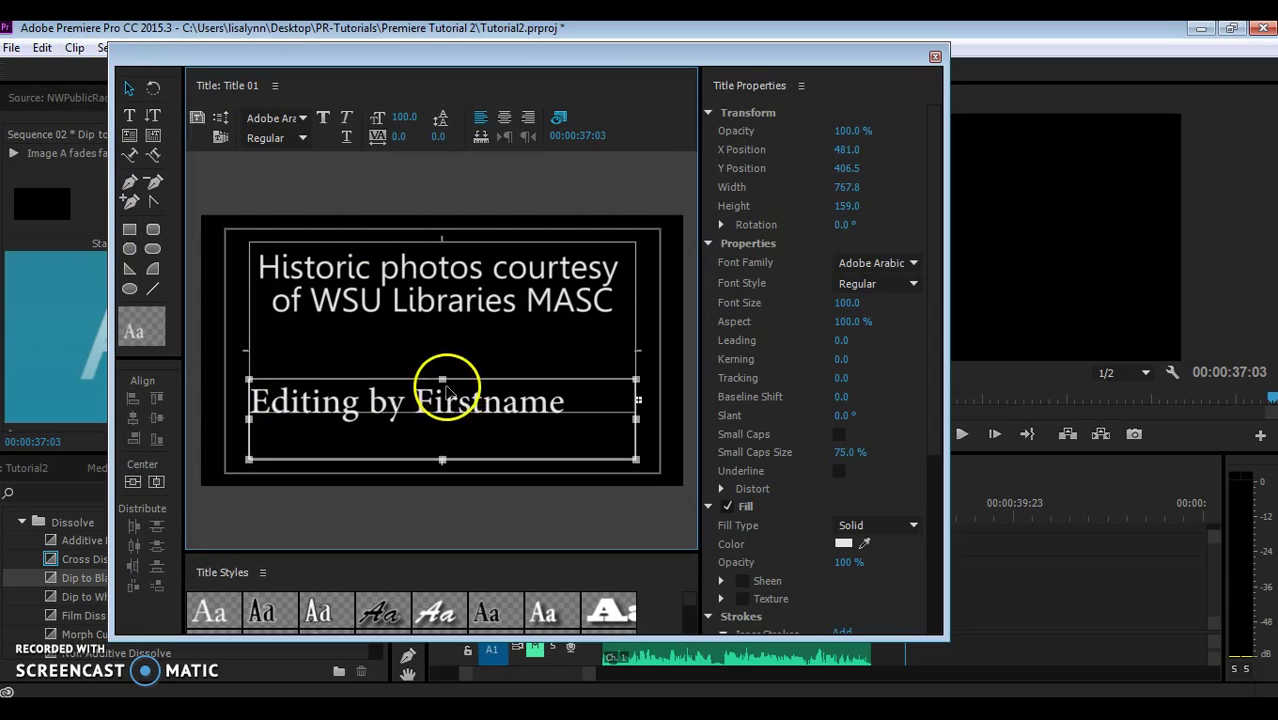
drag(442, 380, 447, 366)
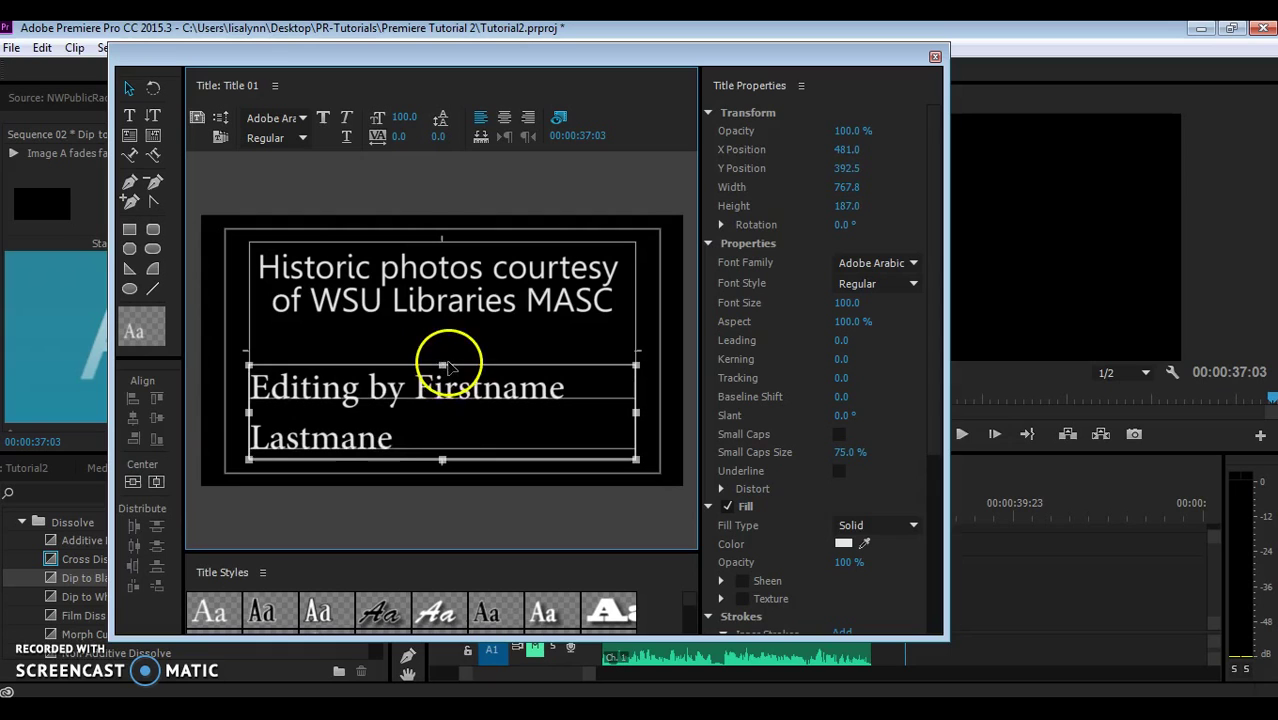
double_click(342, 443)
click(338, 440)
drag(311, 443, 256, 400)
text(na)
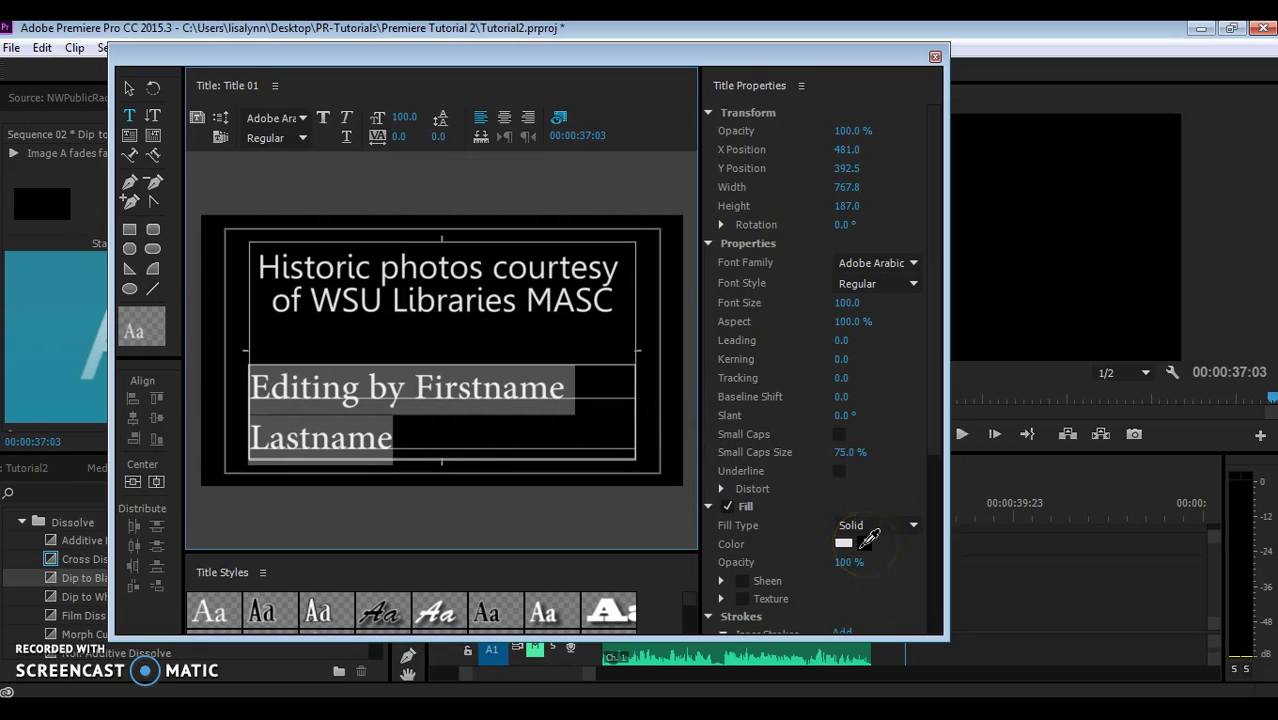
Step: Set the "Editing by" credit to the Gisha font at size 66, matching the photo credit
click(912, 262)
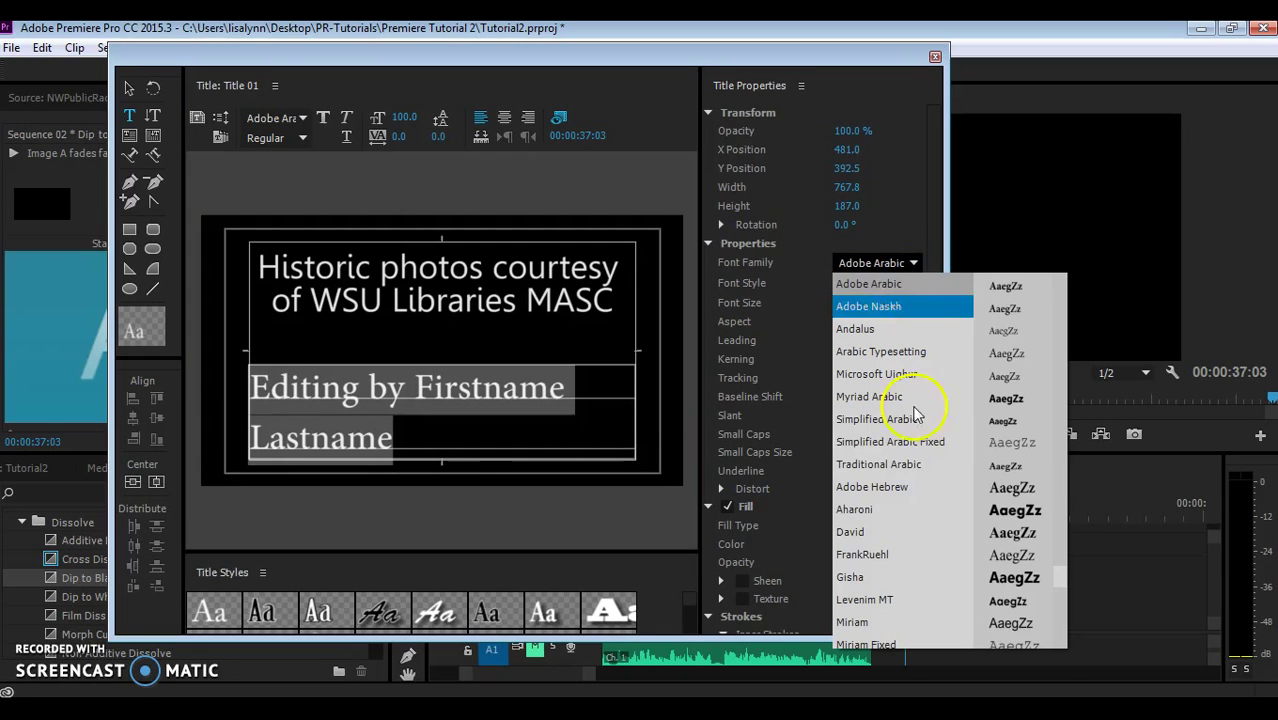
click(906, 588)
click(360, 302)
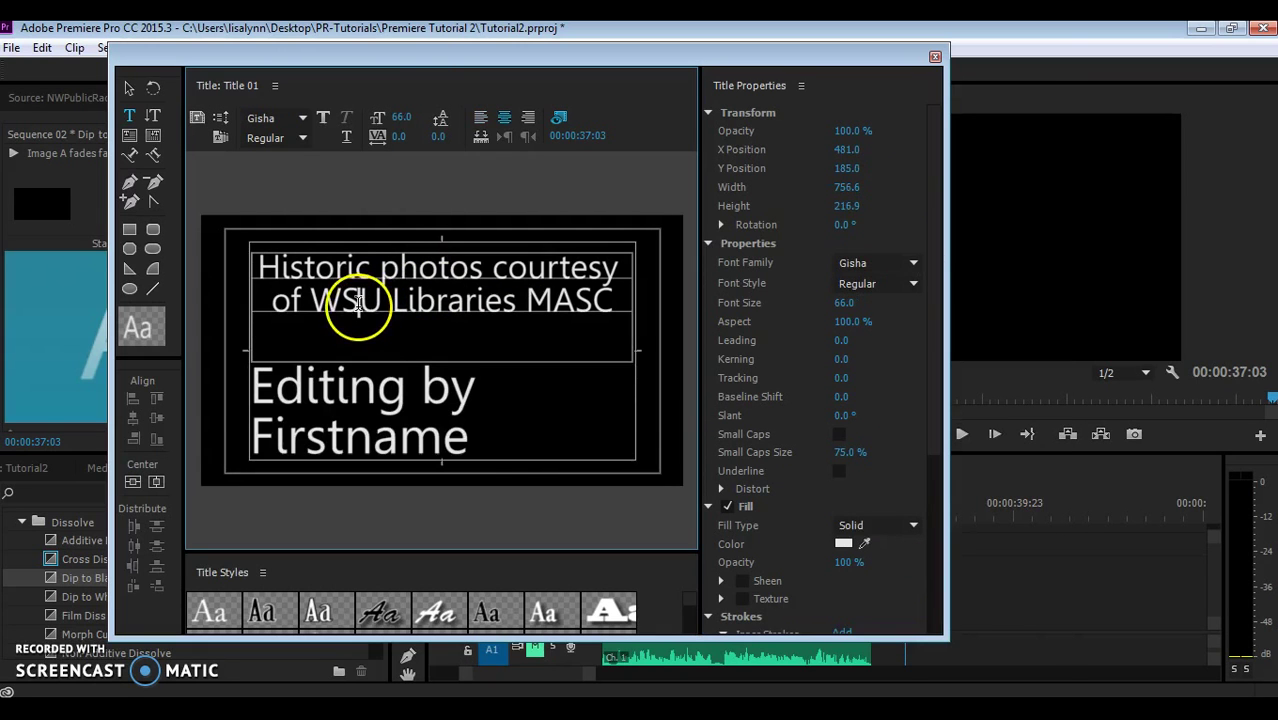
click(340, 385)
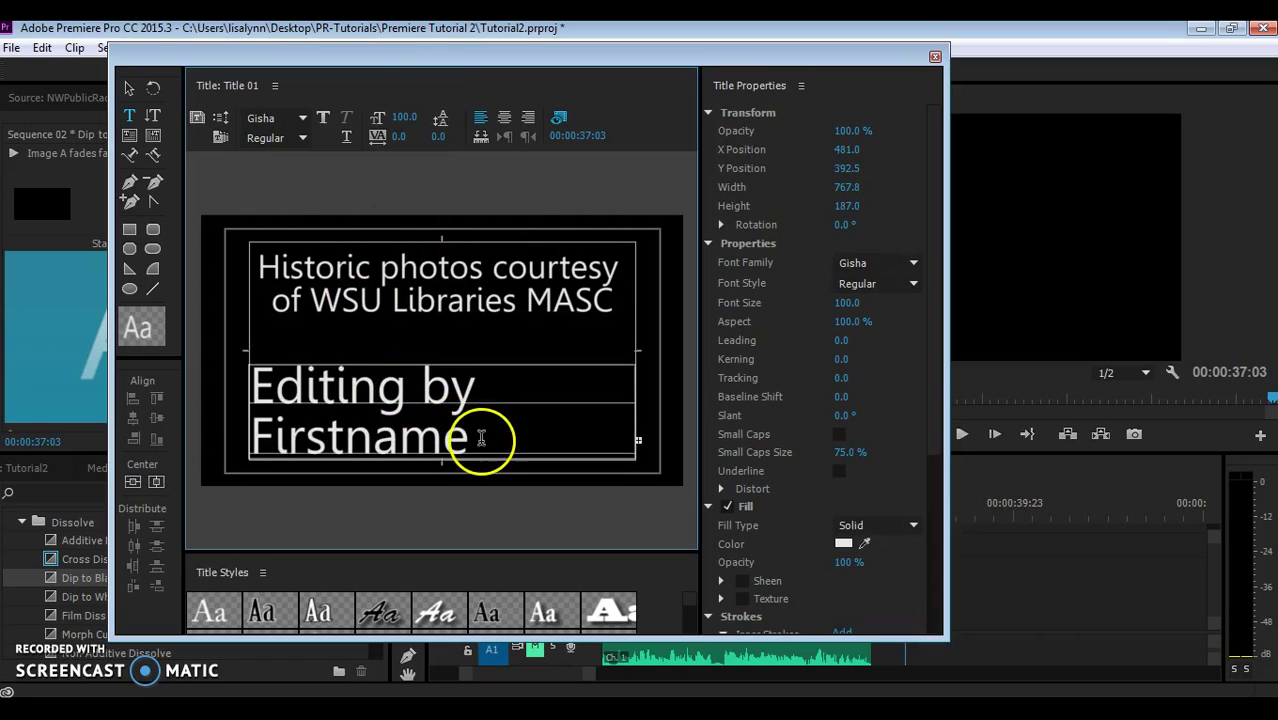
double_click(385, 400)
click(385, 400)
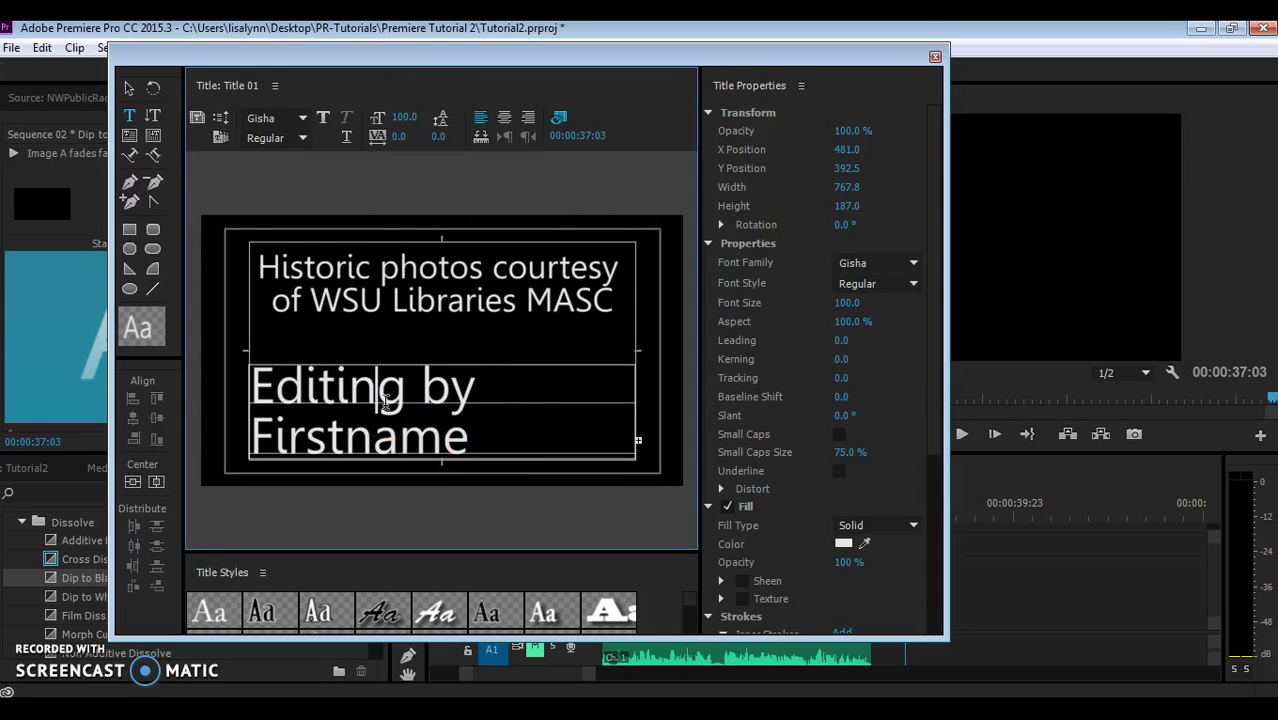
key(ctrl+a)
click(408, 121)
click(408, 119)
key(Return)
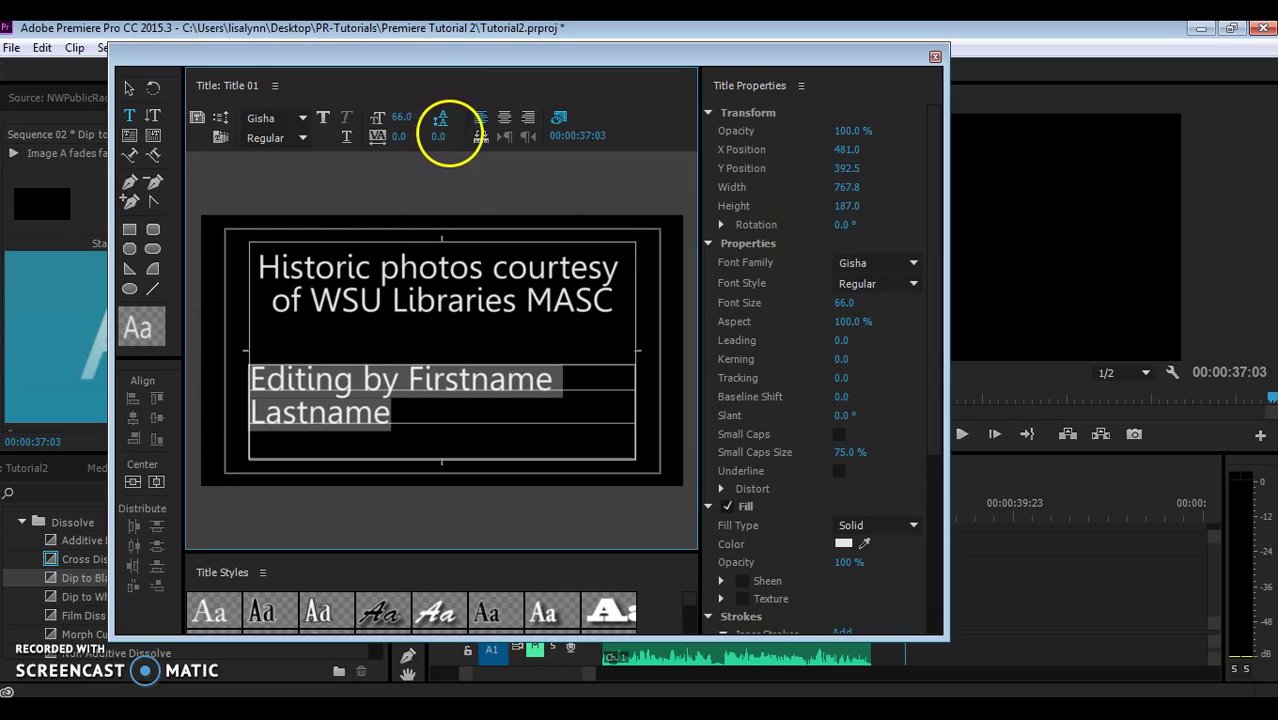
click(452, 172)
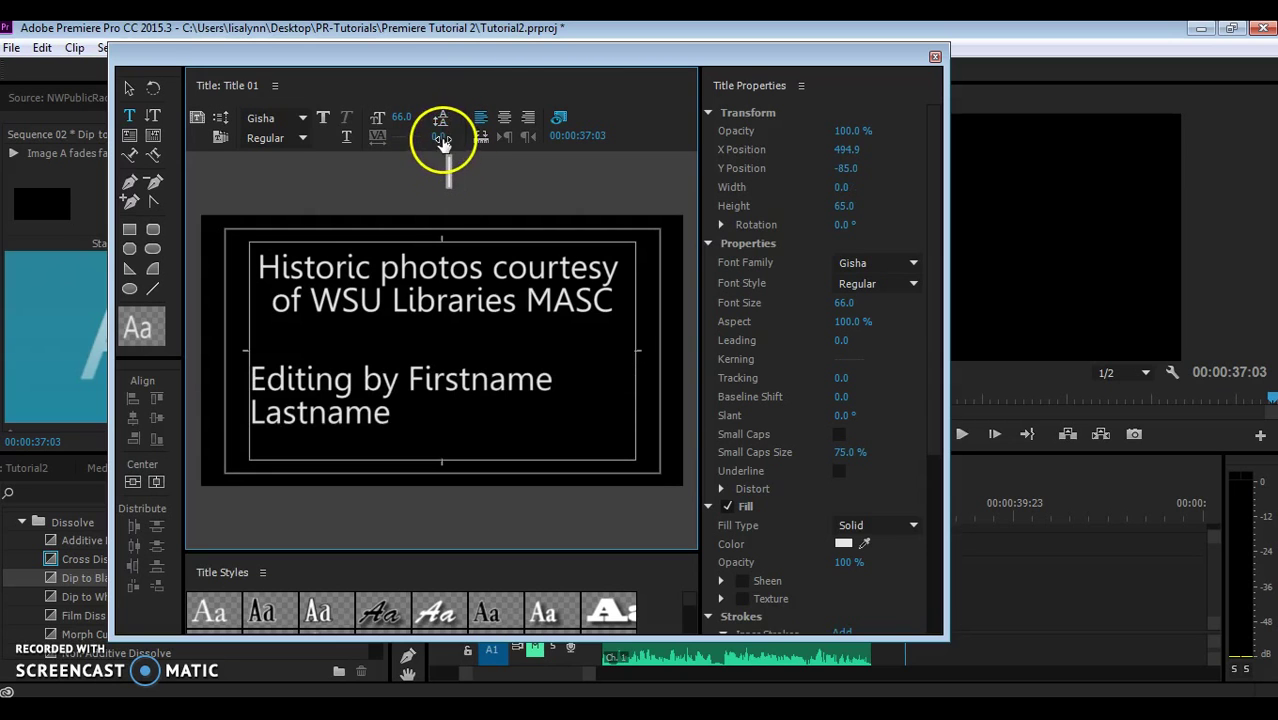
click(128, 88)
click(499, 195)
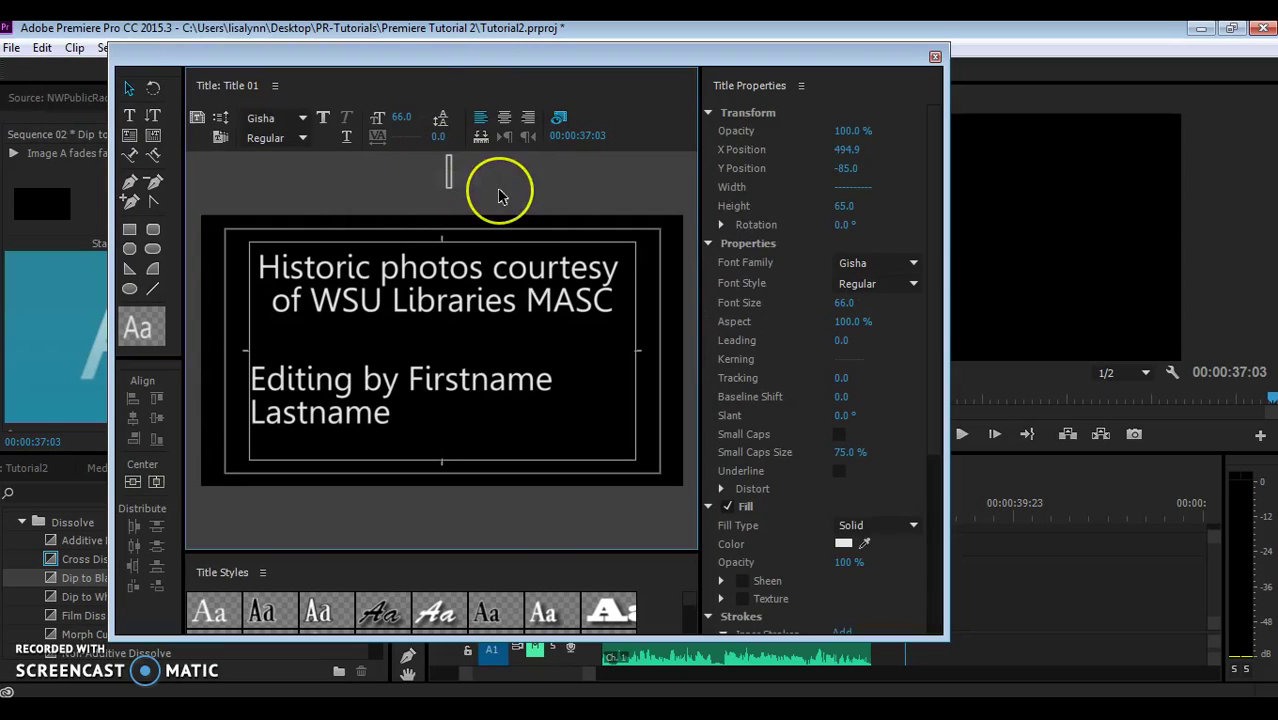
Step: Set the leading of the "Editing by" credit to 11 and centre-align its text
click(328, 363)
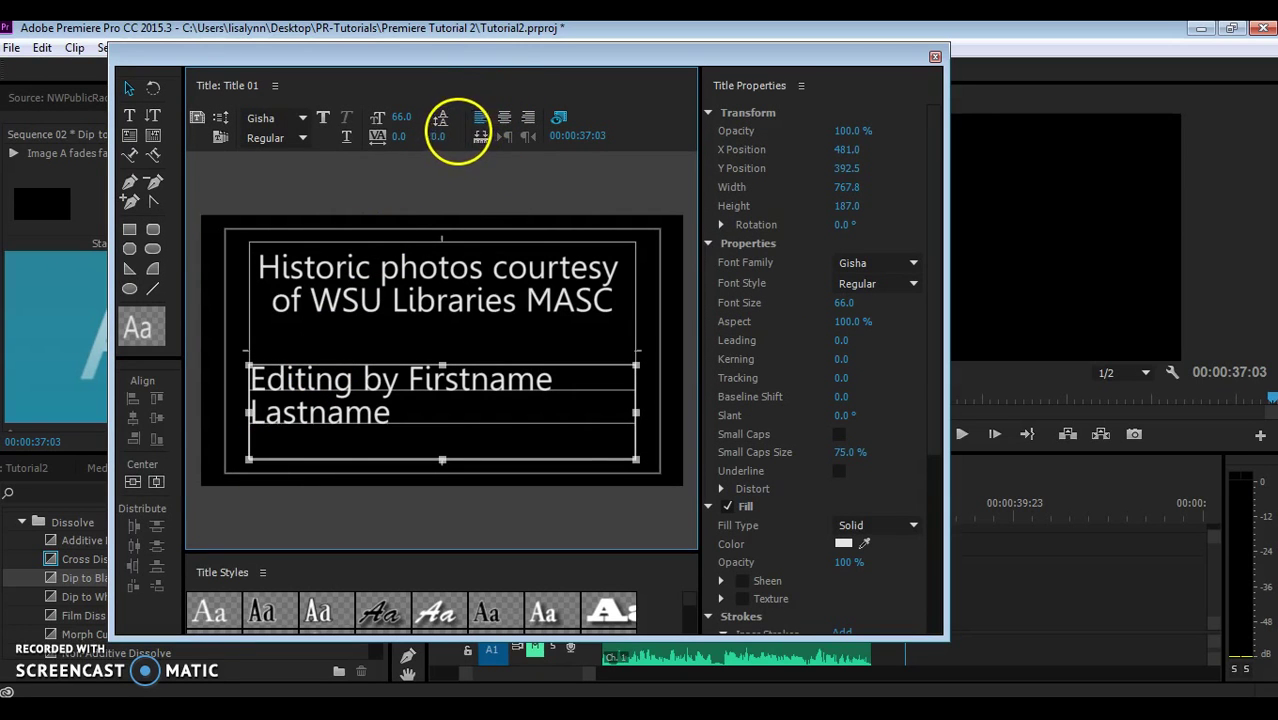
click(447, 156)
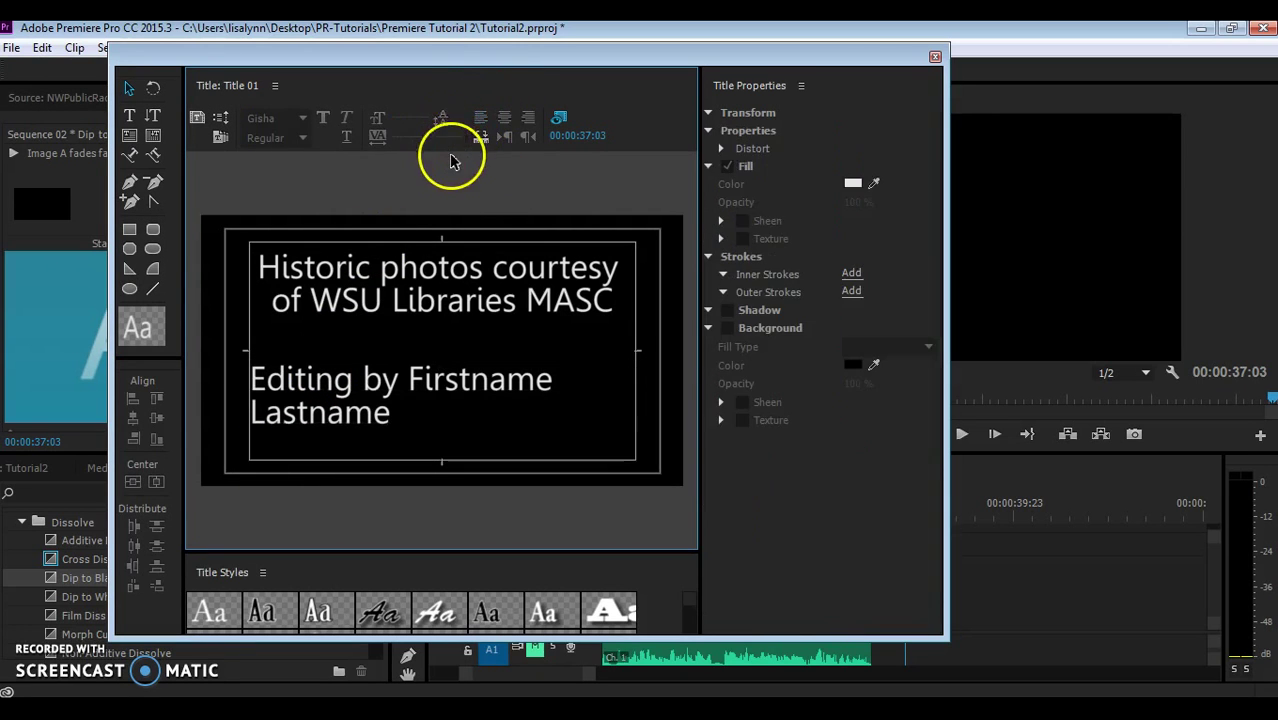
click(352, 378)
mouse_move(436, 135)
mouse_down()
mouse_move(455, 138)
mouse_move(440, 135)
mouse_up()
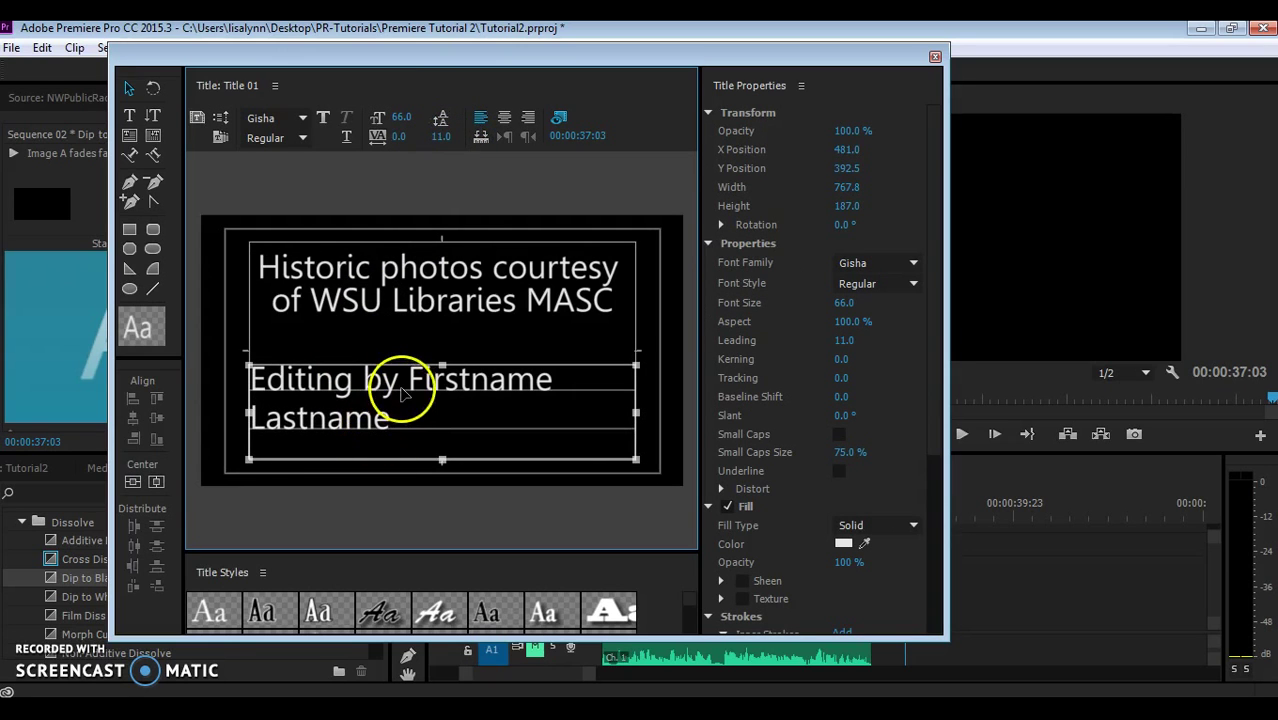
click(504, 118)
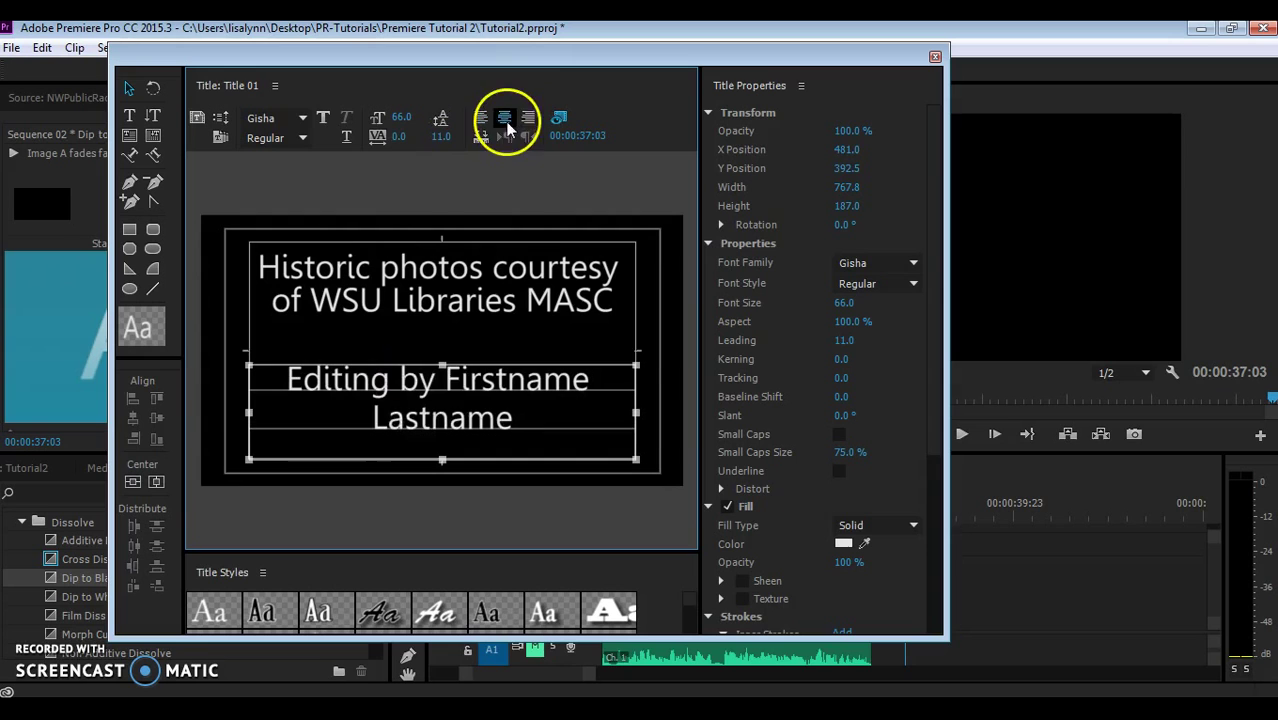
Step: Move "Firstname Lastname" onto its own line in the editing credit and increase the photo credit's leading to about 16
double_click(447, 395)
key(Return)
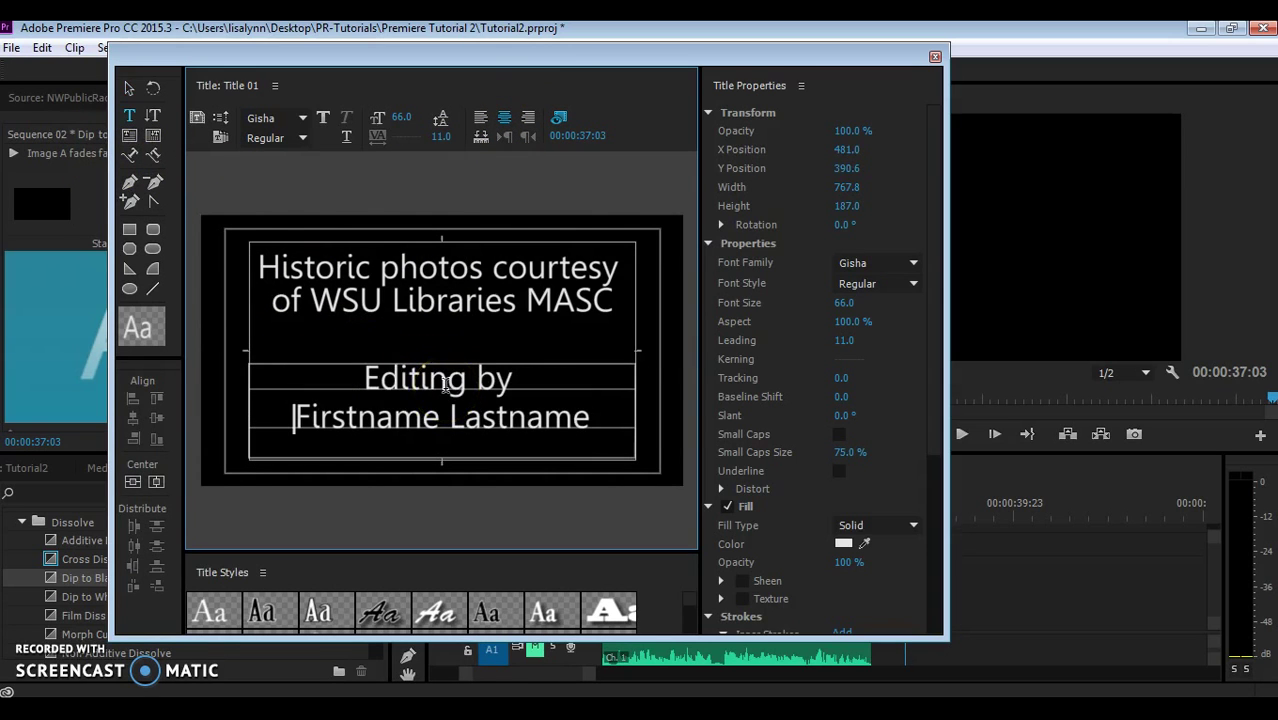
click(491, 307)
click(609, 308)
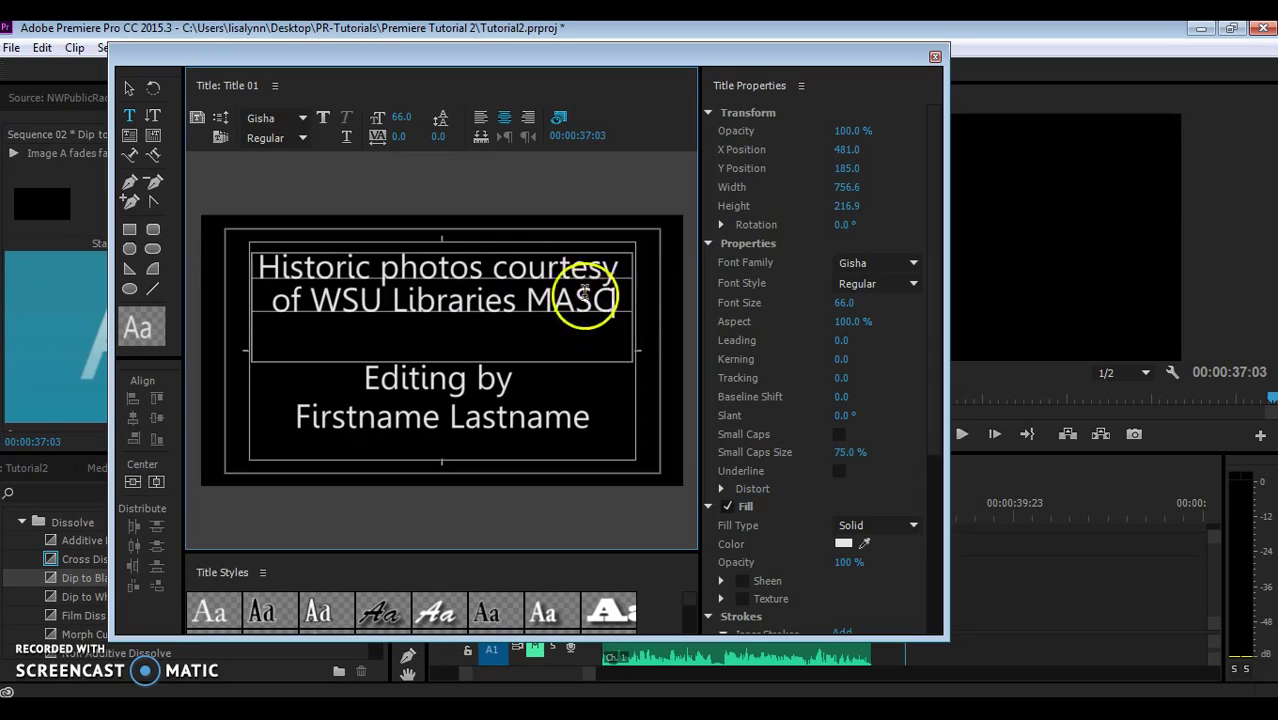
drag(585, 293, 167, 235)
drag(444, 137, 458, 136)
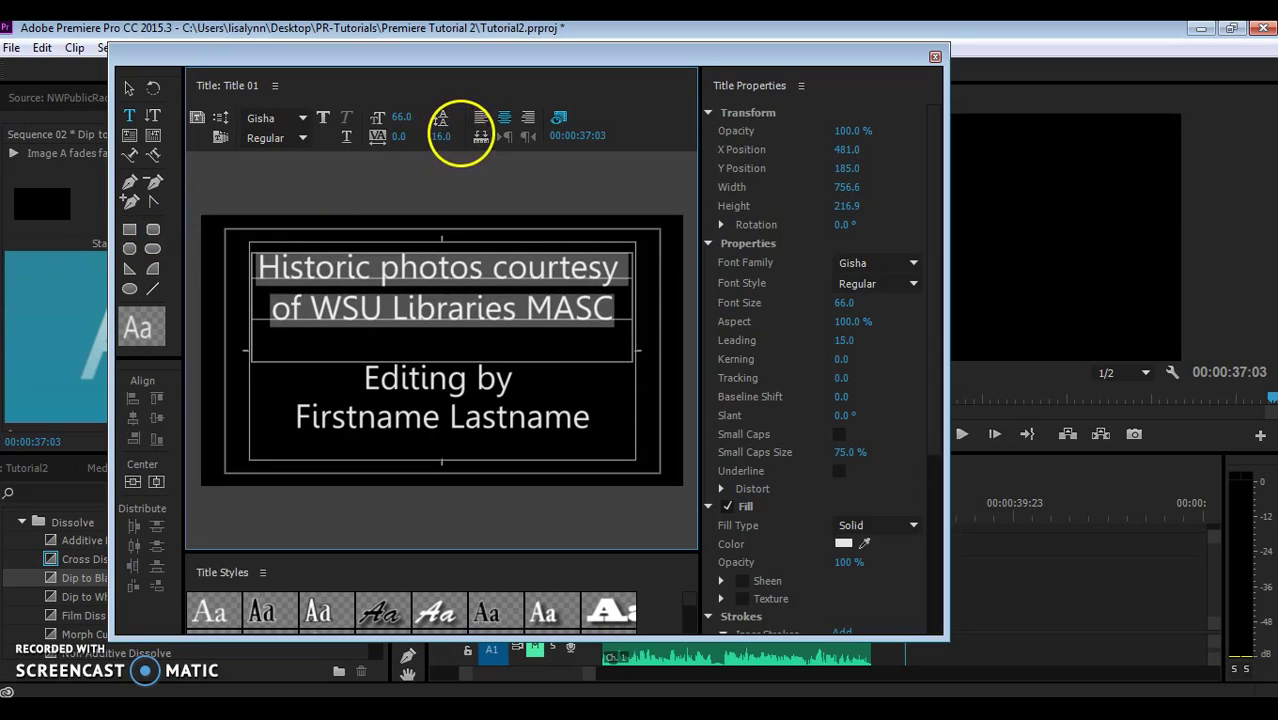
click(368, 208)
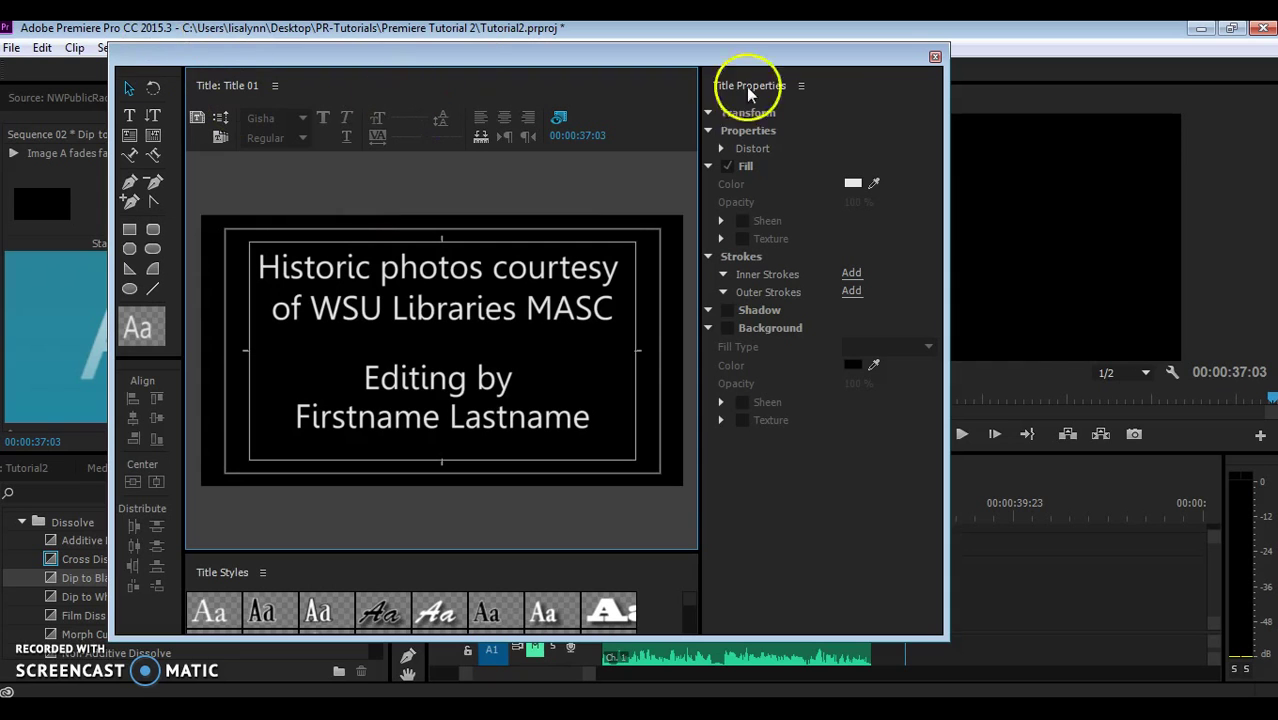
Step: Close the title editor and place Title 01 on track V1 directly after the last clip of Sequence 02
click(934, 58)
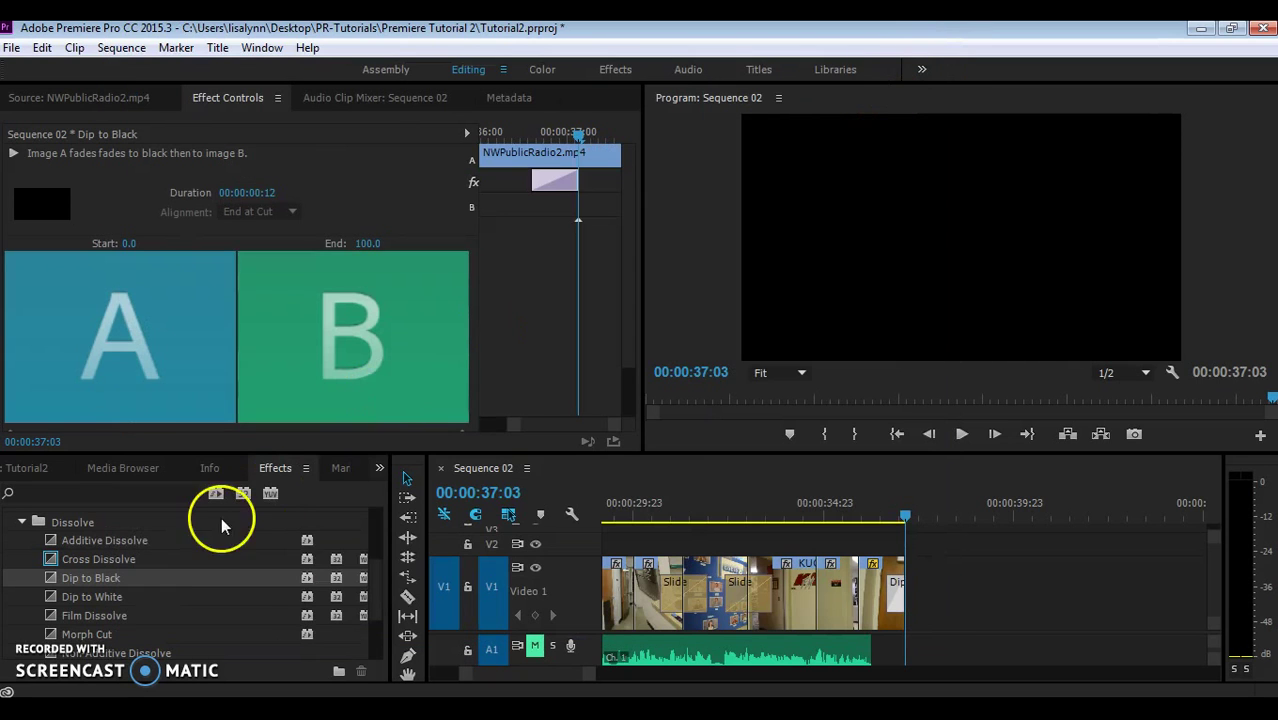
click(21, 468)
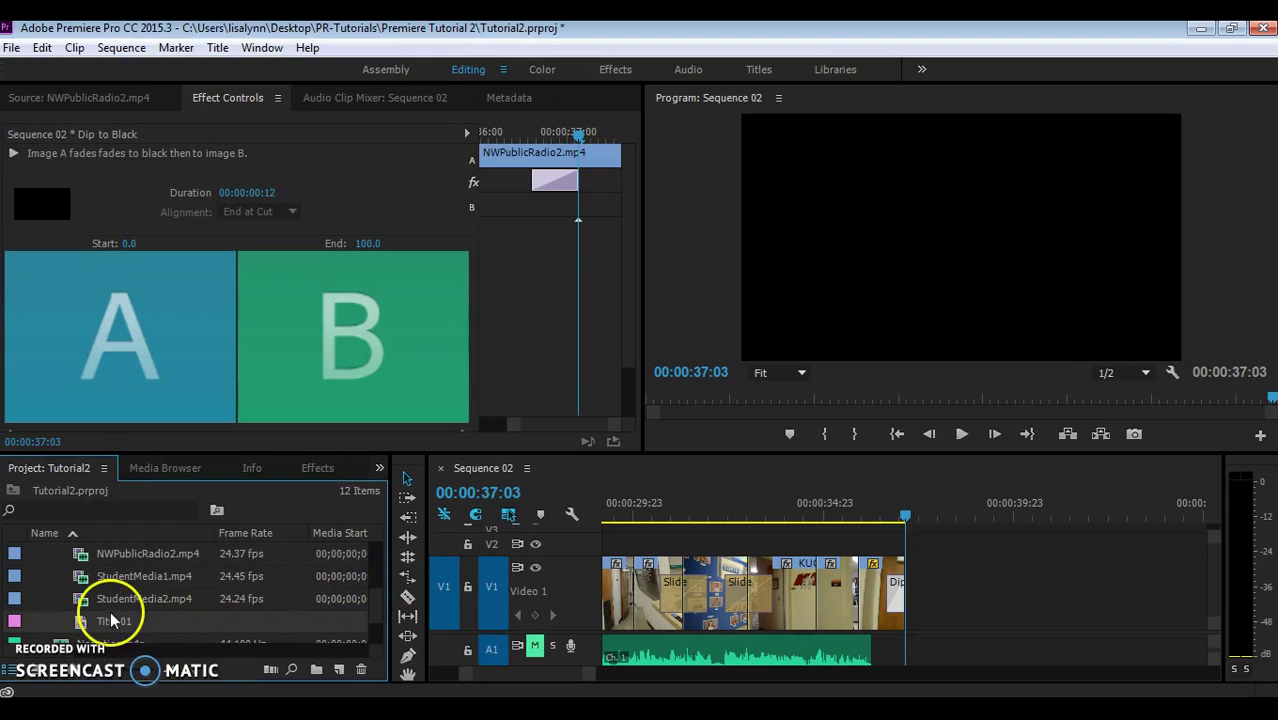
drag(107, 624, 905, 605)
Step: Play back the end of the sequence with the credits title, plus a brief moment of its opening
click(868, 503)
key(space)
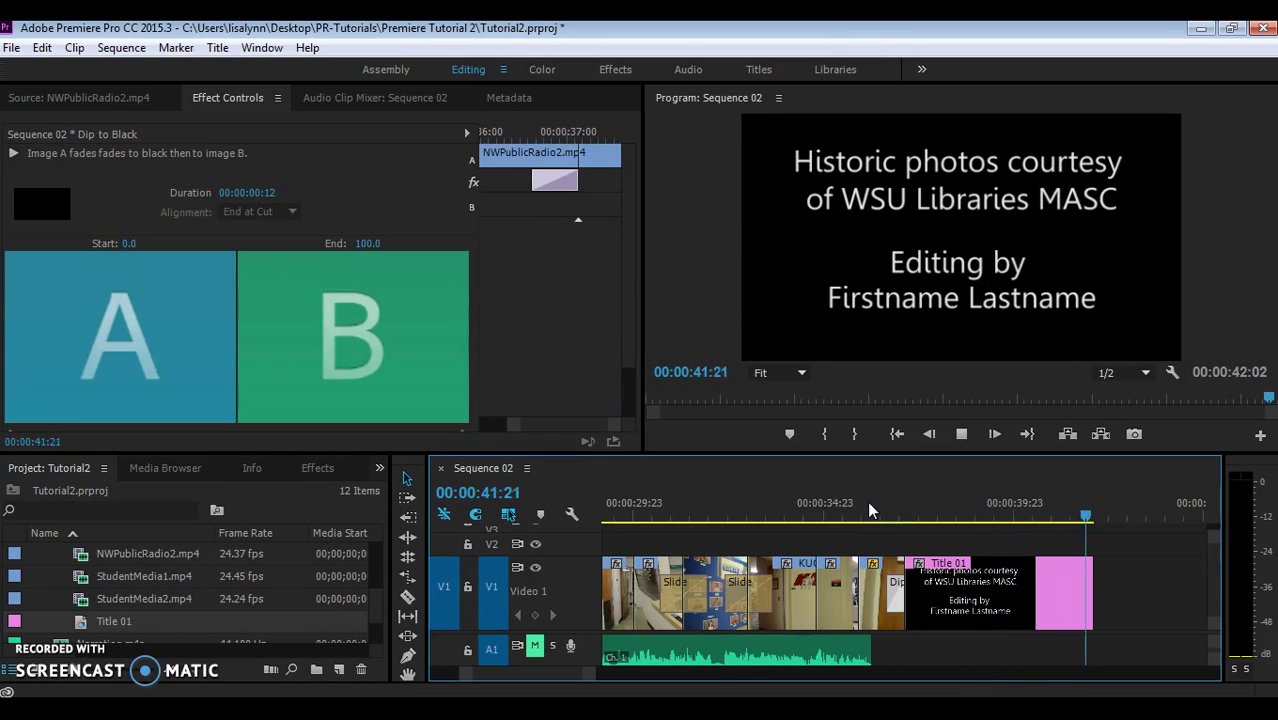
key(space)
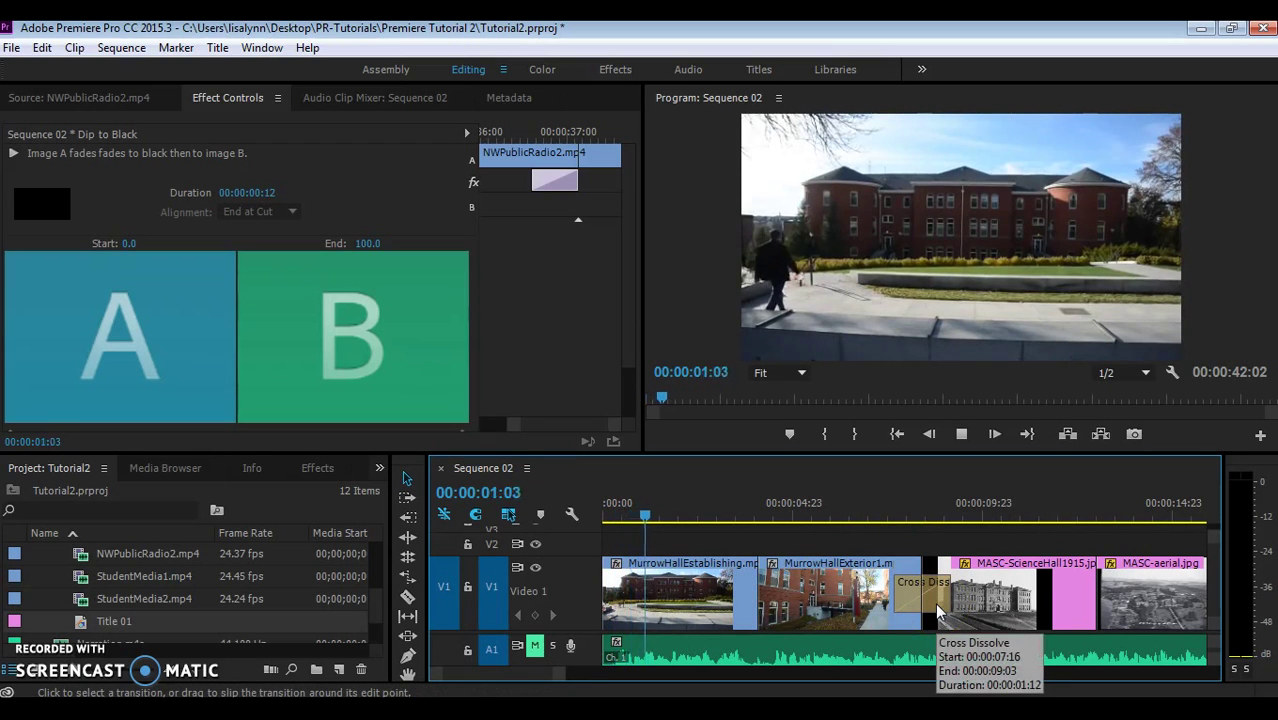
key(space)
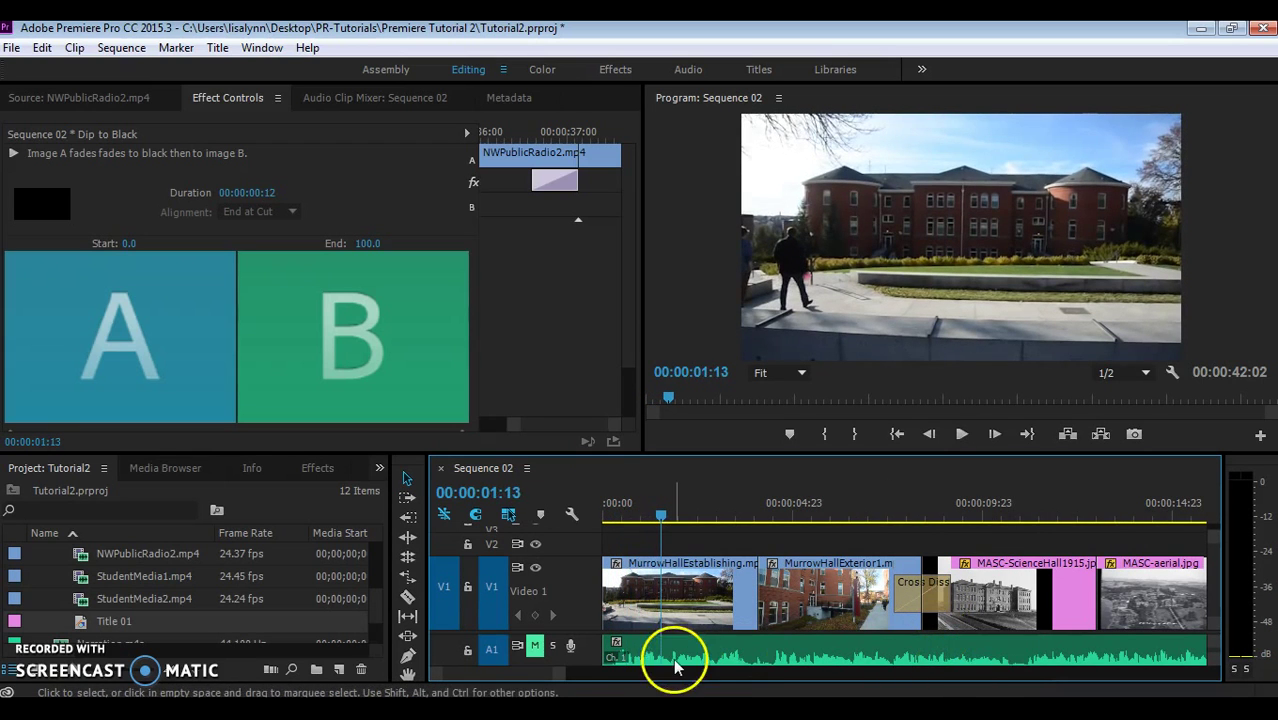
Step: Apply the Cross Dissolve transition to both the start and the end of the Title 01 clip
drag(561, 676, 736, 680)
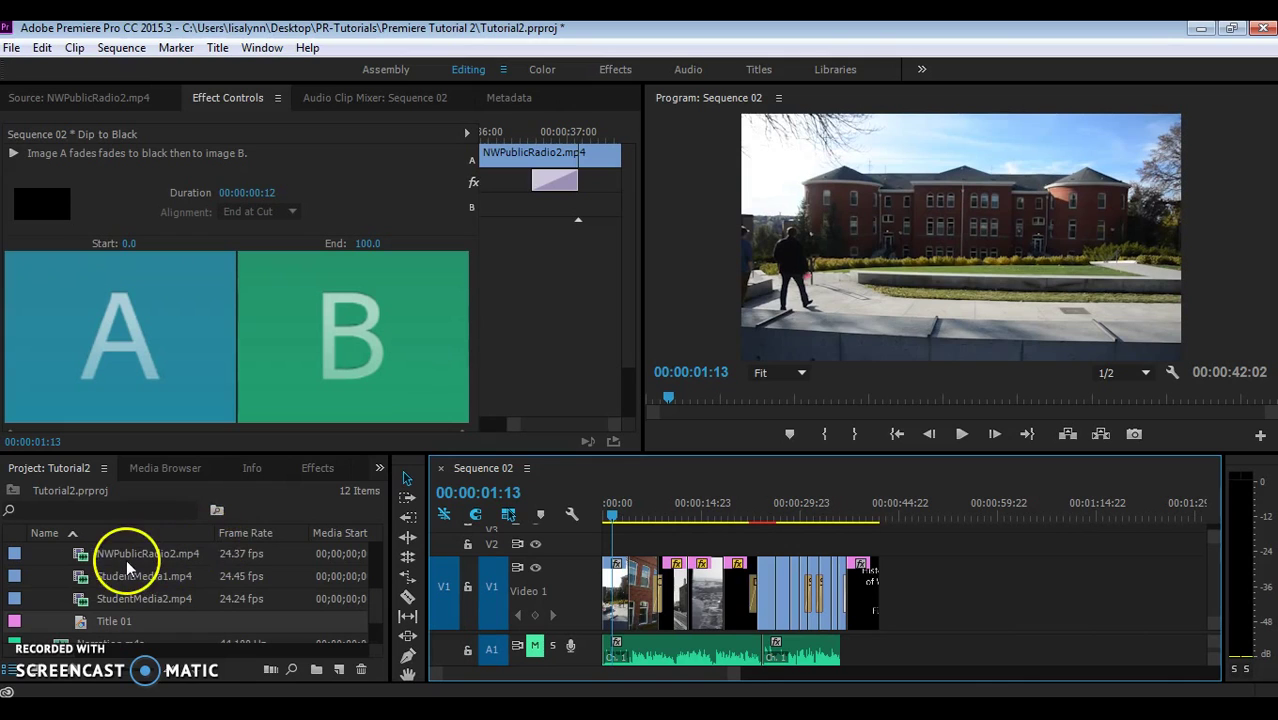
click(320, 468)
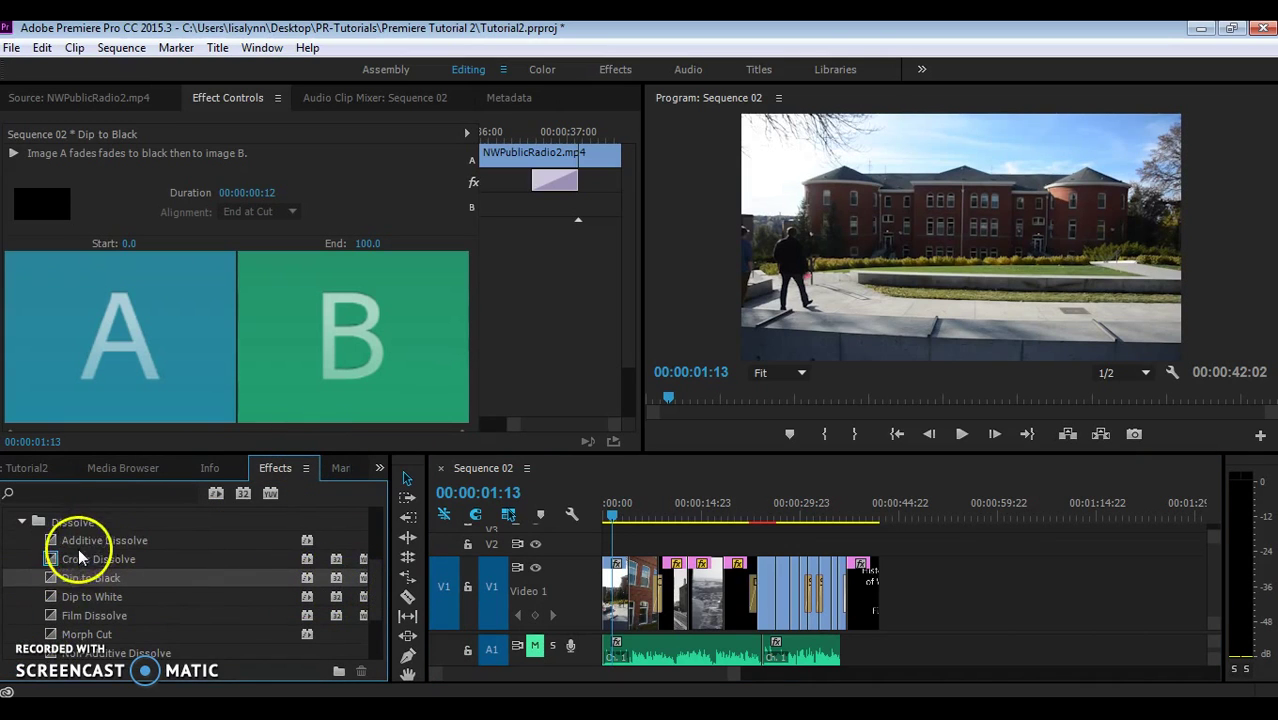
drag(62, 558, 856, 590)
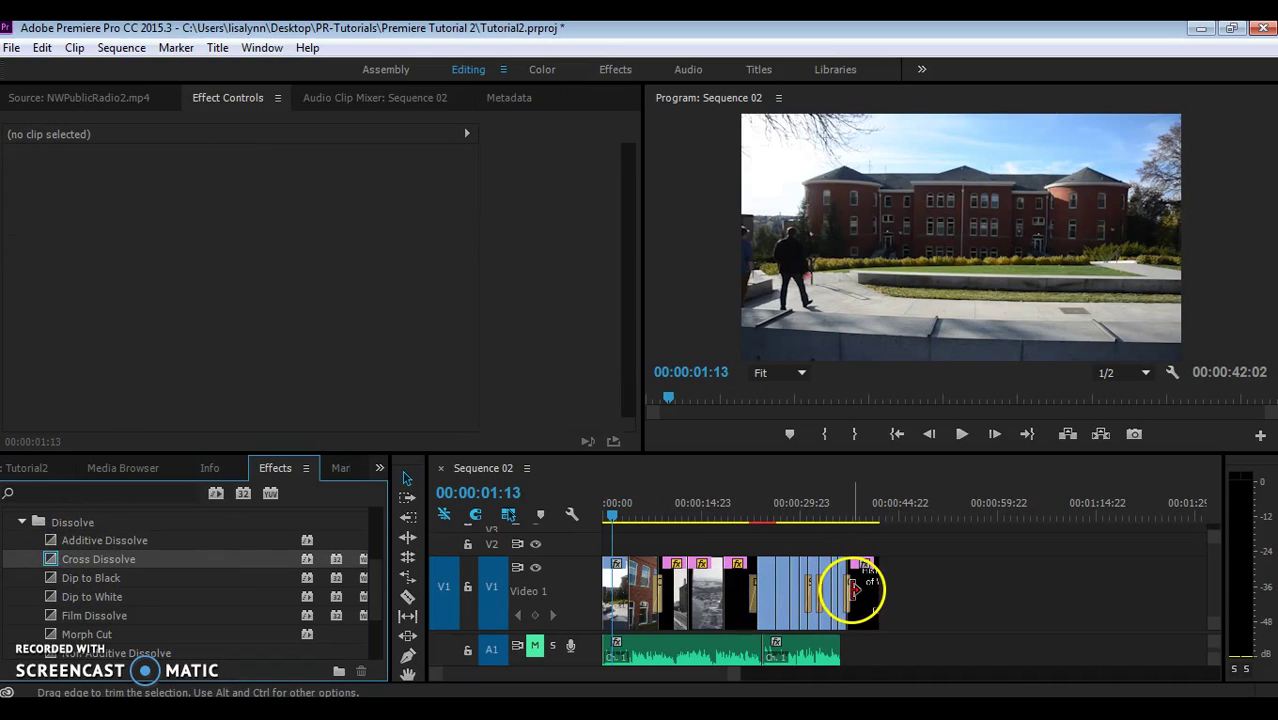
drag(740, 674, 680, 685)
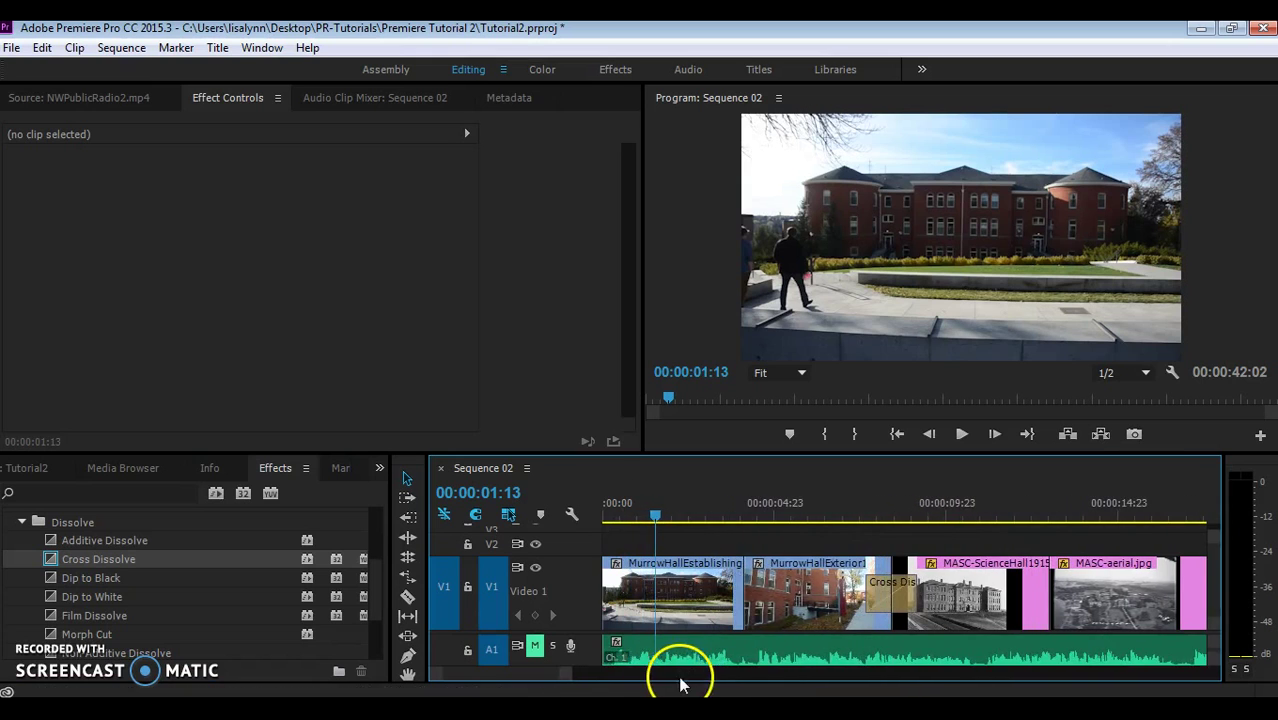
drag(478, 680, 508, 680)
drag(57, 562, 903, 646)
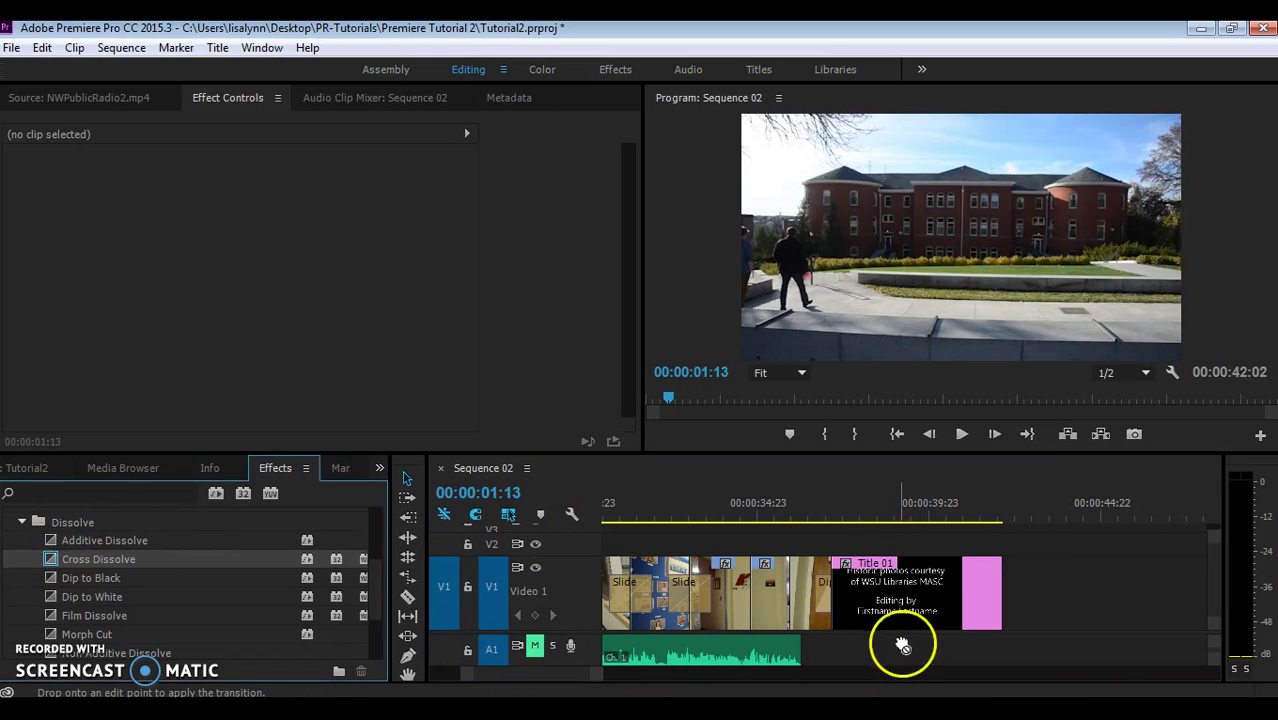
drag(843, 601, 989, 594)
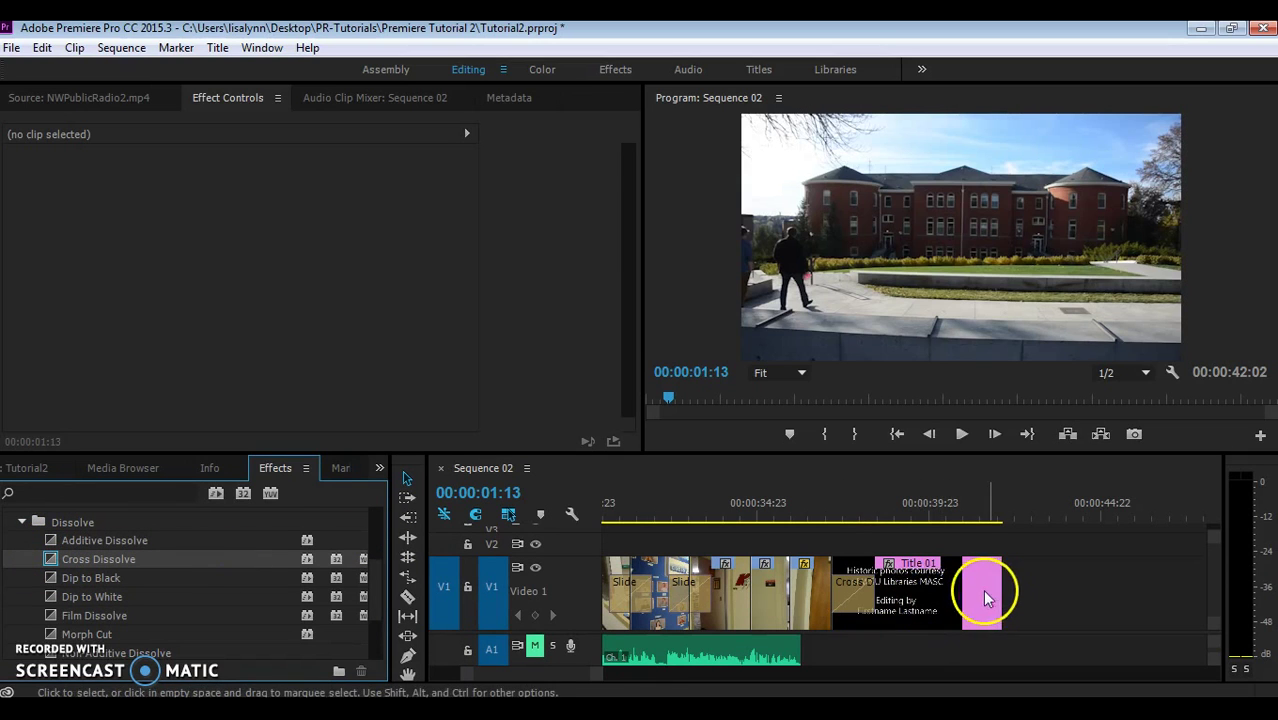
drag(52, 556, 992, 595)
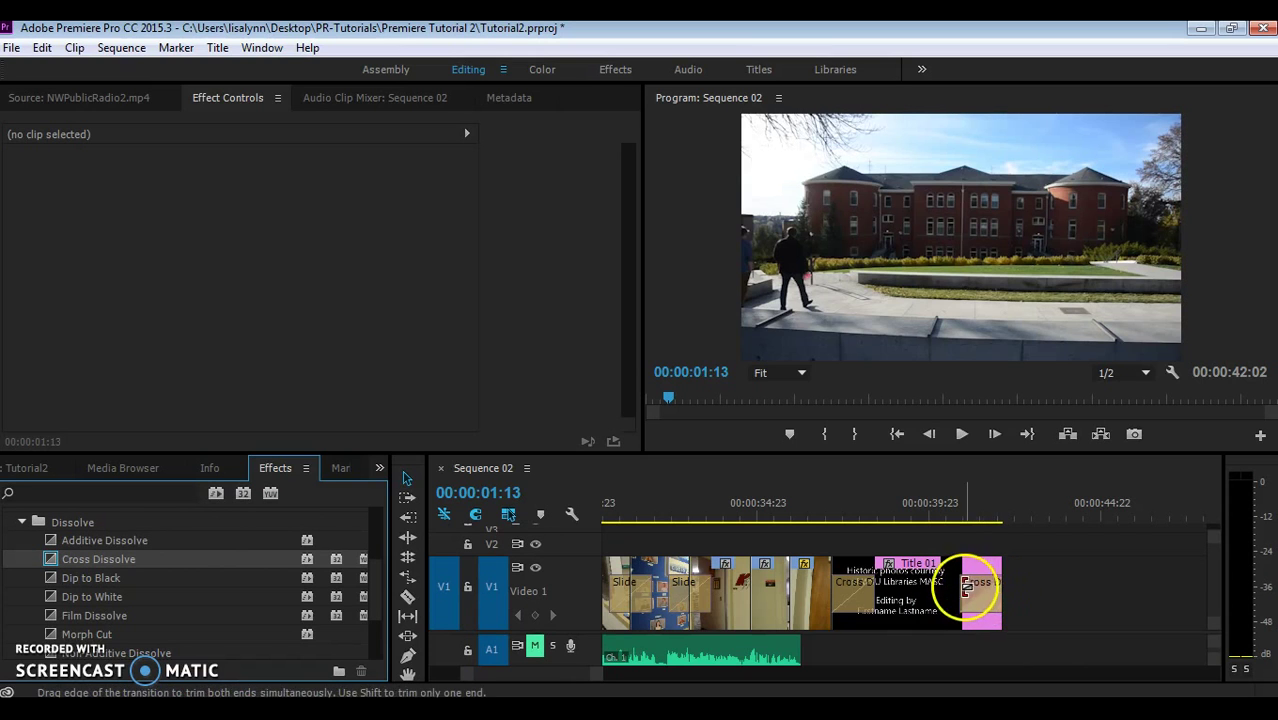
Step: Replace the Cross Dissolve at the start of Title 01 with Dip to Black, and play back the ending to check the fades
click(811, 486)
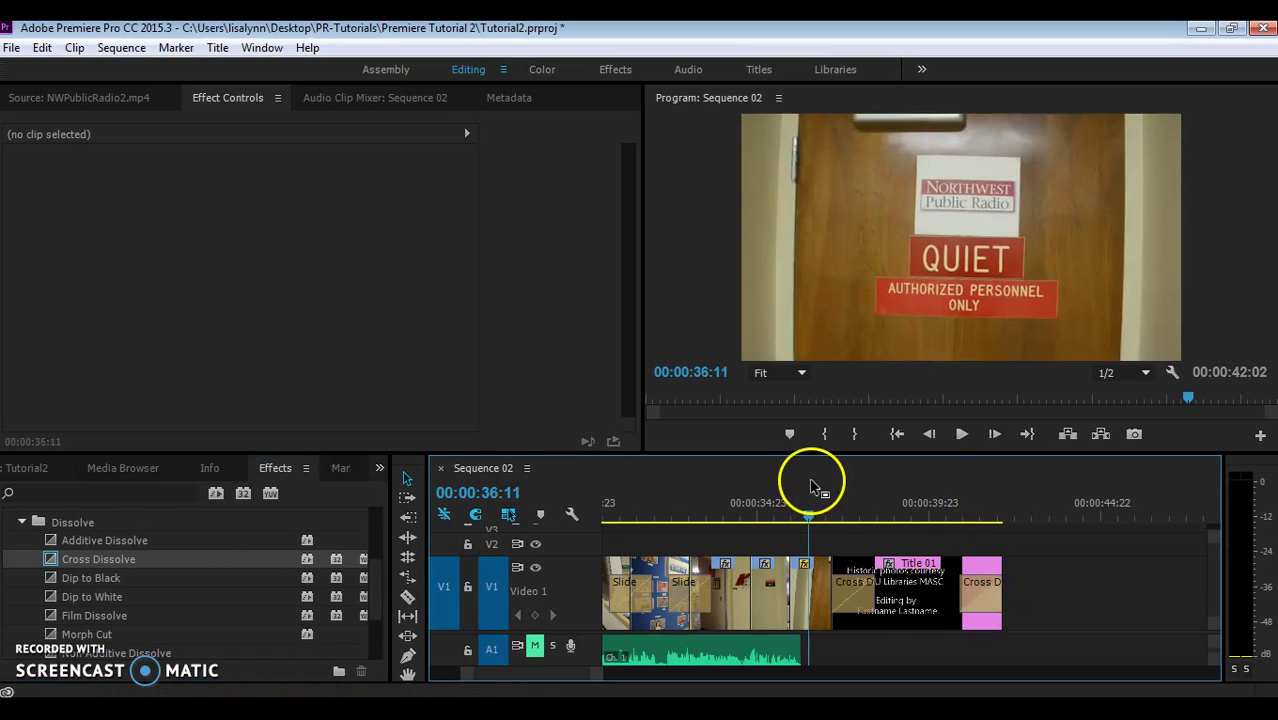
key(space)
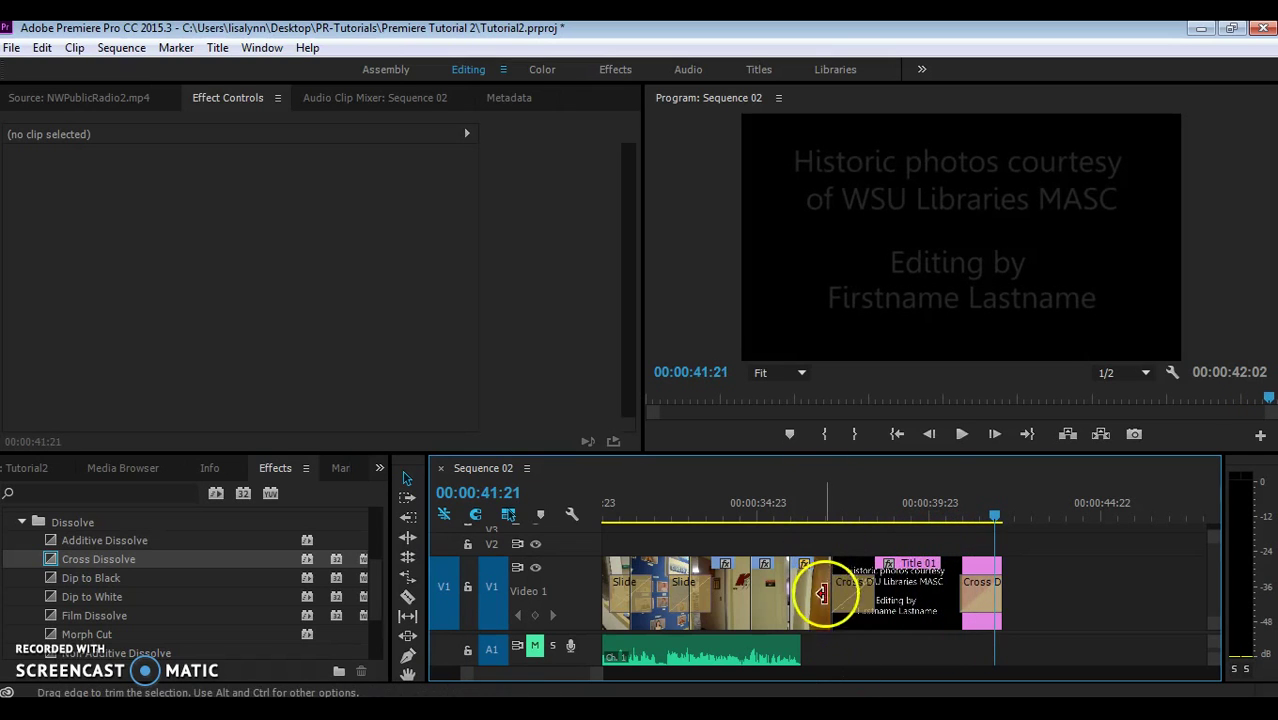
drag(60, 578, 829, 571)
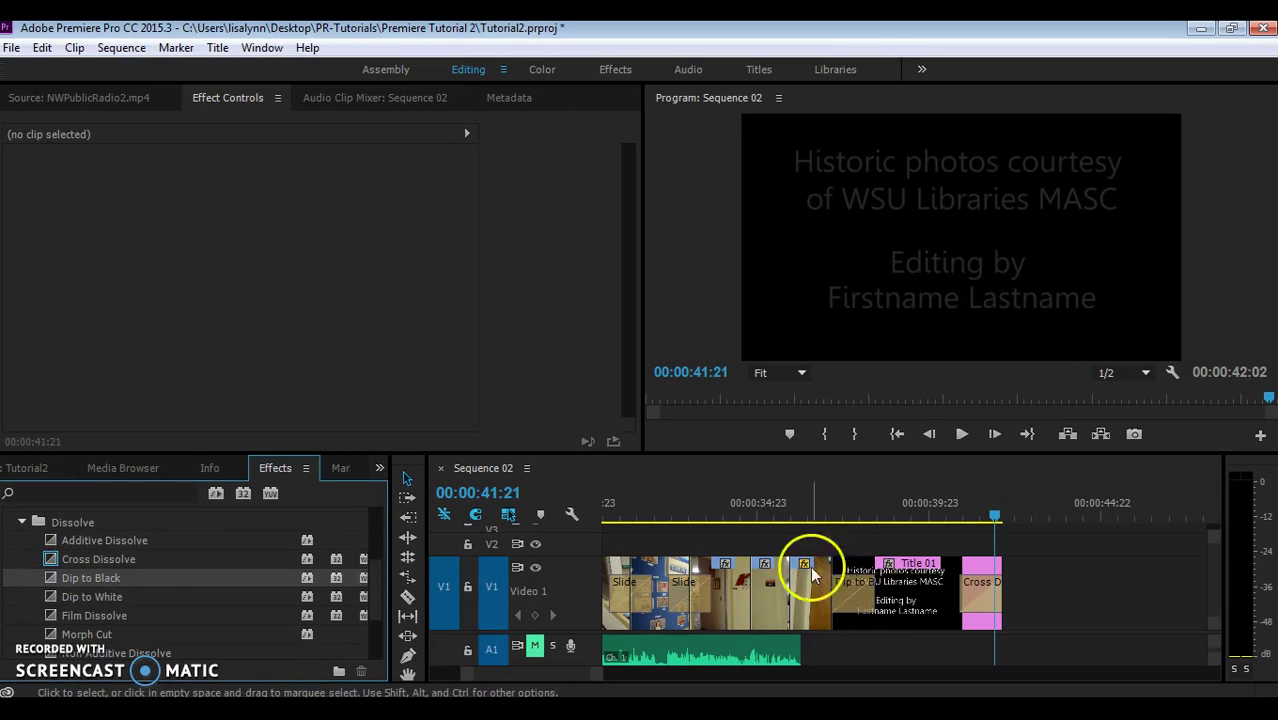
click(826, 516)
key(space)
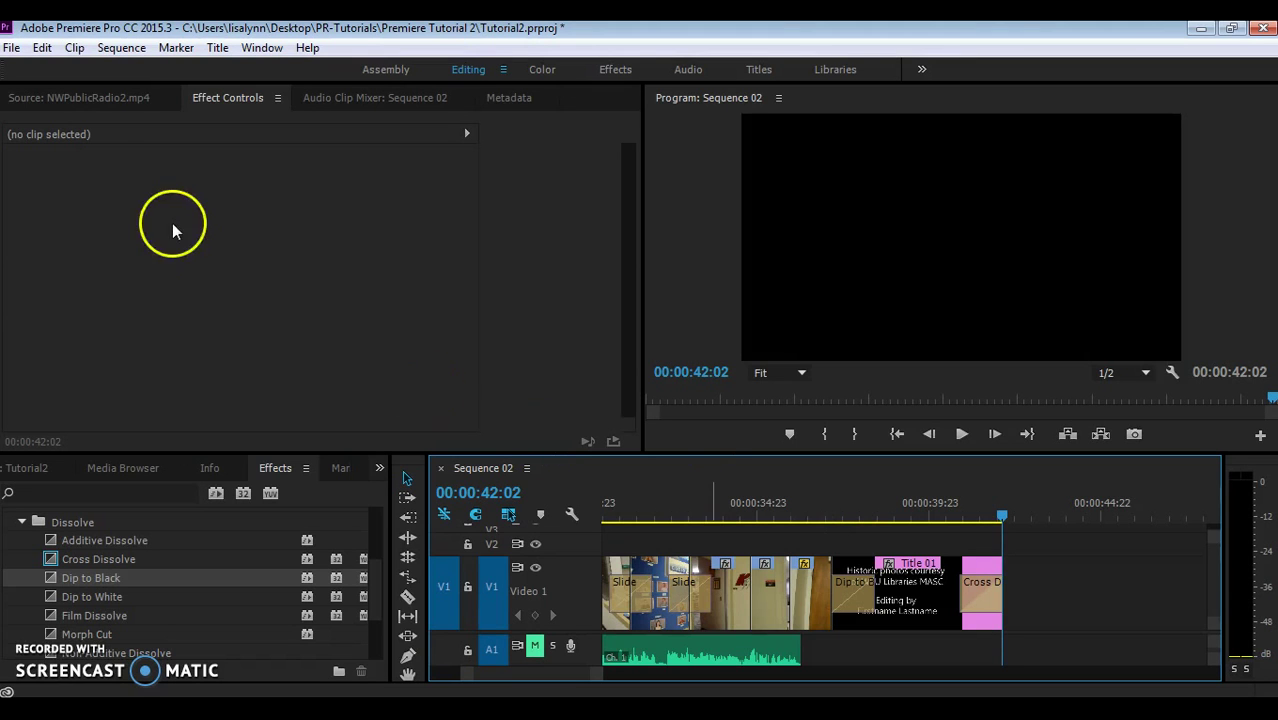
Step: Save the project and set up a media export of Sequence 02 with Match Sequence Settings enabled, scrubbing through the output preview
click(11, 47)
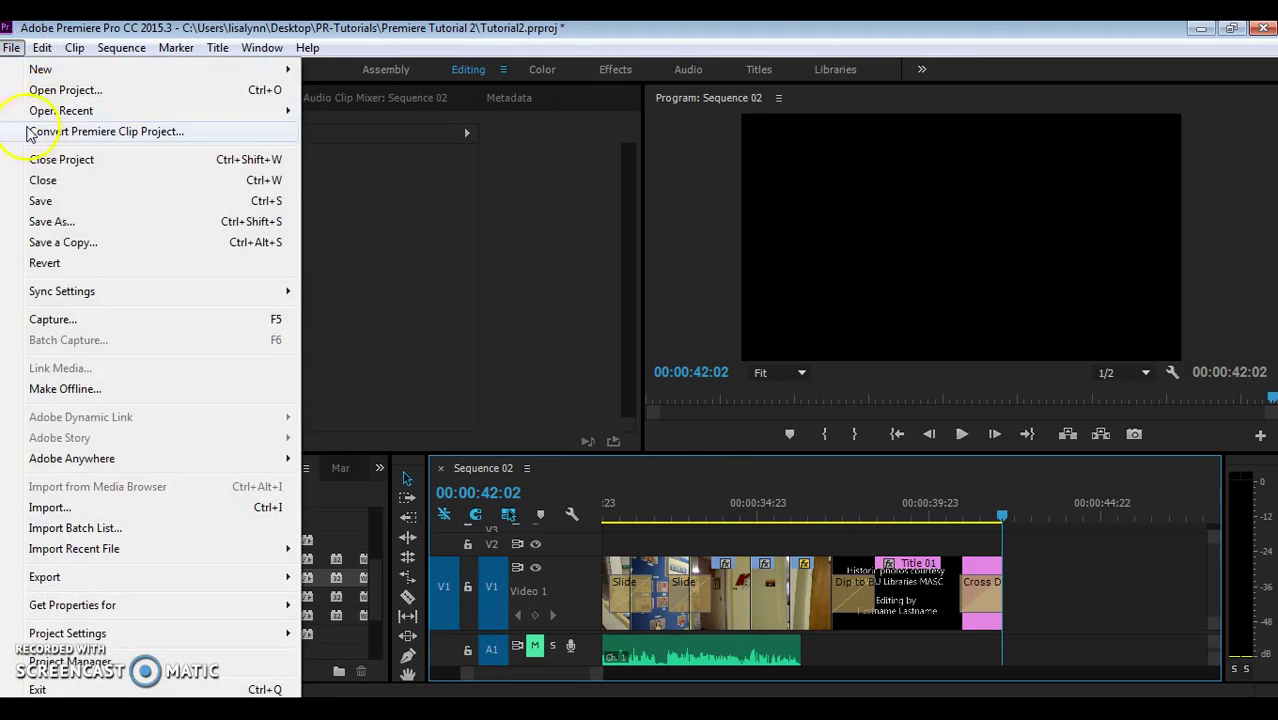
click(75, 197)
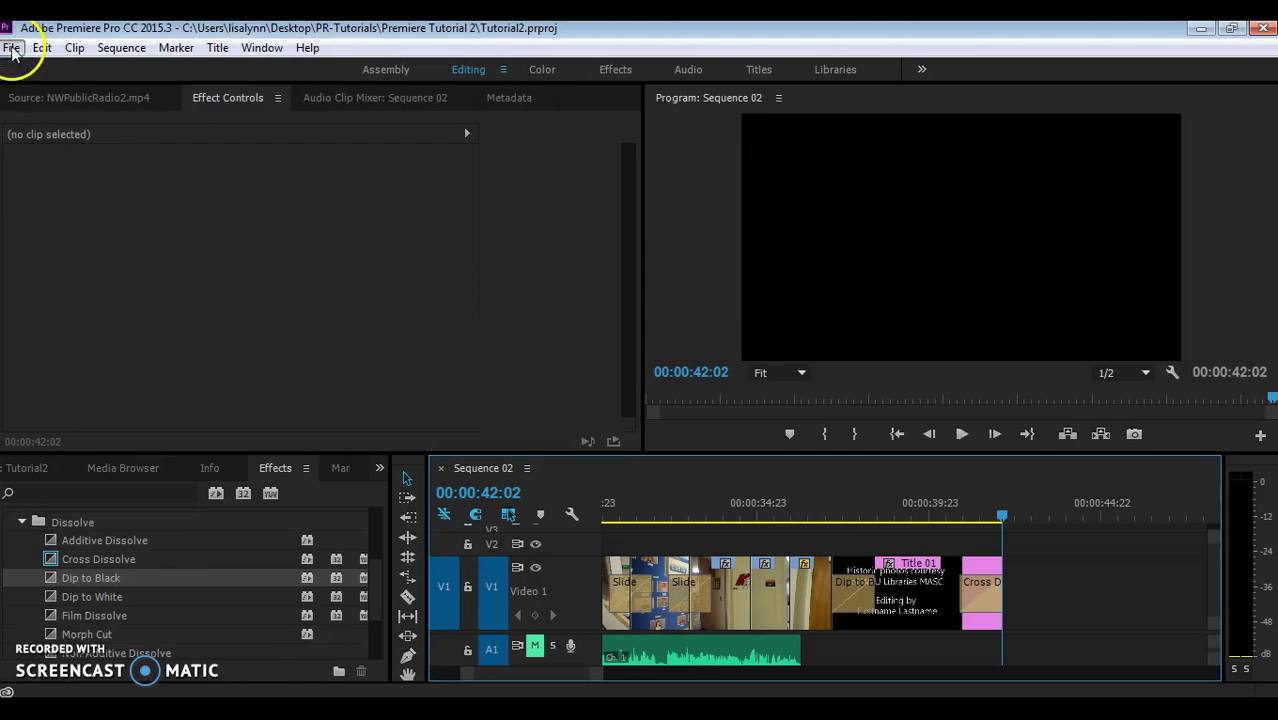
click(11, 48)
mouse_move(60, 577)
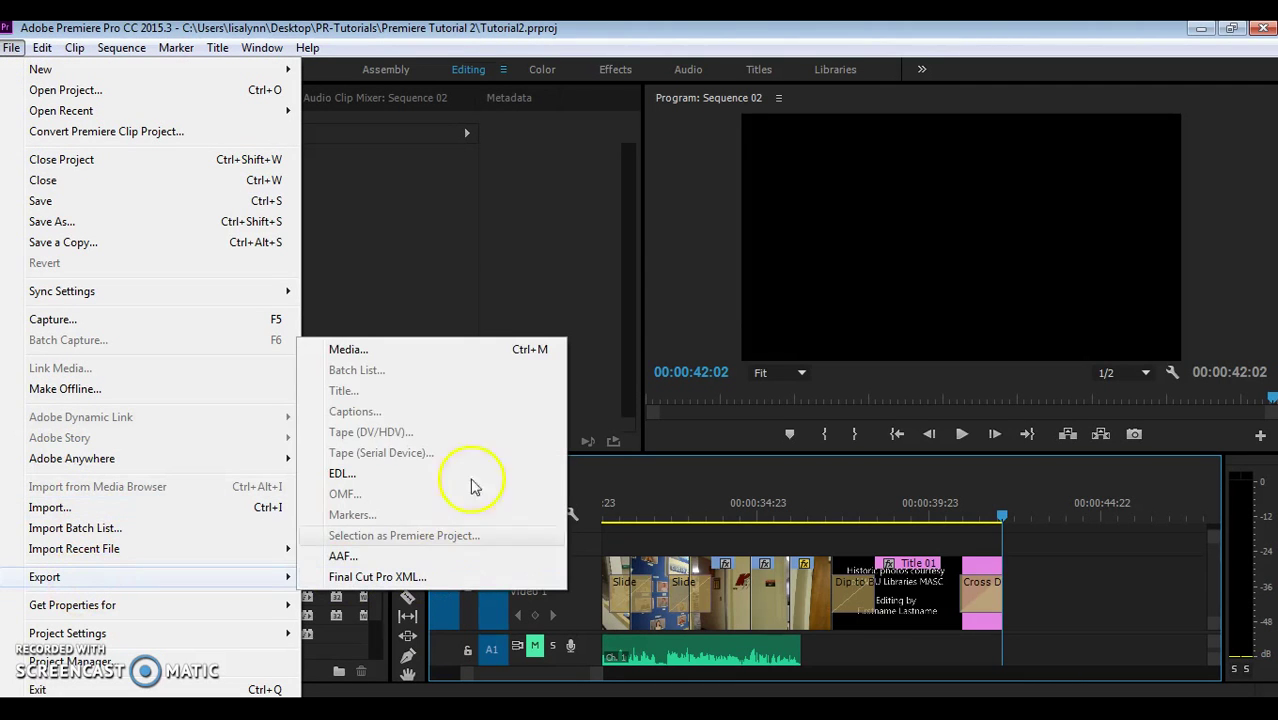
click(358, 349)
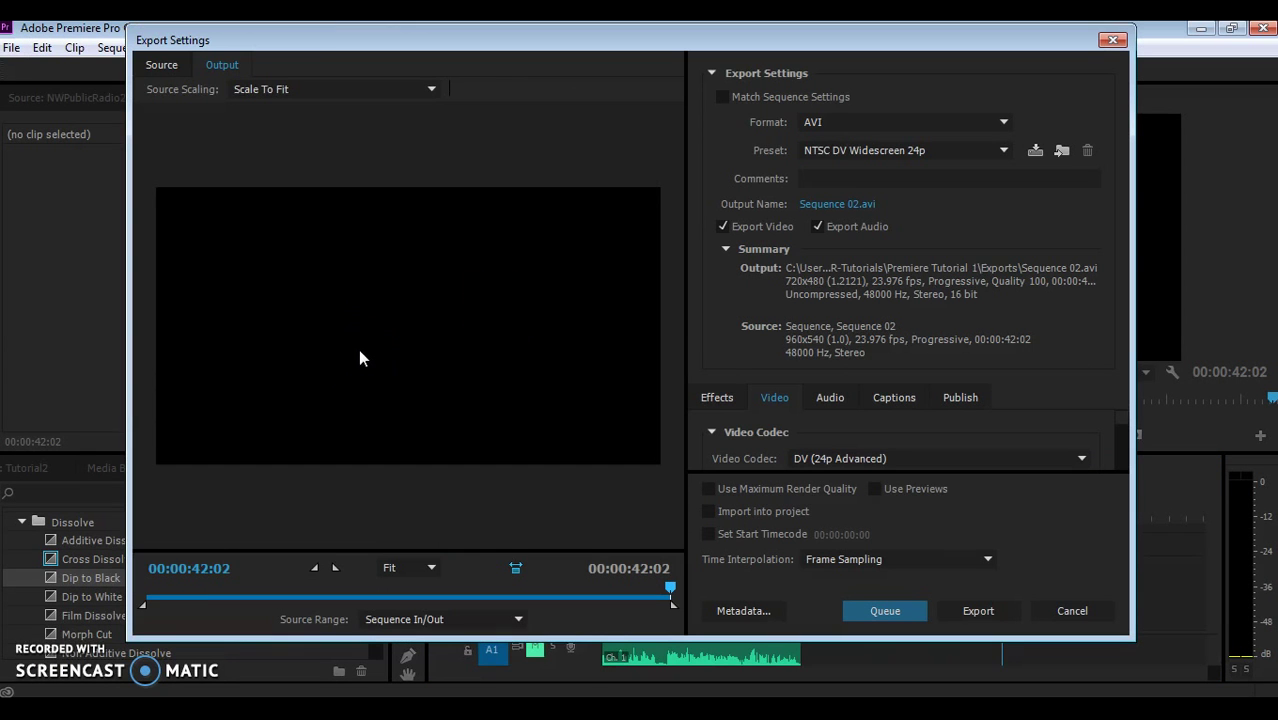
click(723, 97)
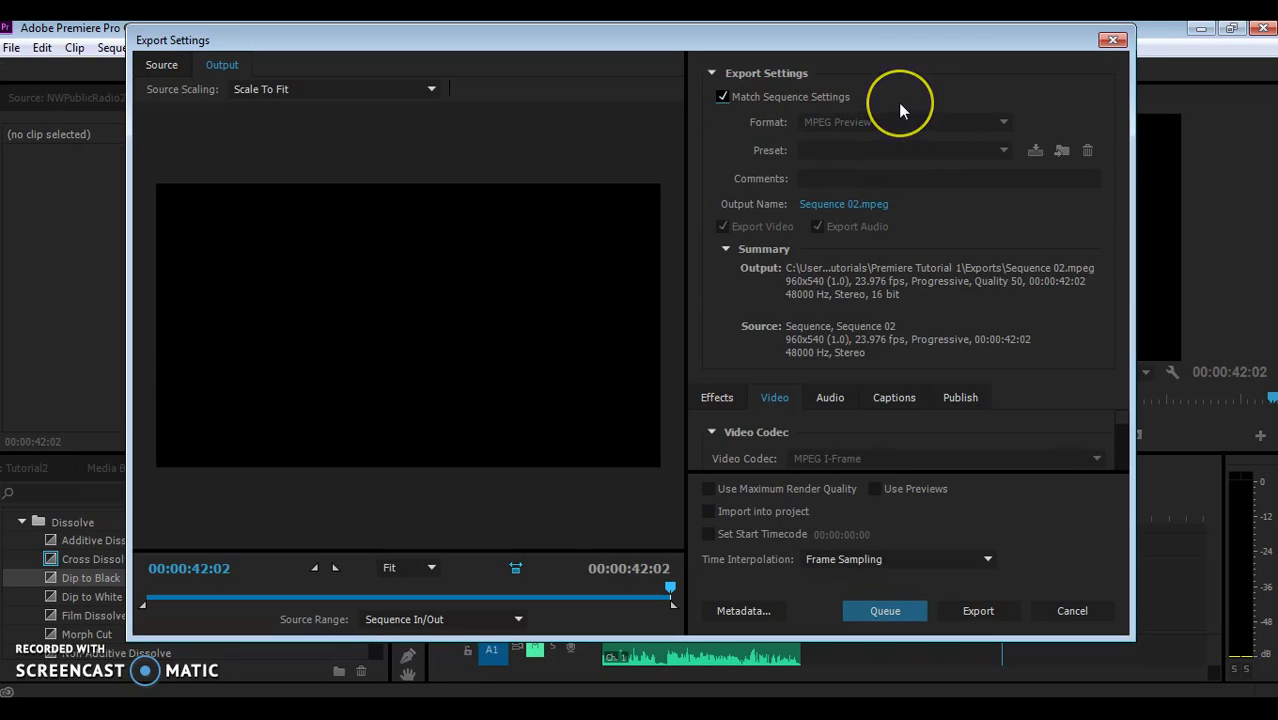
drag(222, 594, 640, 582)
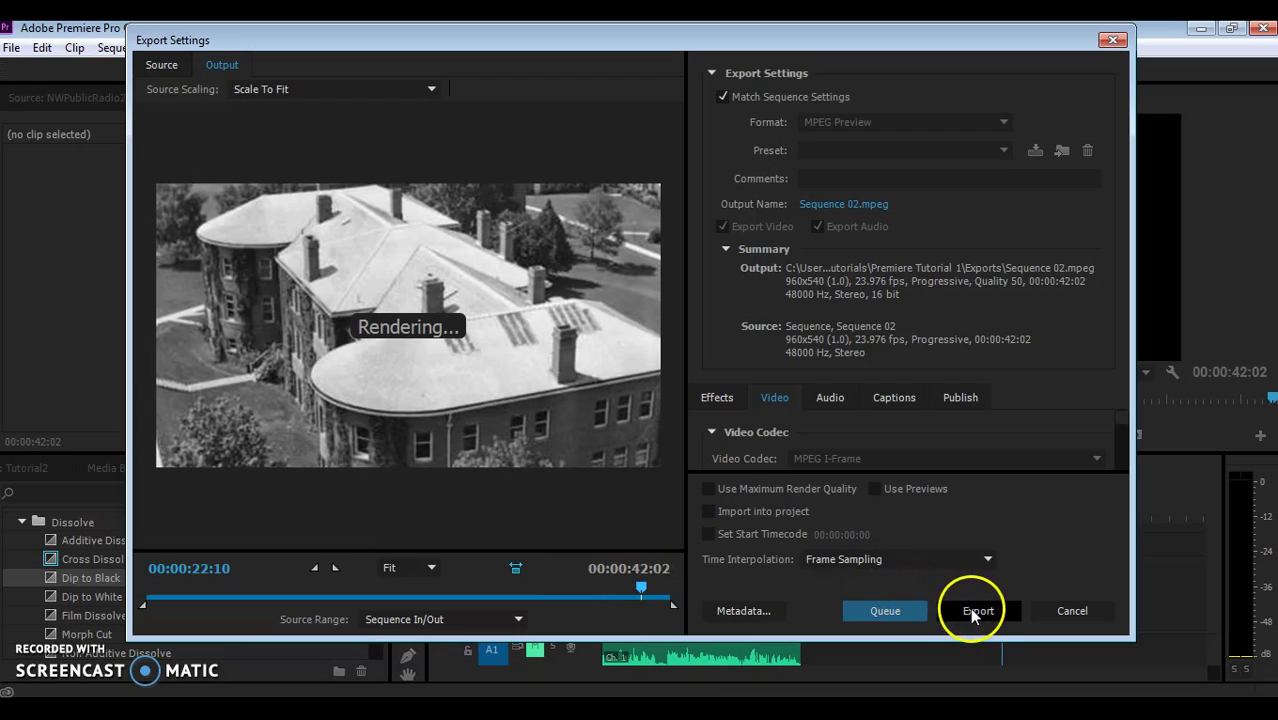
Step: Set the export's output file to Tutorial2Edited.mpeg in the PR-Tutorials folder and start the export
click(853, 206)
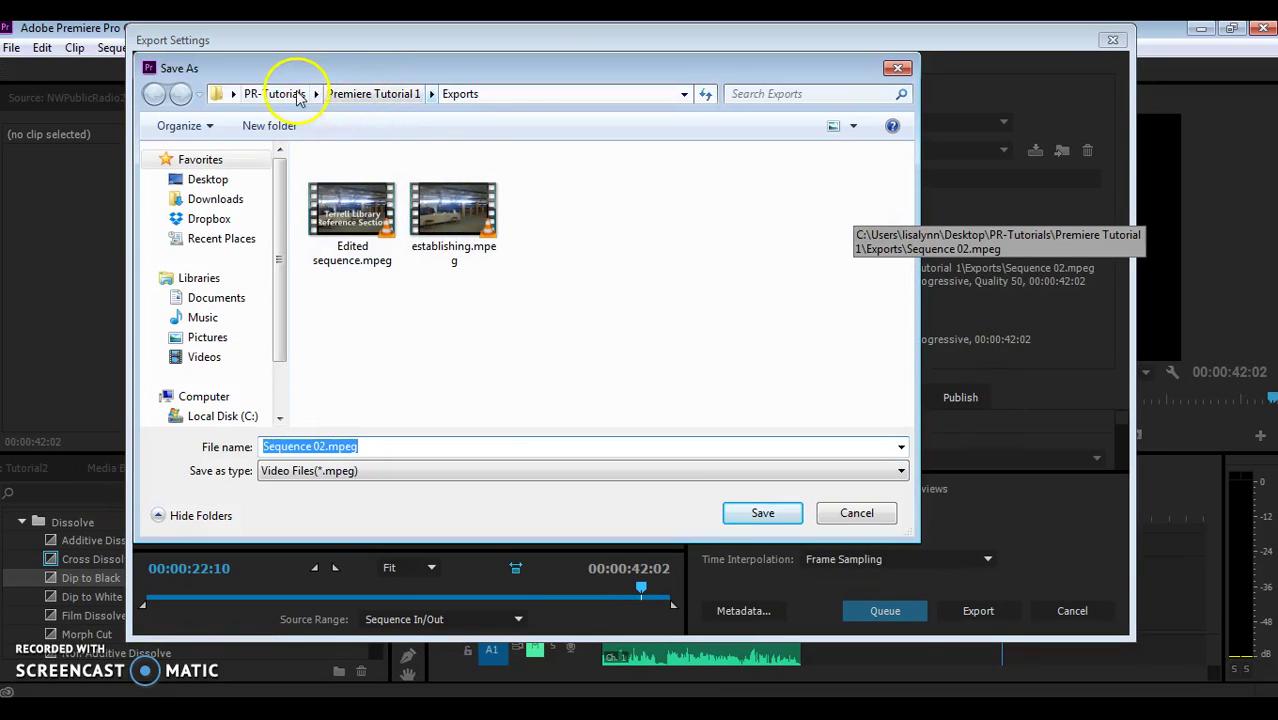
click(297, 95)
click(355, 208)
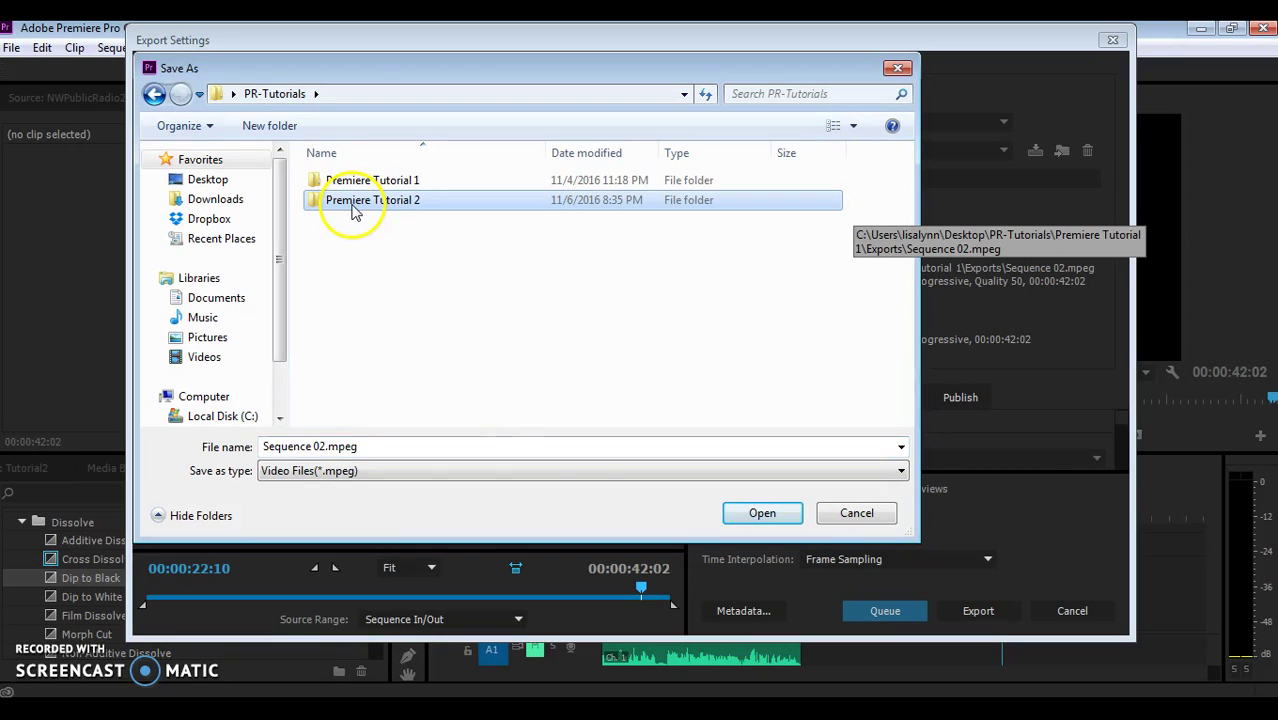
click(322, 446)
click(308, 446)
drag(325, 446, 239, 446)
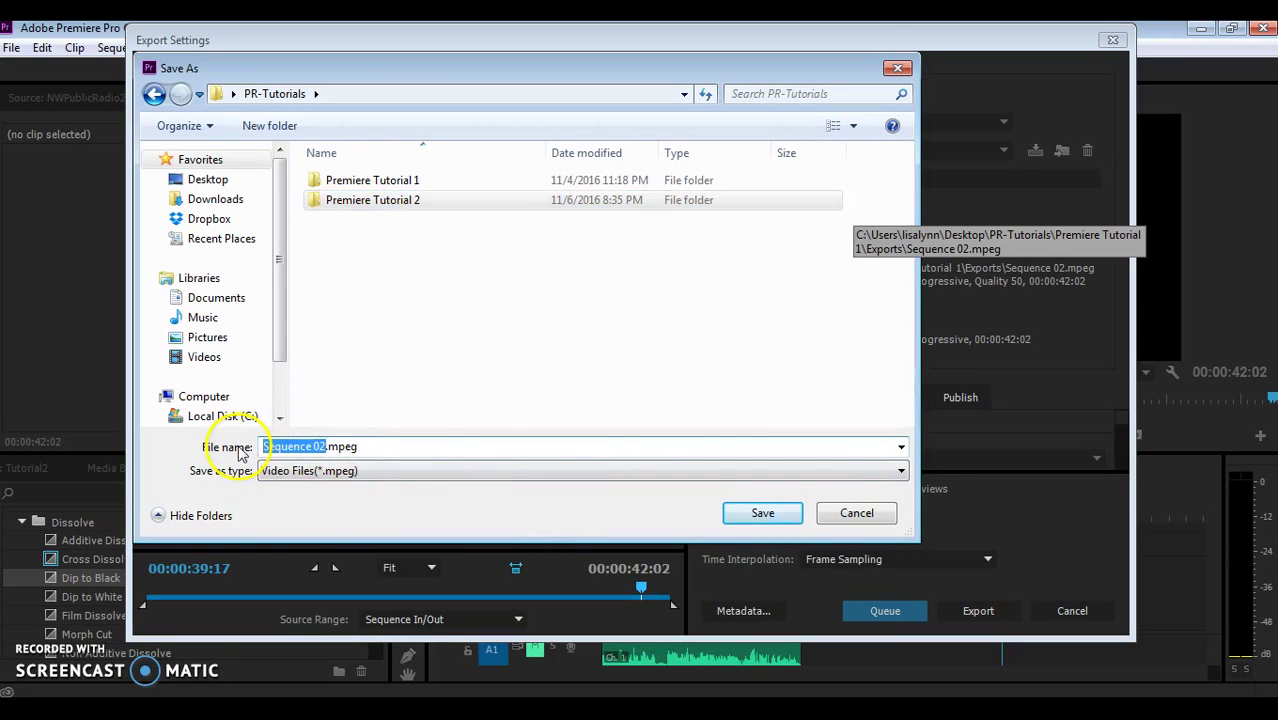
text(Tutorial2E)
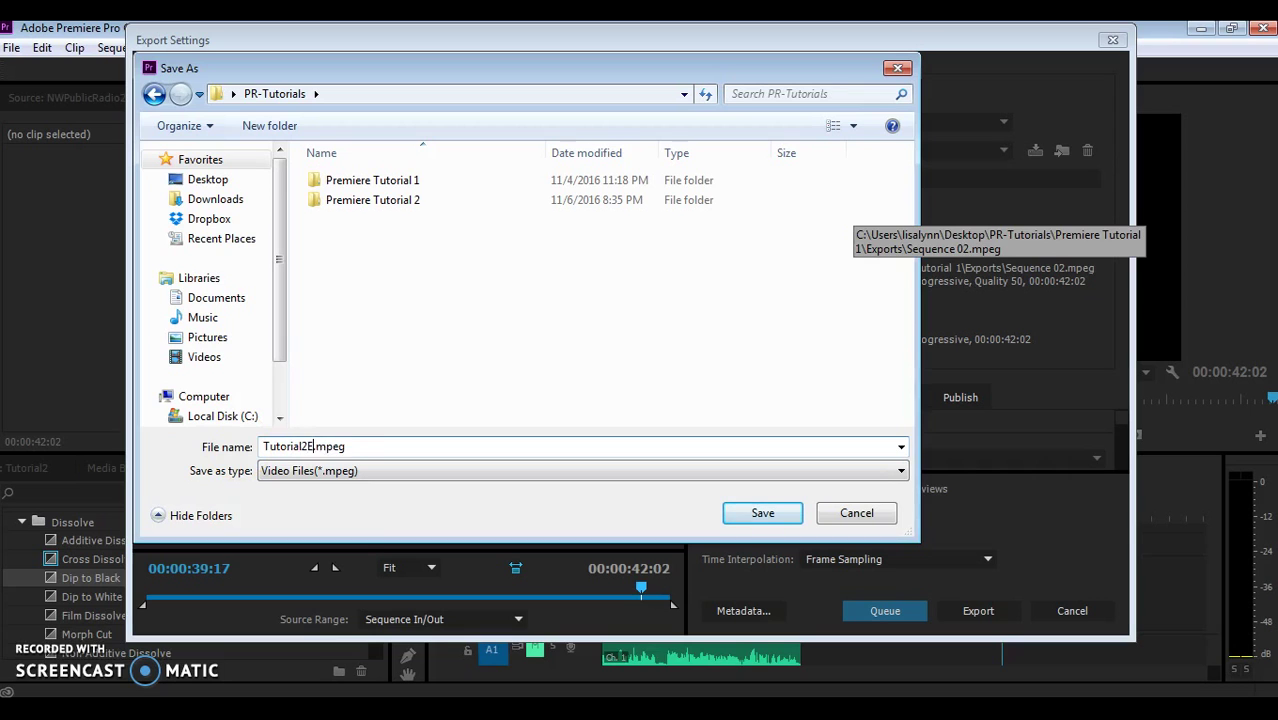
text(dited)
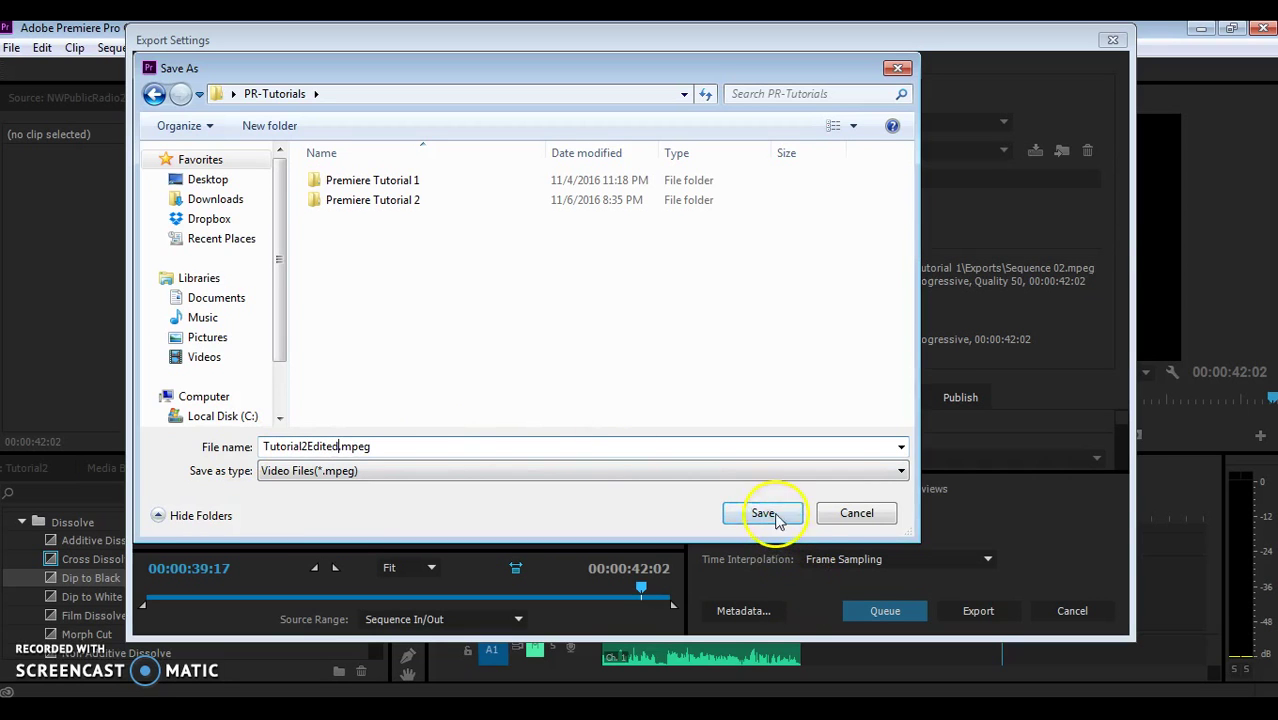
click(776, 516)
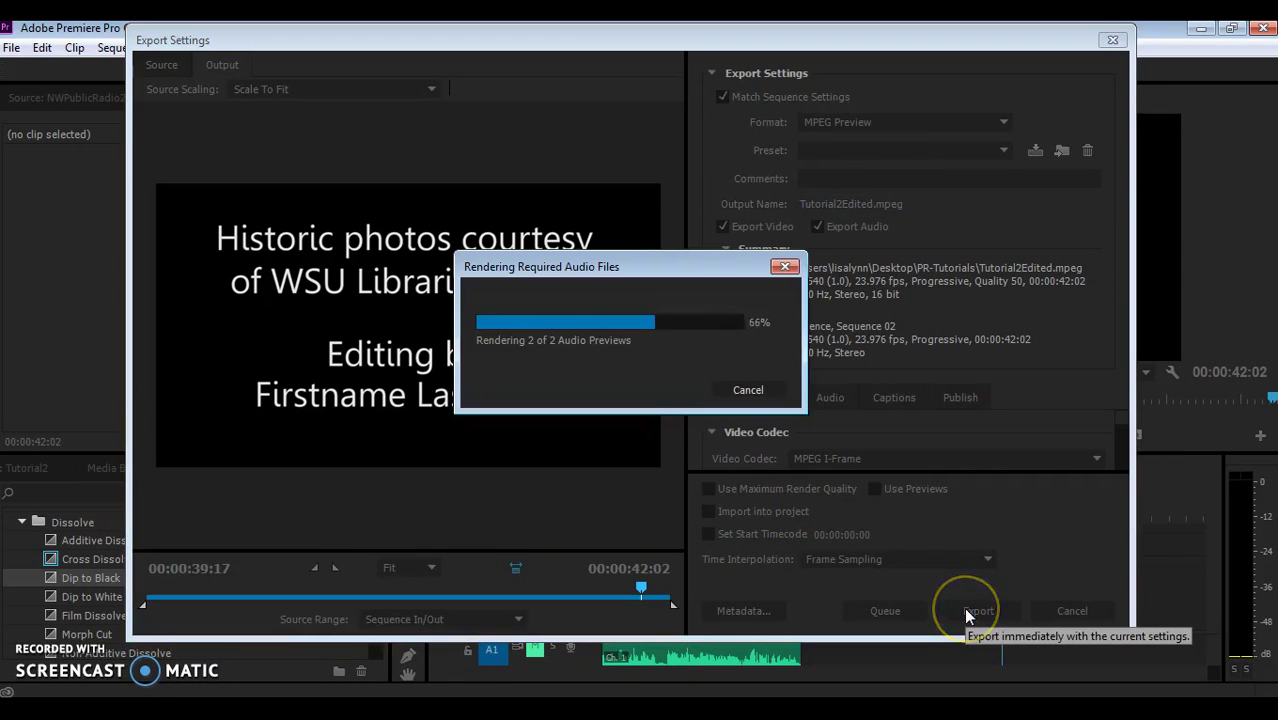